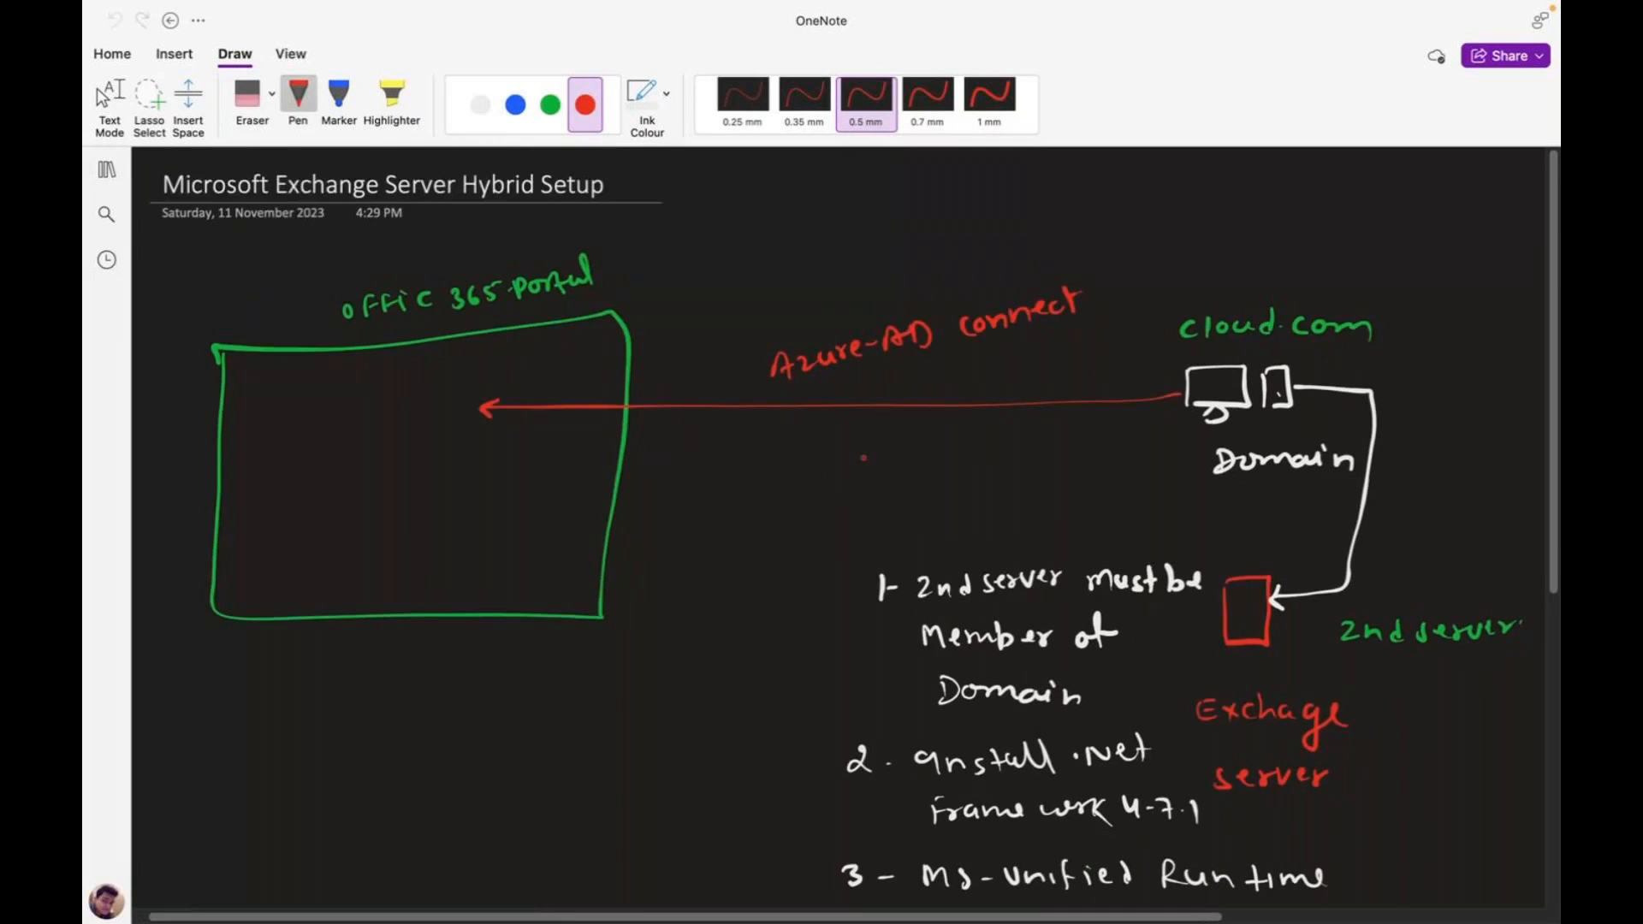
# - Review the handwritten Exchange Server hybrid setup diagram and the prerequisites for the second server
pyautogui.scroll(-5, 1553, 698)
pyautogui.scroll(-1, 1400, 644)
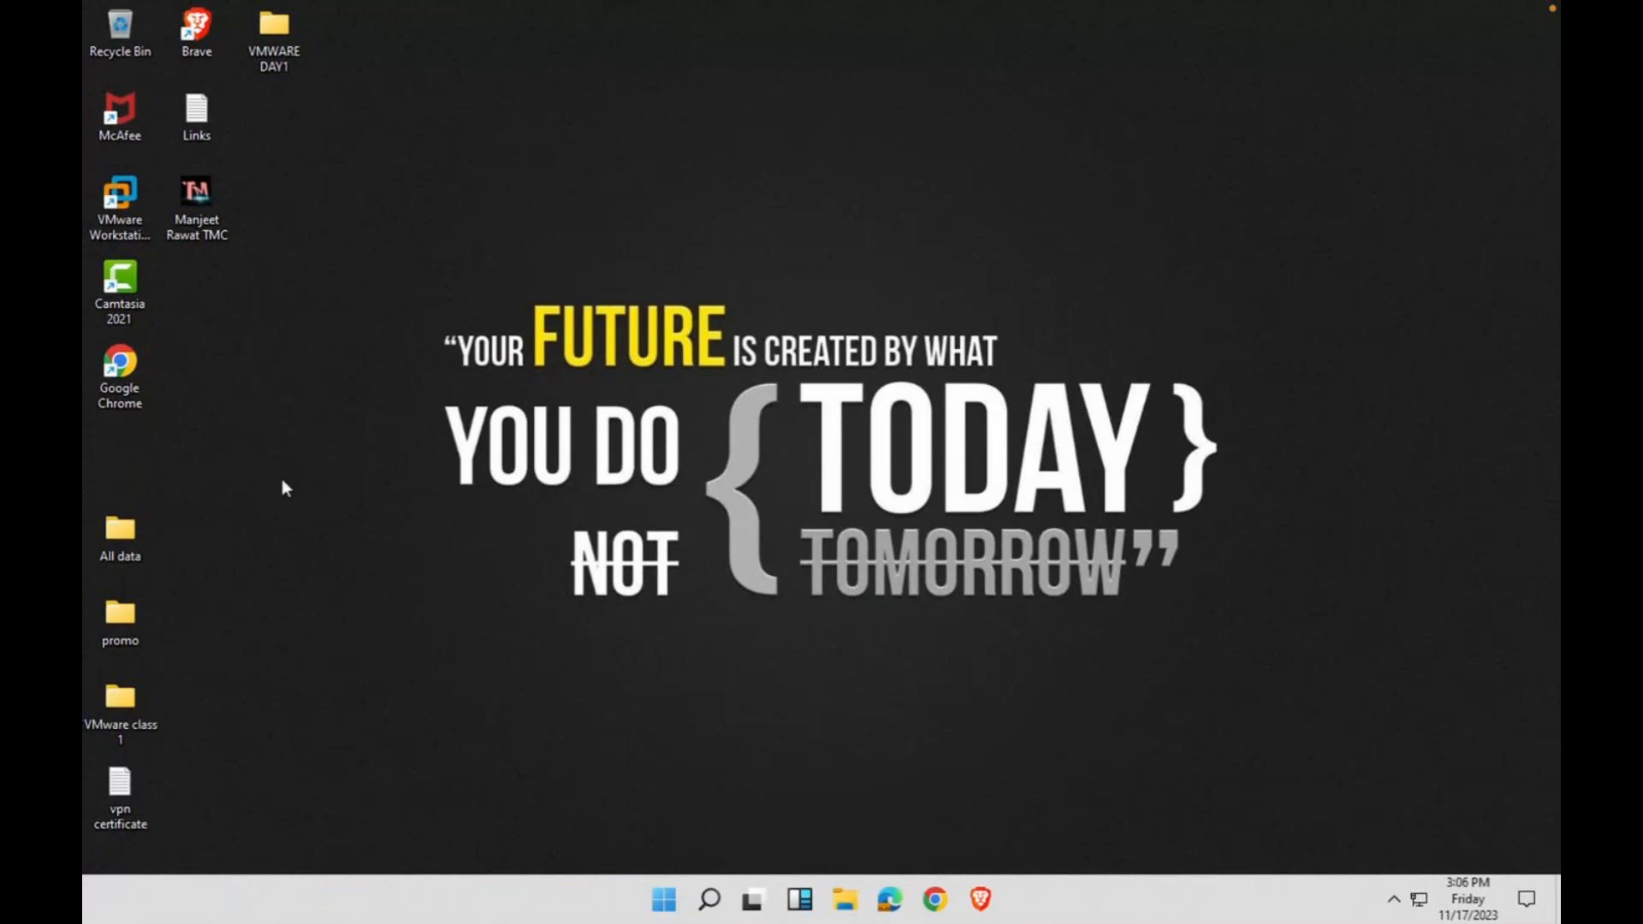
# - Open VMware Workstation and bring up the Domain virtual machine
pyautogui.rightClick(133, 204)
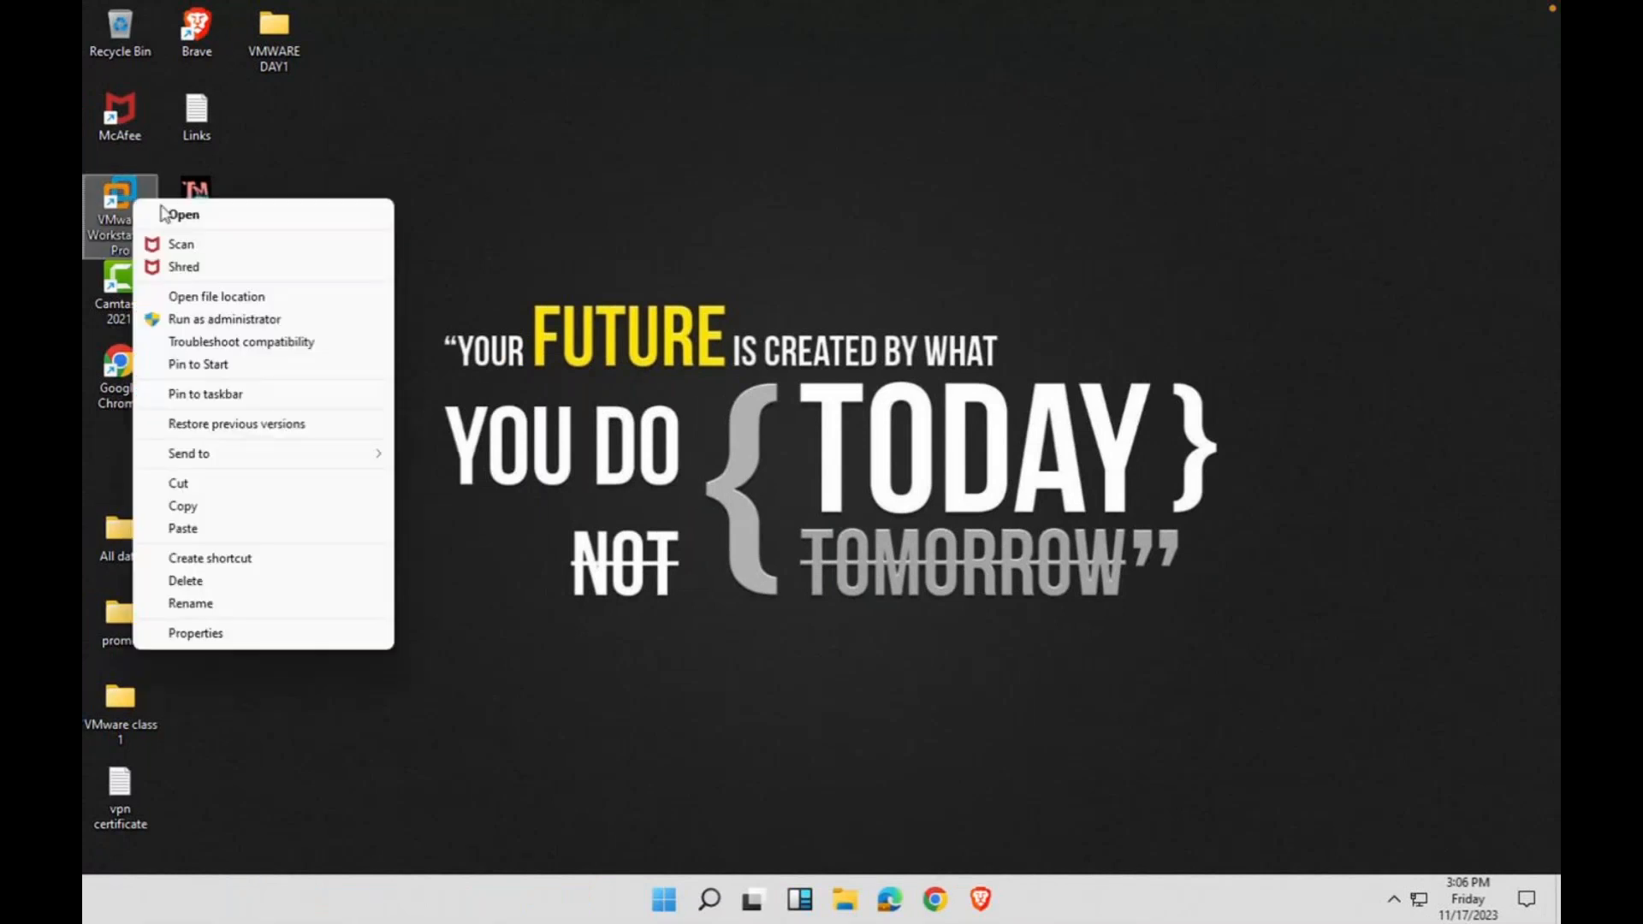
pyautogui.click(164, 214)
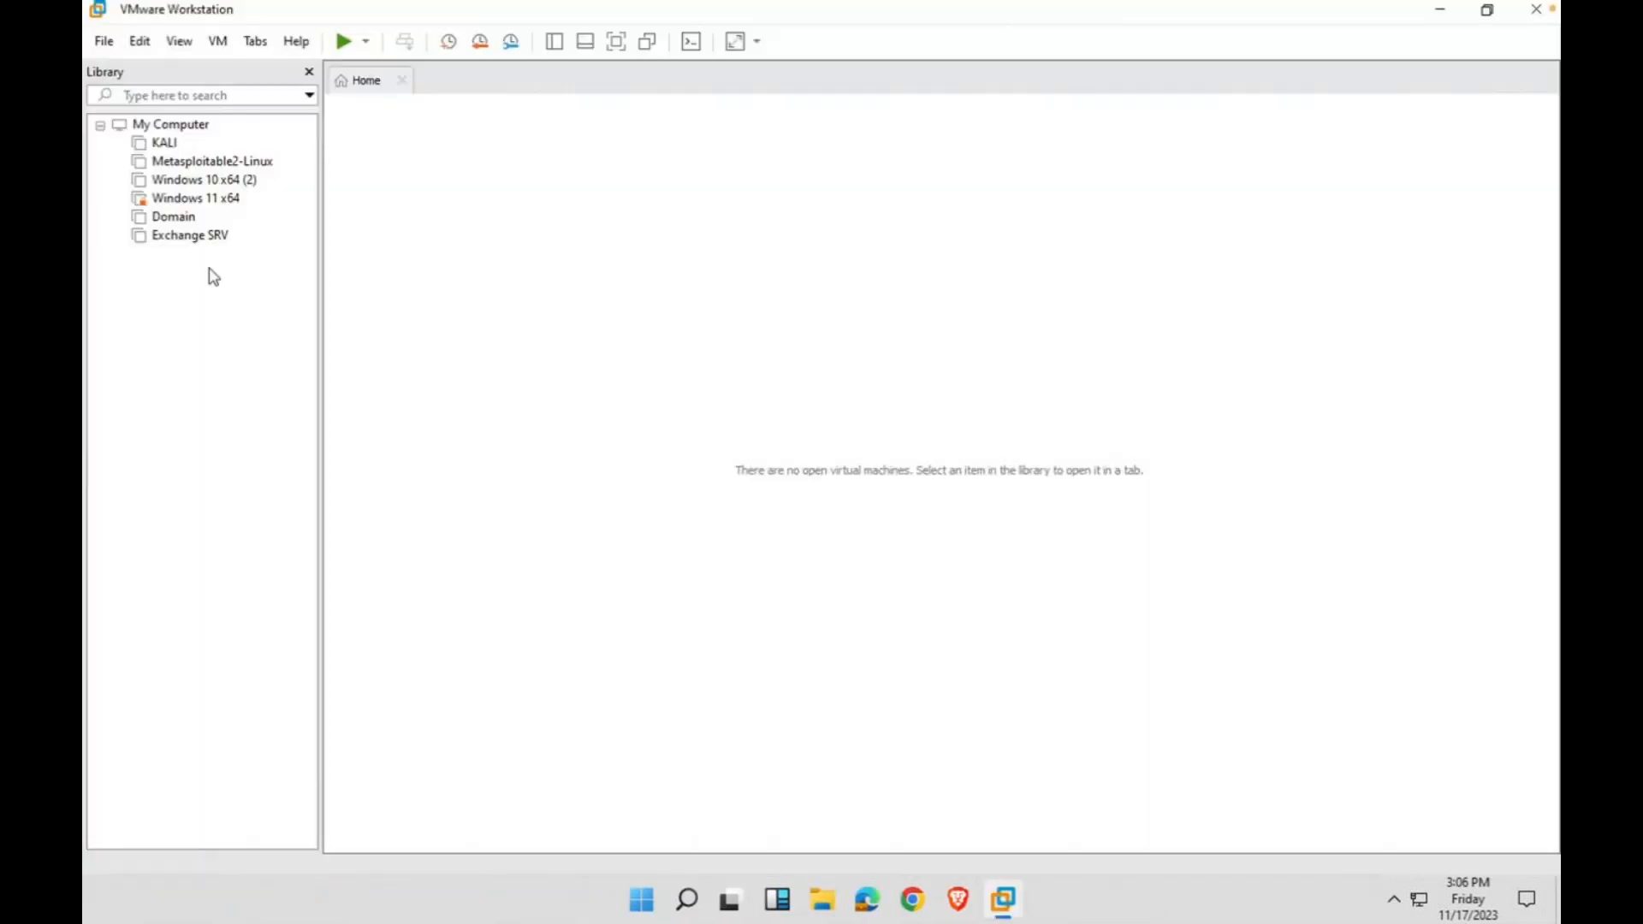
pyautogui.click(173, 217)
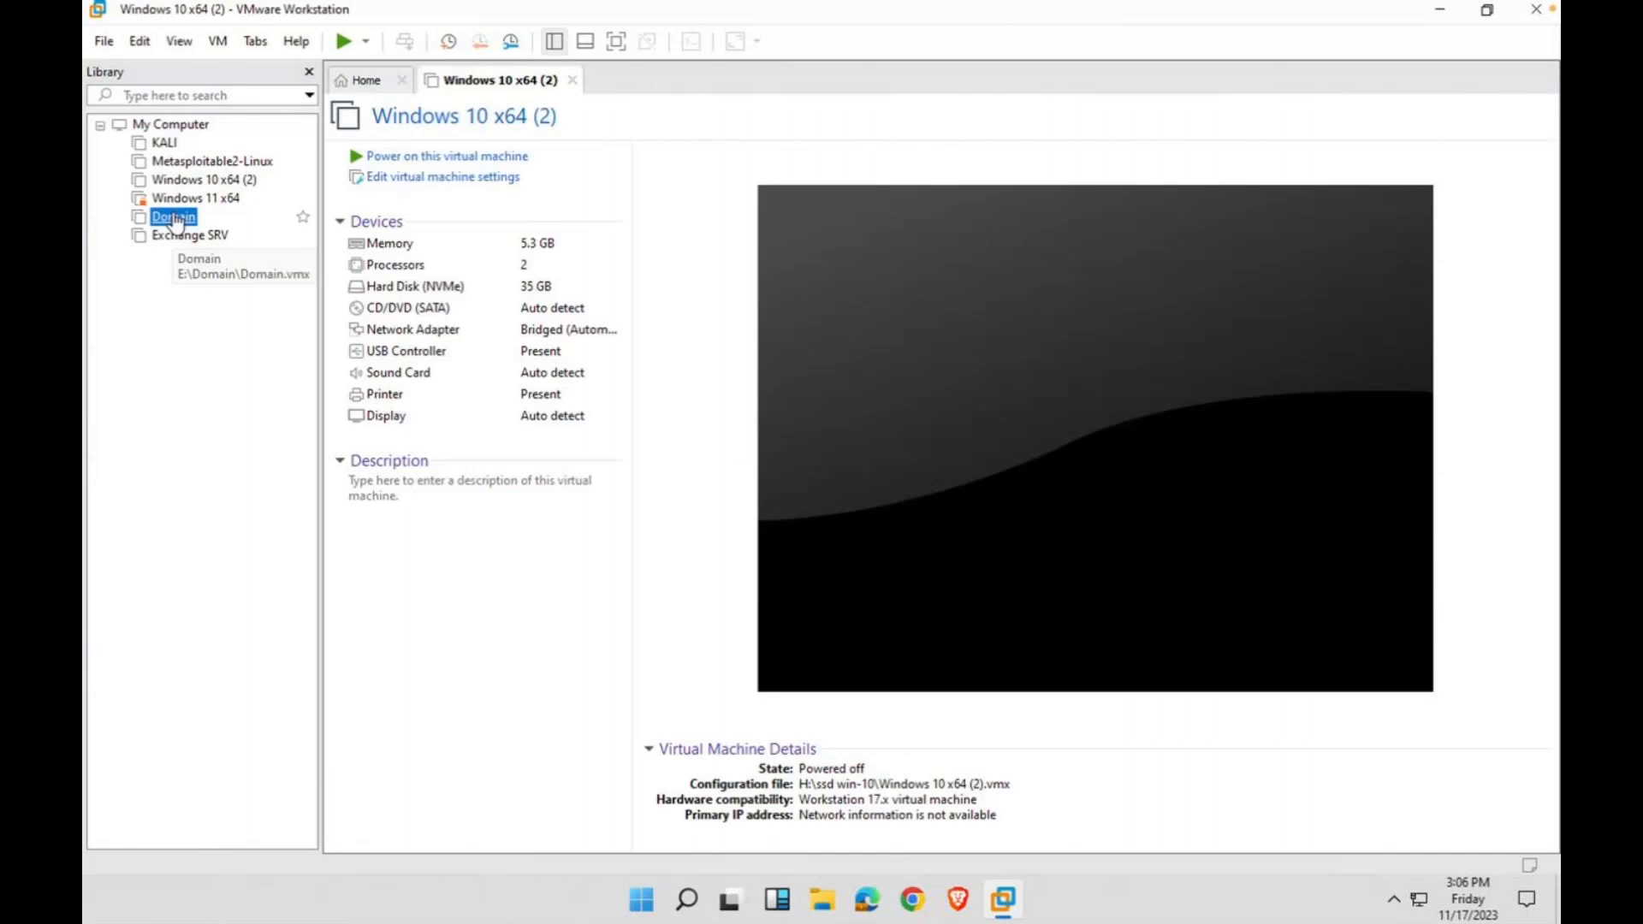
pyautogui.click(463, 159)
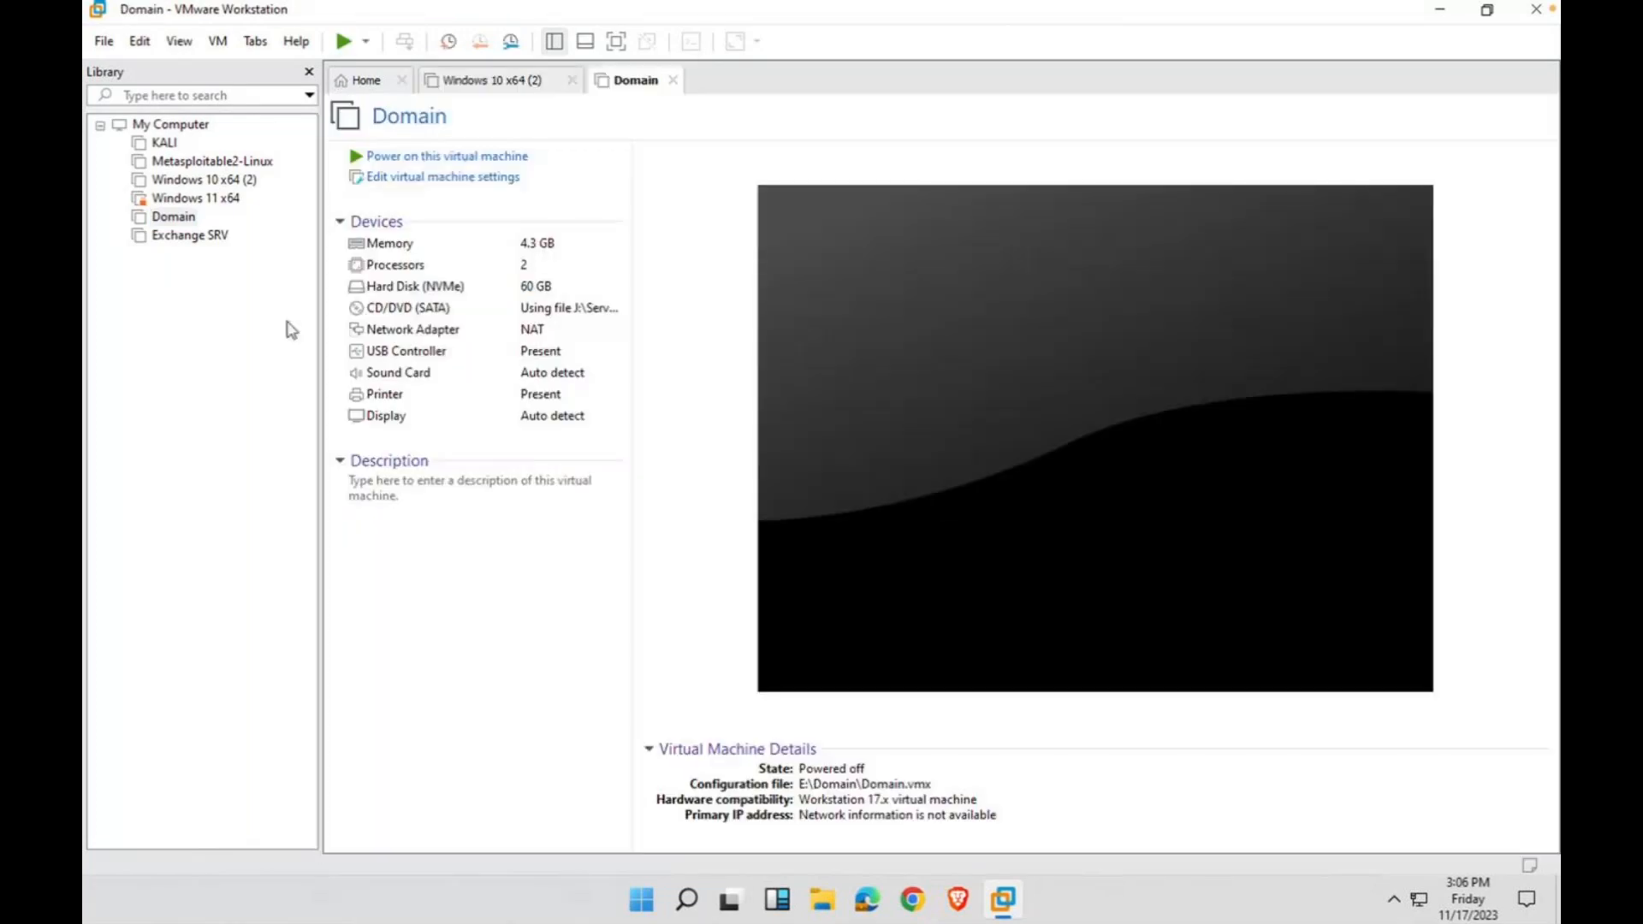
pyautogui.press('Return')
# - Power on the Domain and Exchange SRV virtual machines
pyautogui.rightClick(643, 83)
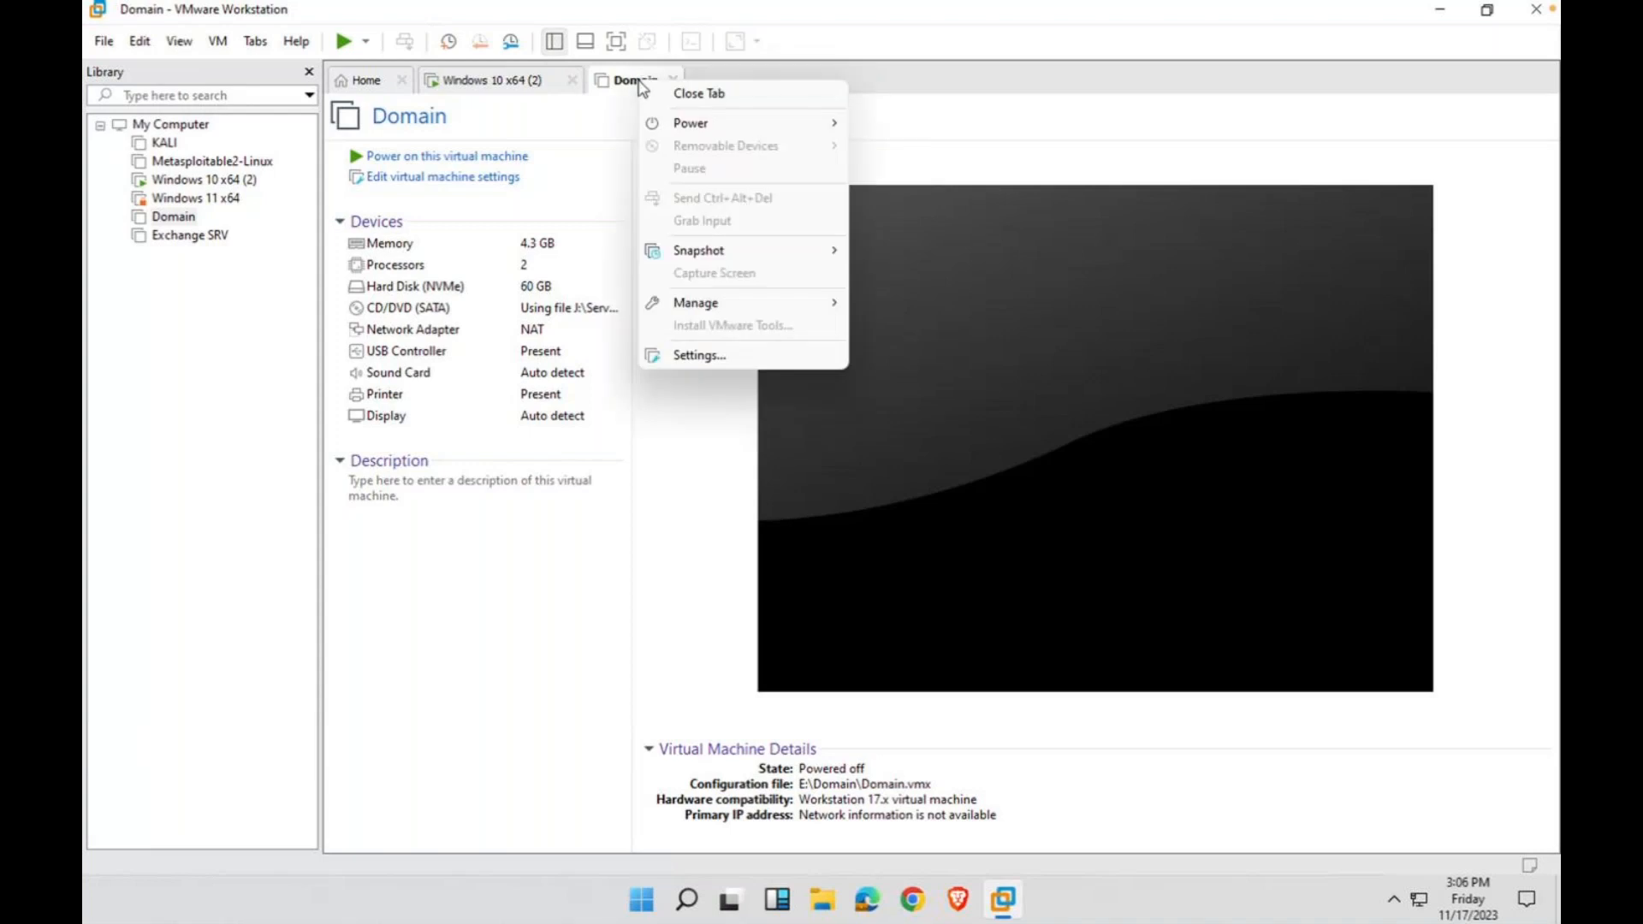
pyautogui.moveTo(702, 129)
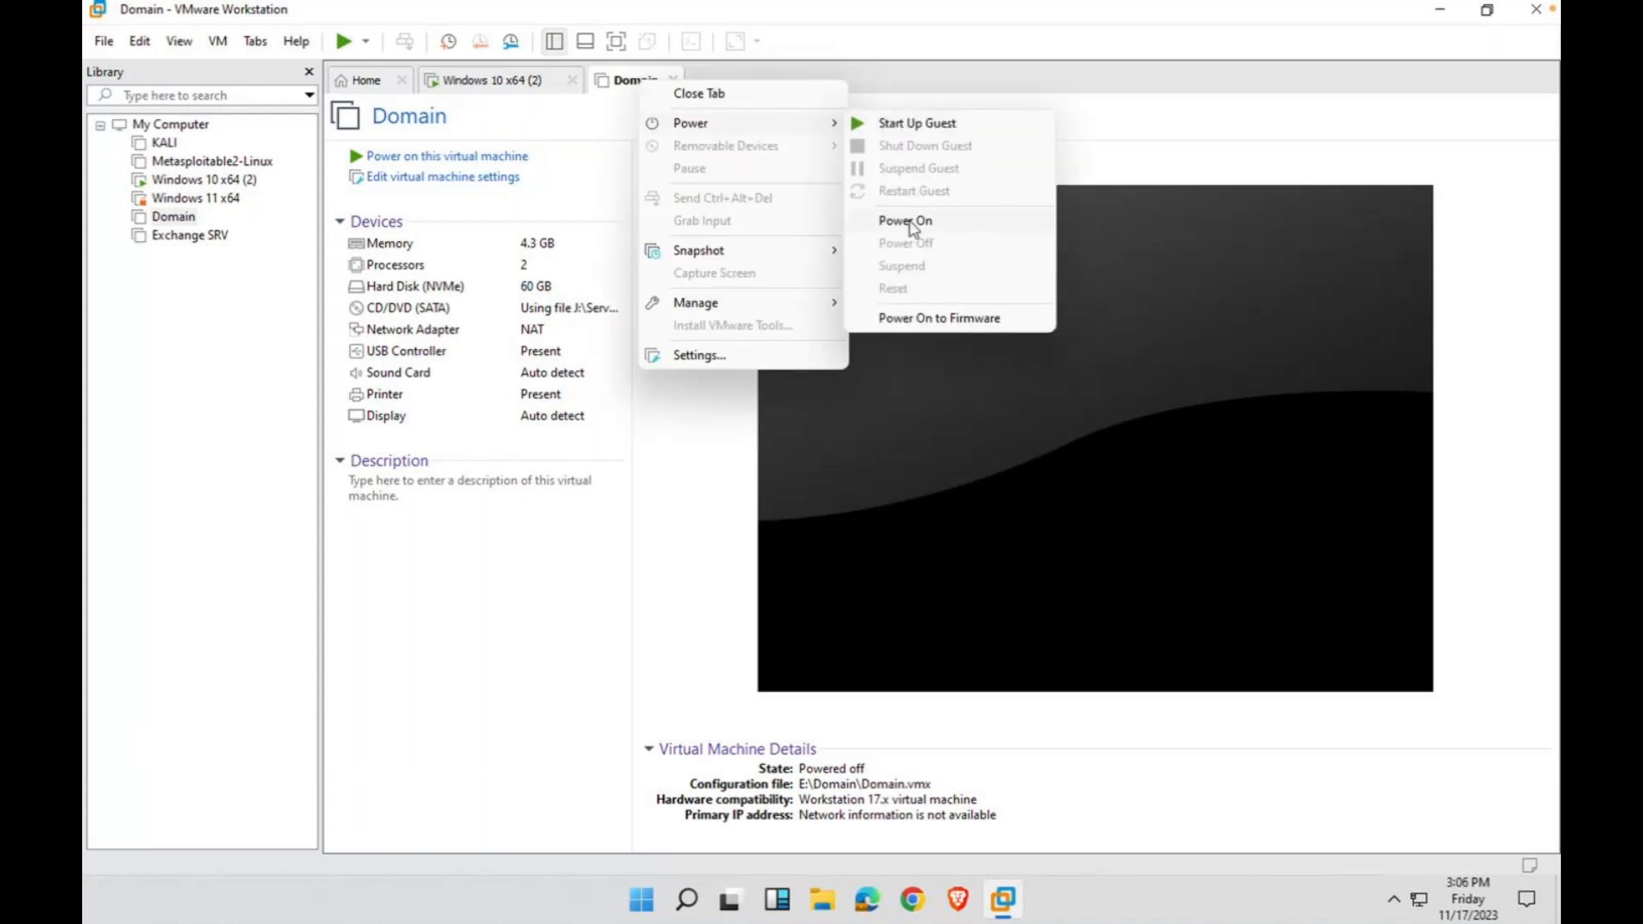
pyautogui.click(907, 222)
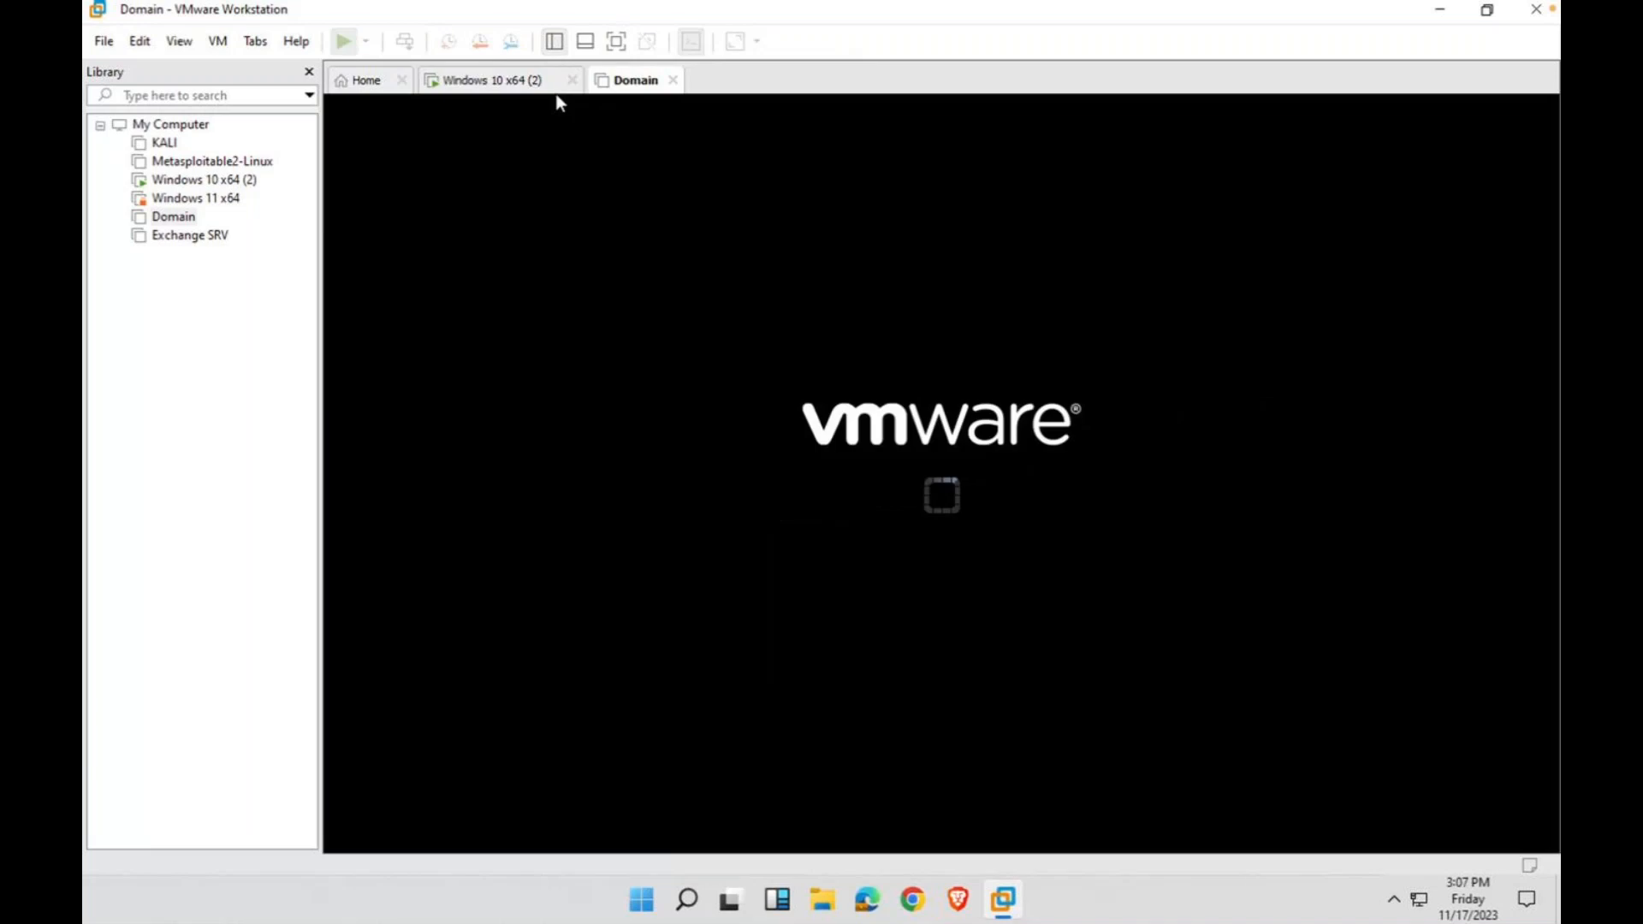
pyautogui.click(160, 240)
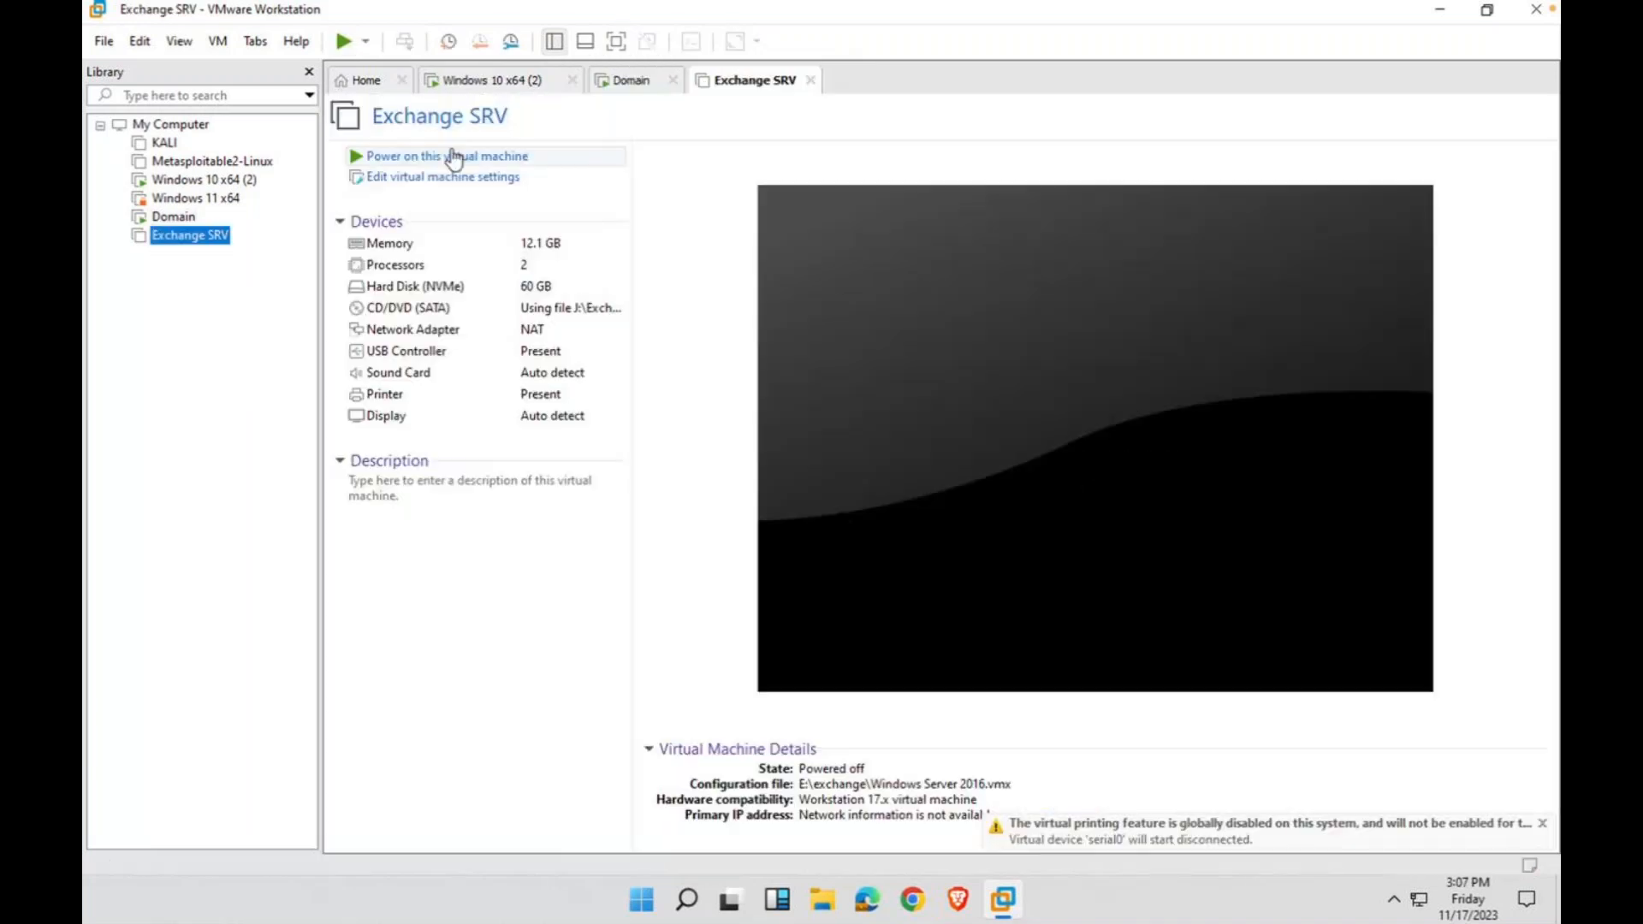
pyautogui.click(500, 163)
# - Power off the Windows 10 x64 (2) virtual machine and close its tab
pyautogui.rightClick(509, 88)
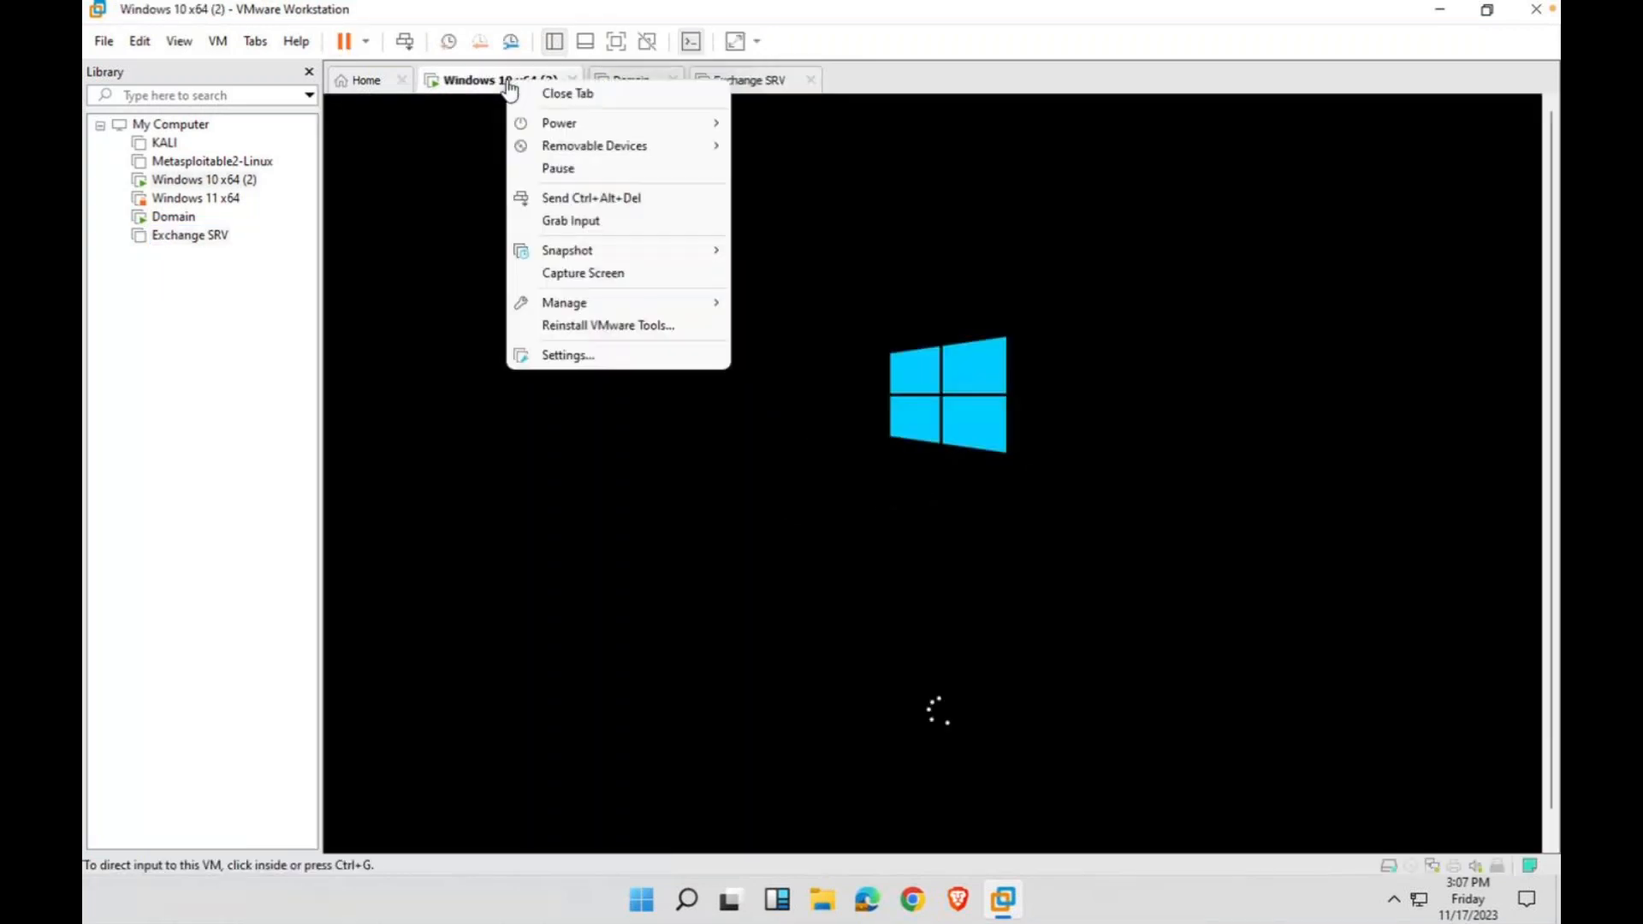
pyautogui.moveTo(630, 122)
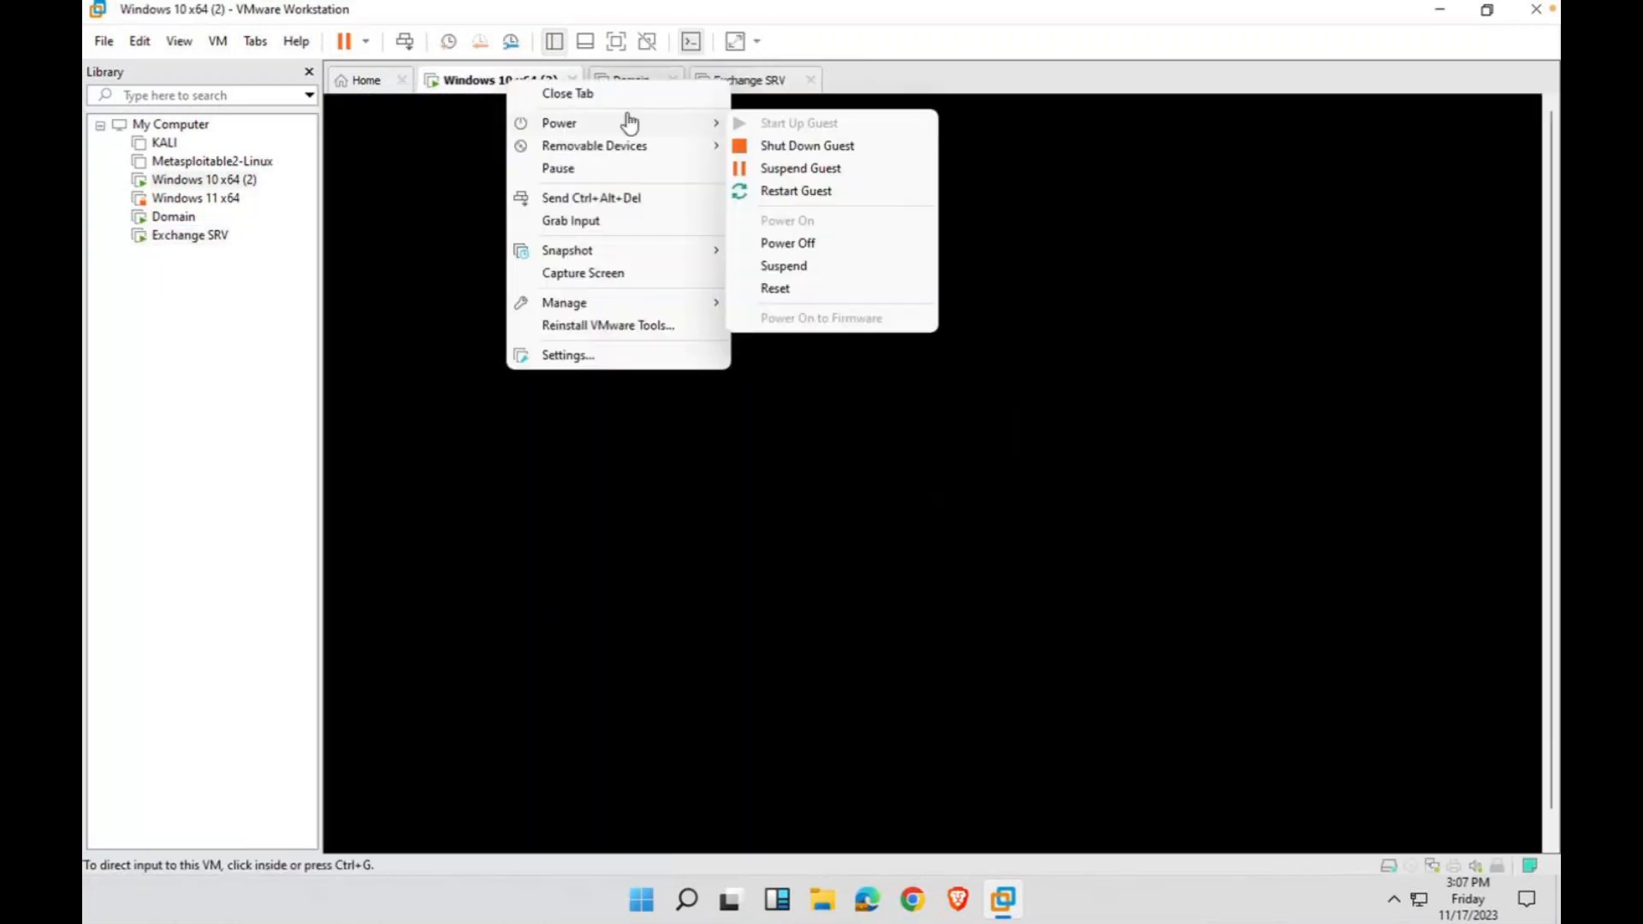
pyautogui.click(788, 244)
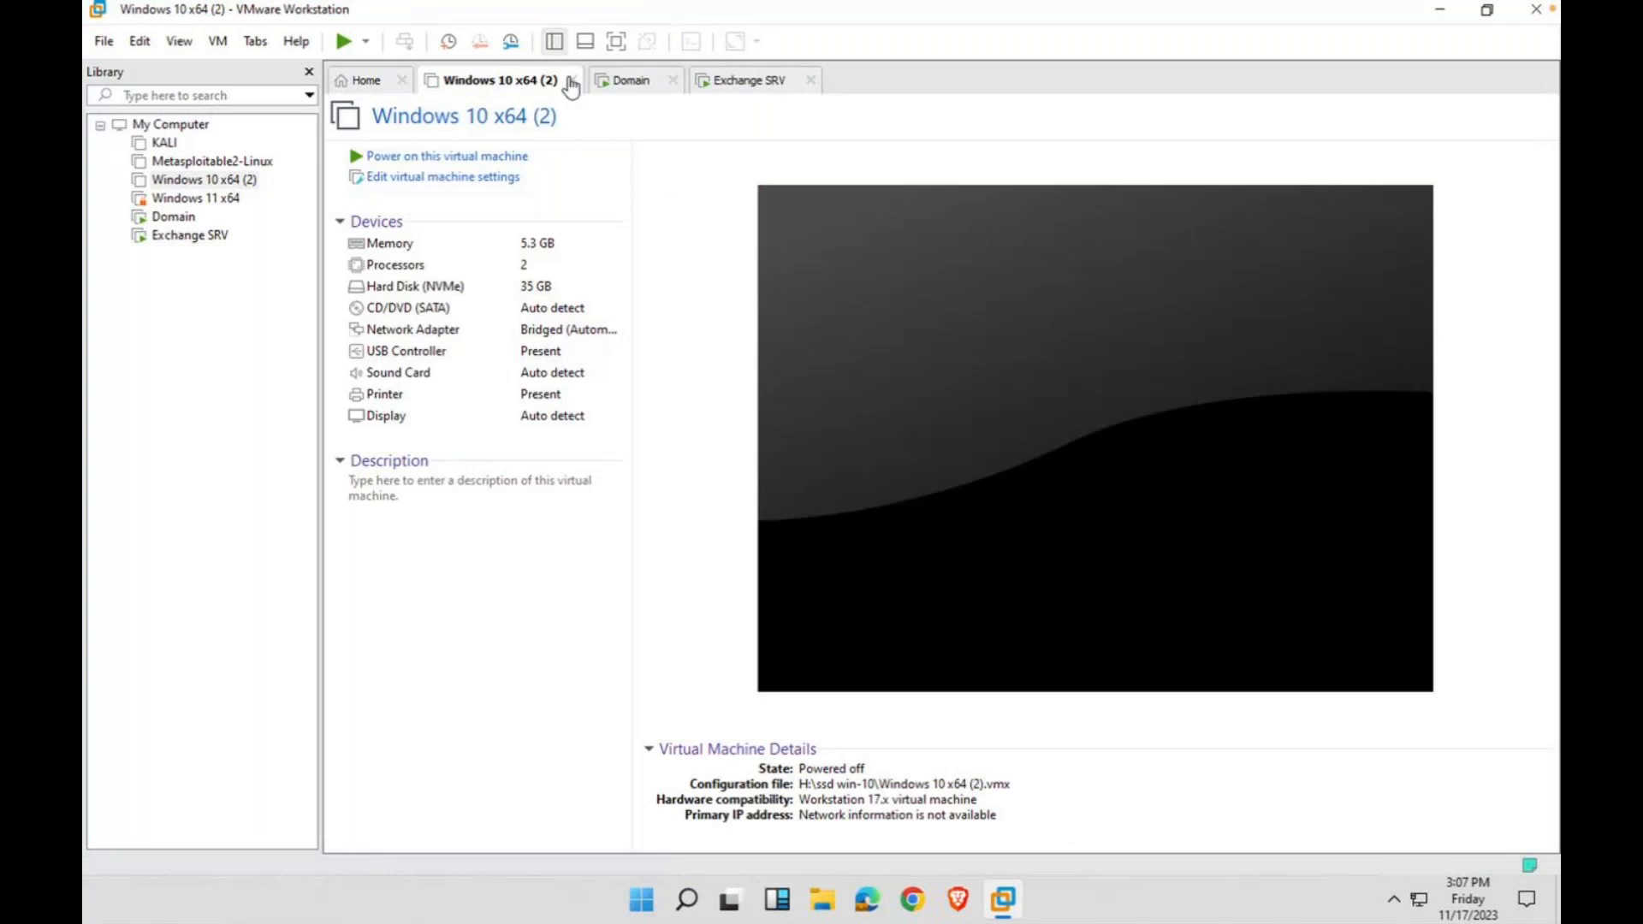
pyautogui.click(571, 80)
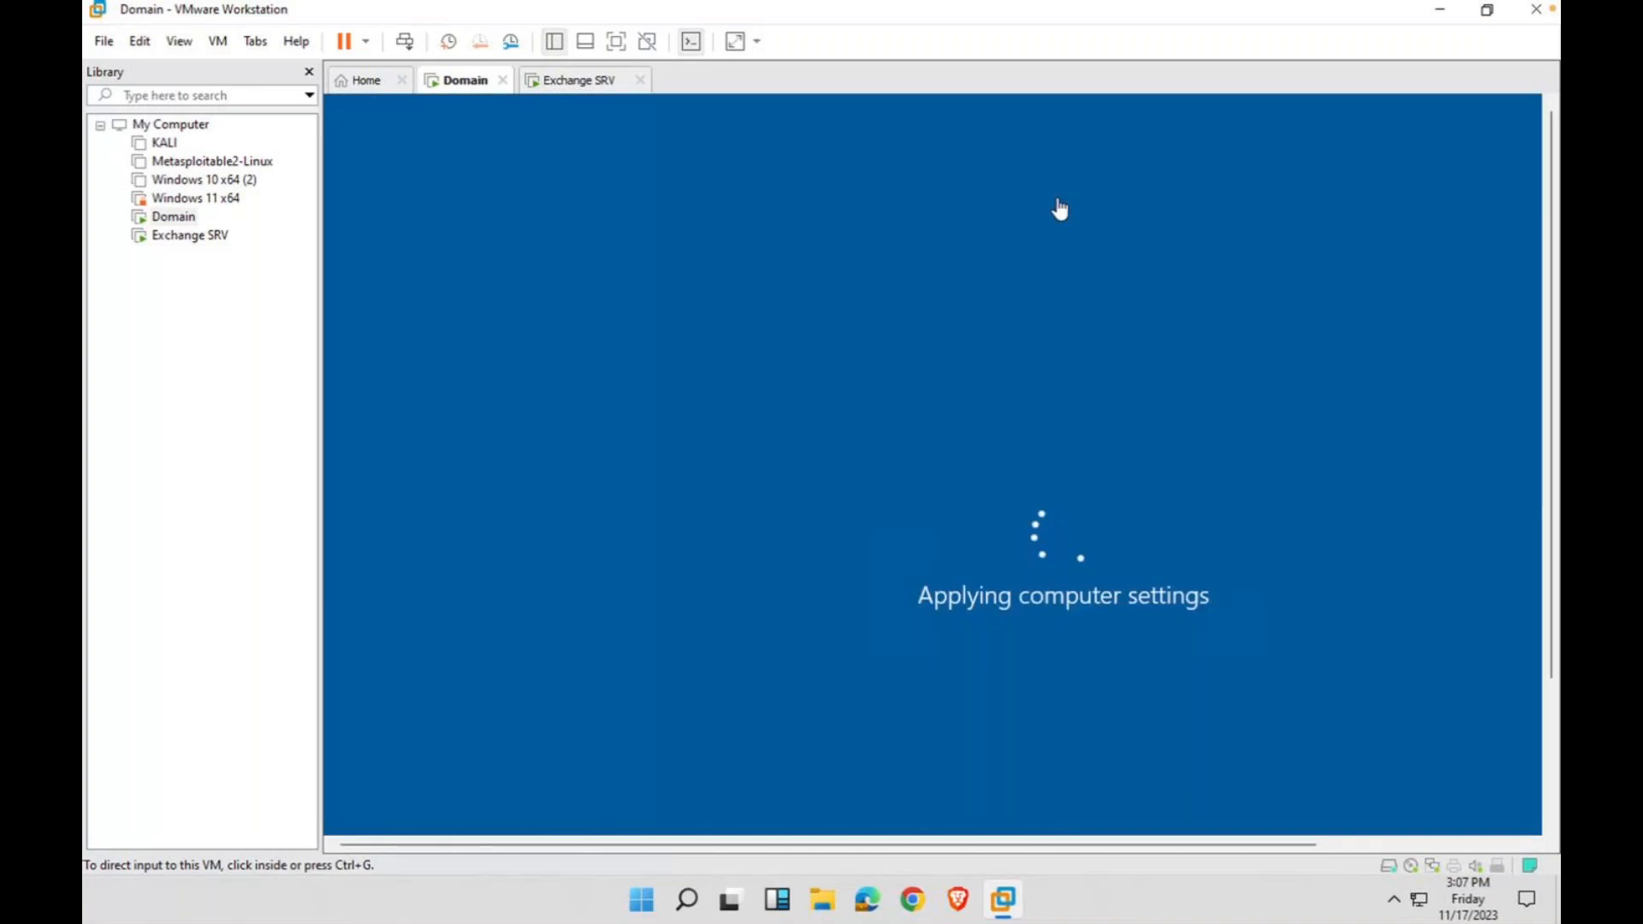
# - Check the startup progress of the Exchange SRV and Domain virtual machines
pyautogui.click(594, 86)
pyautogui.click(459, 91)
pyautogui.click(582, 83)
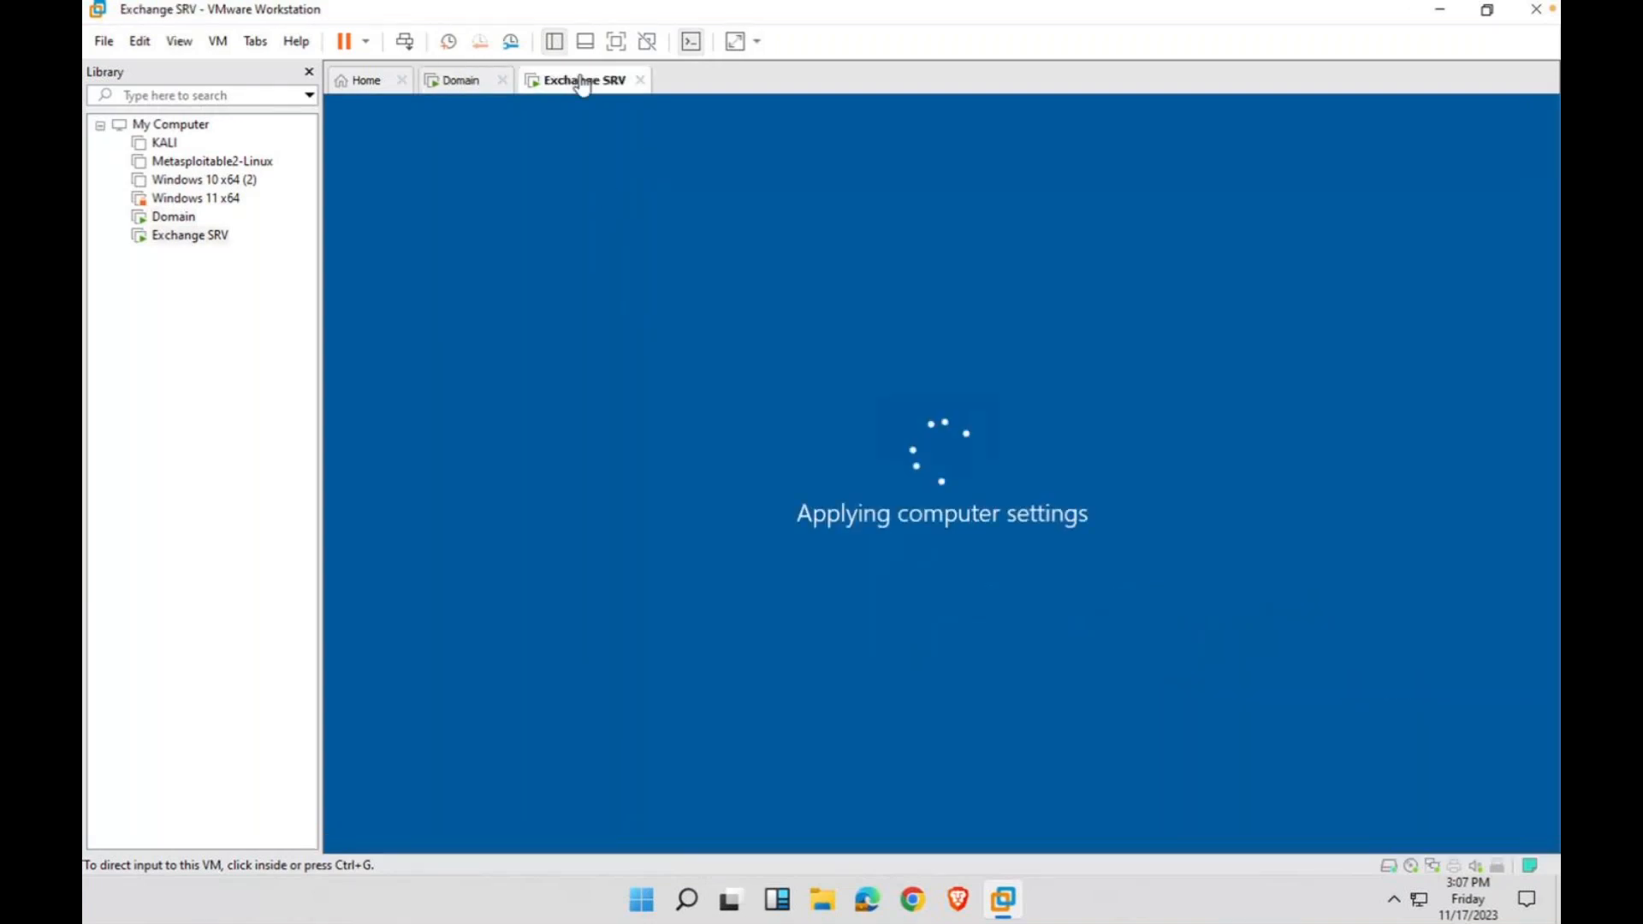
pyautogui.click(461, 83)
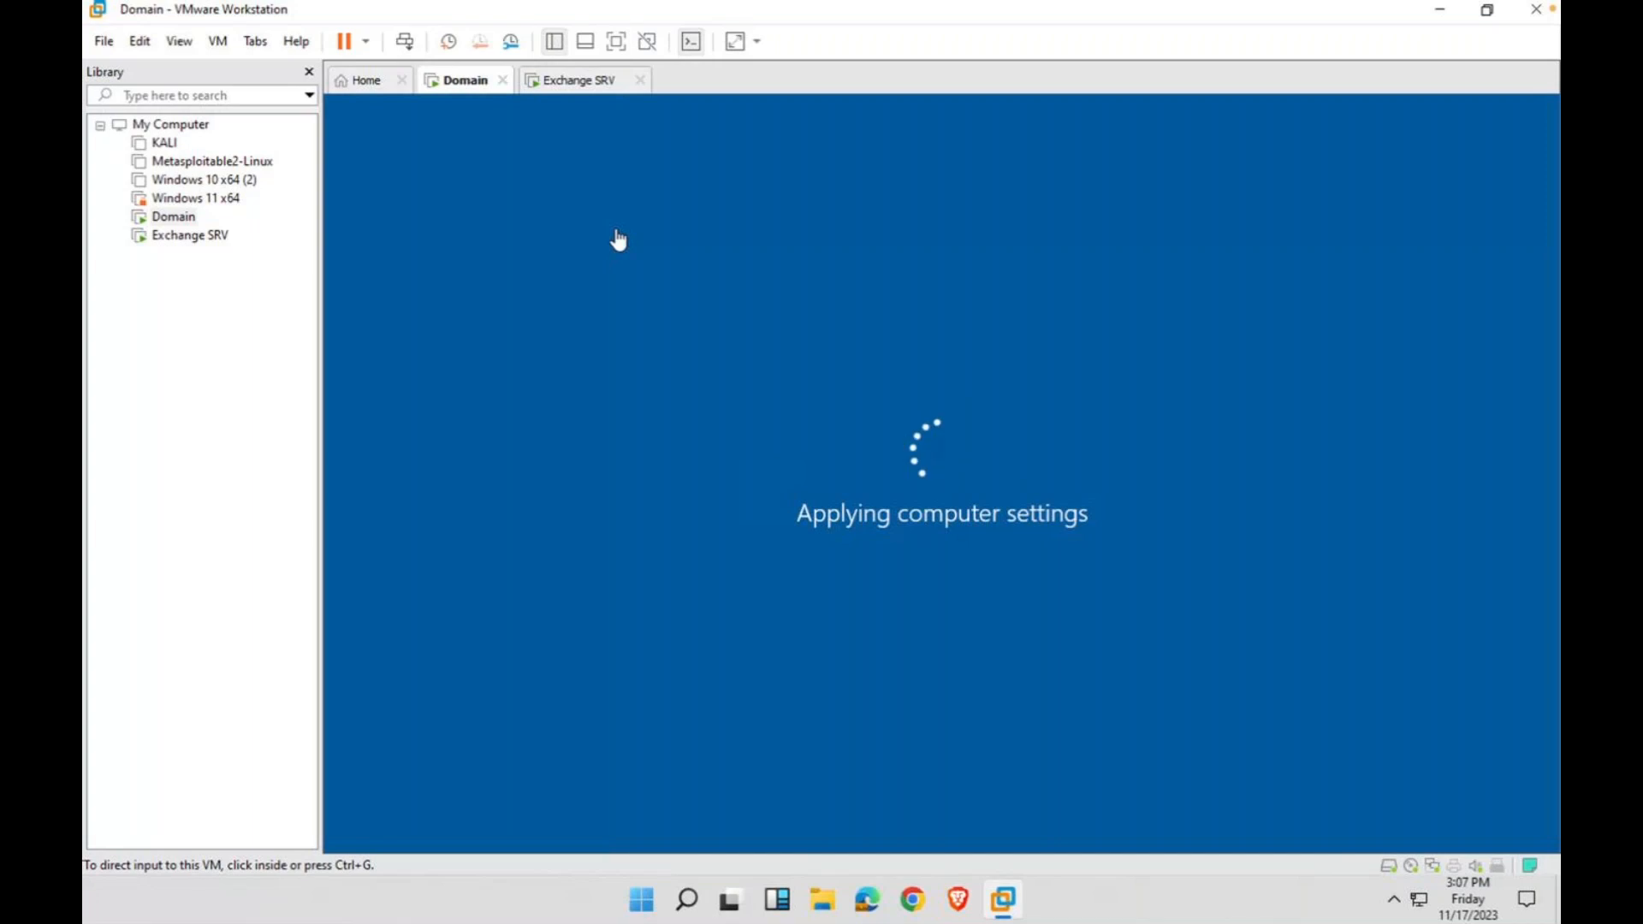
# - Switch to Google Chrome with the Teach Me Cloud profile and go to office.com
pyautogui.click(1440, 10)
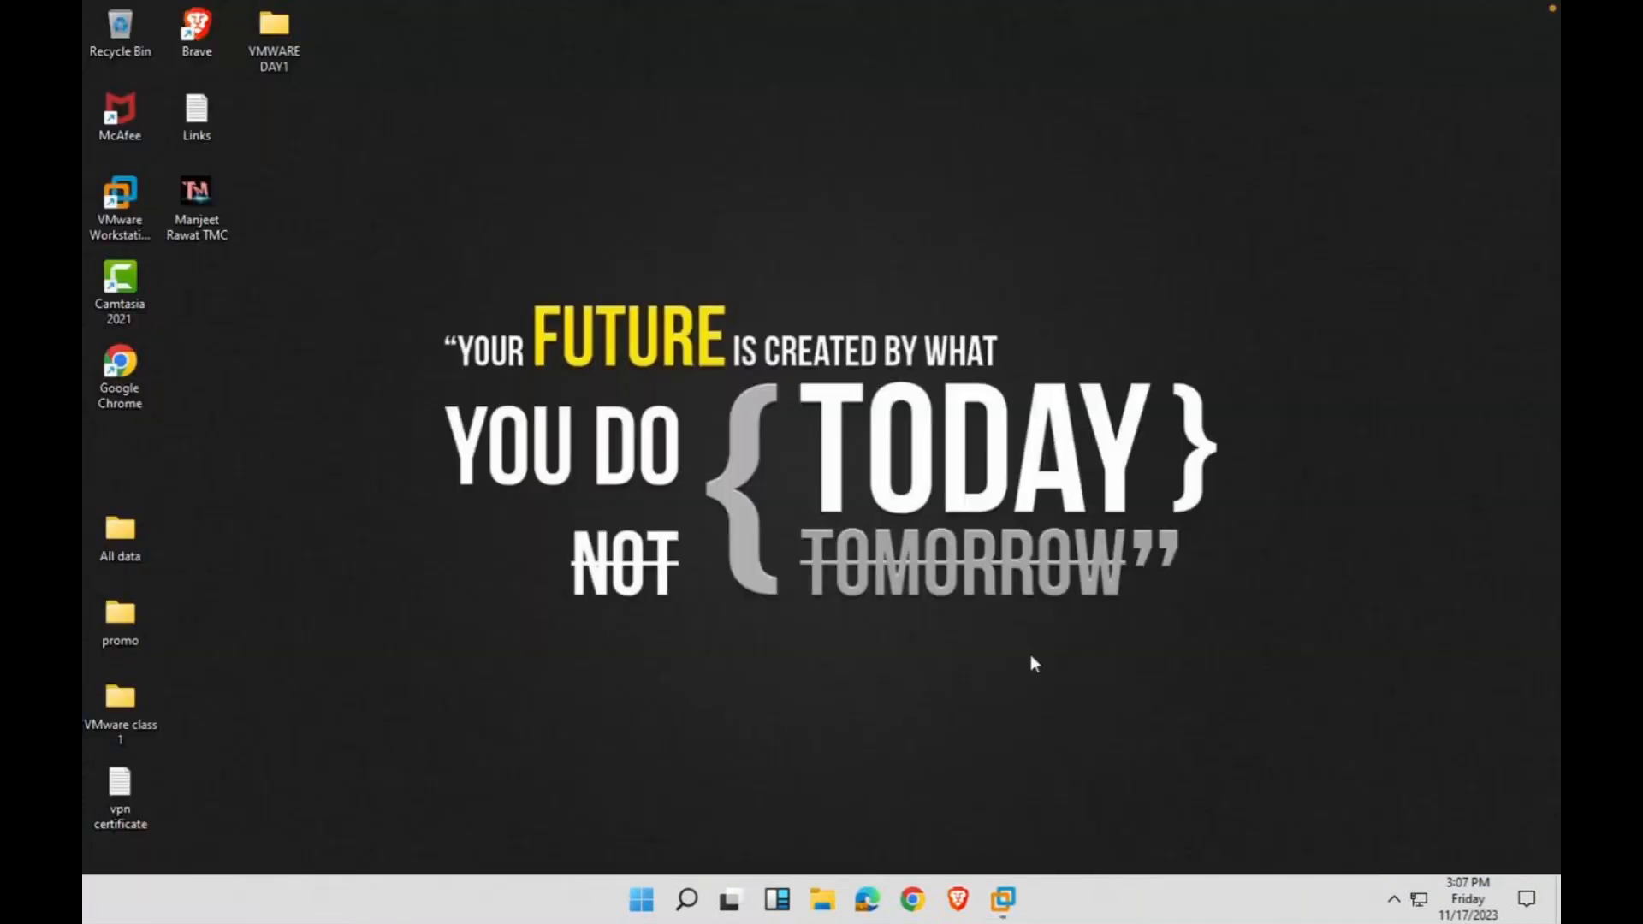
pyautogui.click(912, 899)
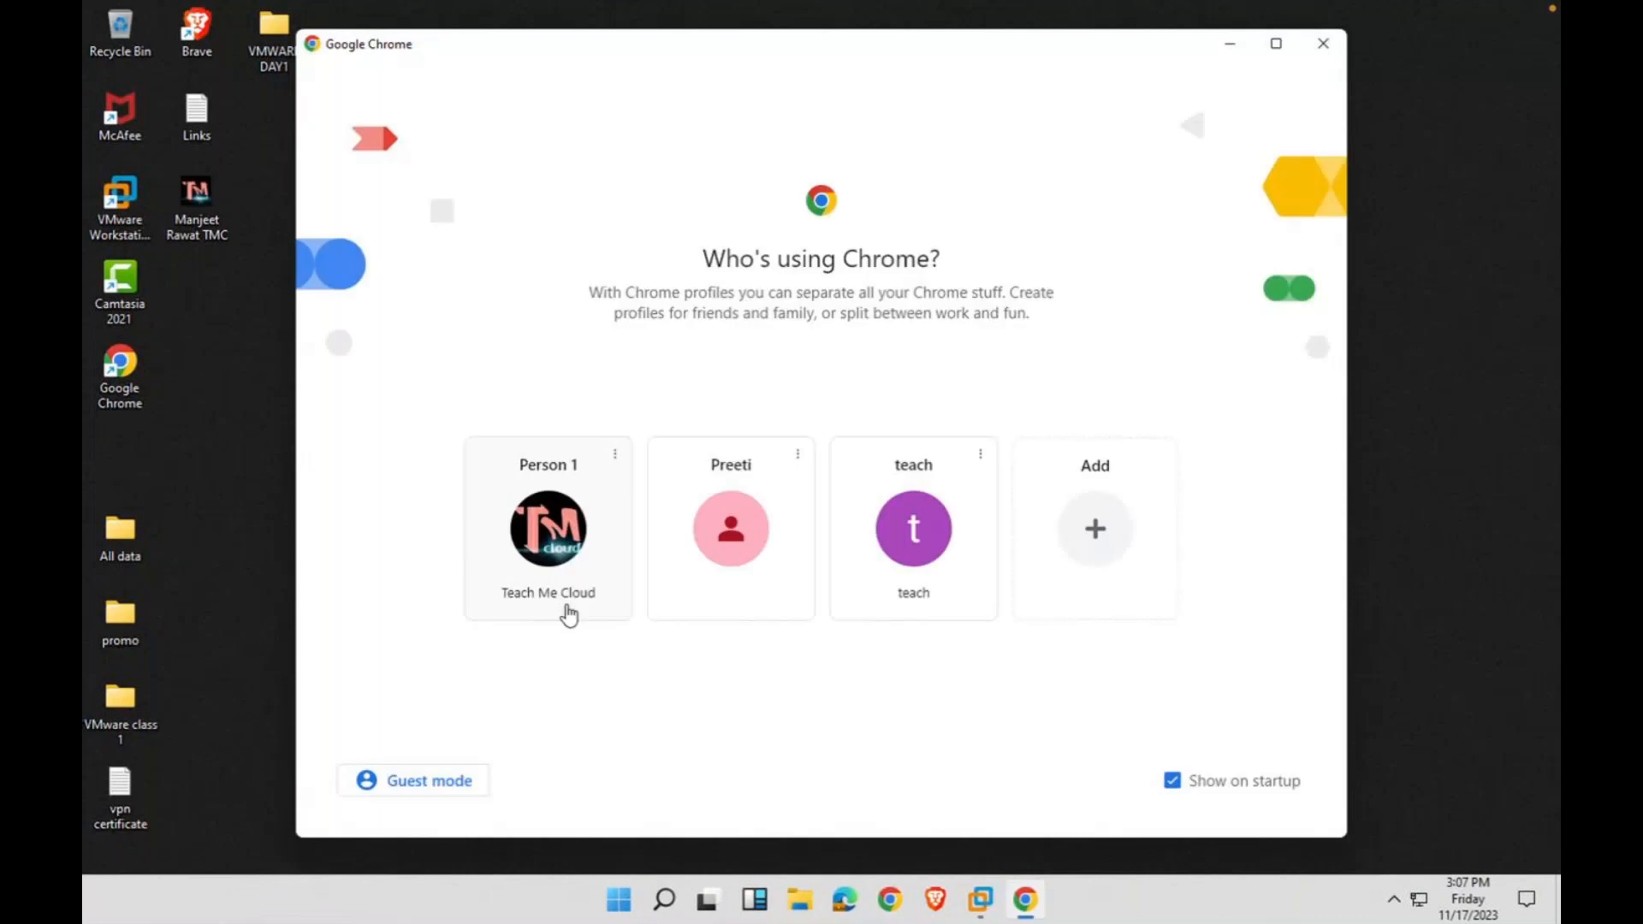
pyautogui.click(568, 614)
pyautogui.write('off')
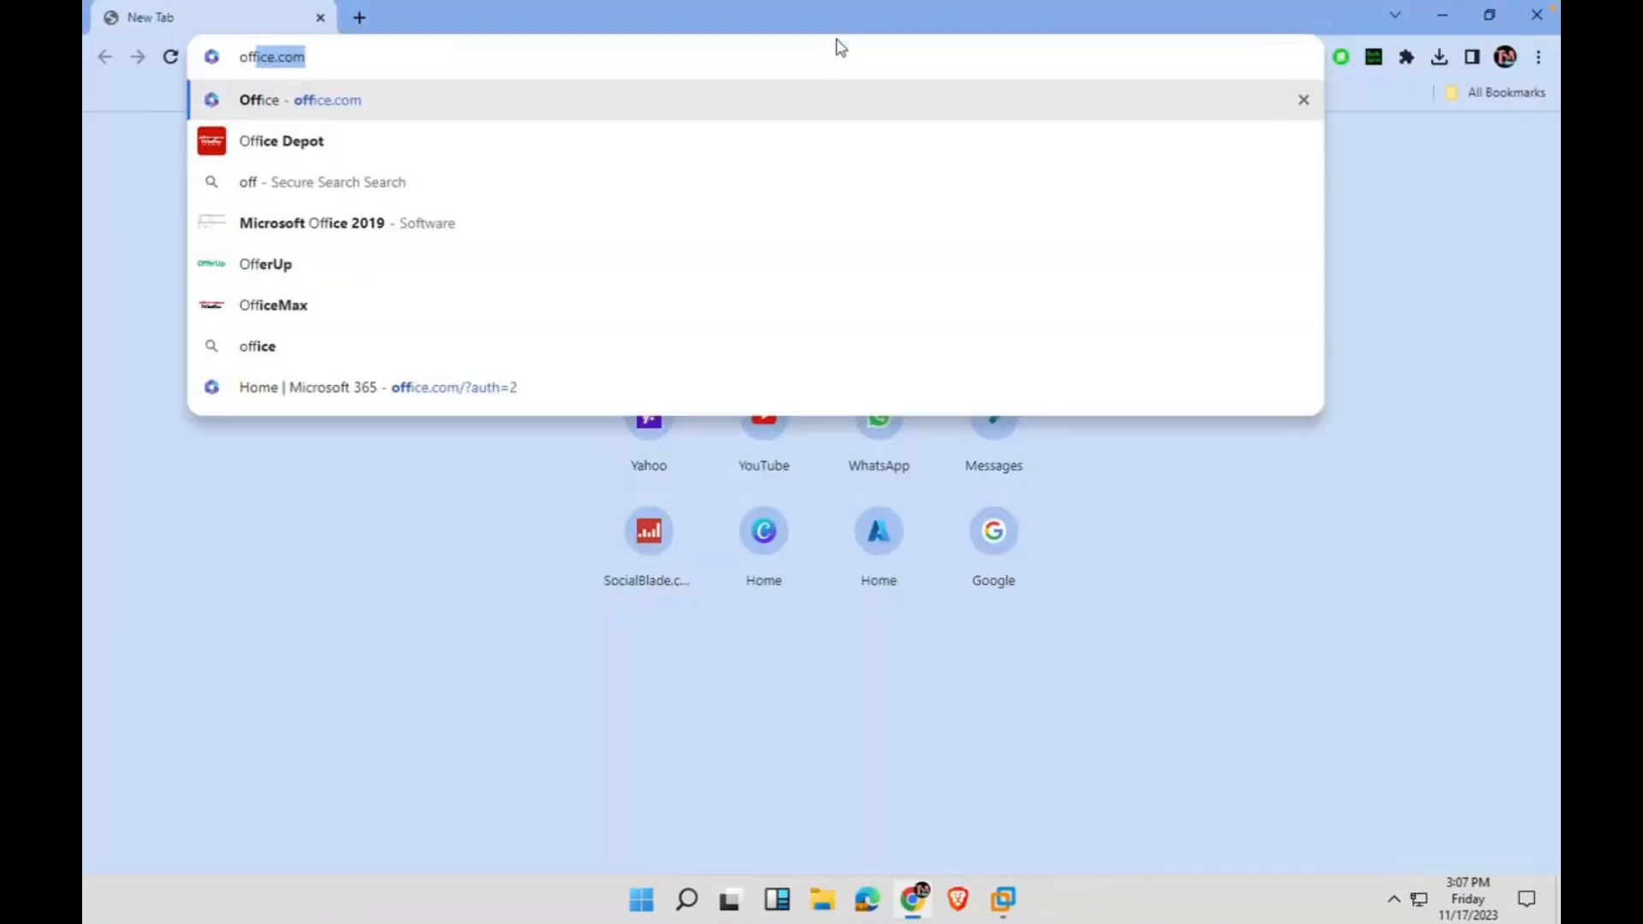
pyautogui.press('Return')
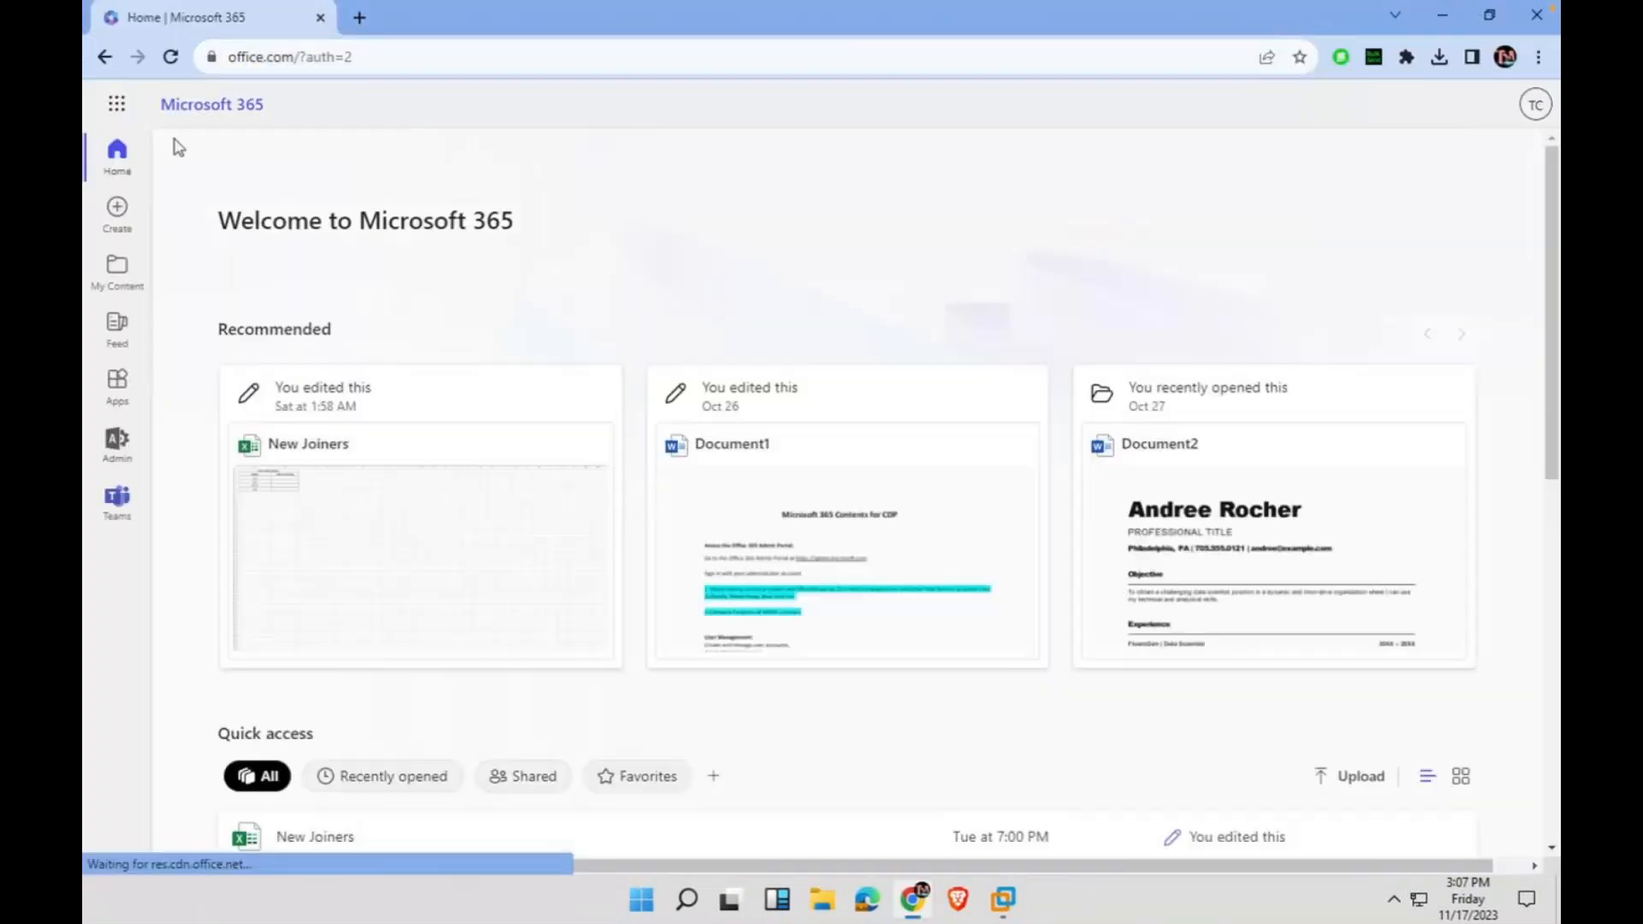
# - Open the Microsoft 365 admin center and go from there to the Exchange admin center
pyautogui.click(117, 104)
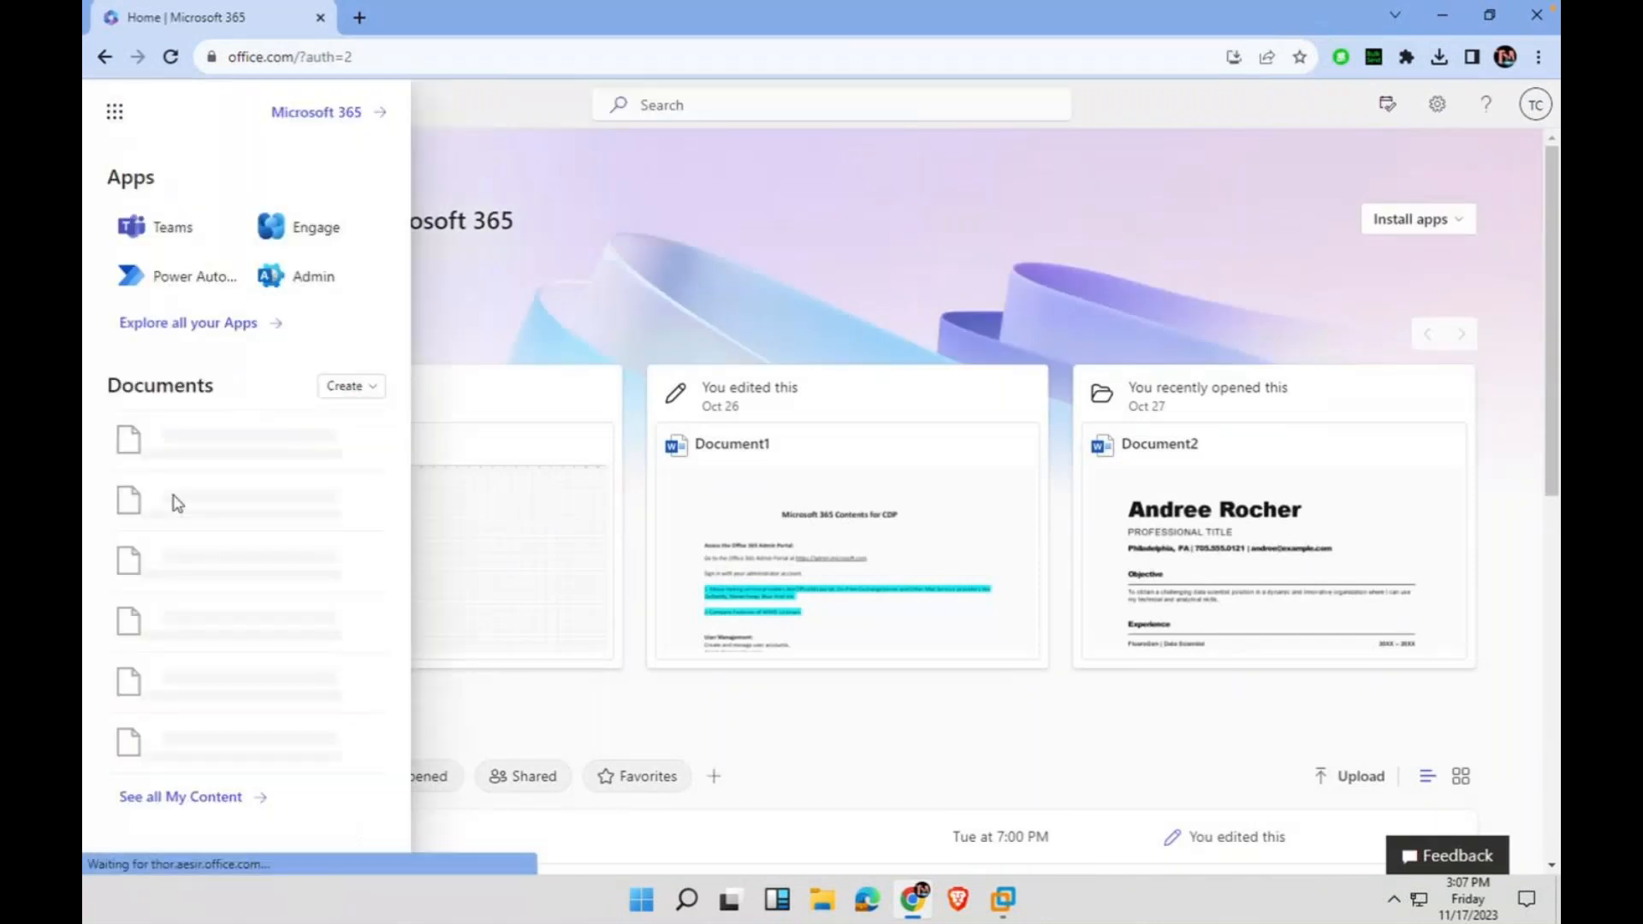
pyautogui.click(336, 278)
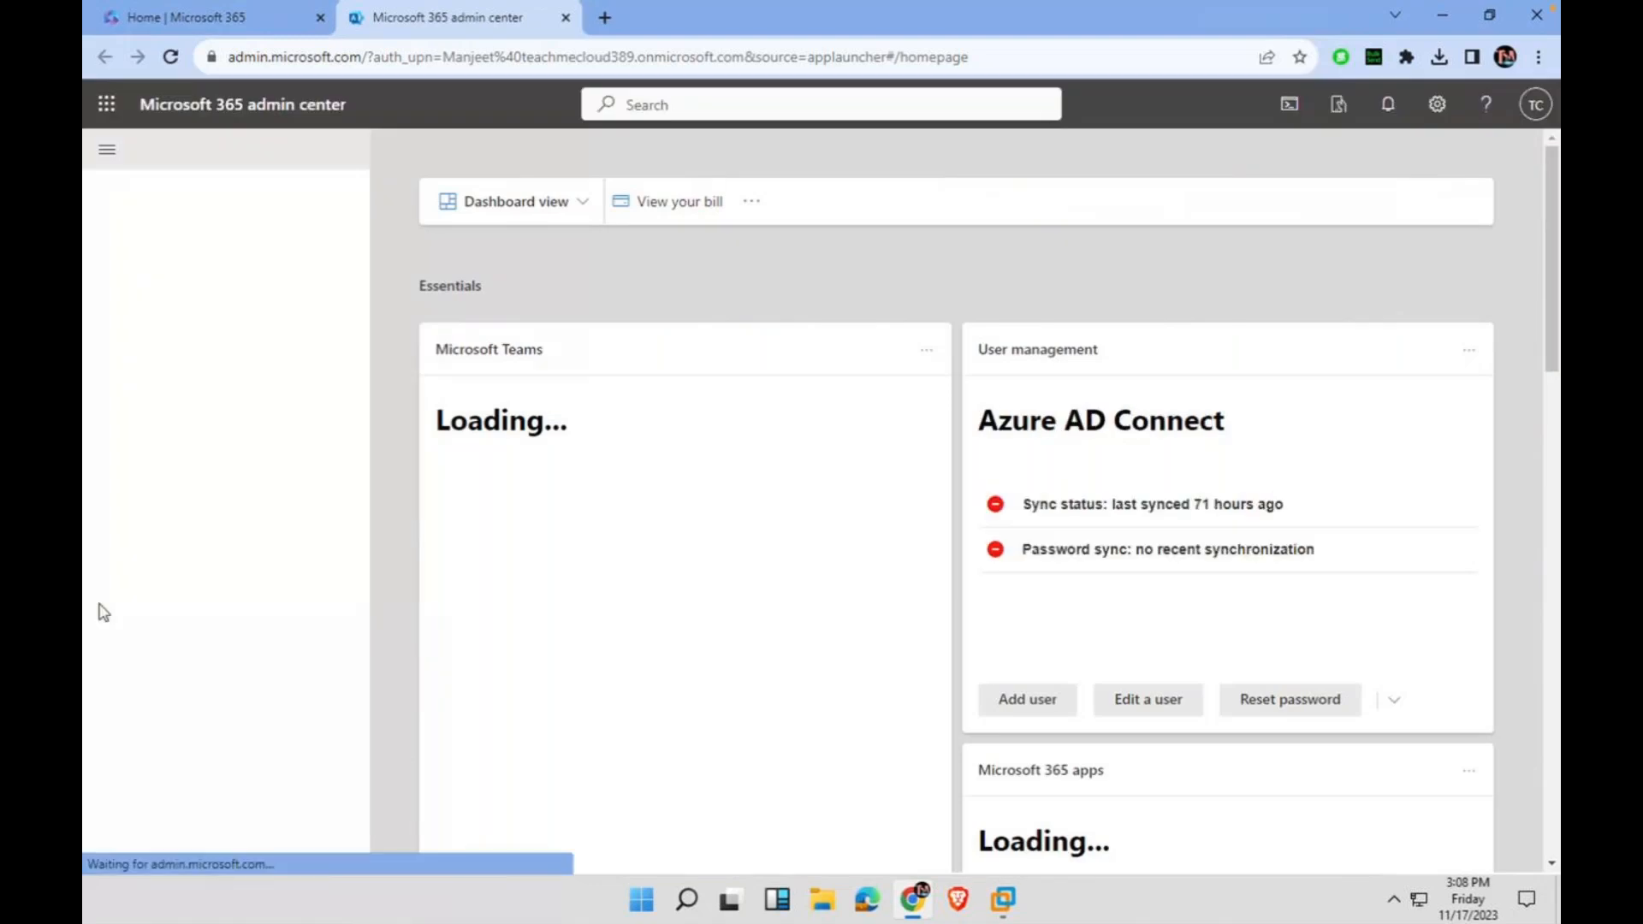
pyautogui.scroll(-1, 162, 684)
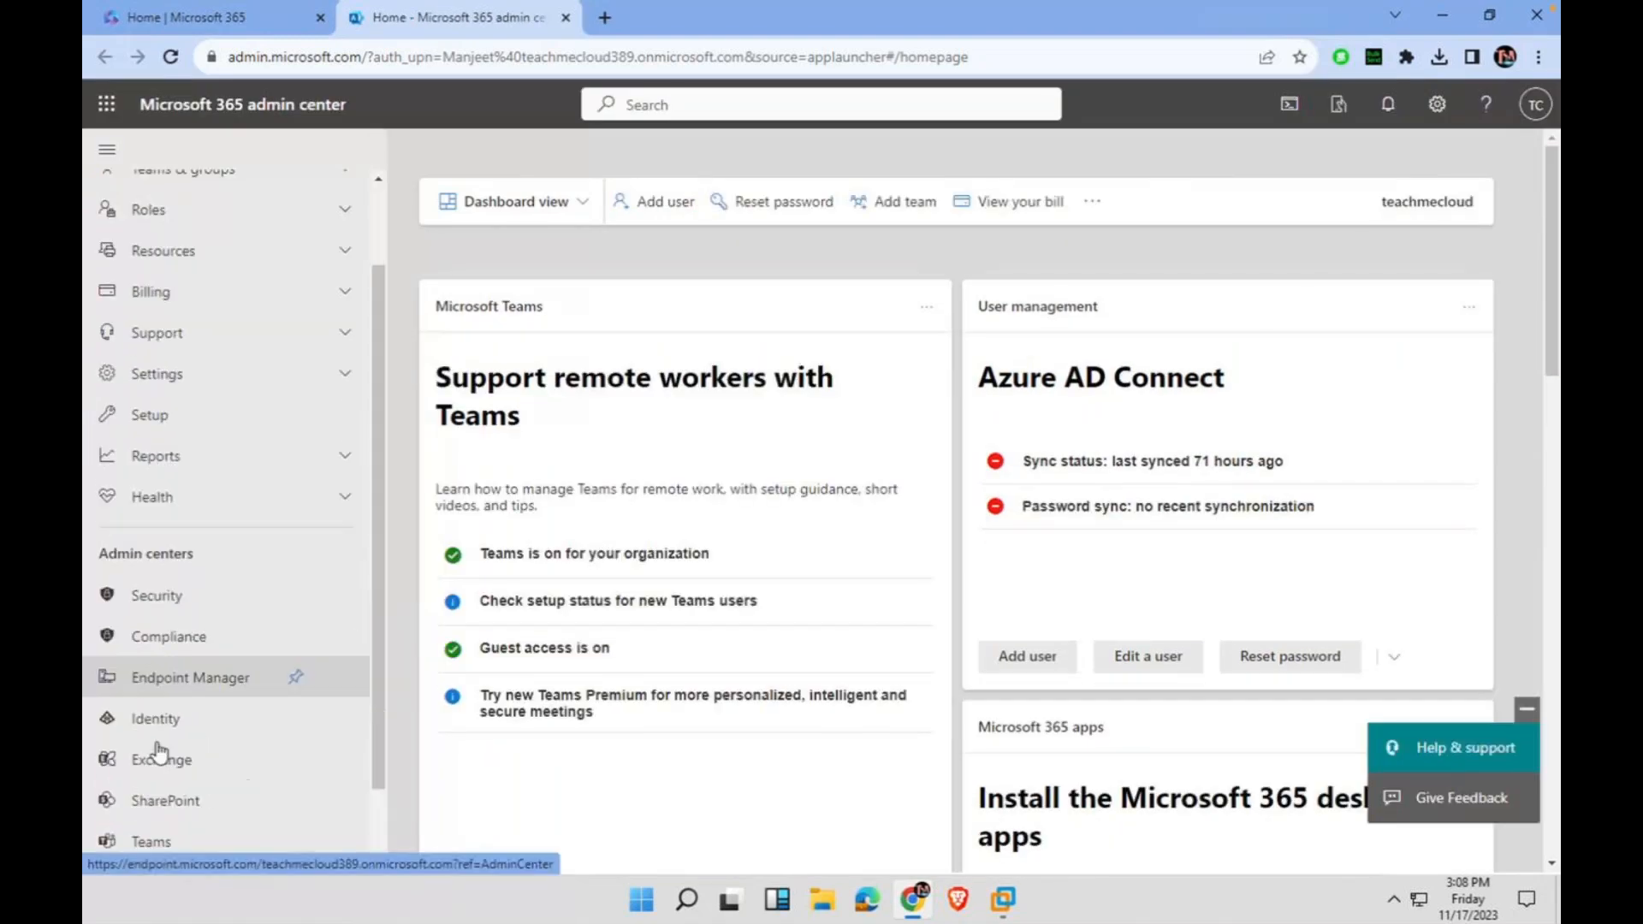
pyautogui.scroll(-1, 131, 817)
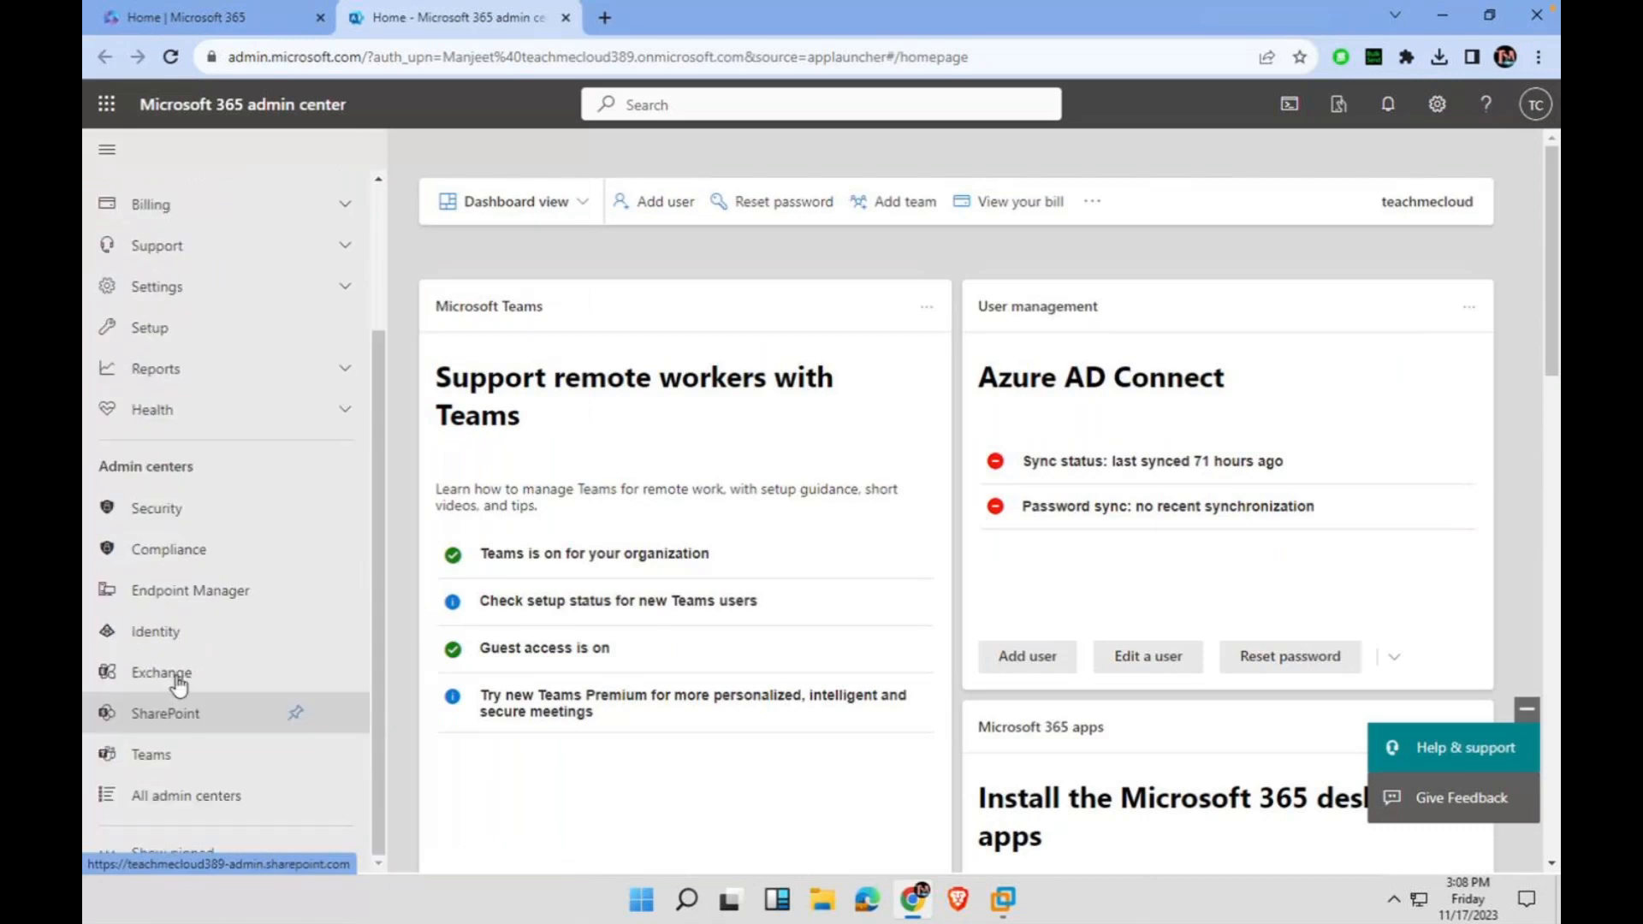
pyautogui.click(172, 679)
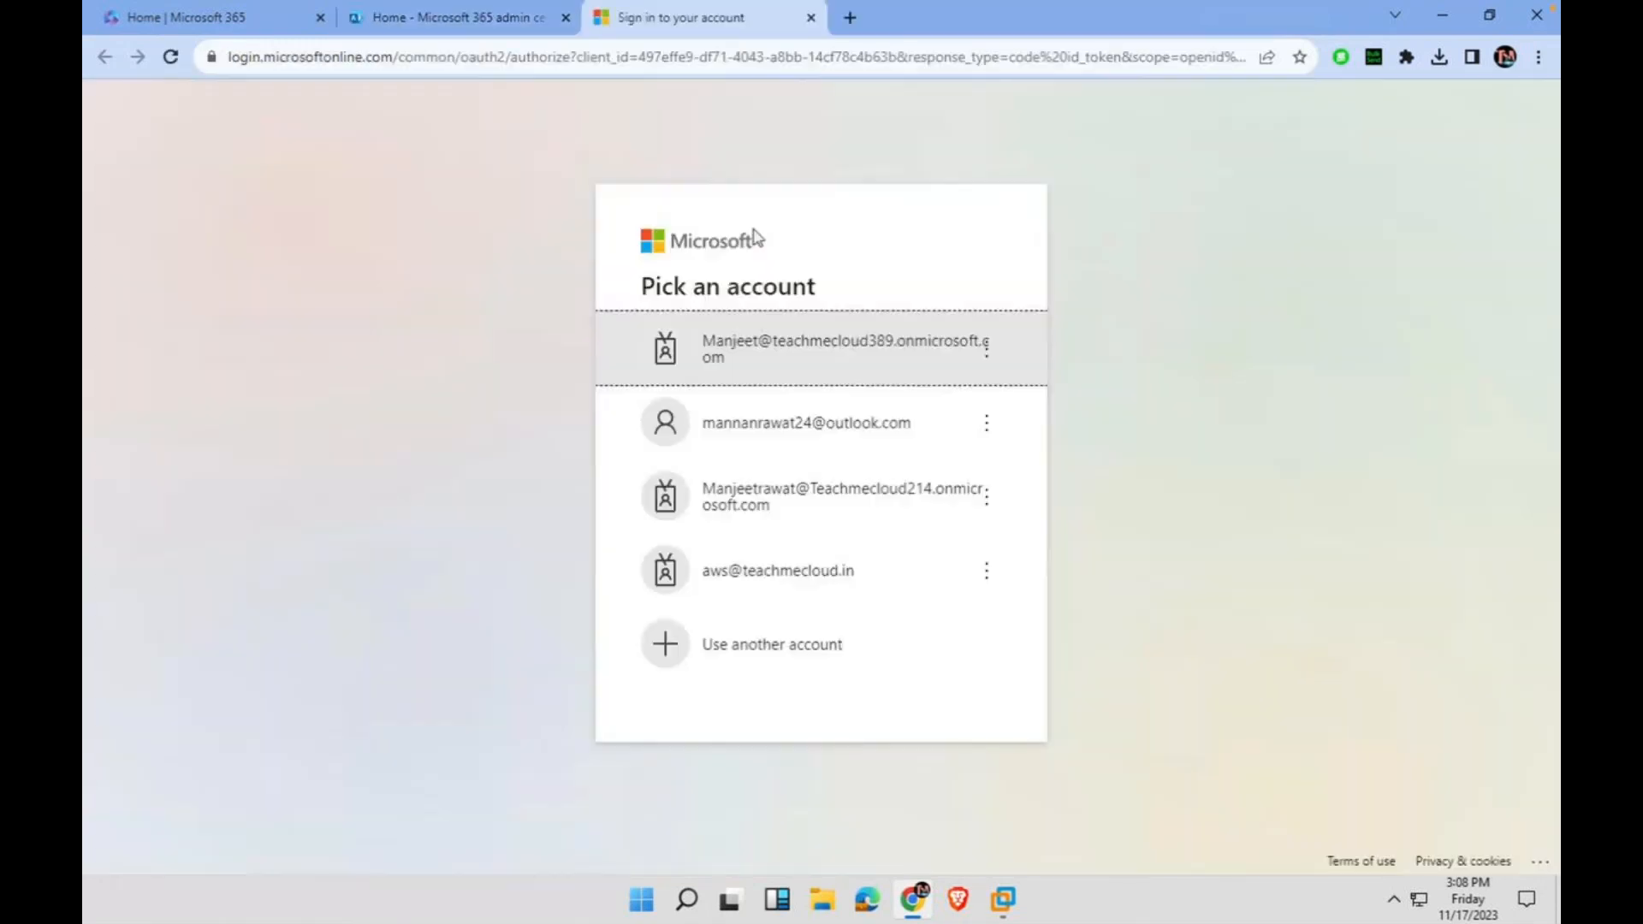
# - Sign in to the Exchange admin center with the teachmecloud389 tenant account, entering the account password and declining to stay signed in
pyautogui.click(828, 368)
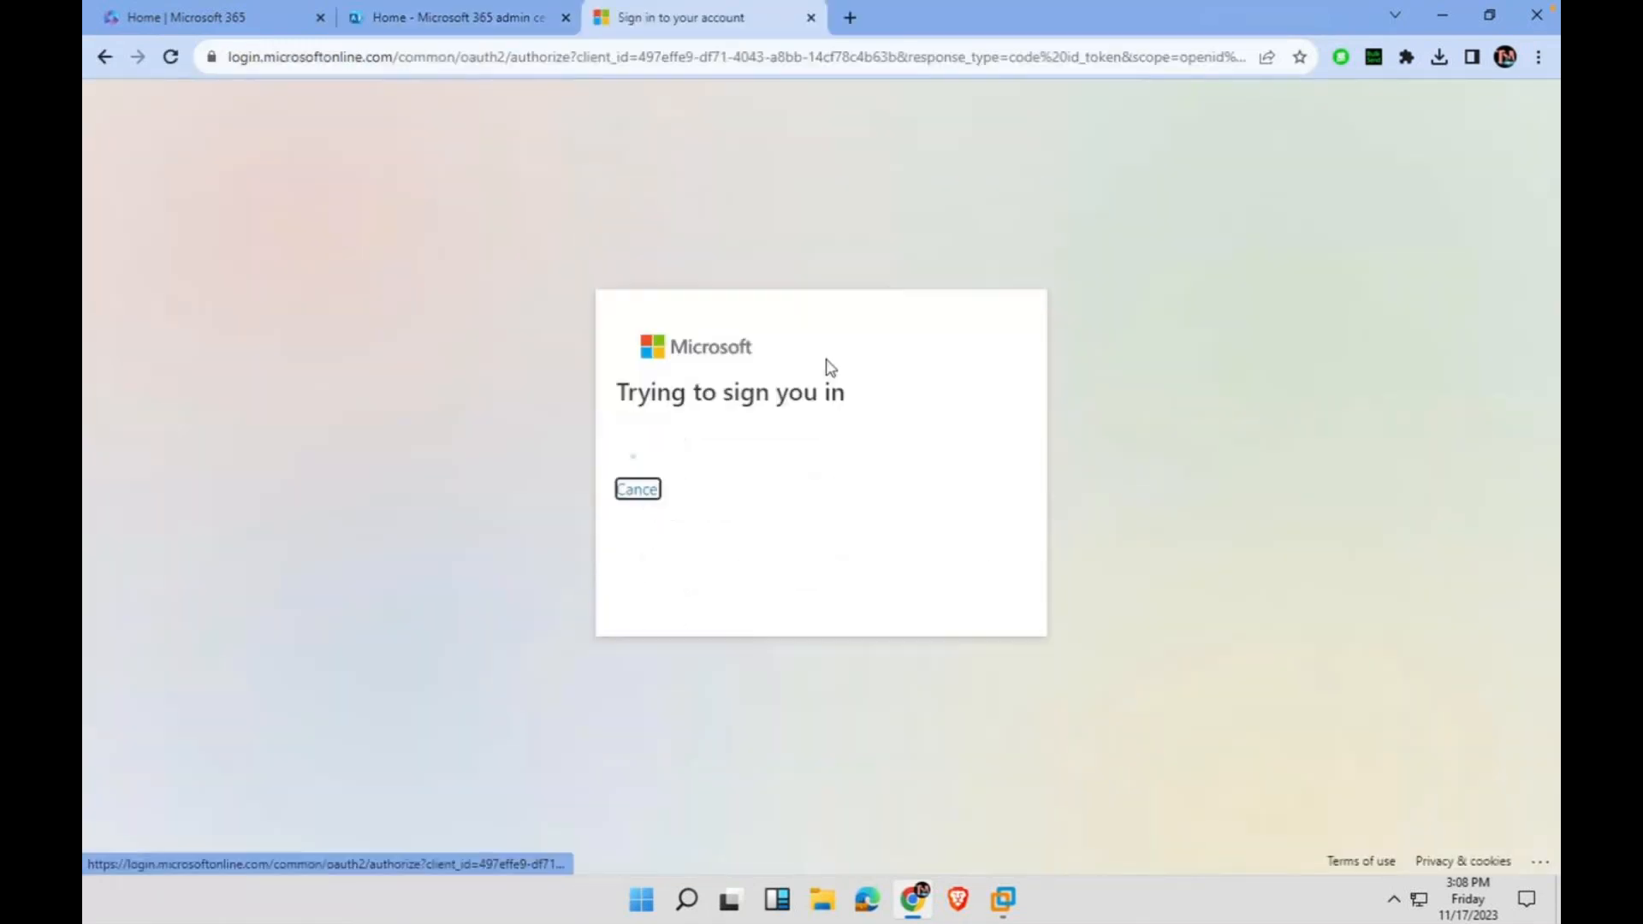
pyautogui.write('*')
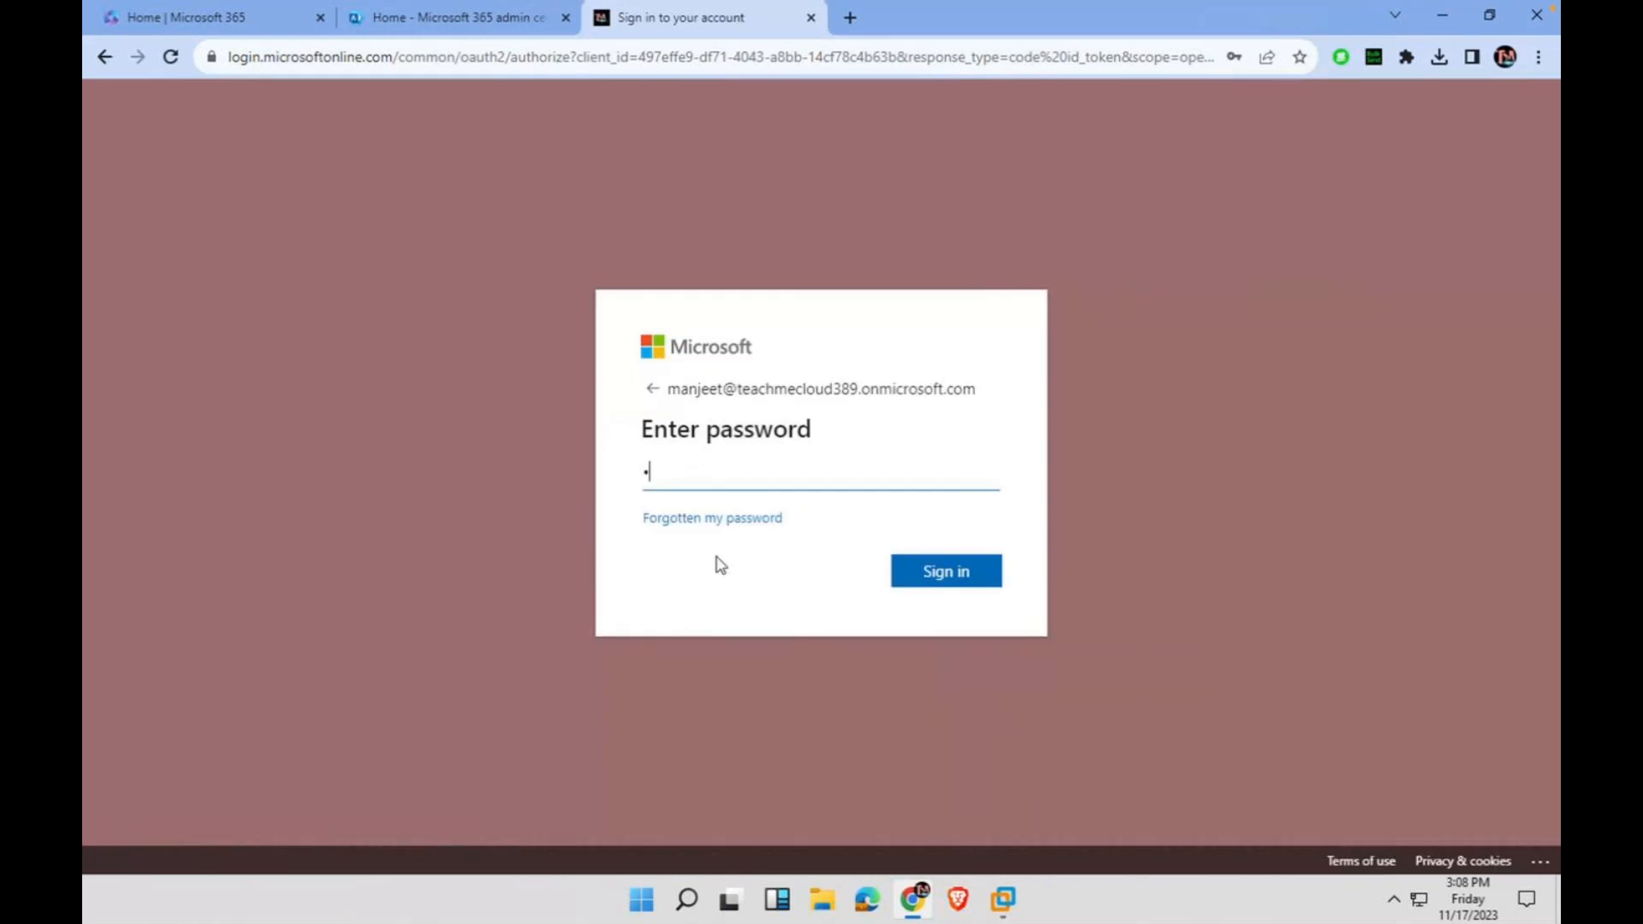
pyautogui.write('*********')
pyautogui.press('Return')
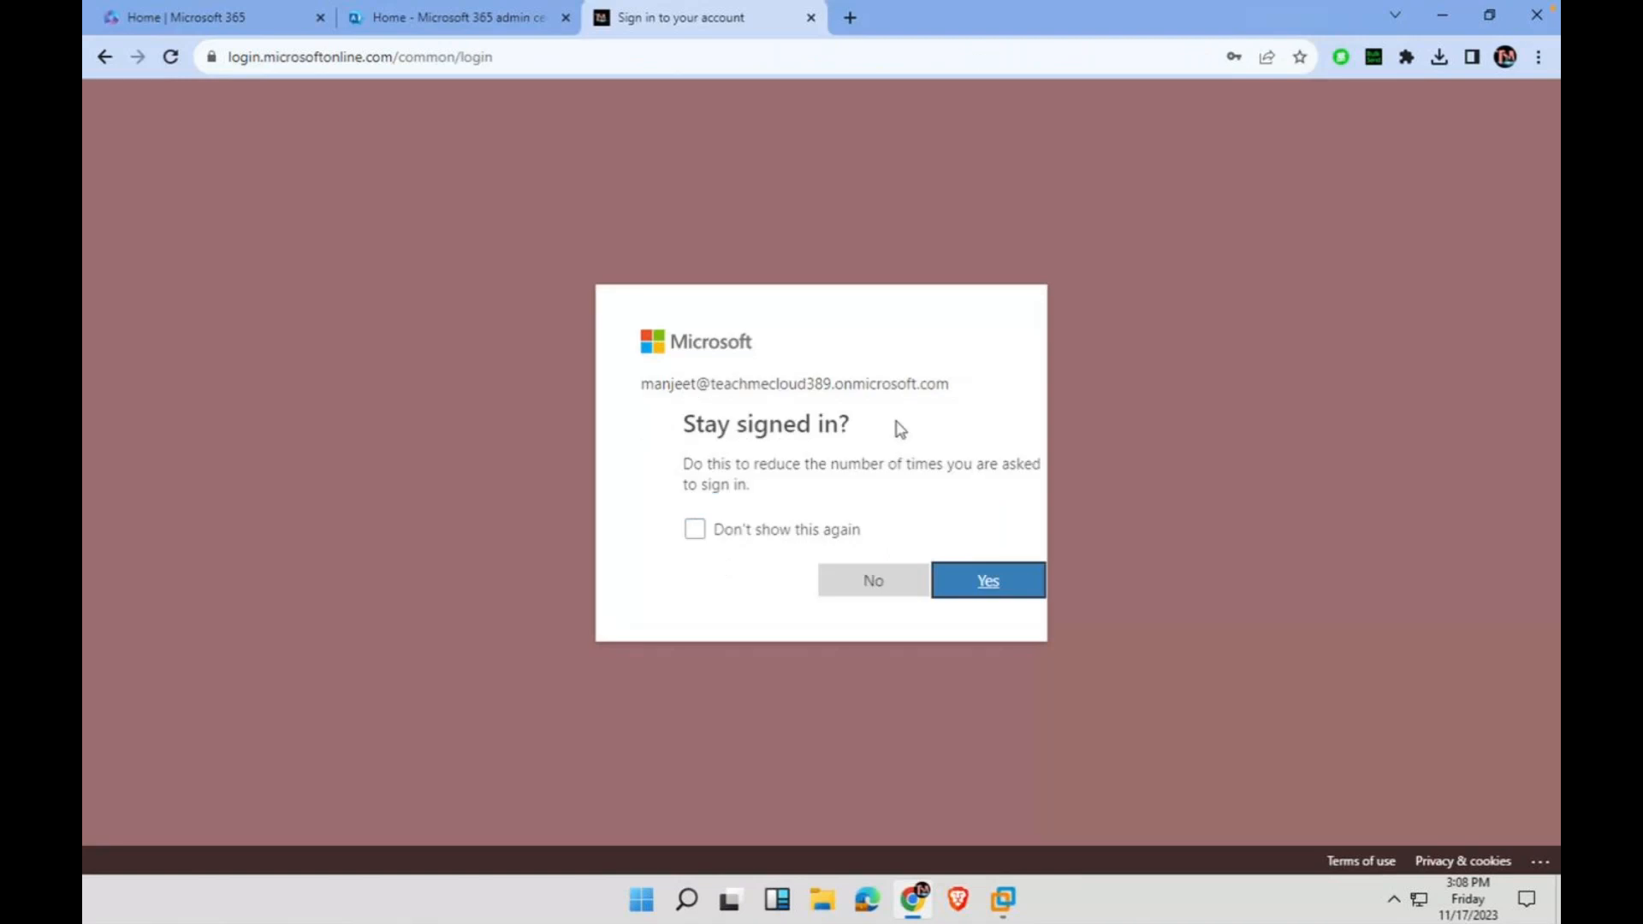
pyautogui.click(828, 580)
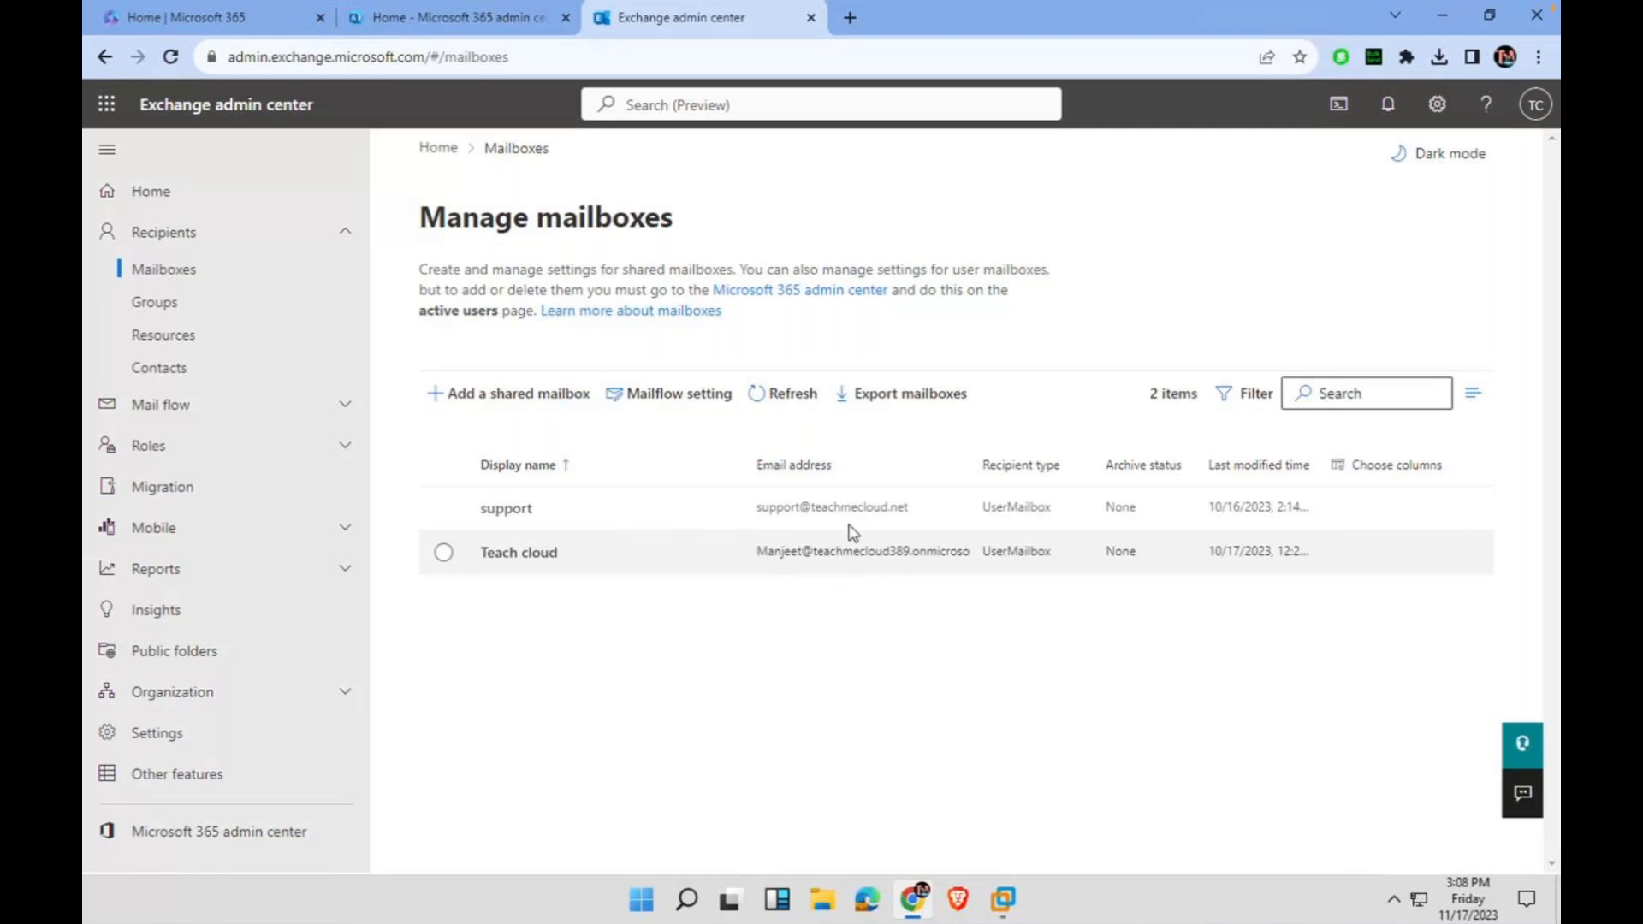
# - Switch to the Domain virtual machine in VMware Workstation, show it full screen and unlock it to the sign-in prompt
pyautogui.moveTo(1008, 905)
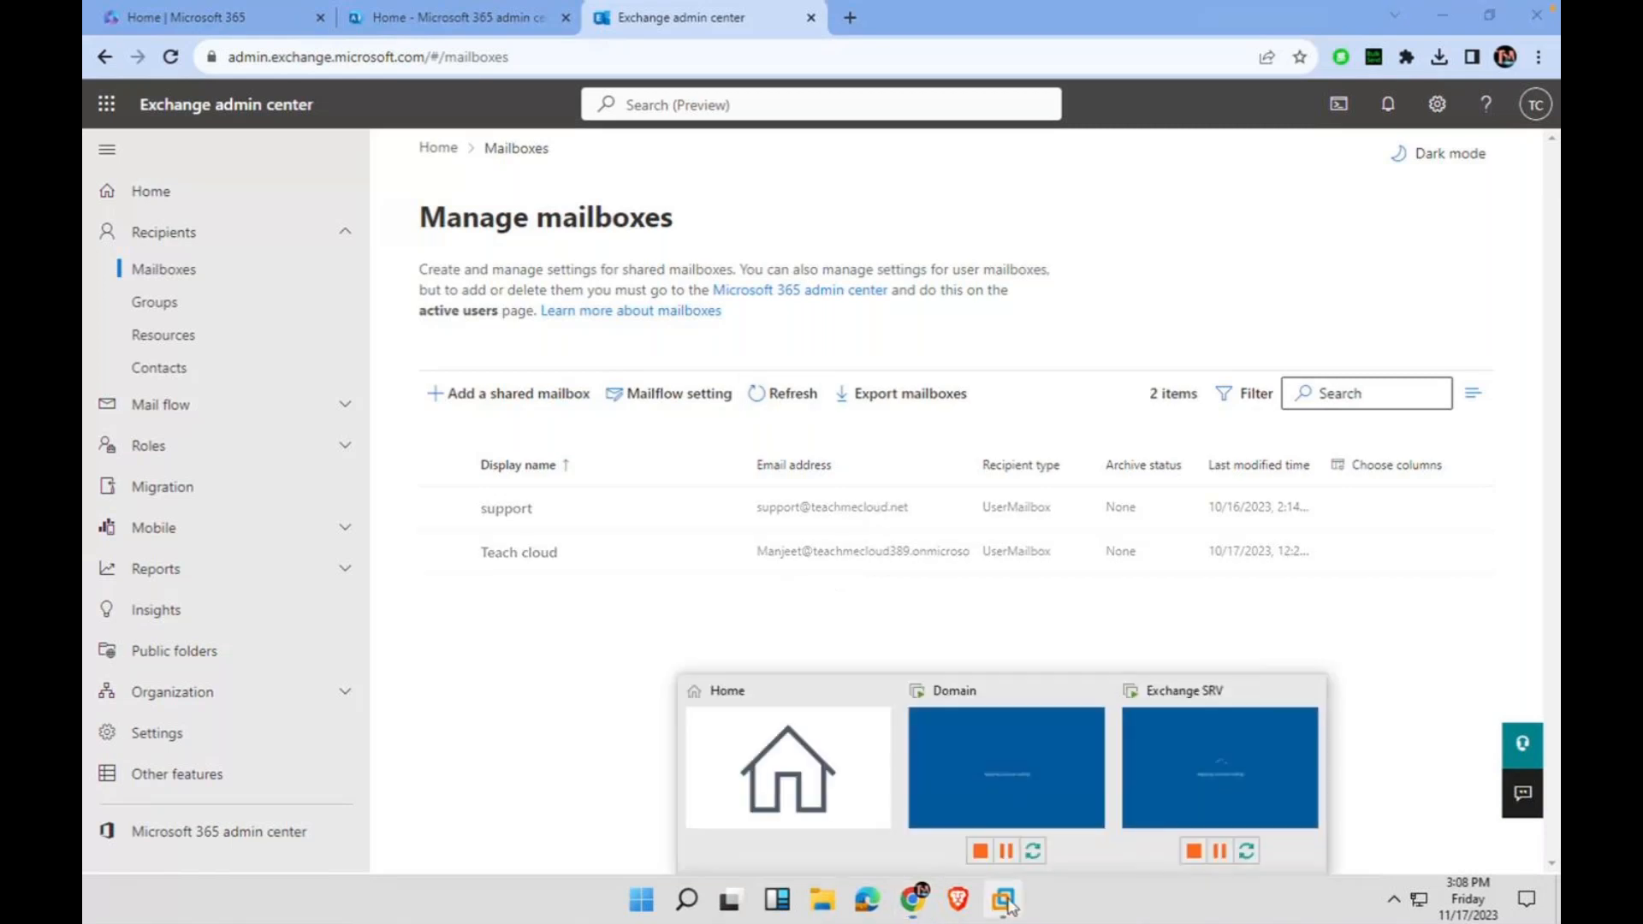
pyautogui.click(1006, 774)
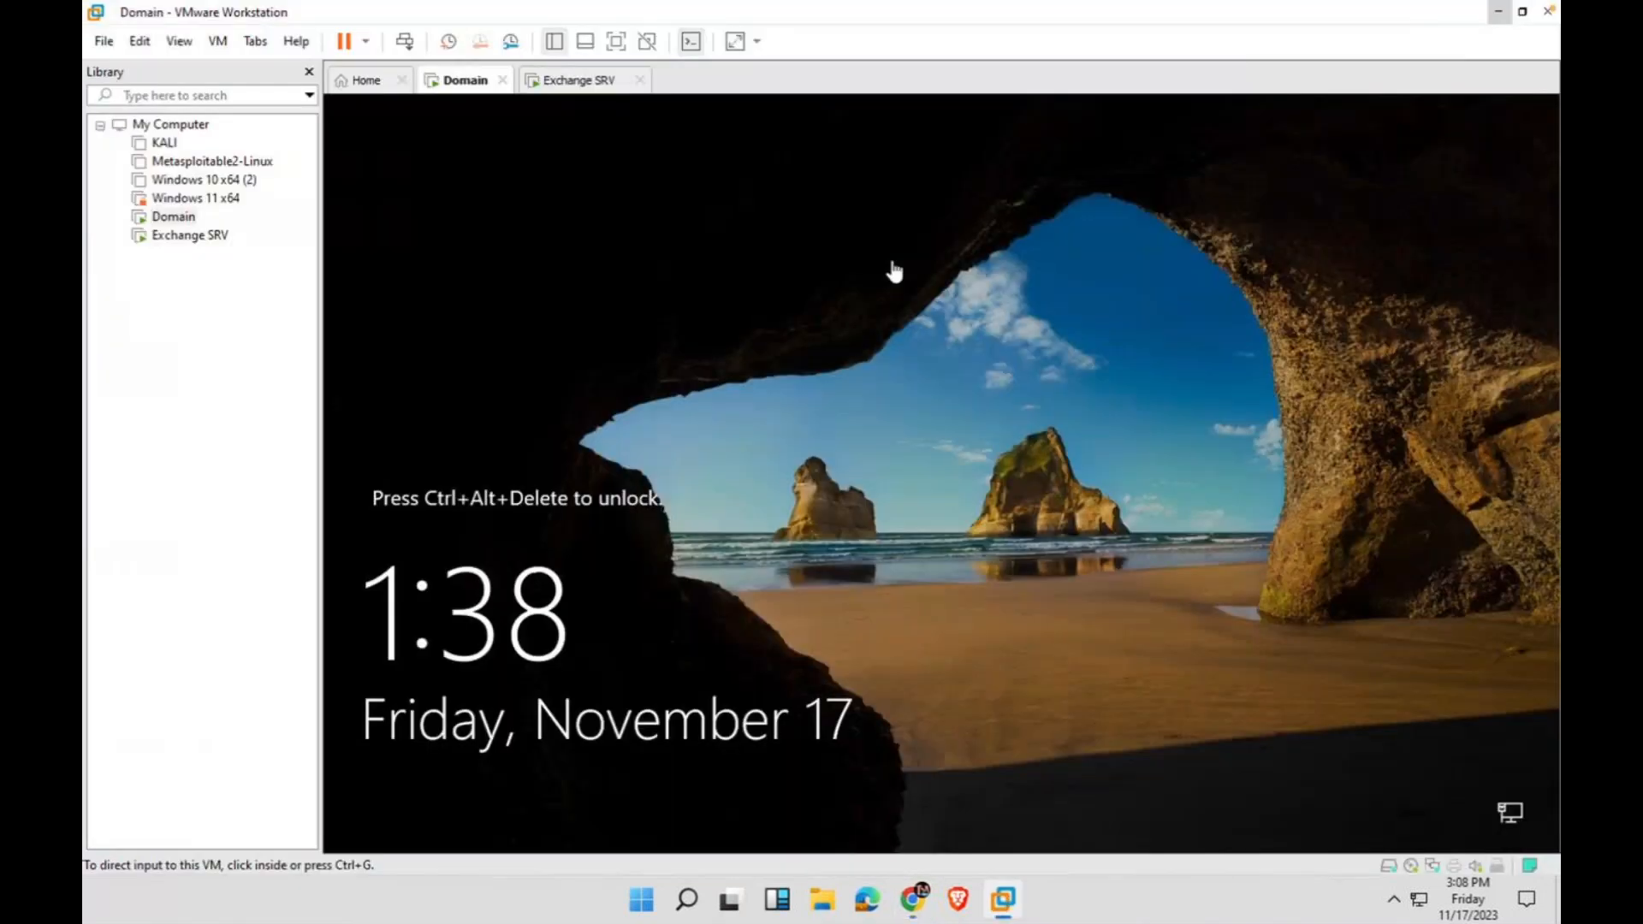
pyautogui.click(614, 42)
pyautogui.click(568, 17)
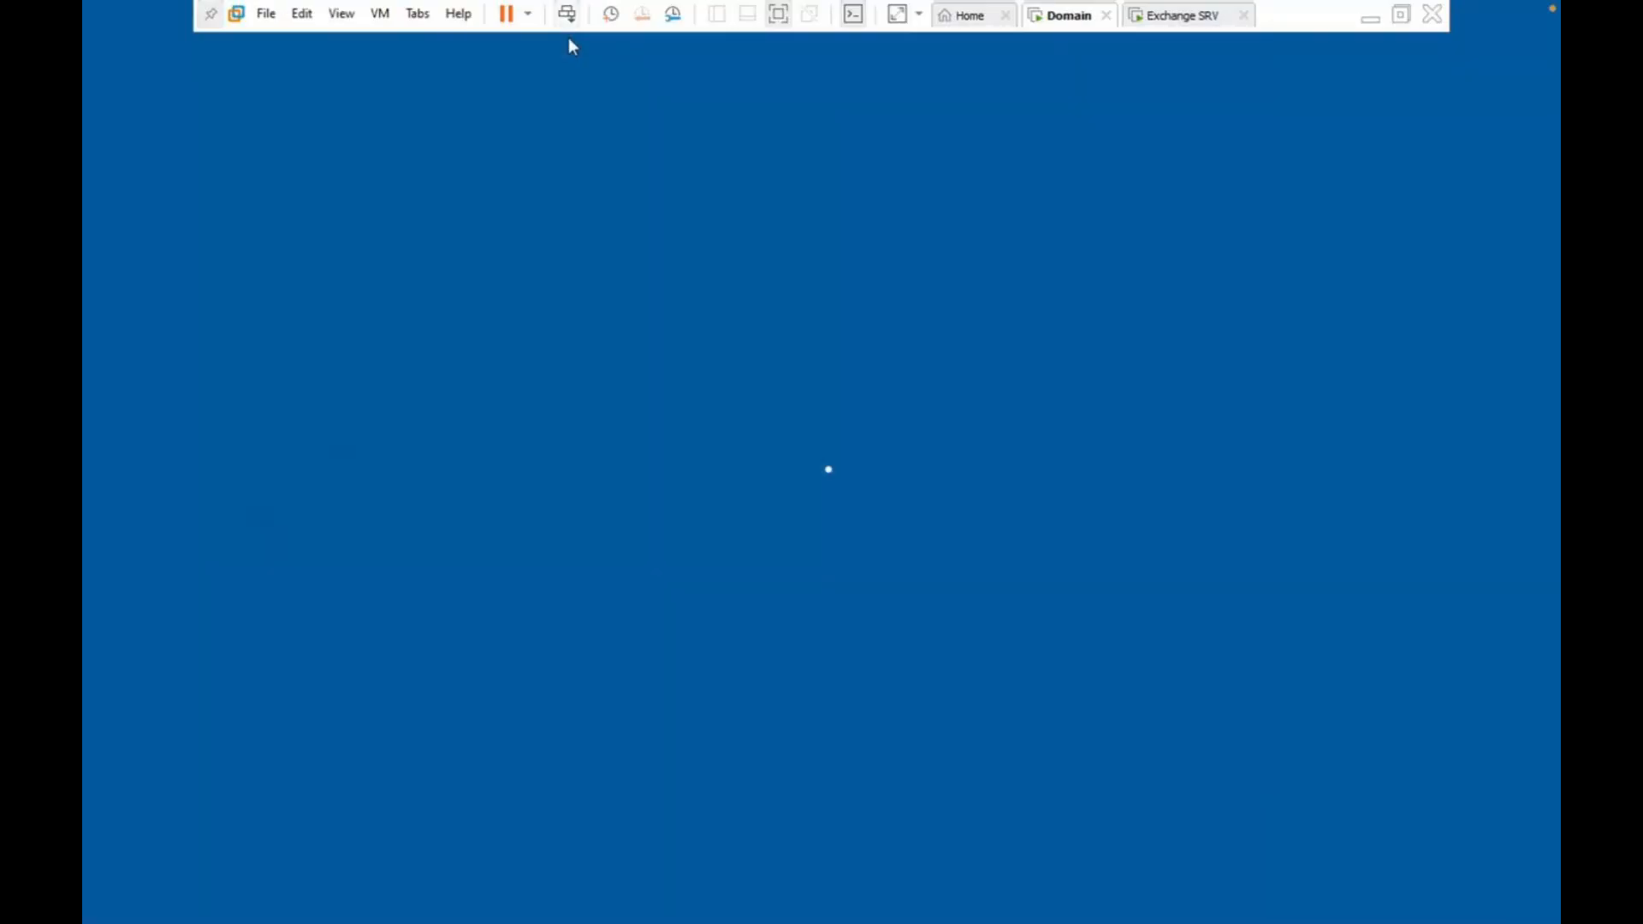
# - Sign in to the Domain server as CLOUD\Administrator with the account password and cancel the Shutdown Event Tracker
pyautogui.write('P')
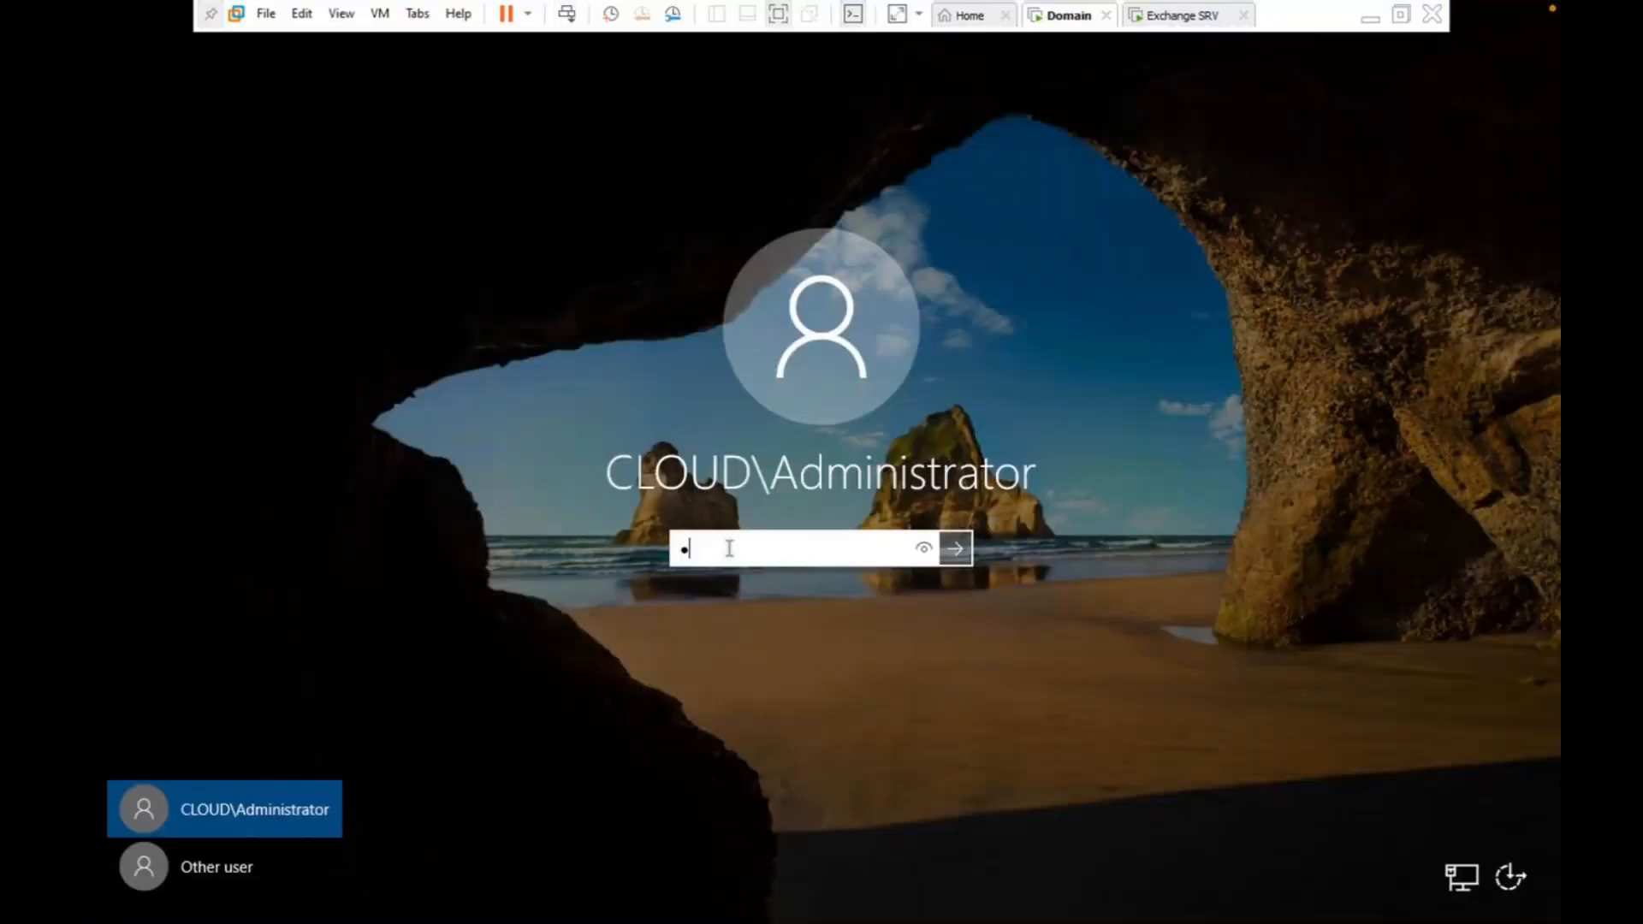
pyautogui.write('assword')
pyautogui.press('Return')
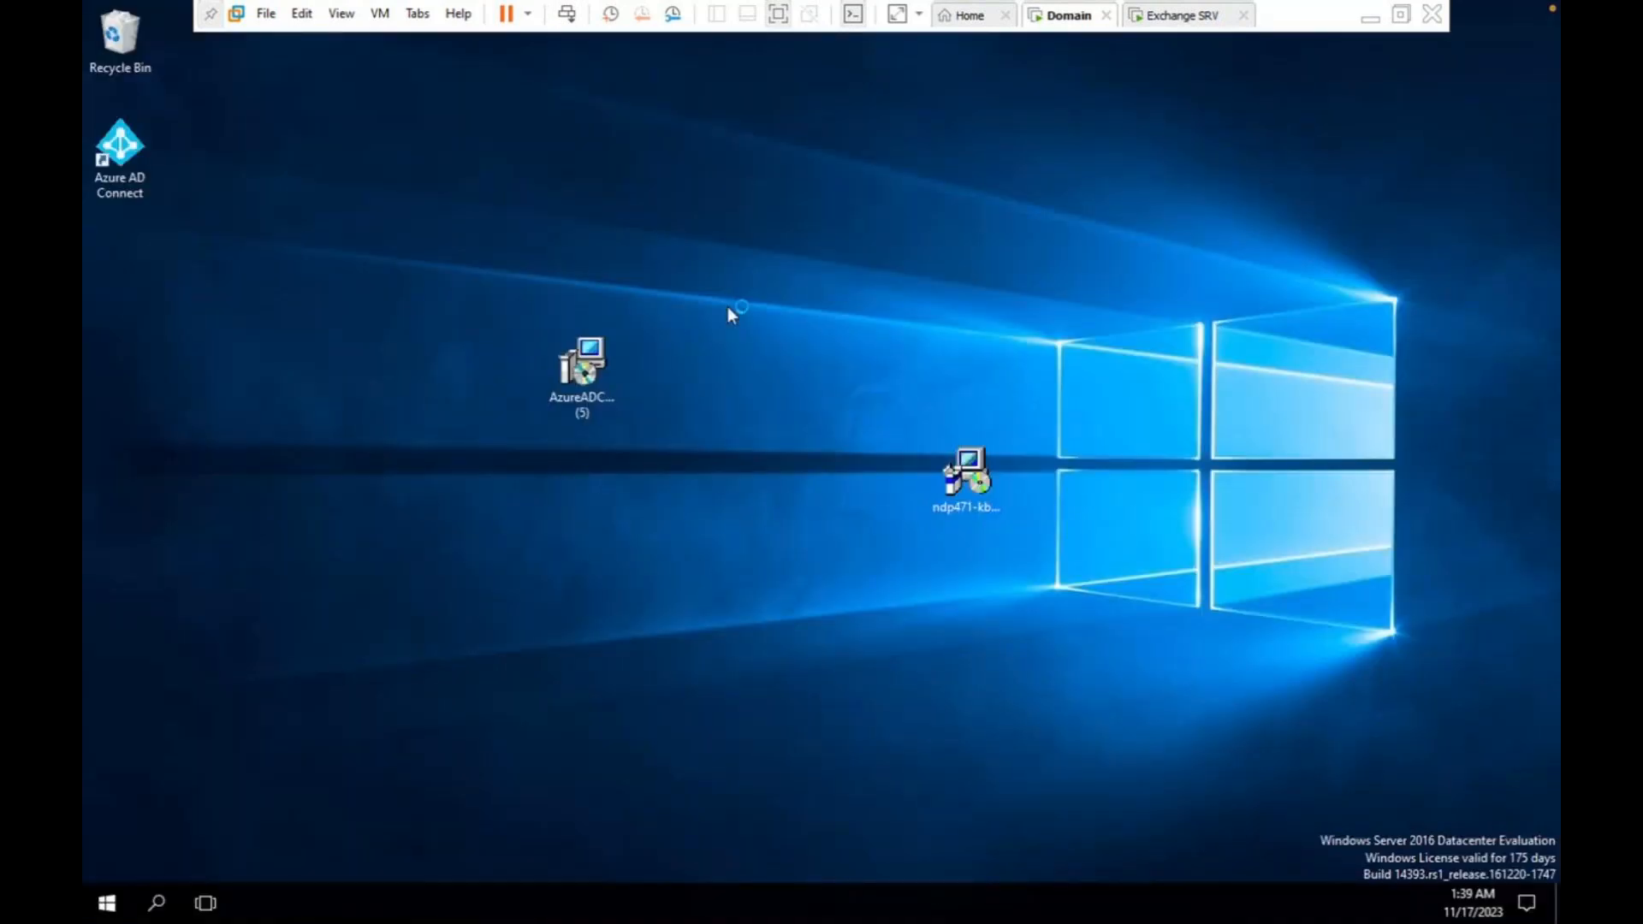
pyautogui.rightClick(912, 216)
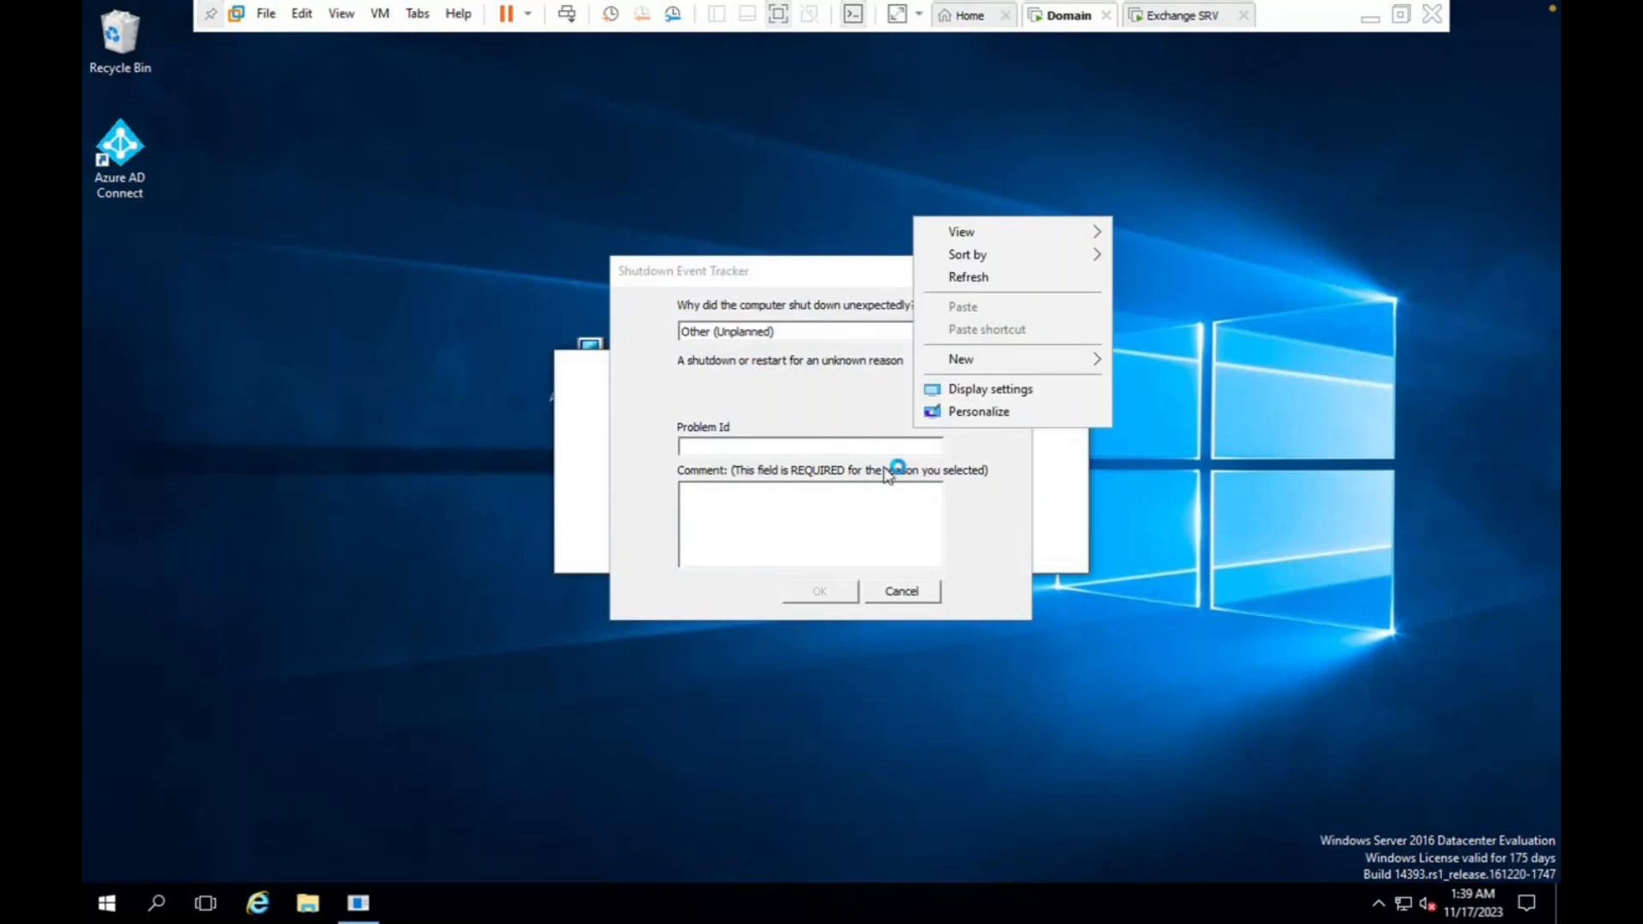
pyautogui.click(902, 592)
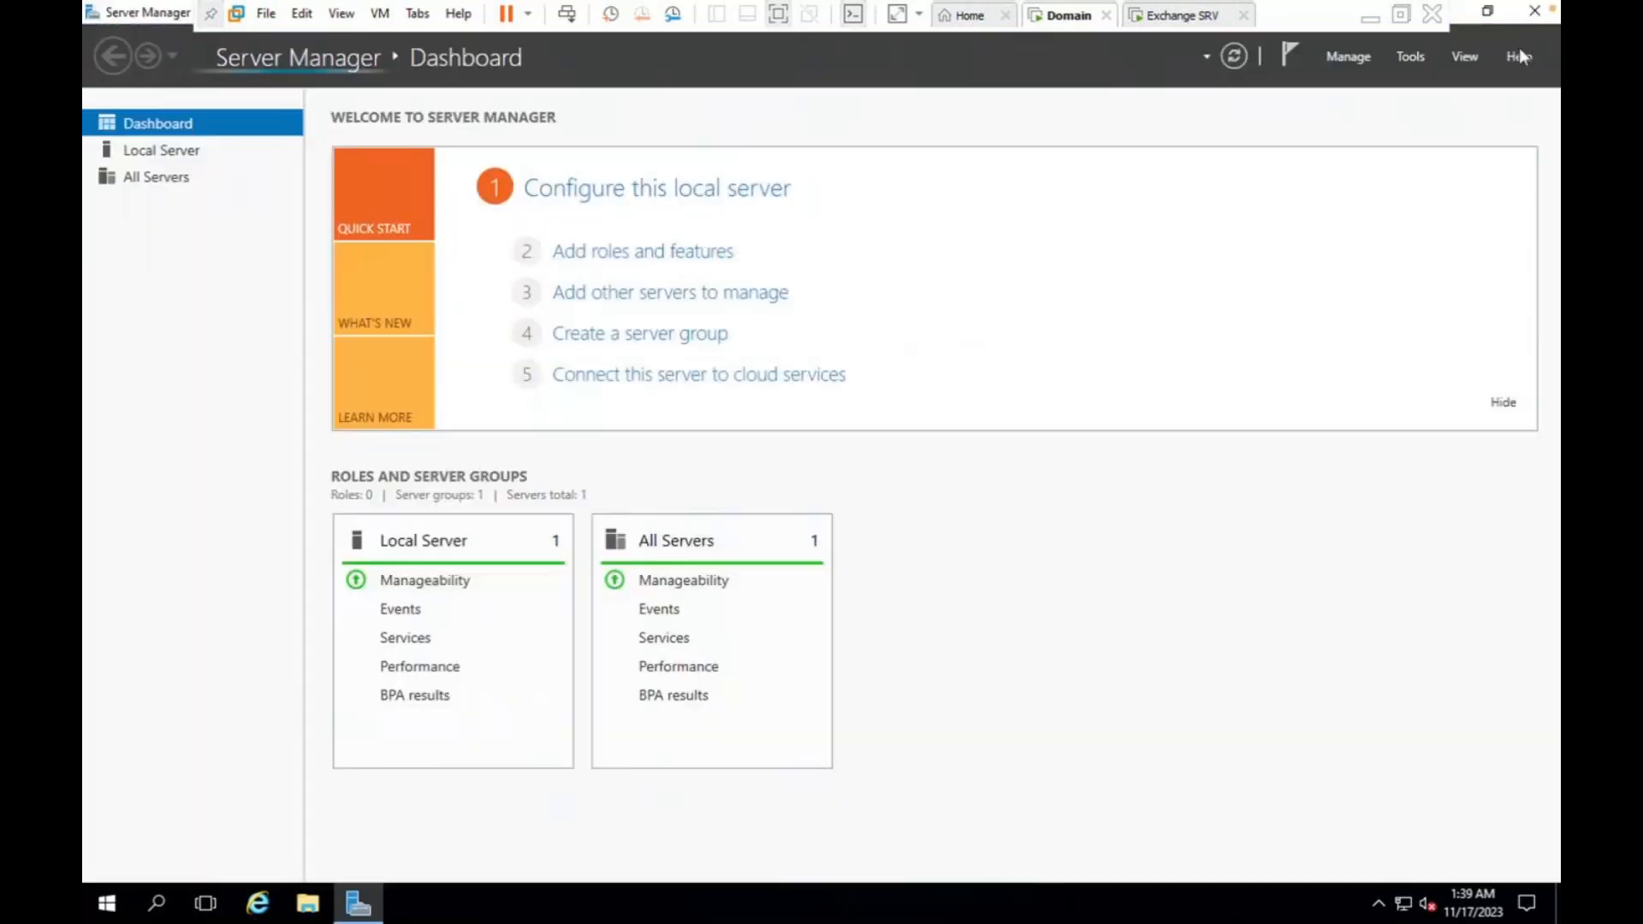
# - Open Active Directory Users and Computers on the Domain server and review the telnet user's group memberships, including the organization management and Schema Admins groups
pyautogui.click(1408, 53)
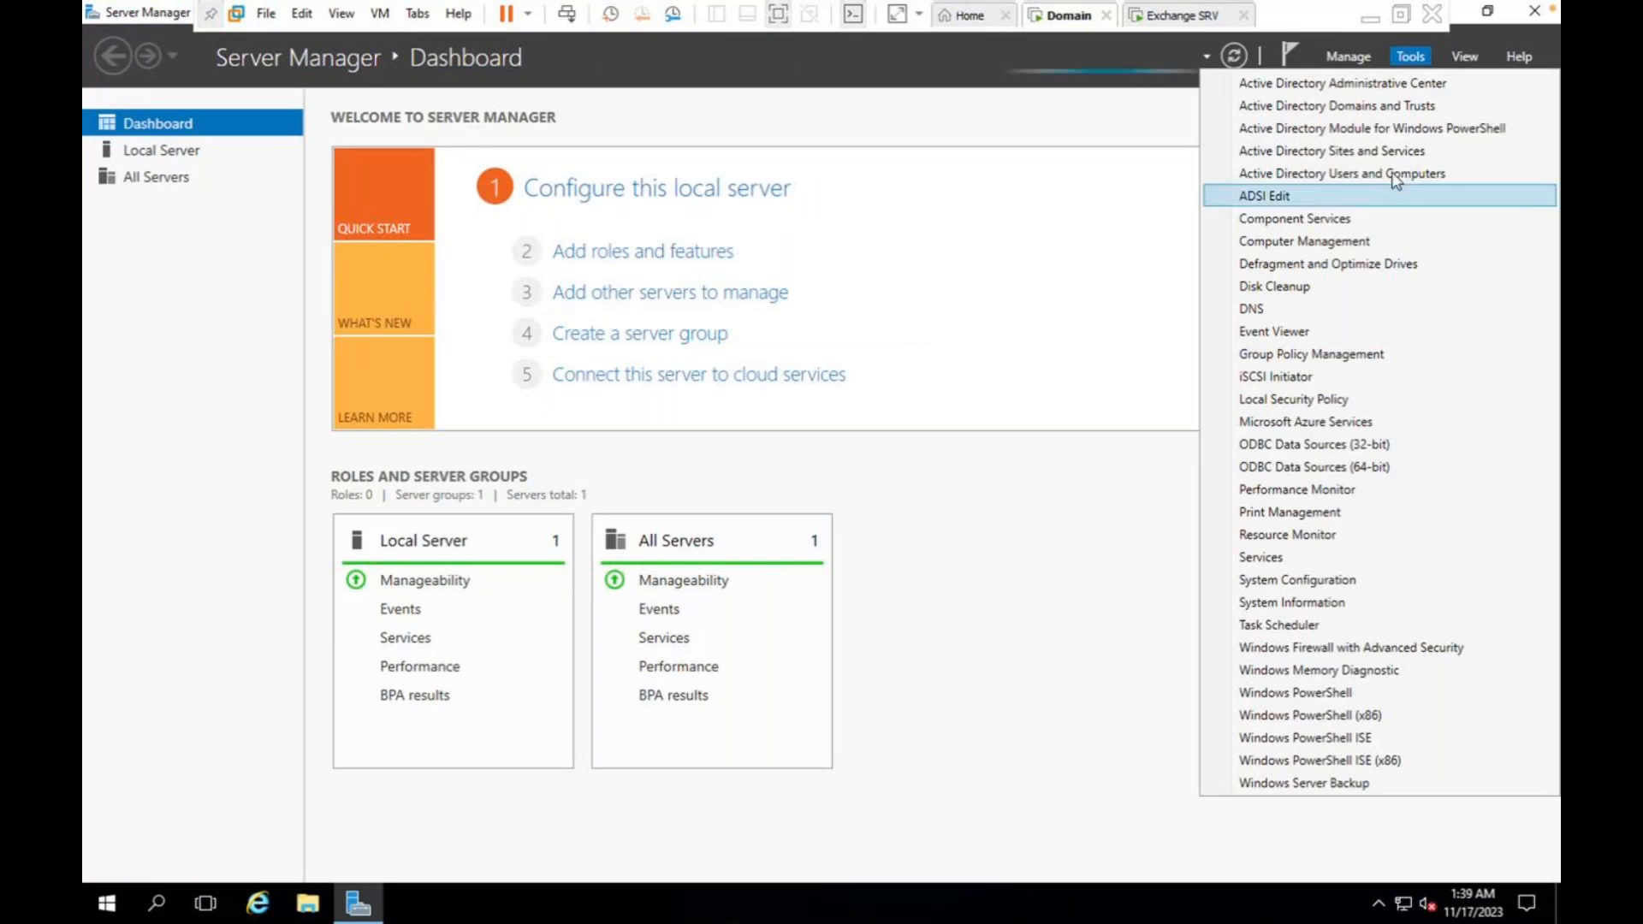
pyautogui.click(1275, 178)
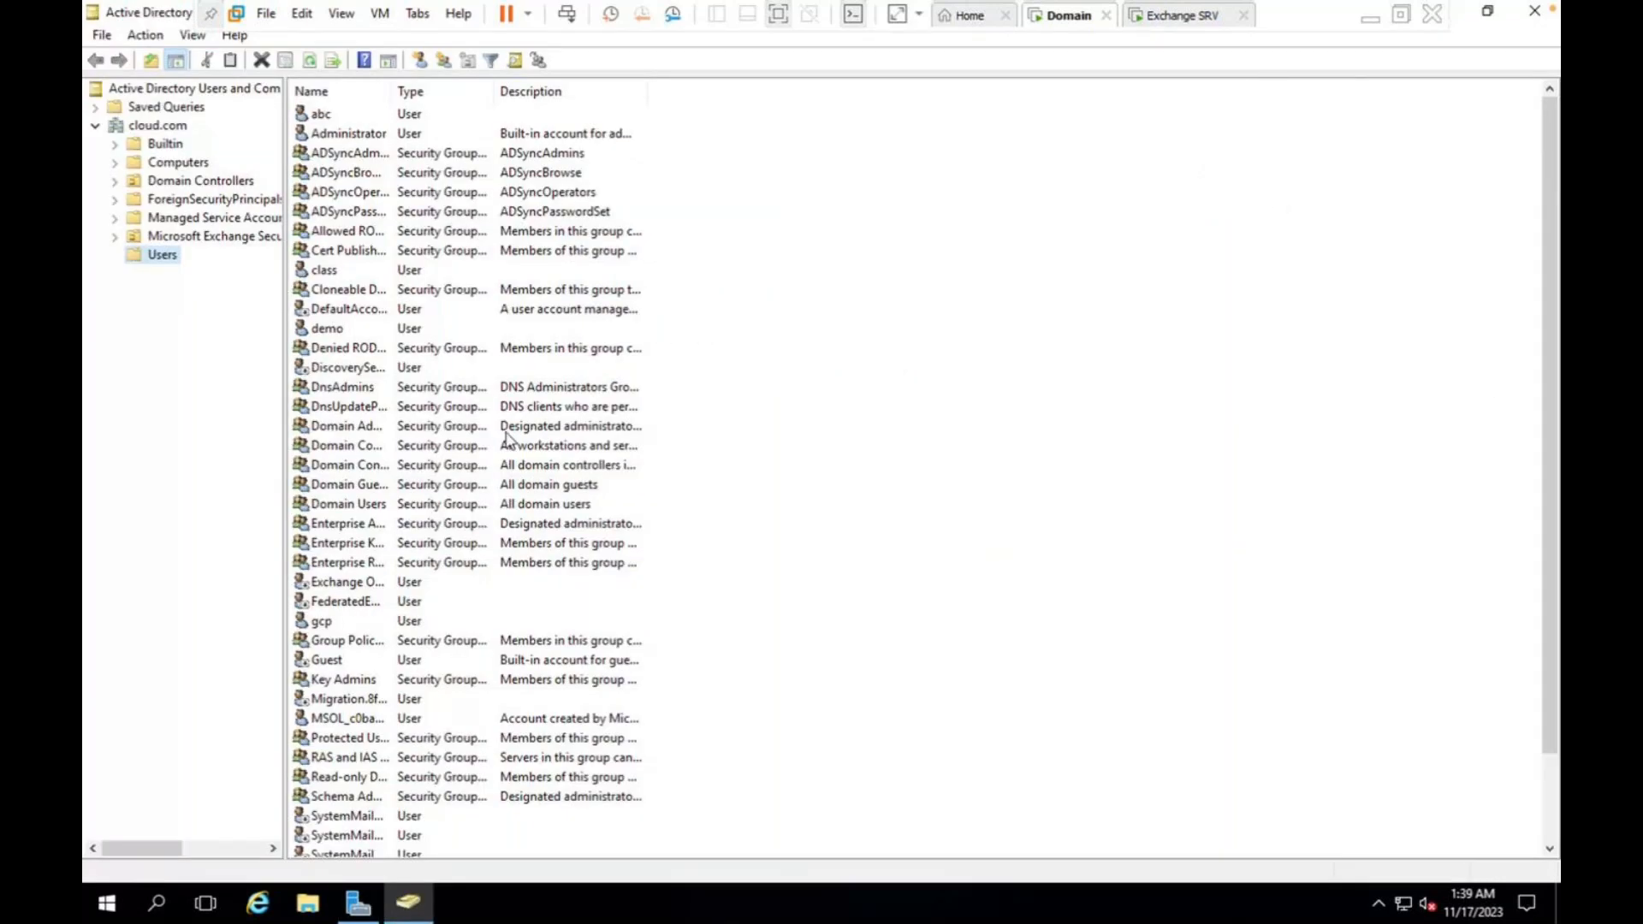
pyautogui.scroll(-2, 341, 660)
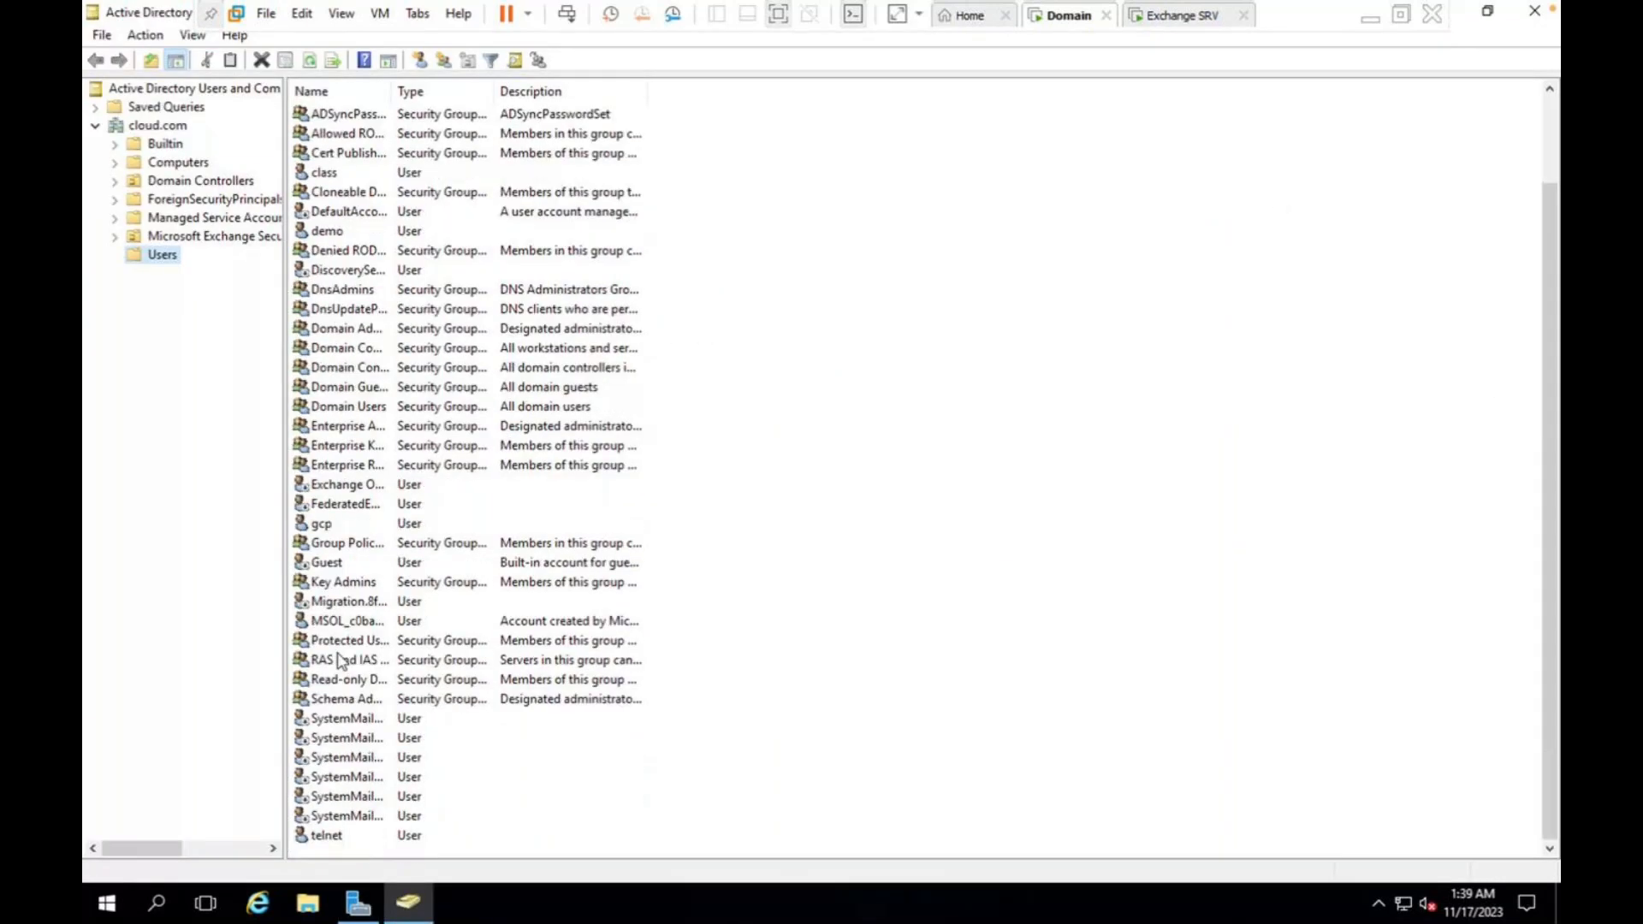
pyautogui.doubleClick(330, 838)
pyautogui.click(676, 214)
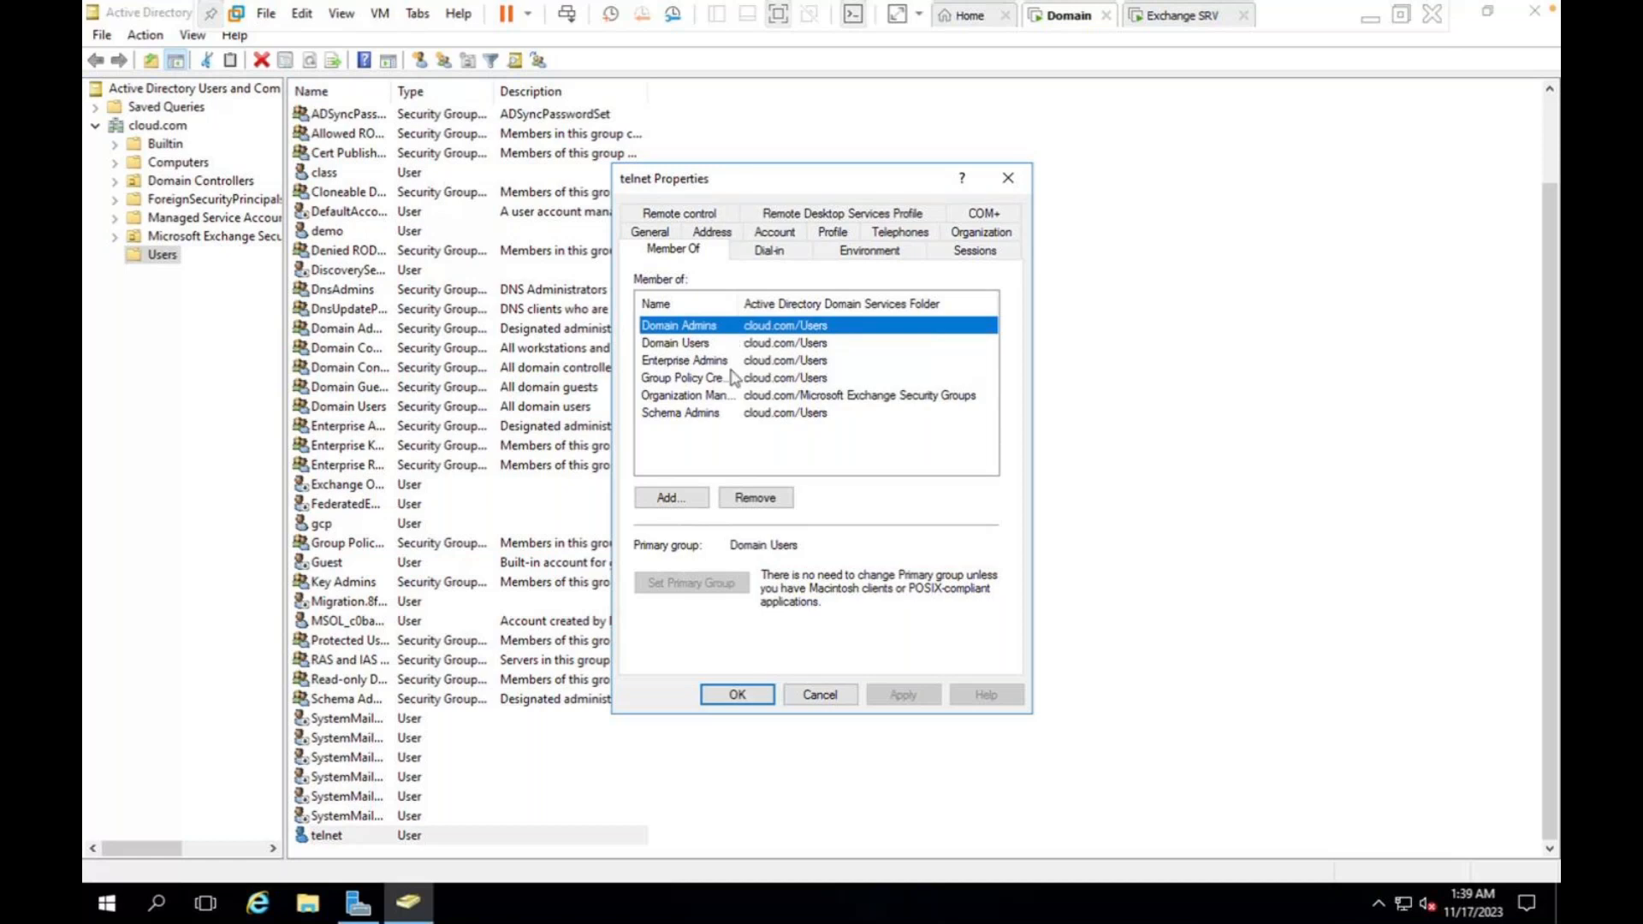
pyautogui.click(704, 397)
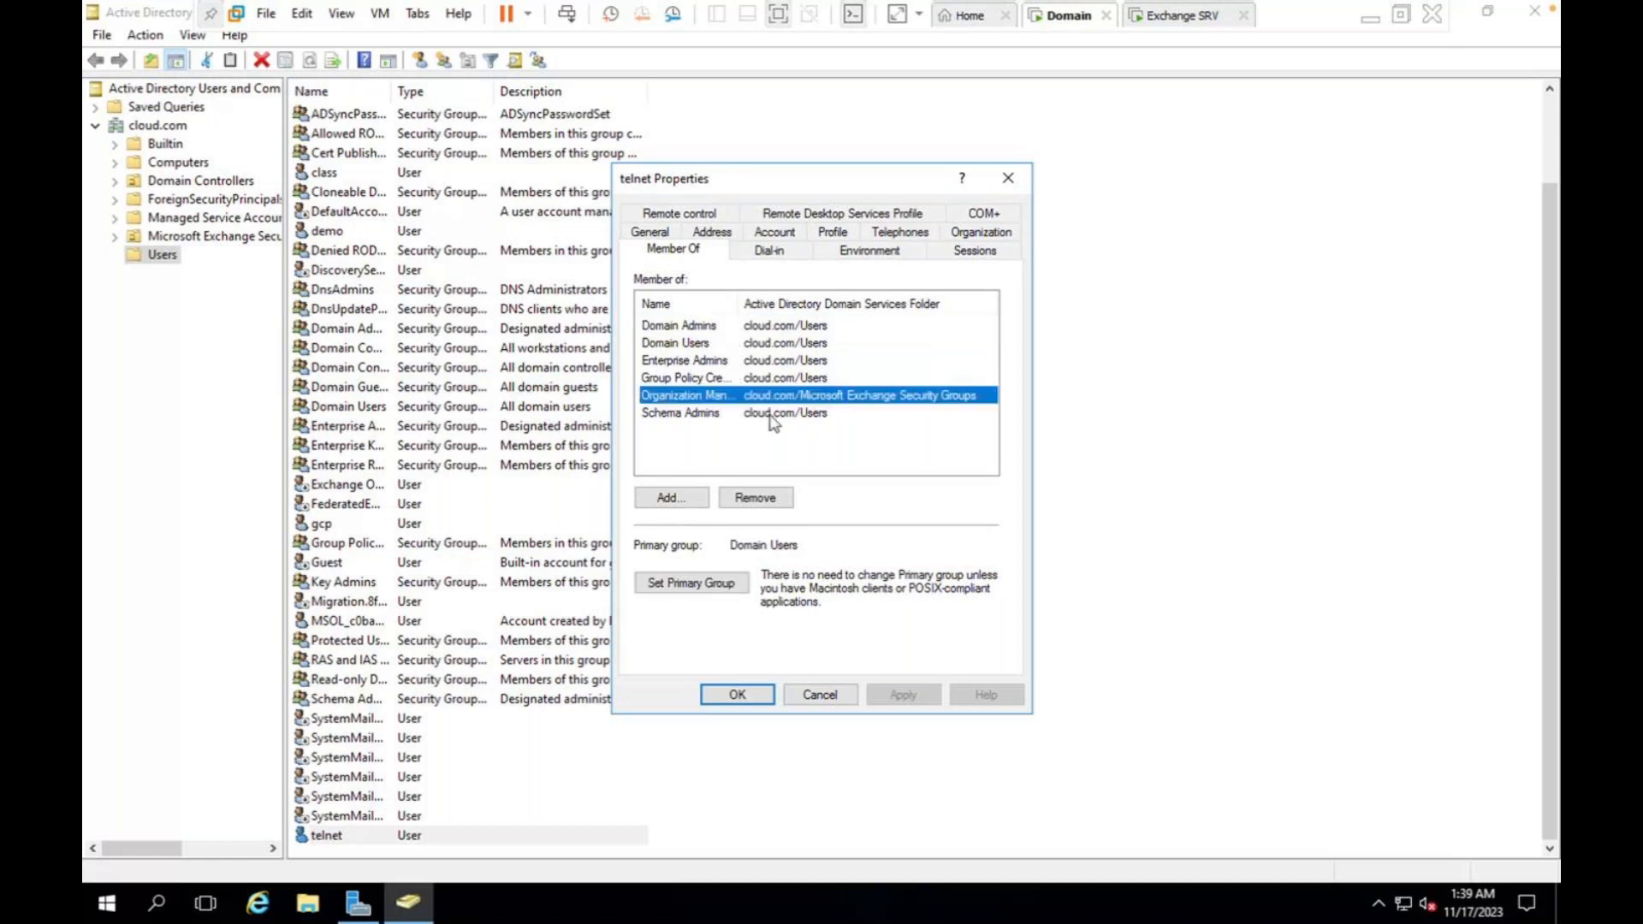
pyautogui.click(675, 414)
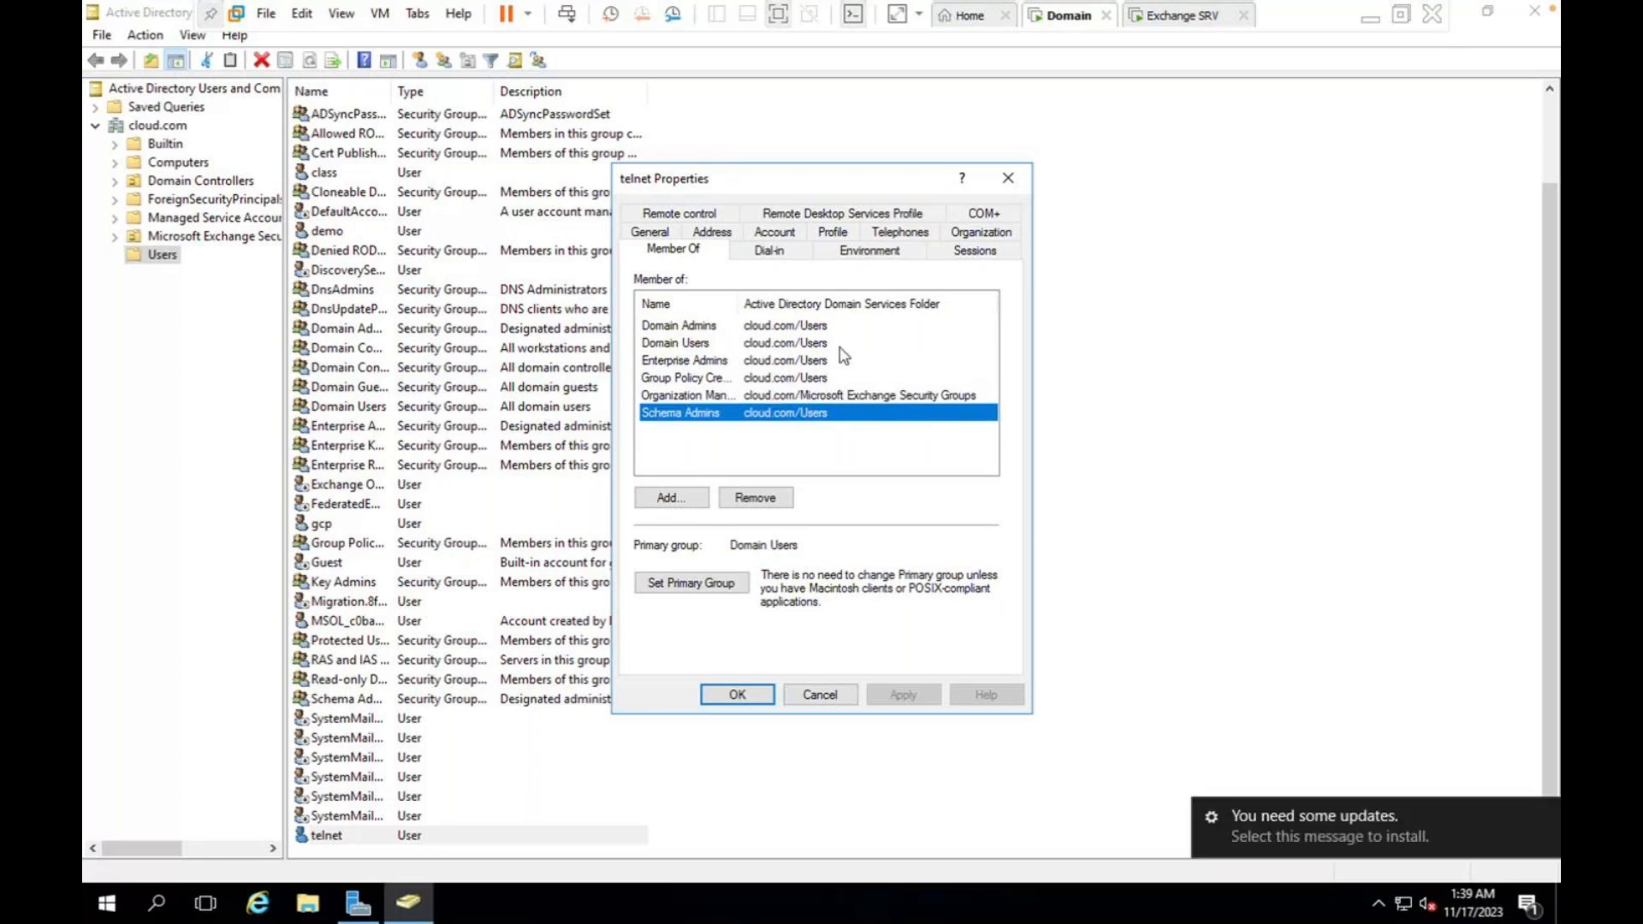
pyautogui.click(736, 692)
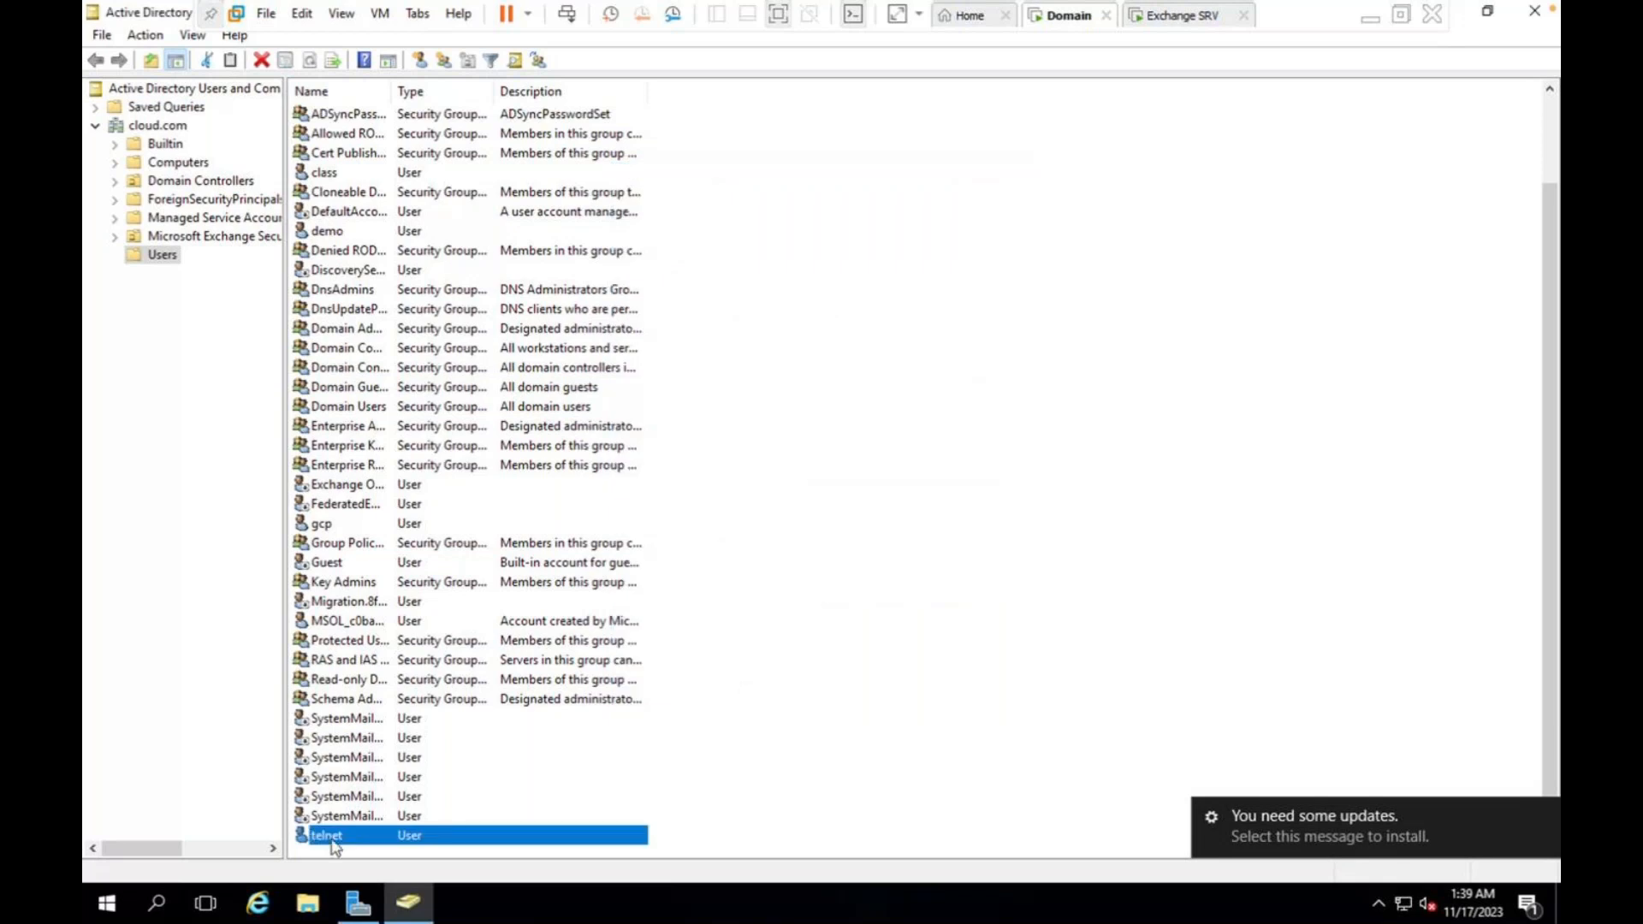
# - Switch to the Exchange SRV virtual machine and sign in as the other user telnet with the account password
pyautogui.click(1215, 15)
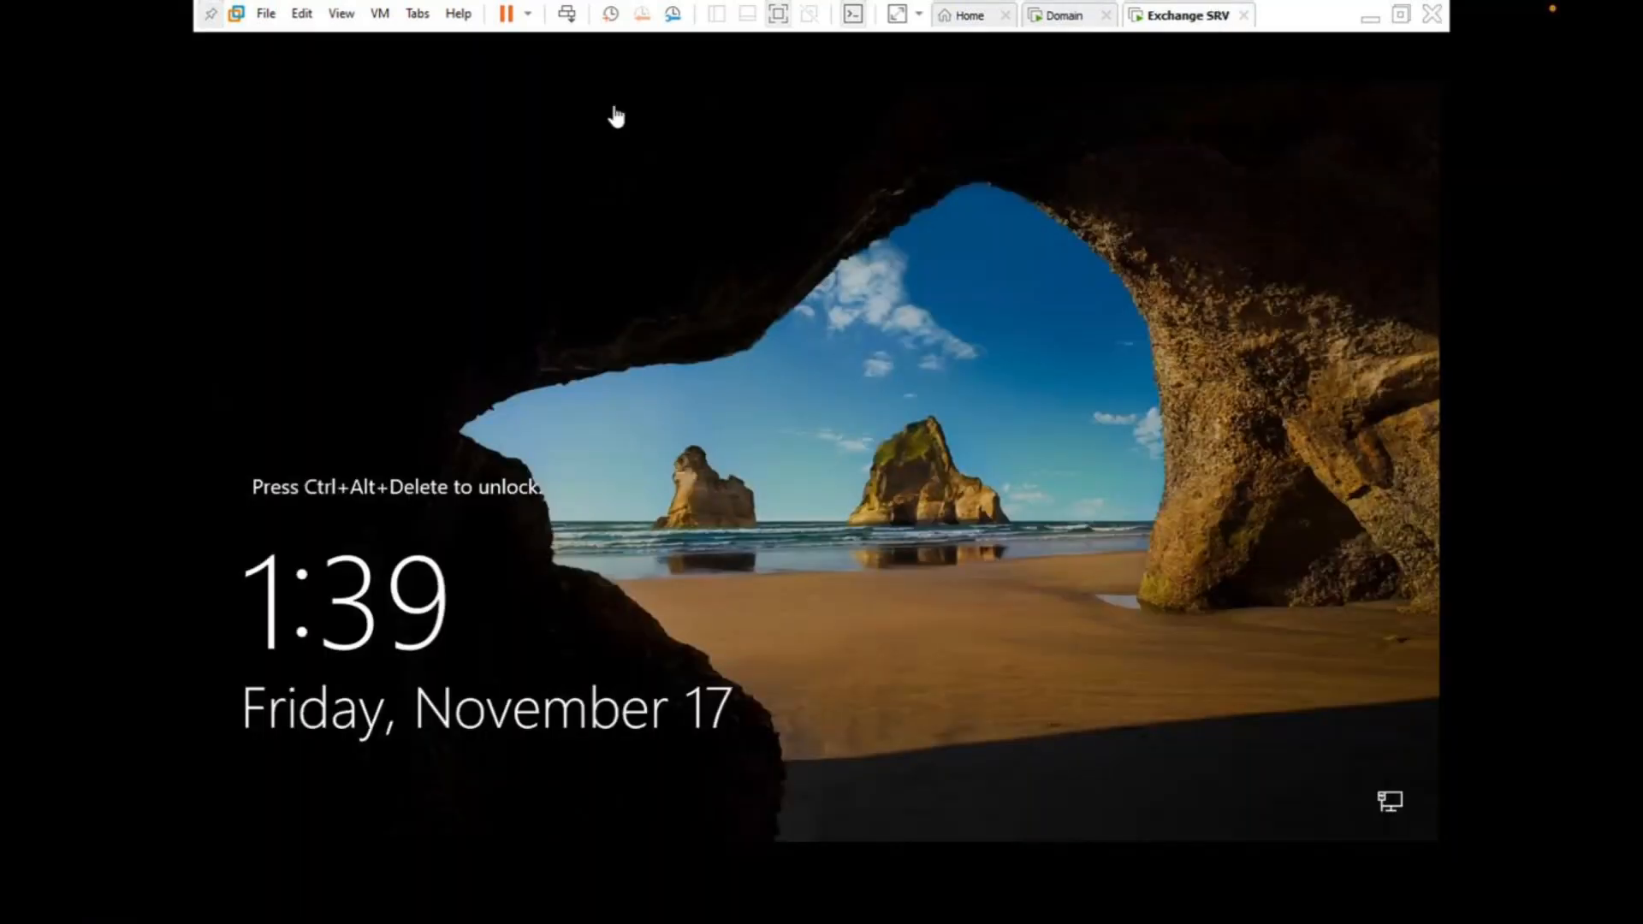
pyautogui.click(569, 17)
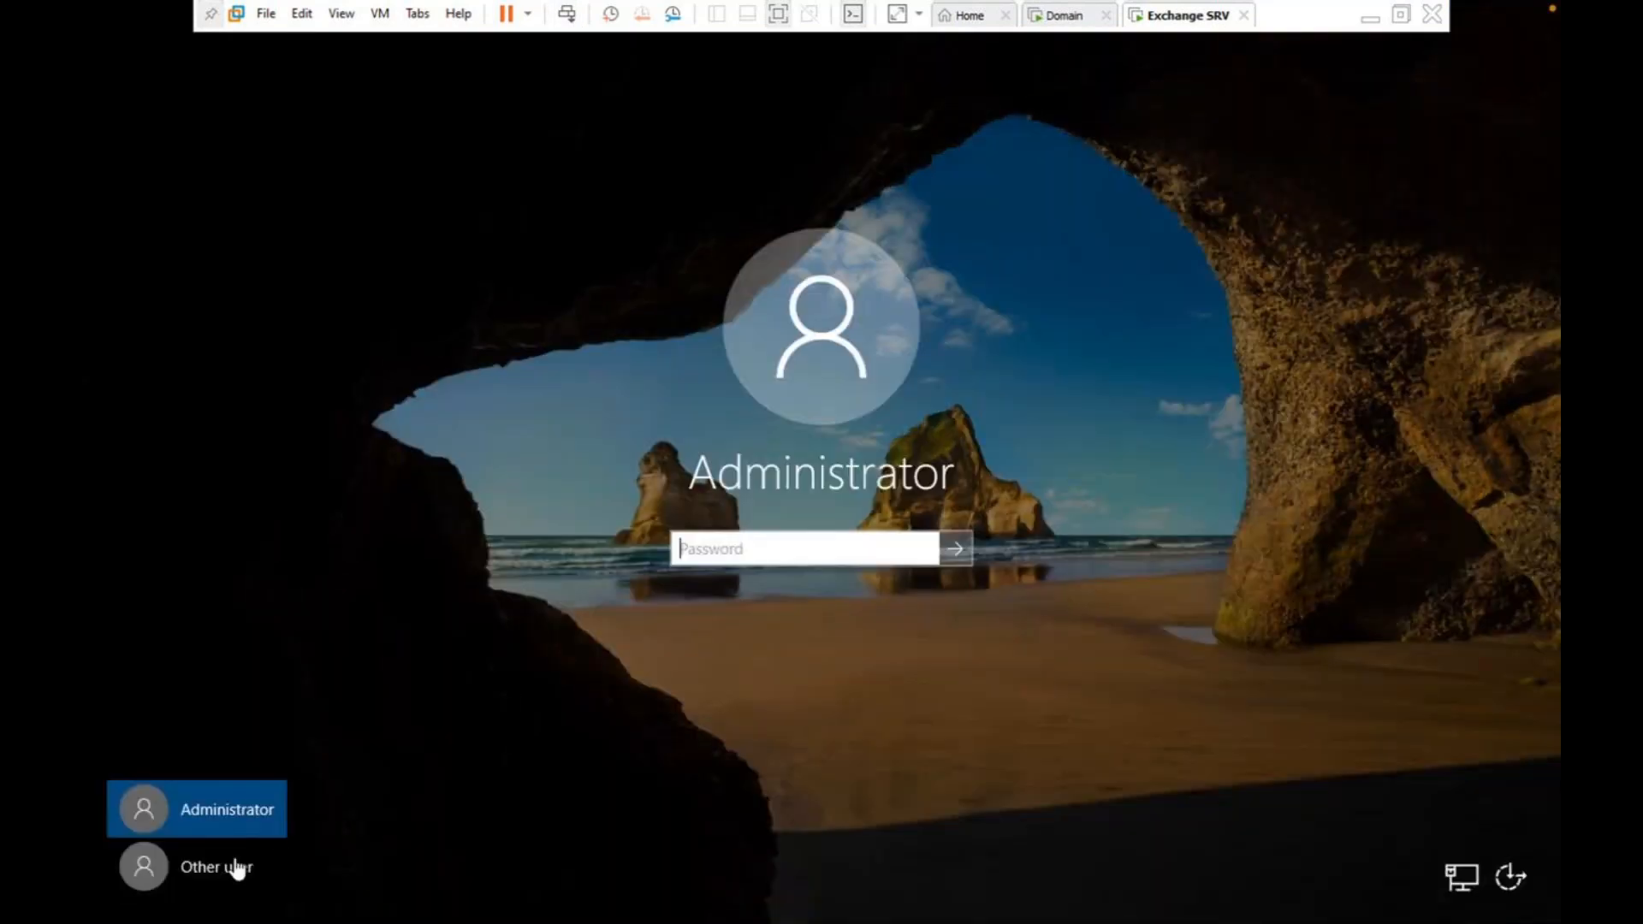
pyautogui.click(236, 867)
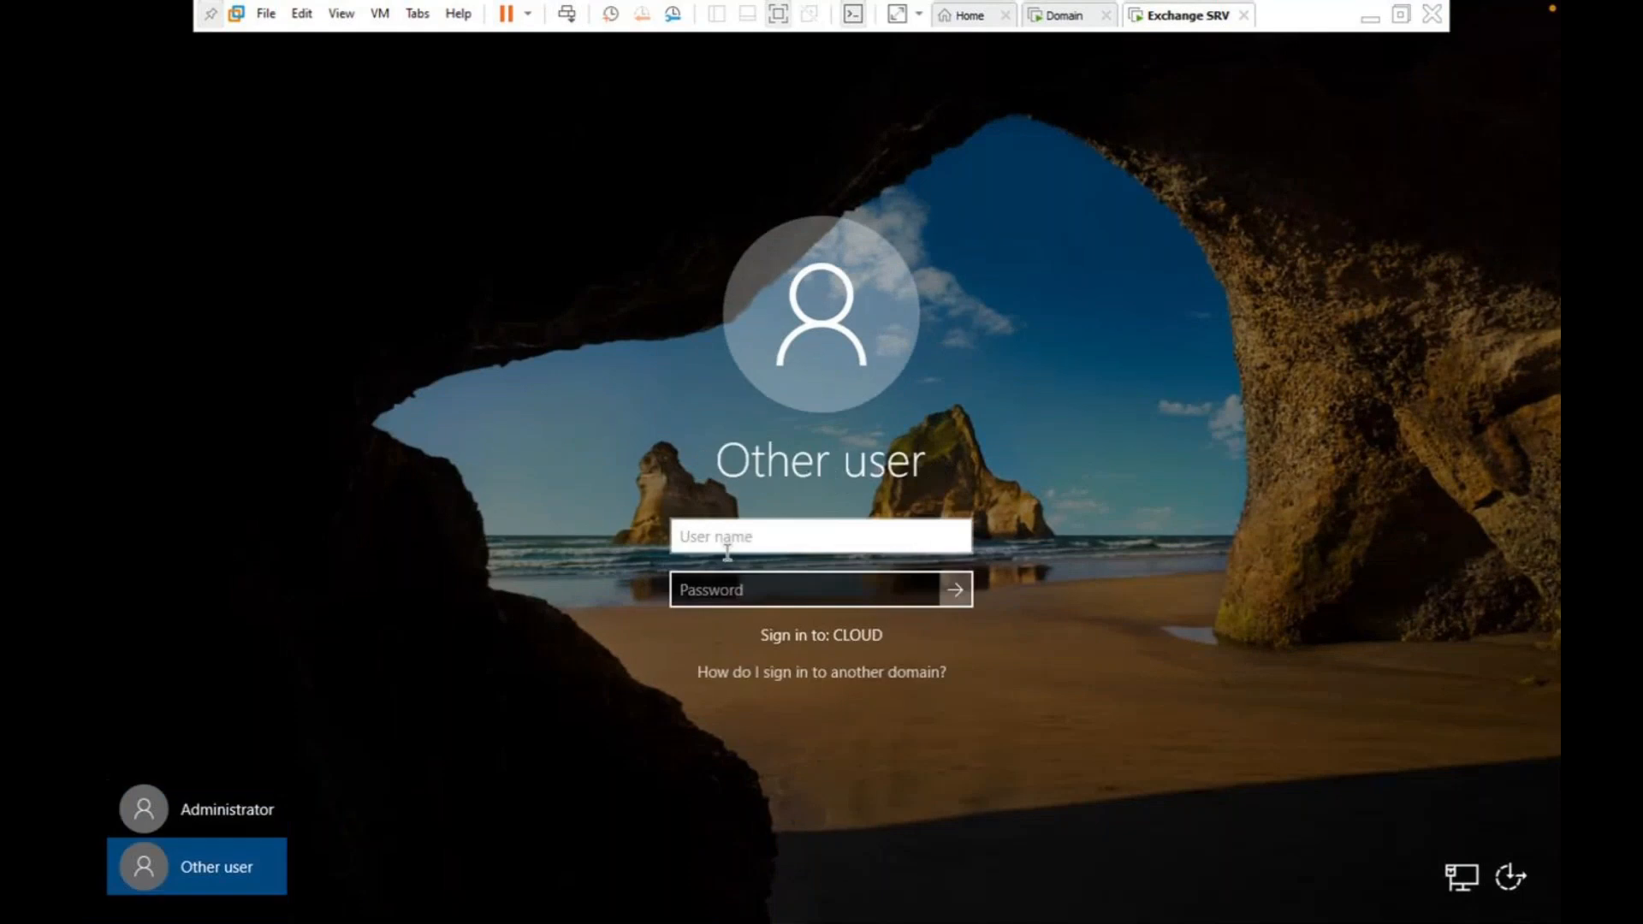
pyautogui.write('teln')
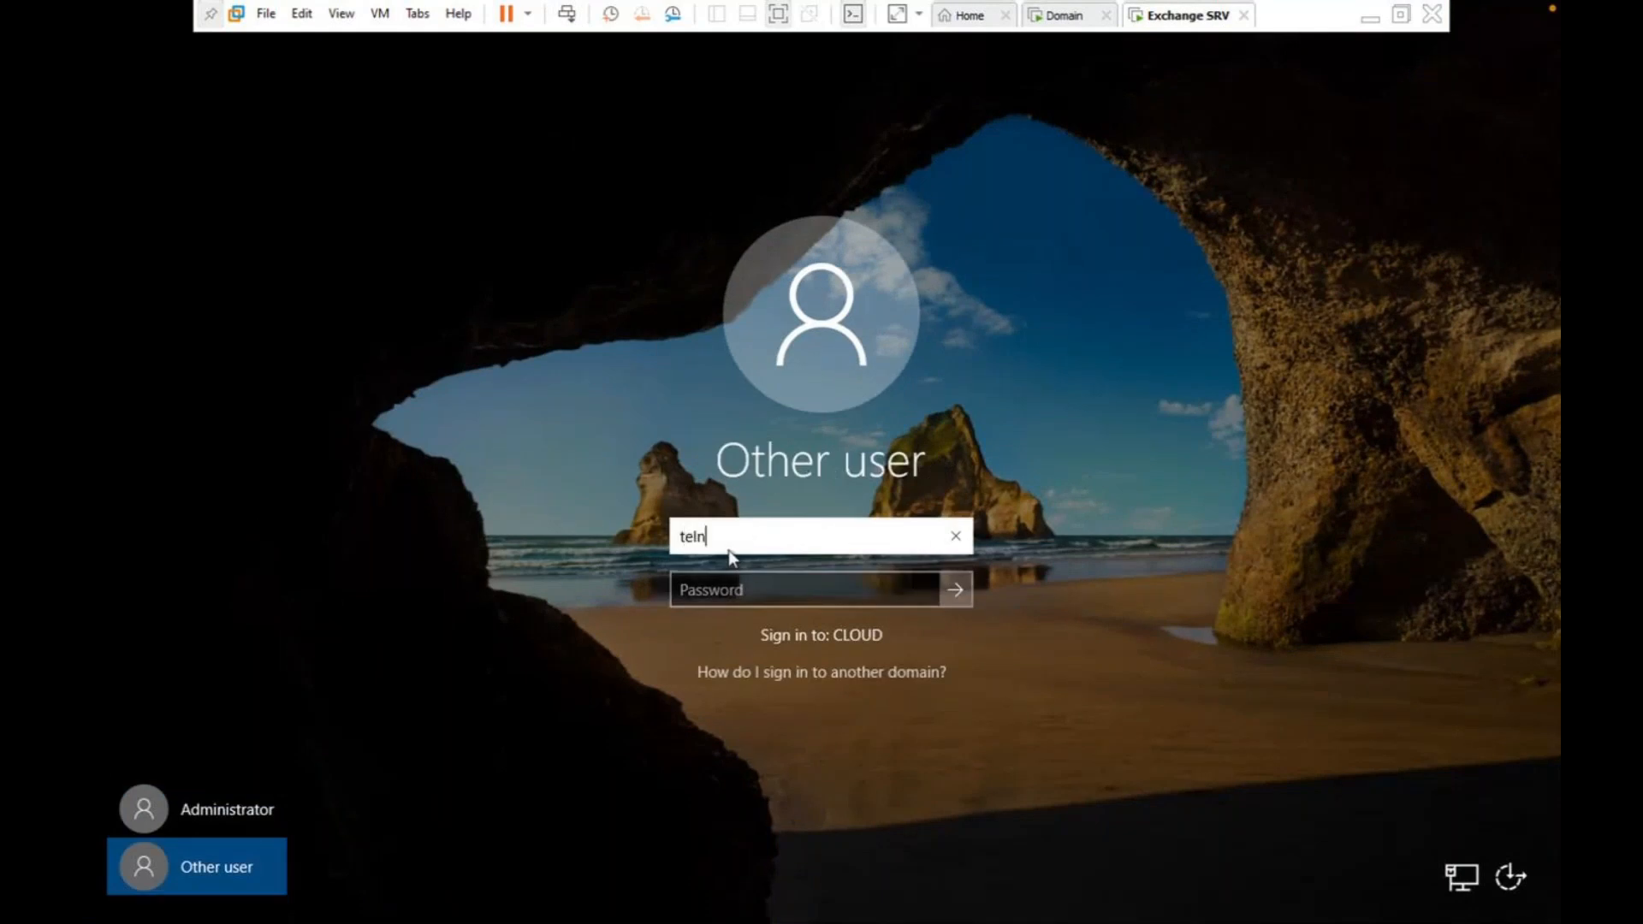
pyautogui.write('et')
pyautogui.press('Tab')
pyautogui.write('P')
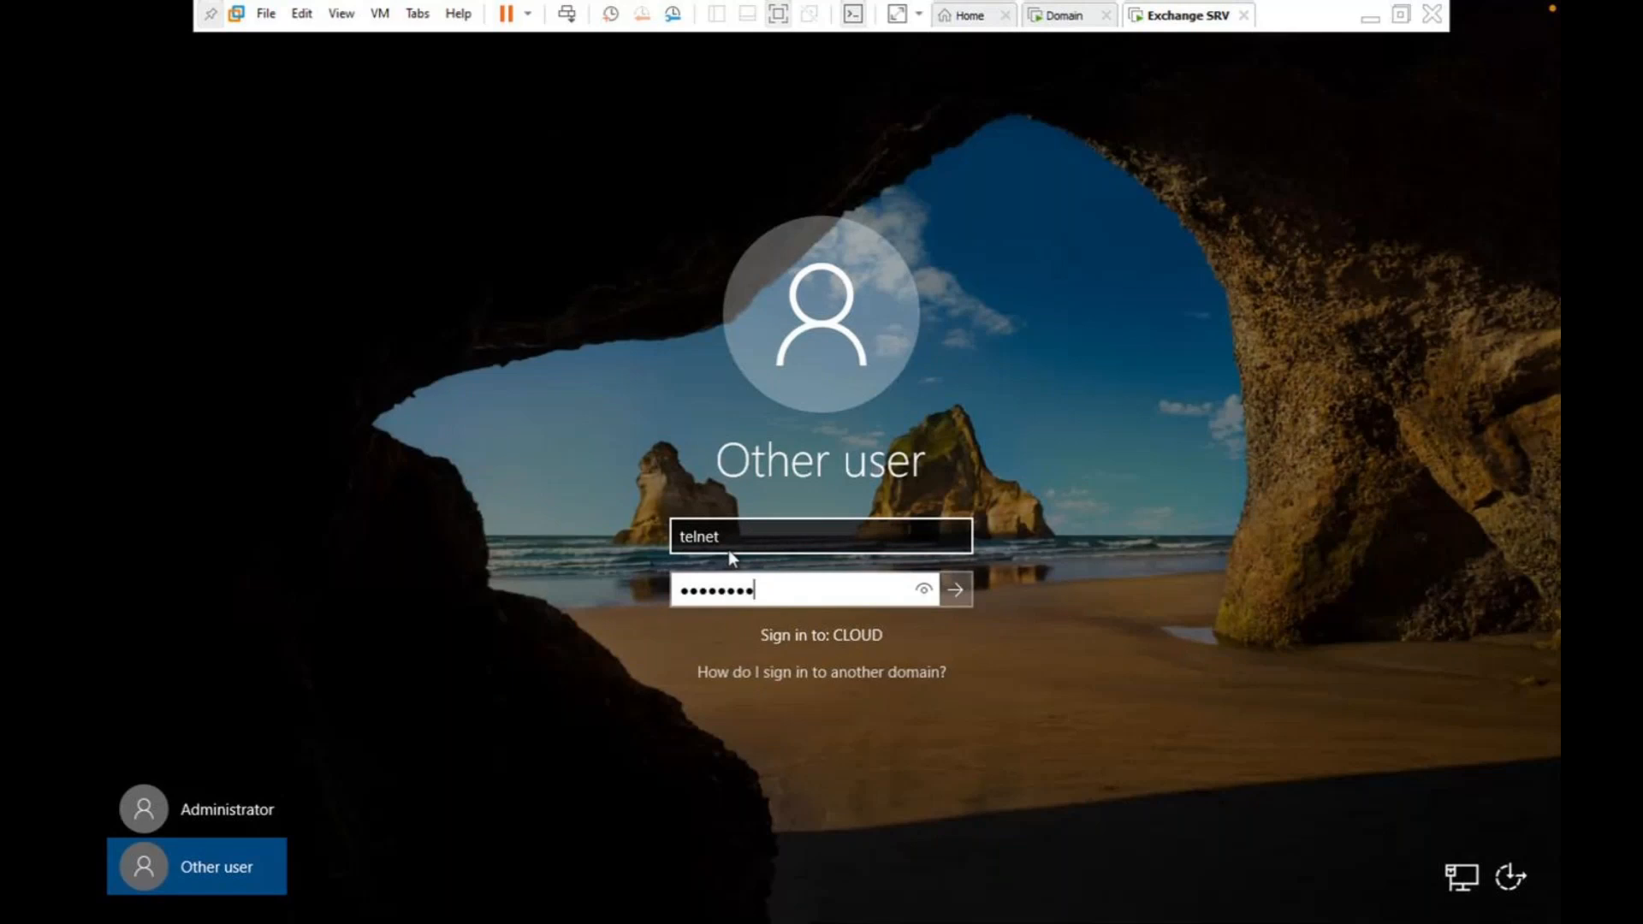
pyautogui.press('Return')
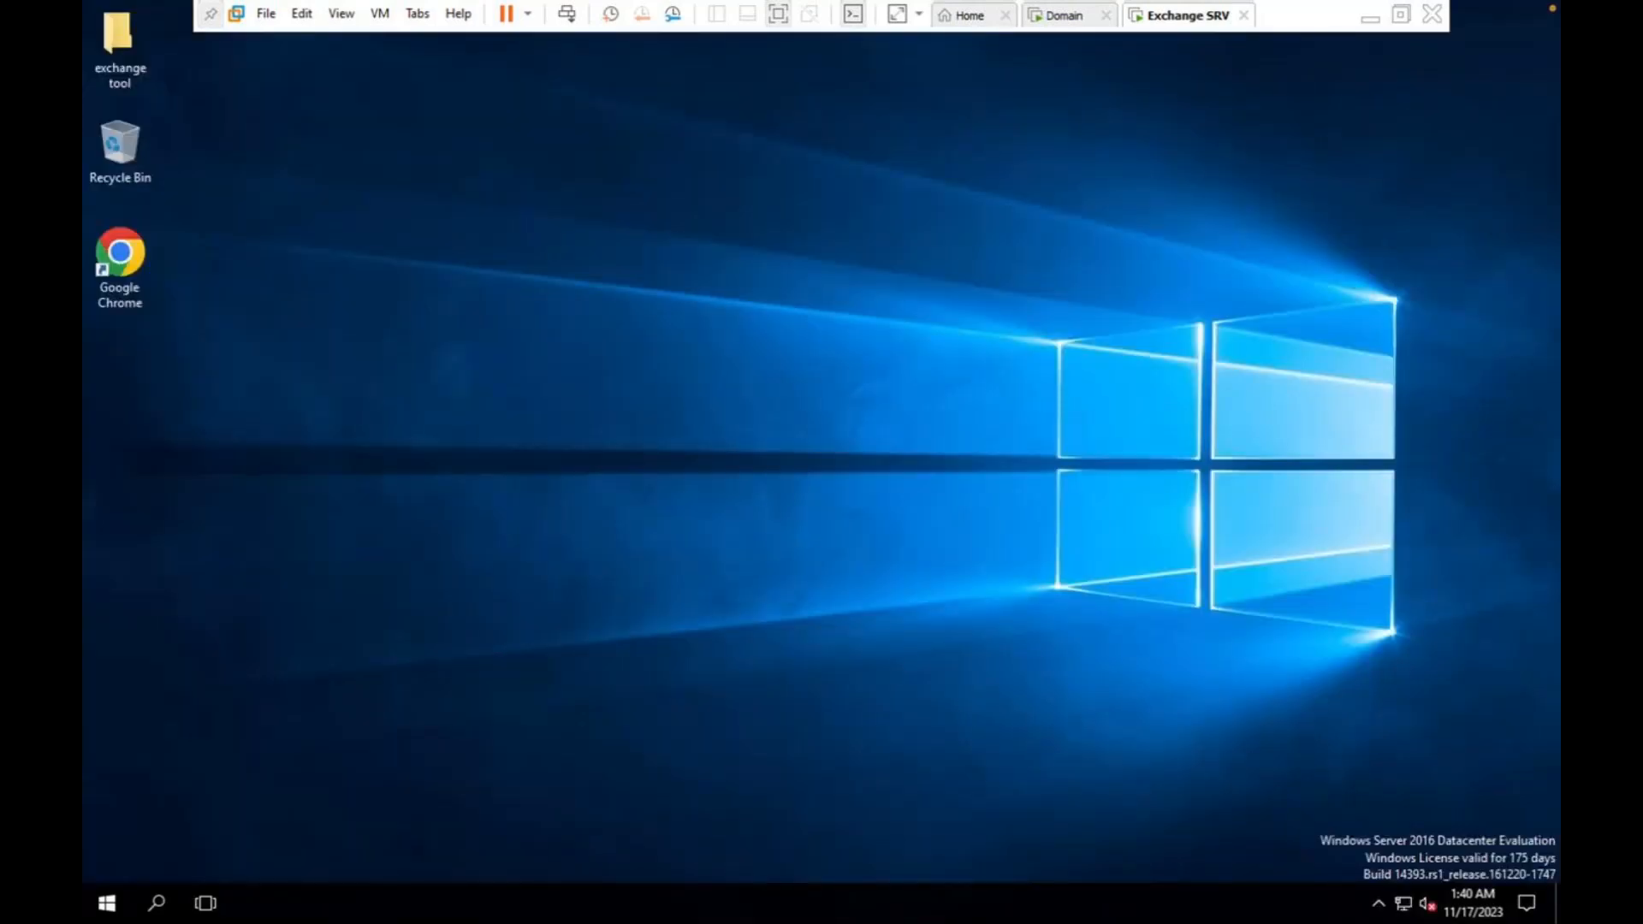
pyautogui.click(930, 599)
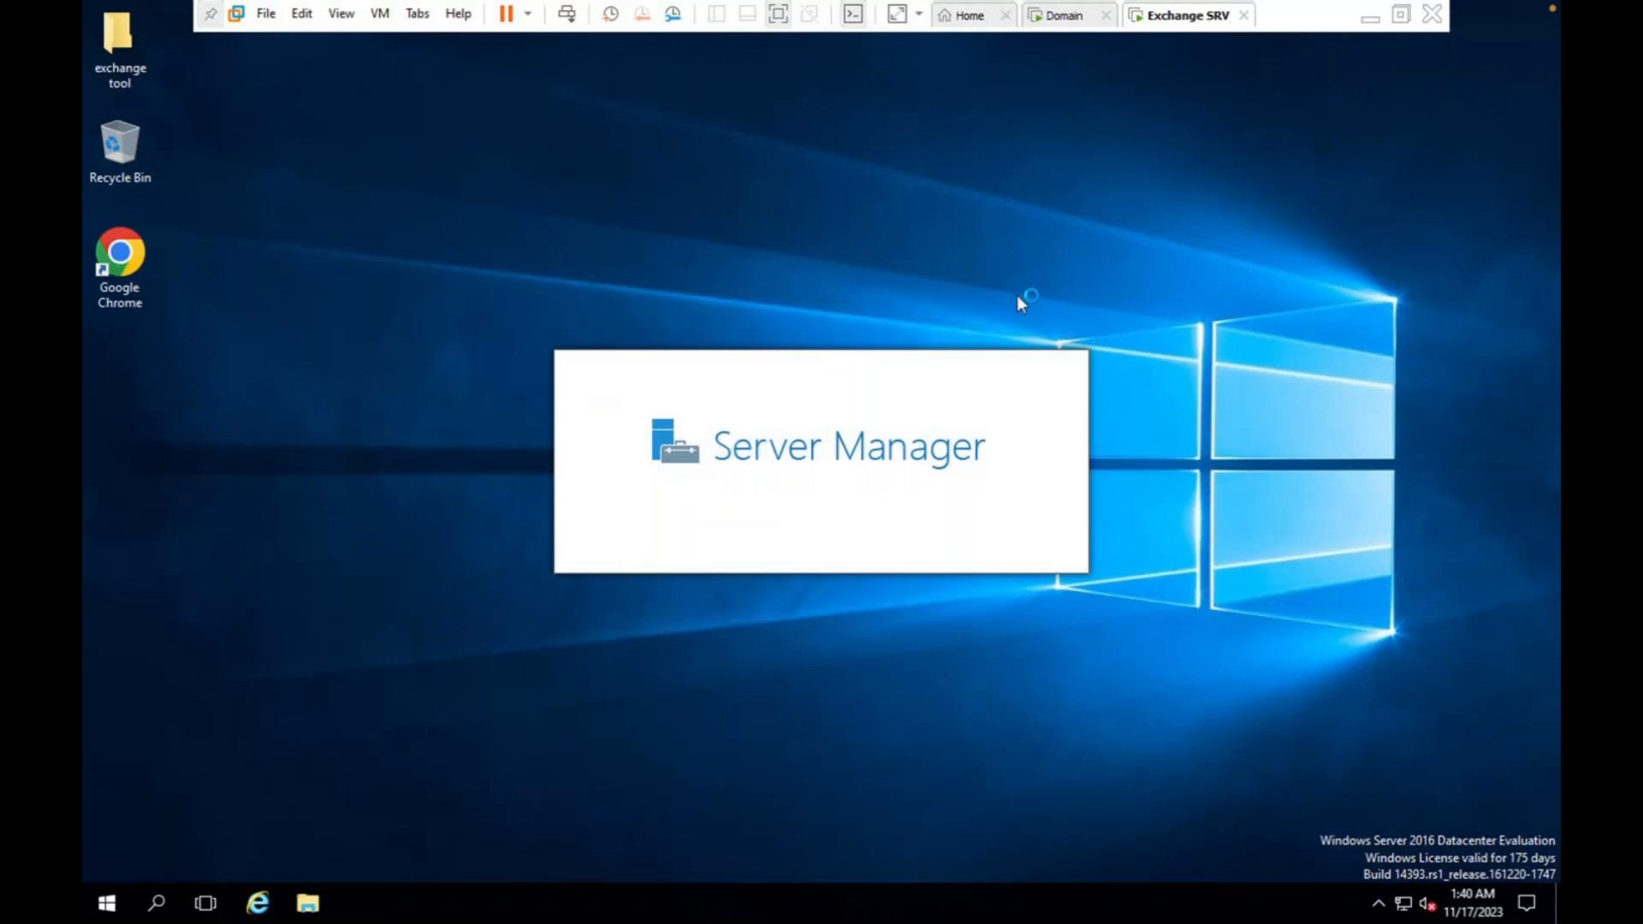
# - Return to the Domain virtual machine and check the group memberships of the abc user
pyautogui.click(1061, 17)
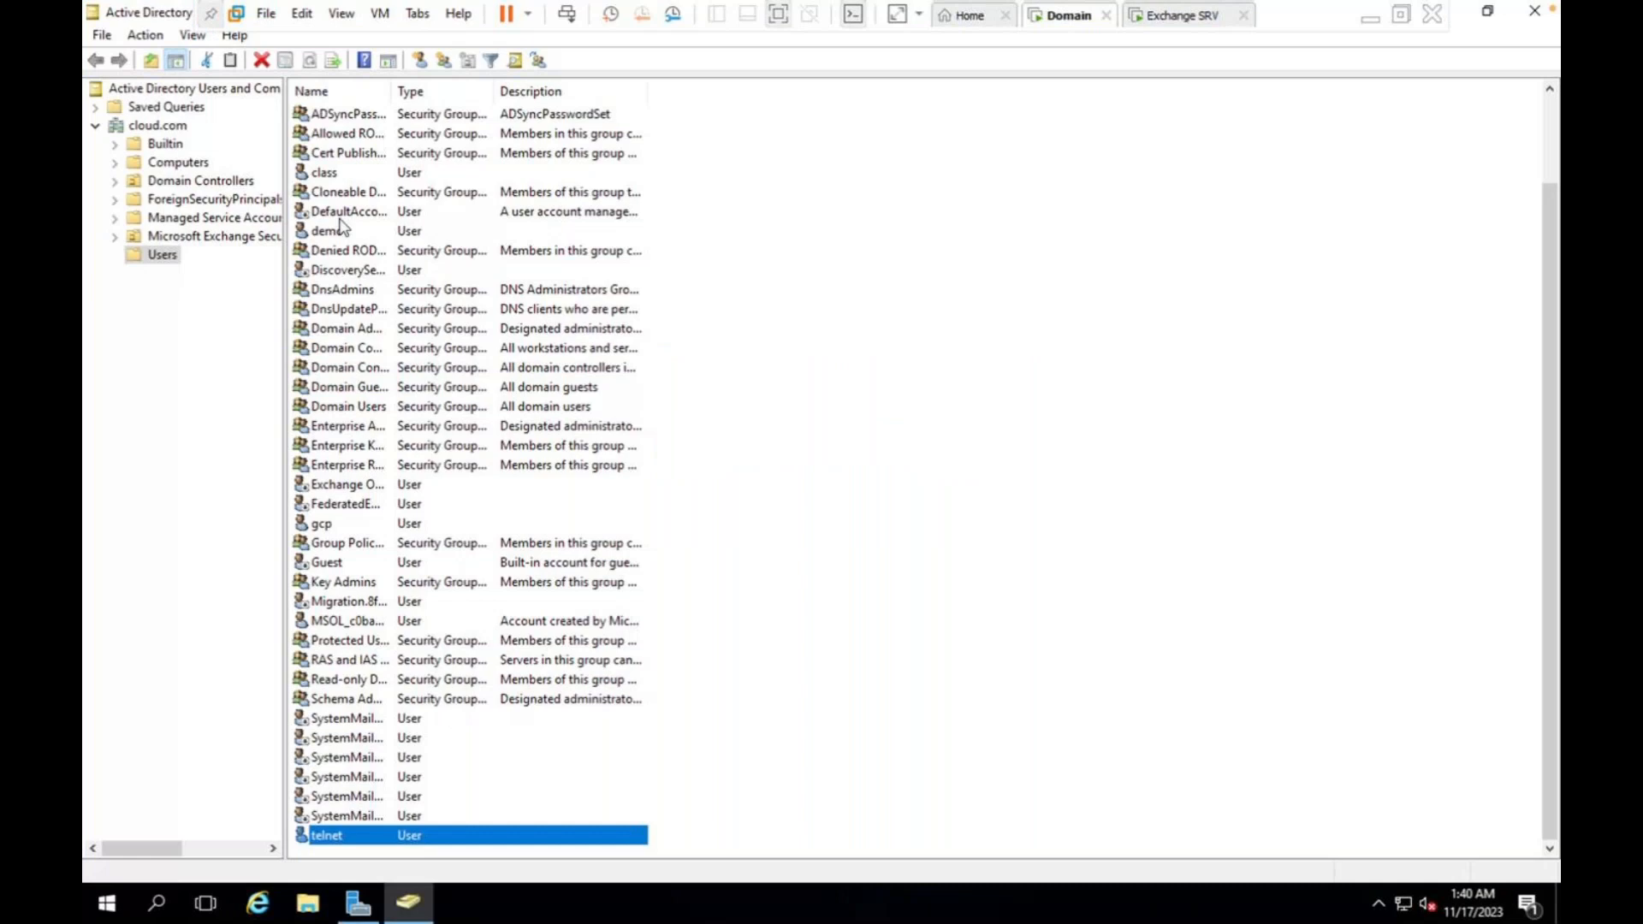
pyautogui.scroll(2, 339, 171)
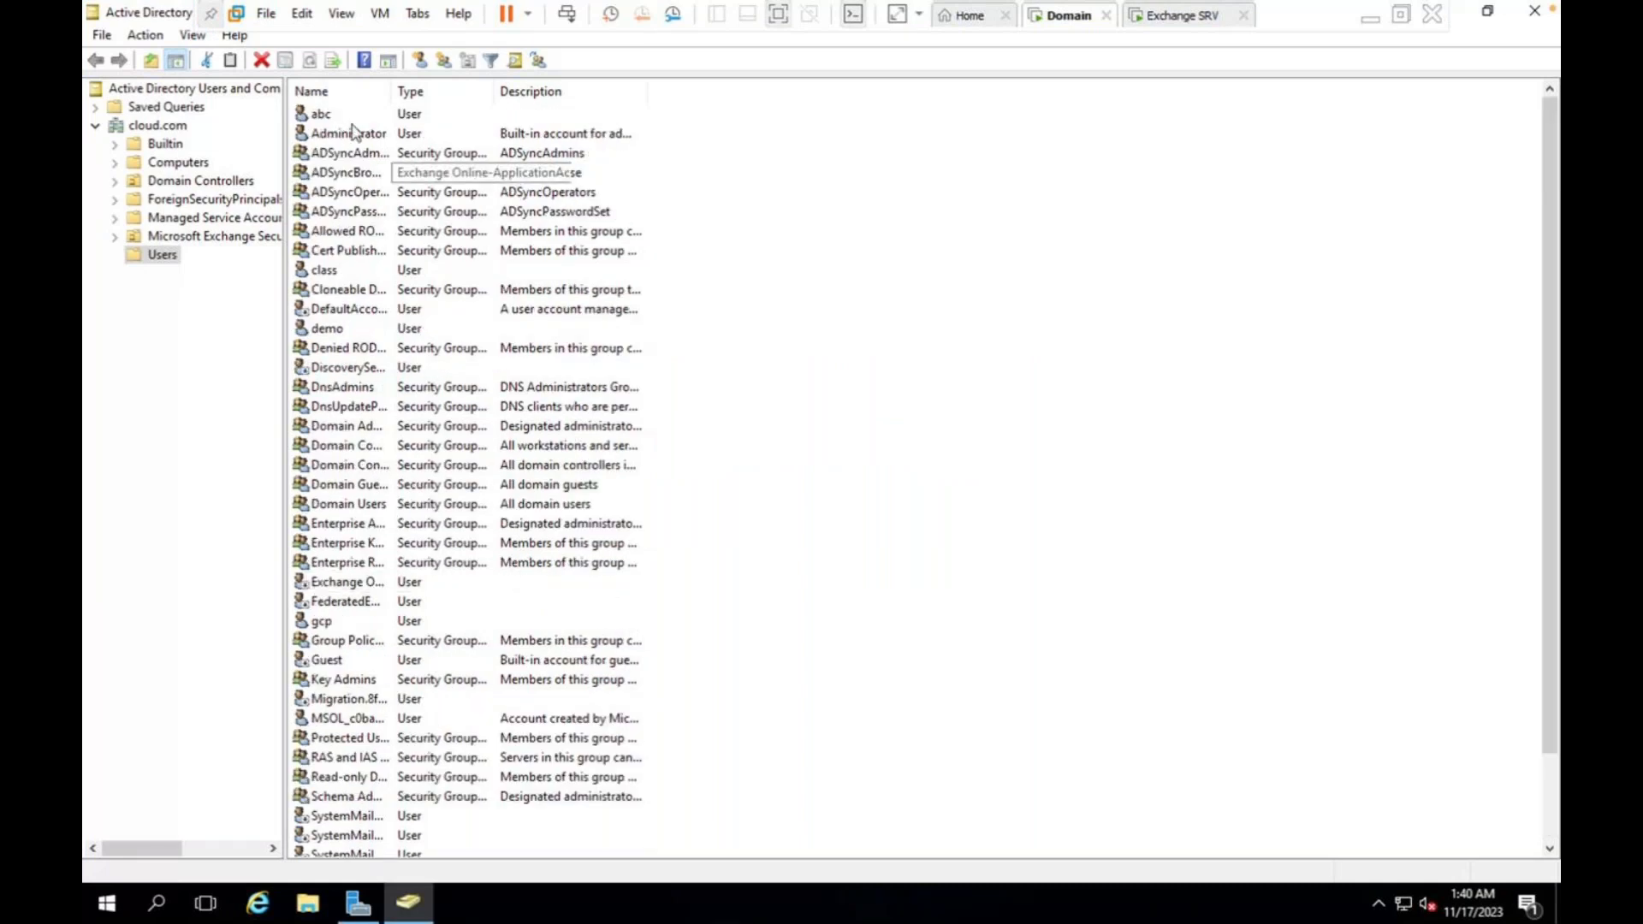
pyautogui.doubleClick(320, 114)
pyautogui.click(667, 214)
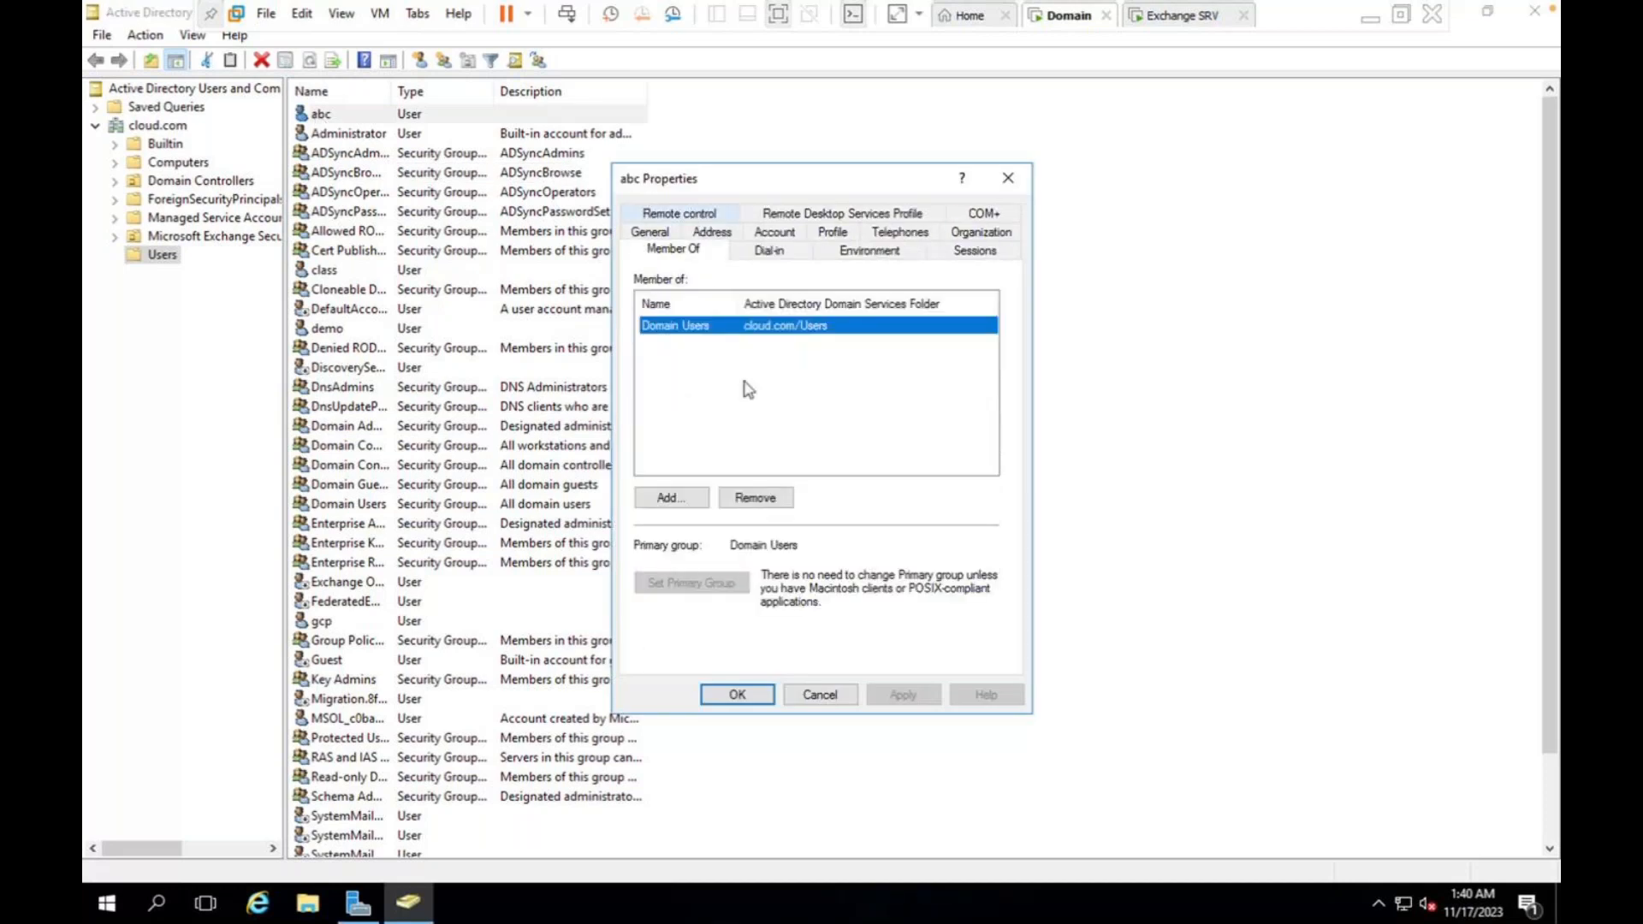
pyautogui.click(735, 694)
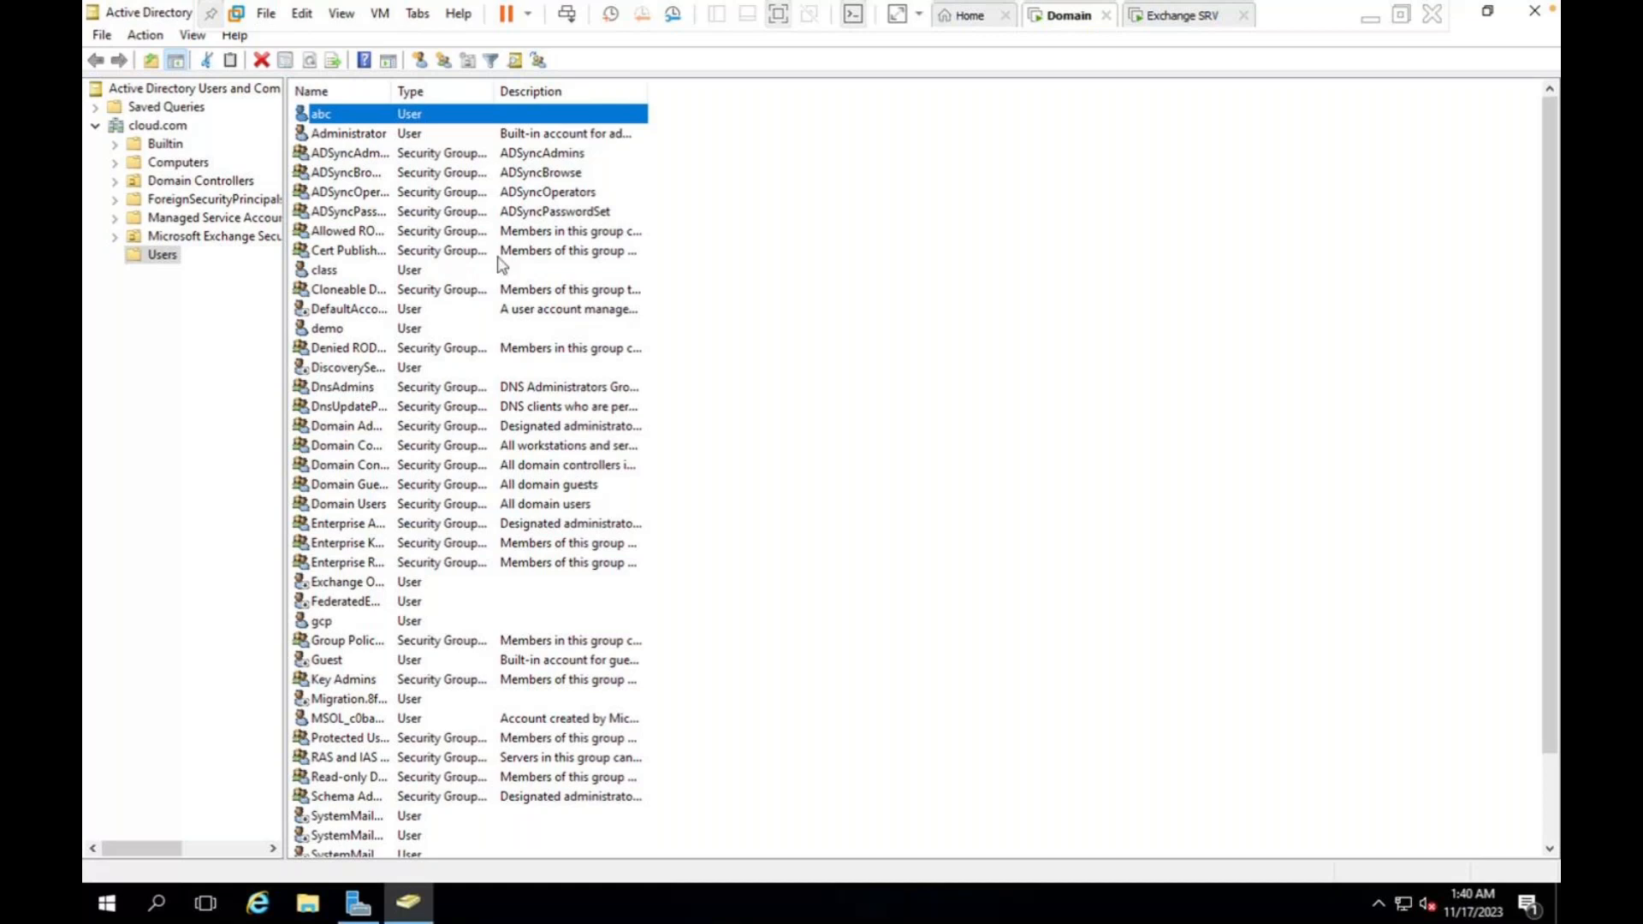
# - Switch to the Exchange SRV virtual machine, close Server Manager and launch the Exchange Administrative Center from Microsoft Exchange Server 2016
pyautogui.click(1184, 15)
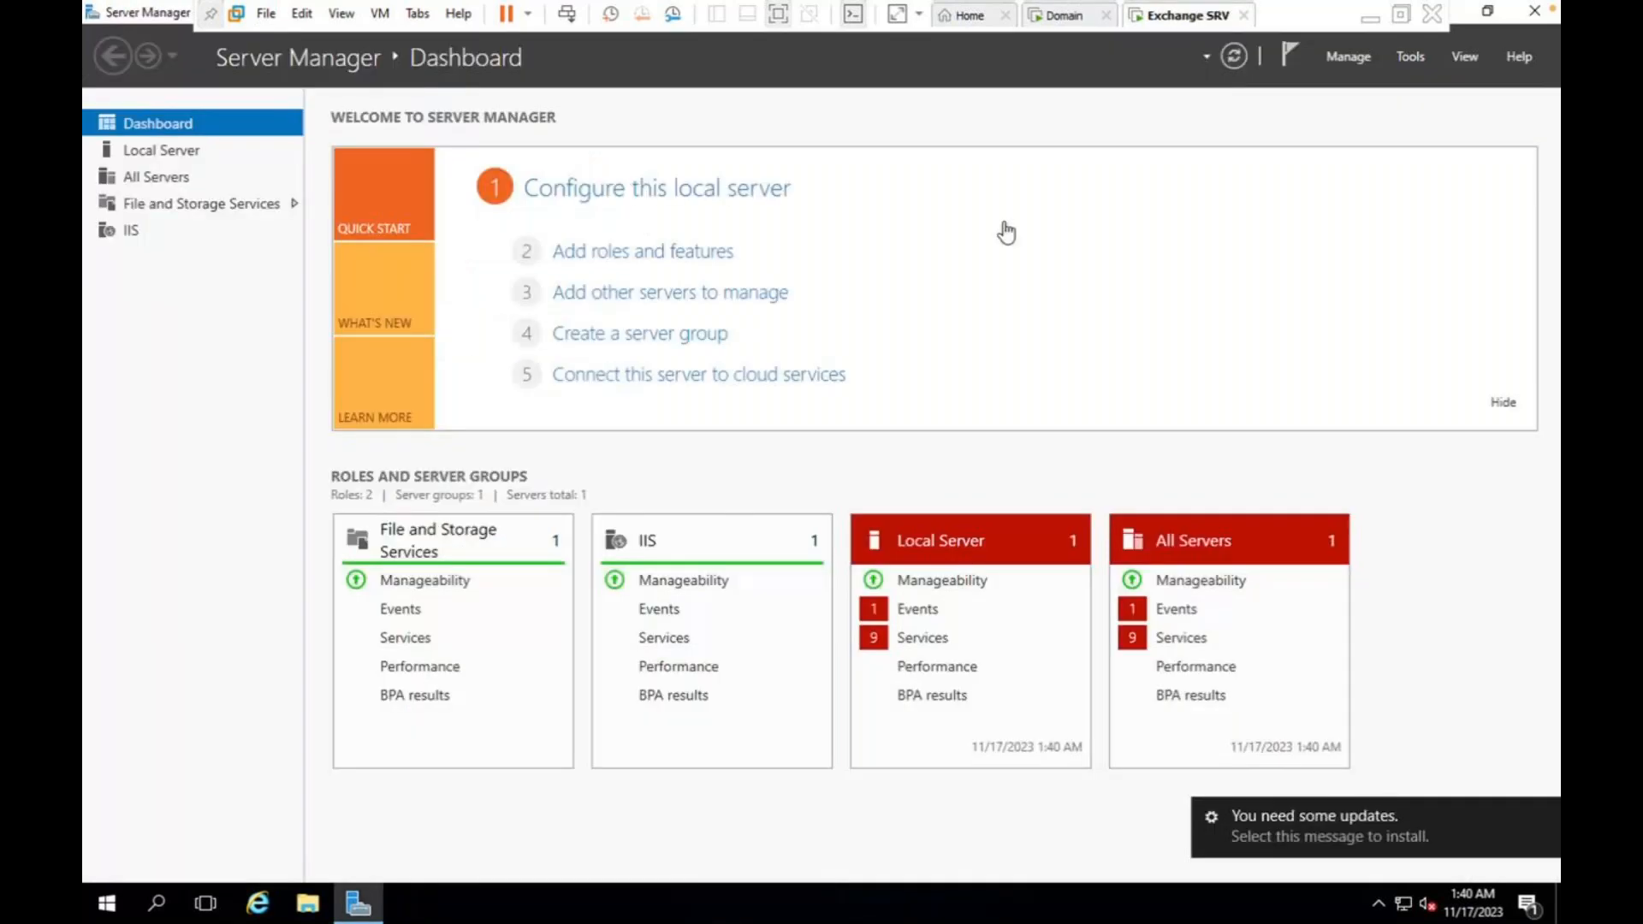
pyautogui.click(1534, 12)
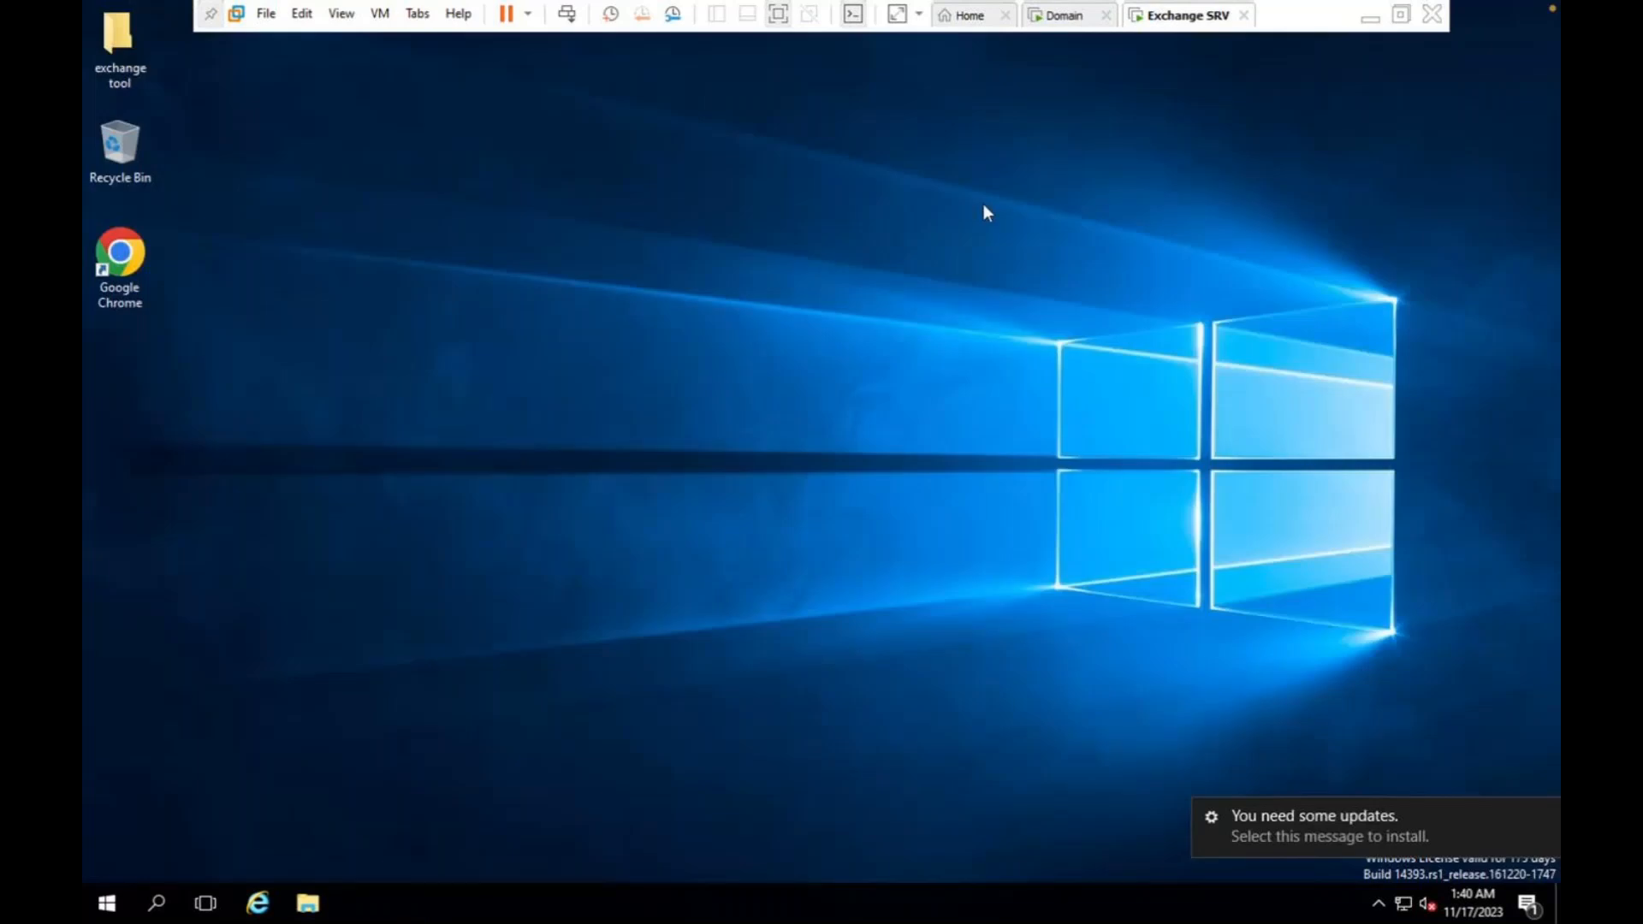
pyautogui.click(107, 904)
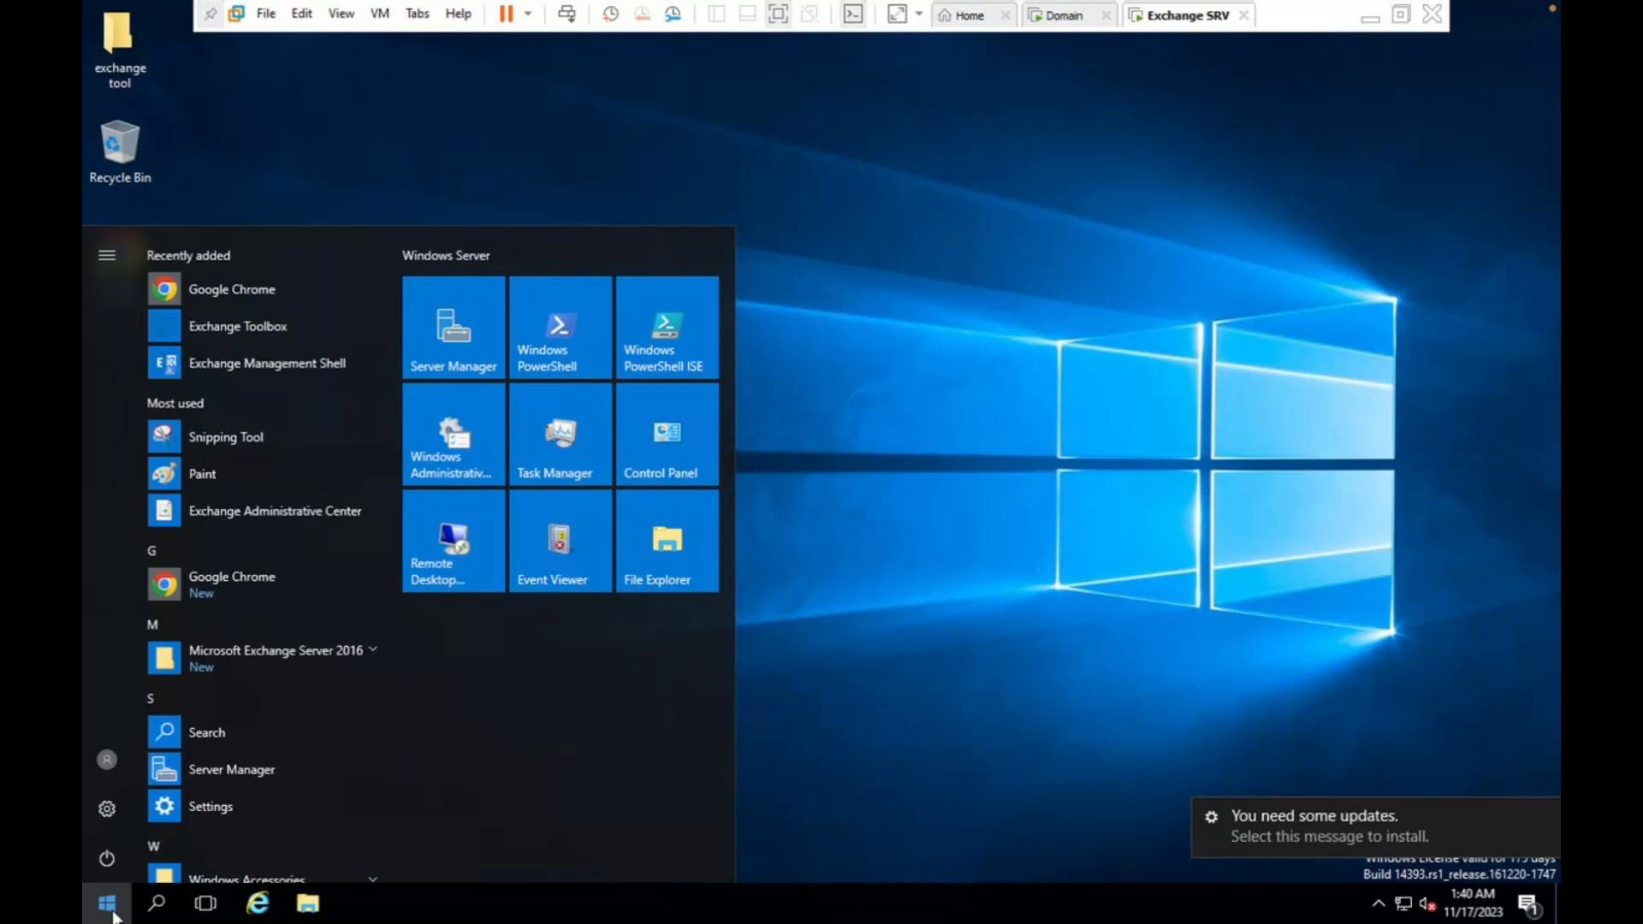
pyautogui.click(233, 654)
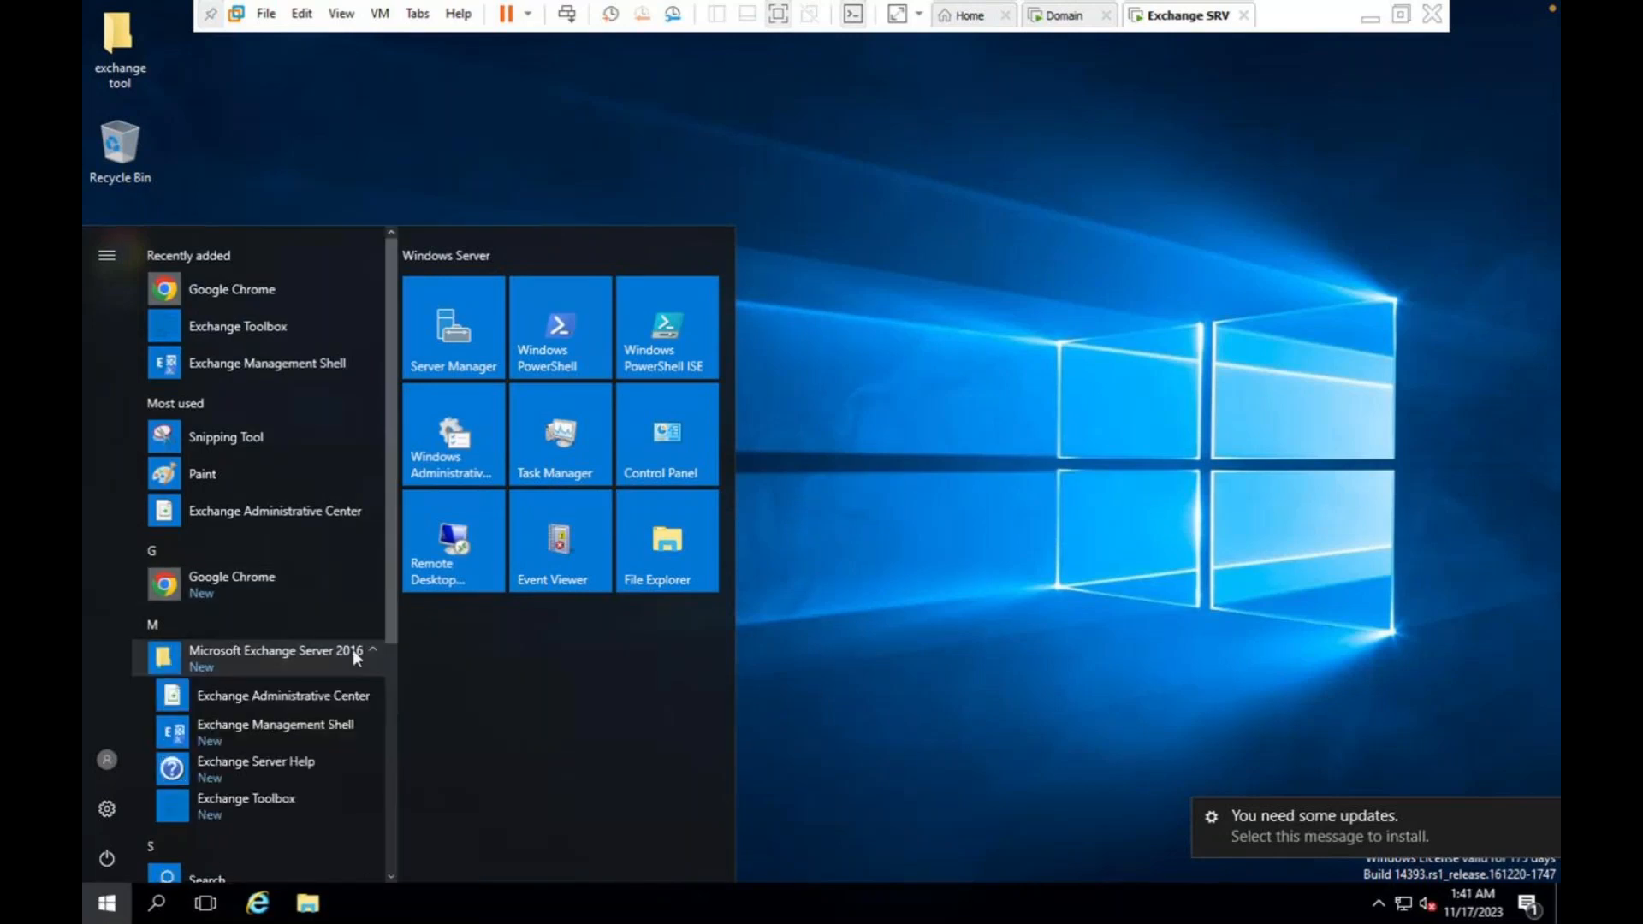
pyautogui.click(253, 698)
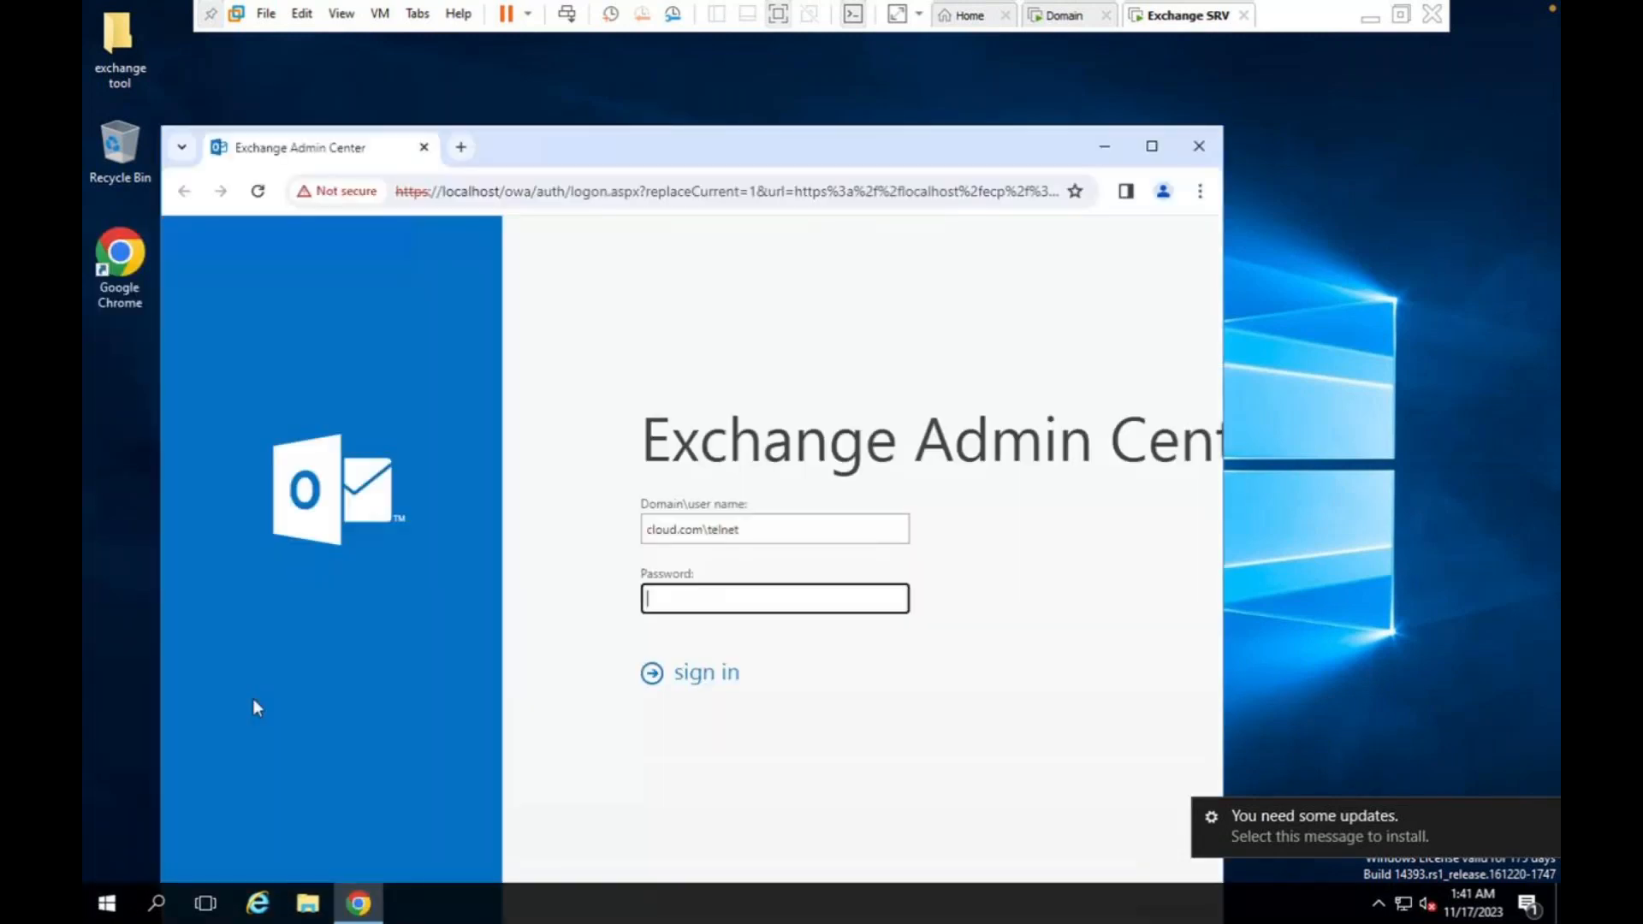
# - Maximize the browser window and sign in to the Exchange Admin Center as cloud.com\telnet with the account password
pyautogui.click(1152, 147)
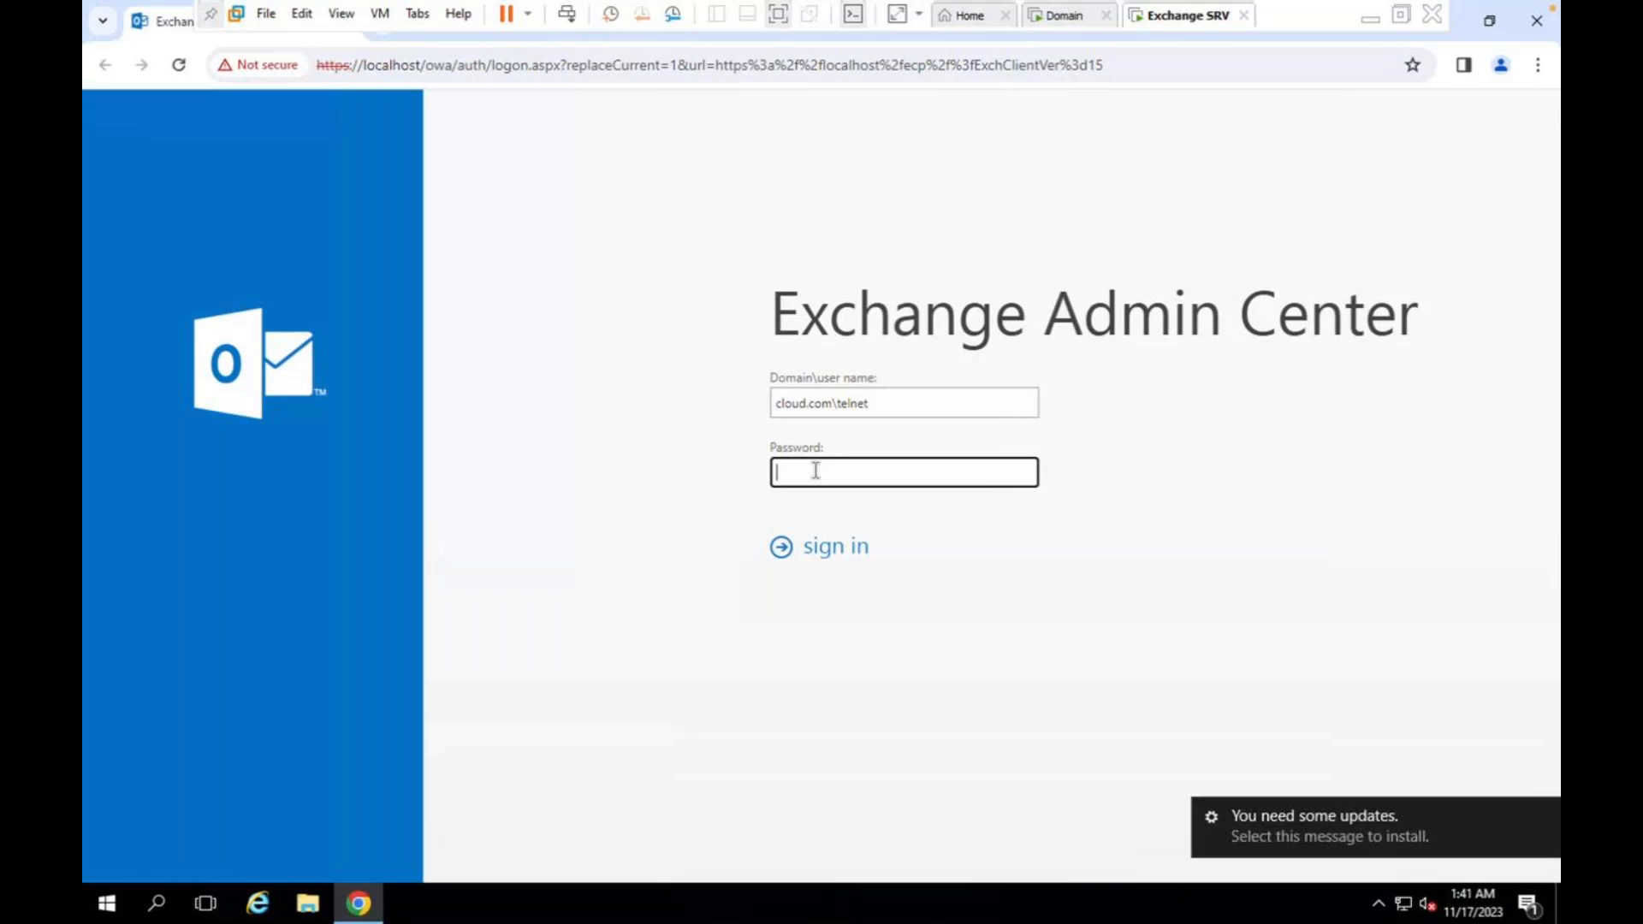
pyautogui.write('••••••••')
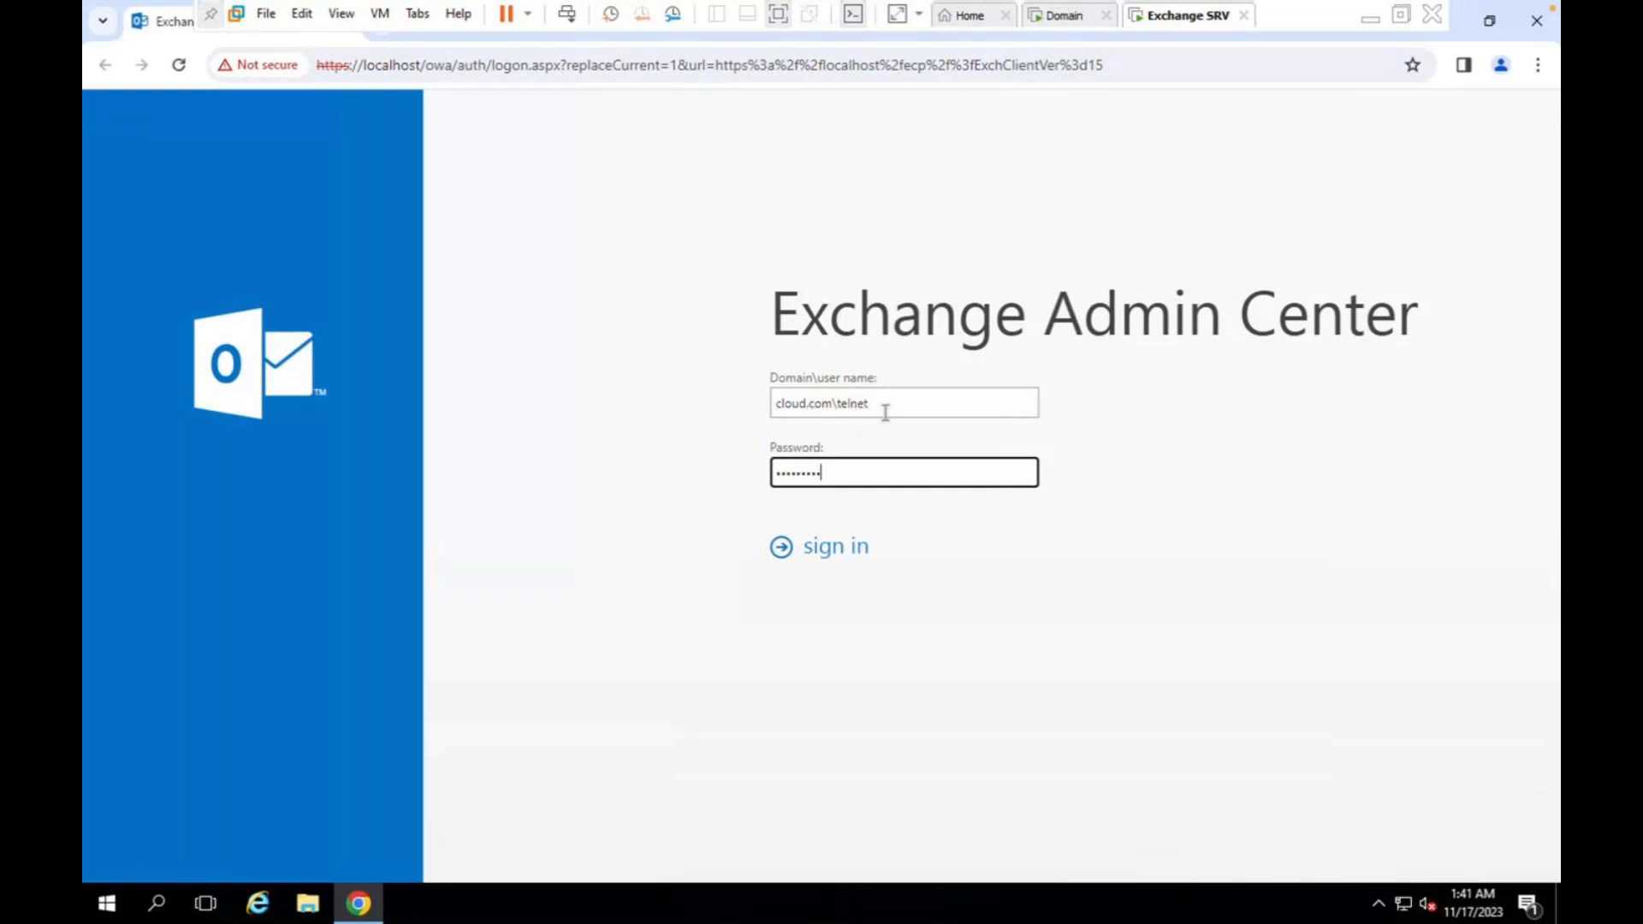
pyautogui.click(835, 552)
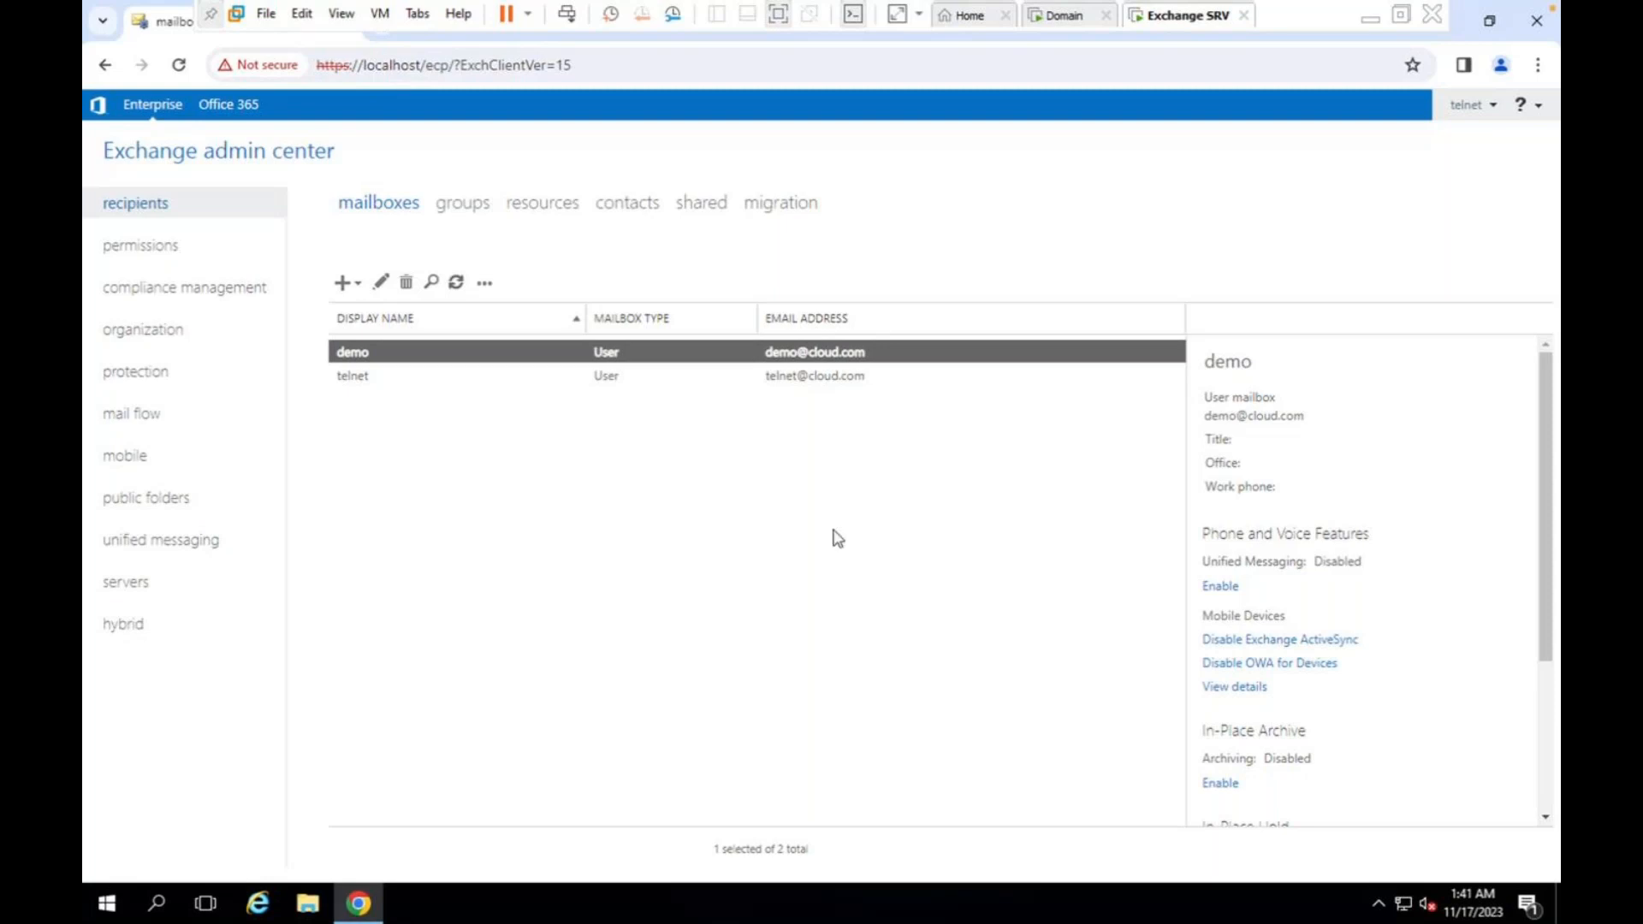
# - Check the Active Directory user list on the Domain machine, and return to the mailboxes list on Exchange SRV with its extra options closed
pyautogui.click(1063, 15)
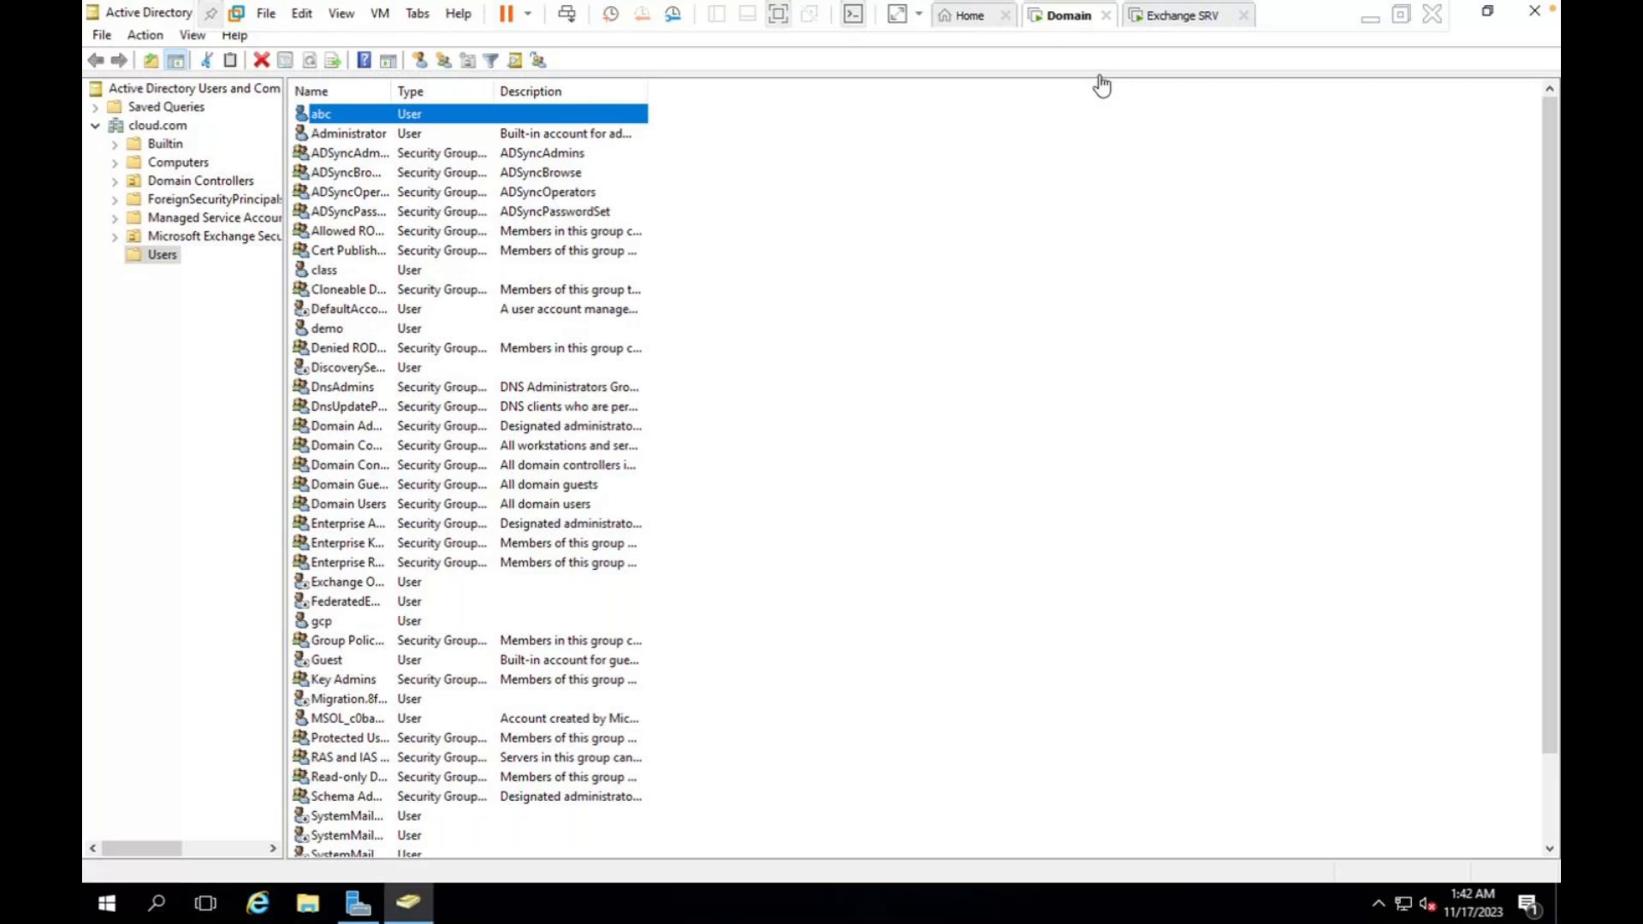
pyautogui.click(1190, 18)
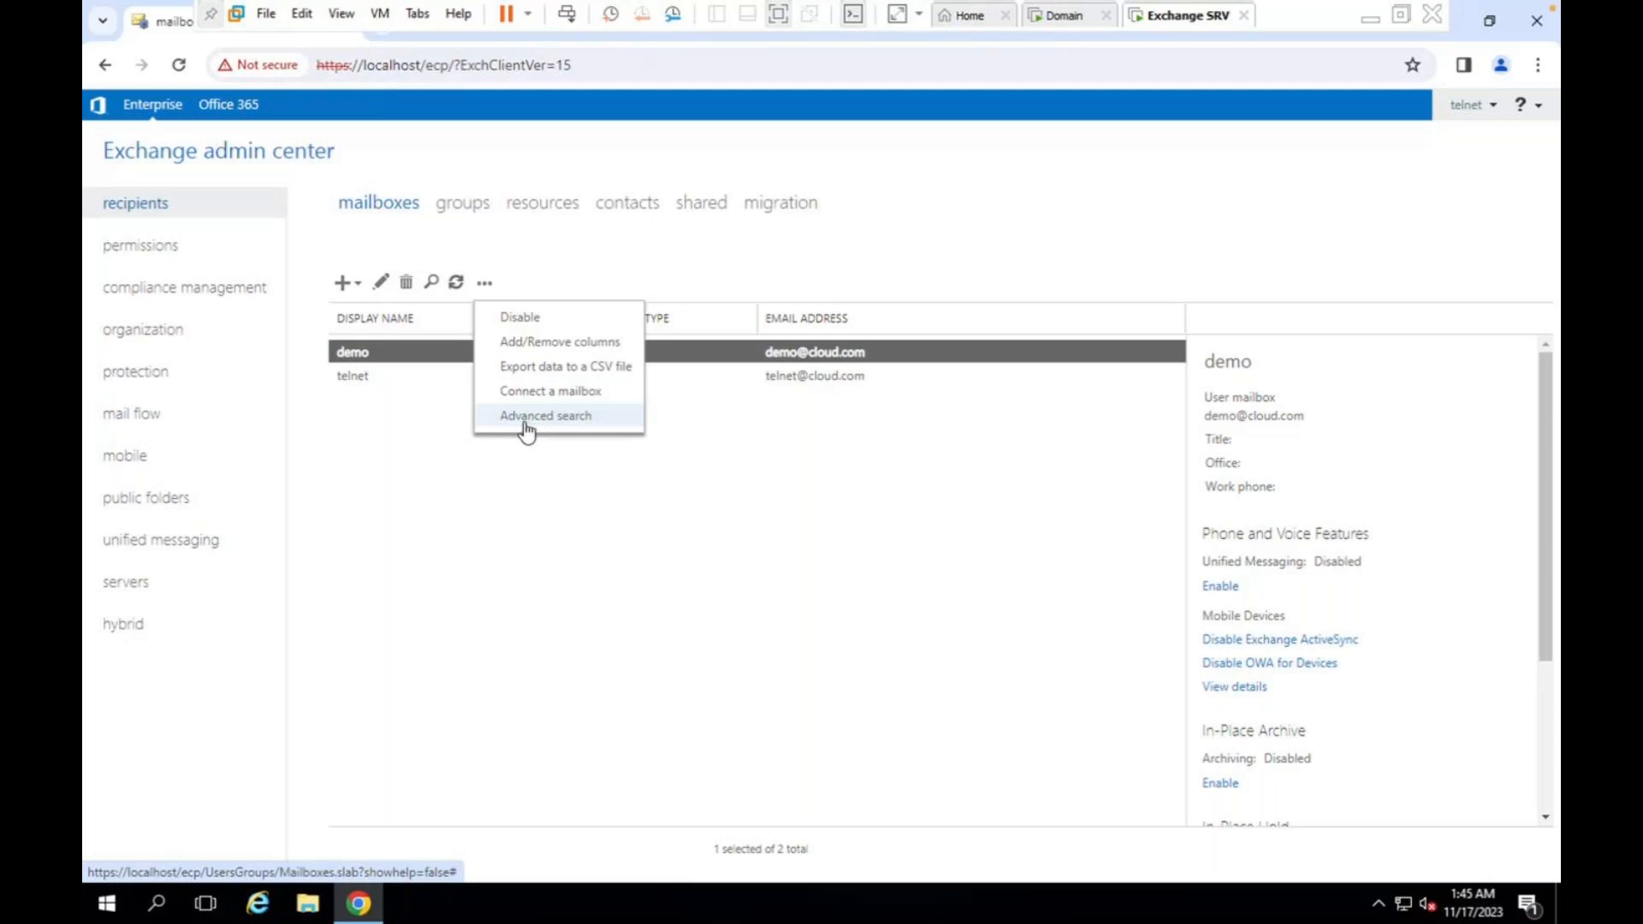
pyautogui.click(418, 503)
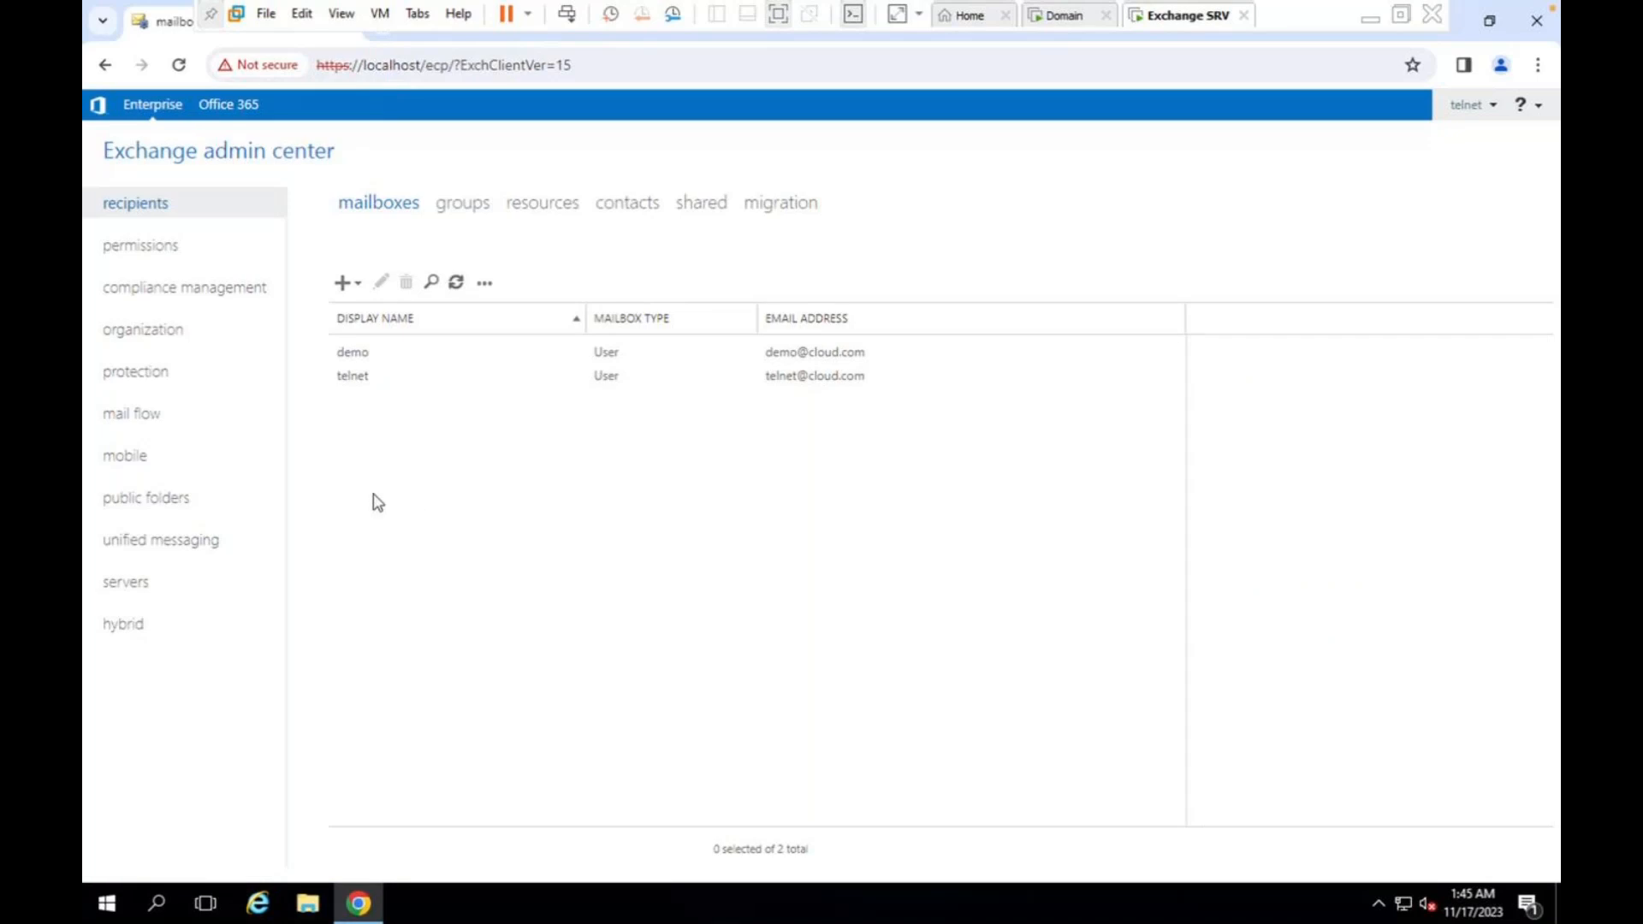
# - Try to create a new linked mailbox, look at the site's connection security details and cancel the form
pyautogui.click(353, 291)
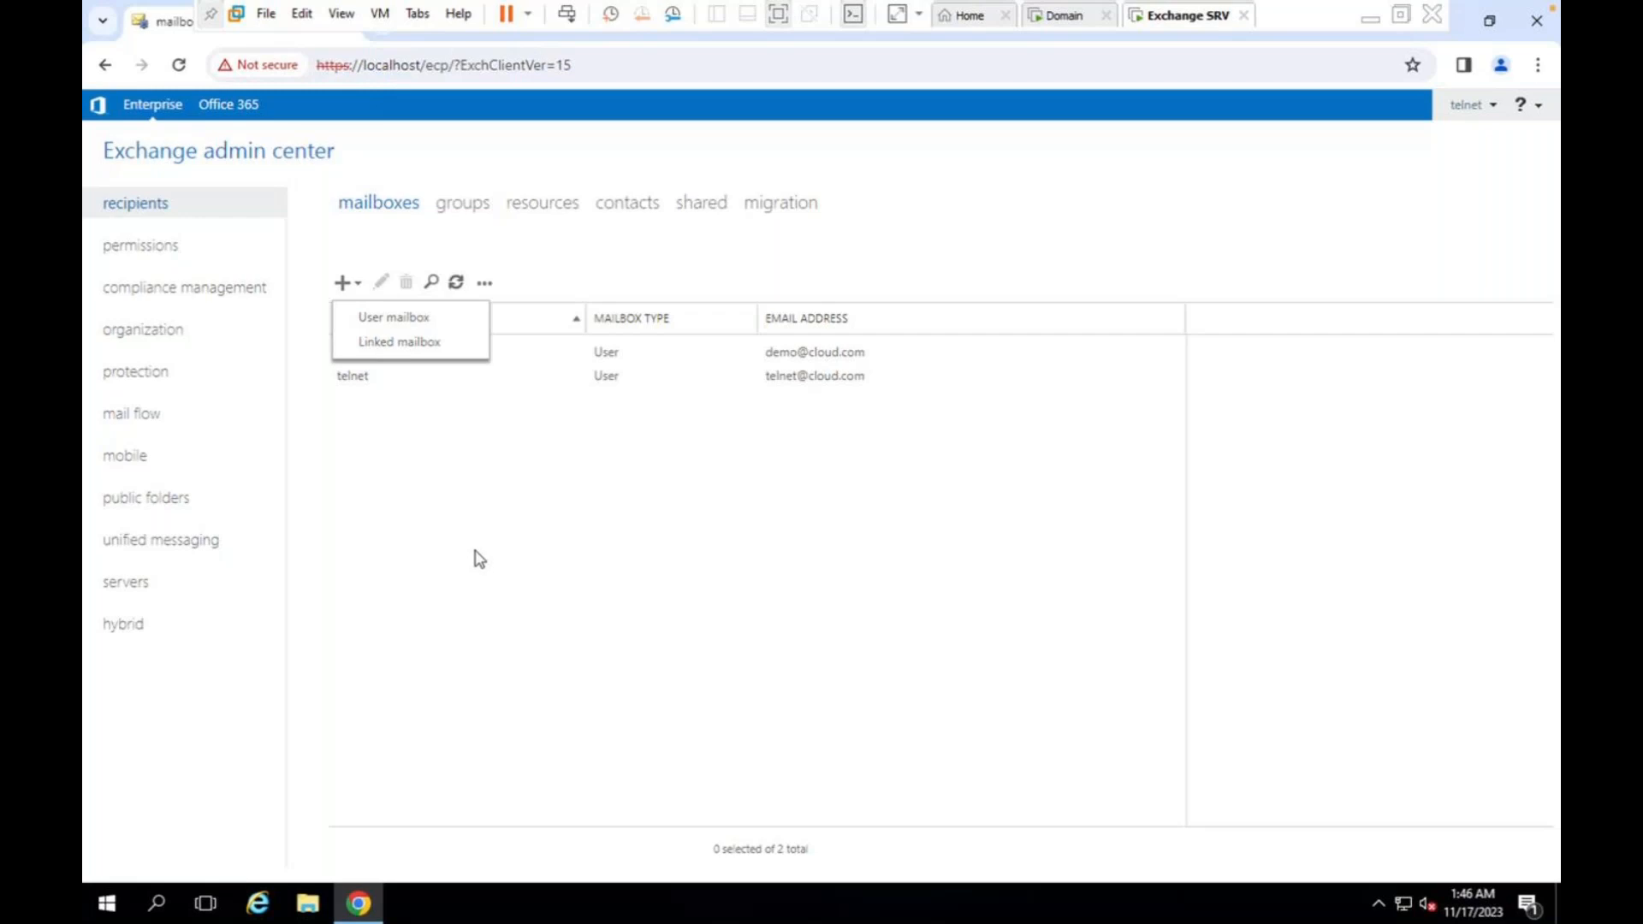
pyautogui.click(396, 343)
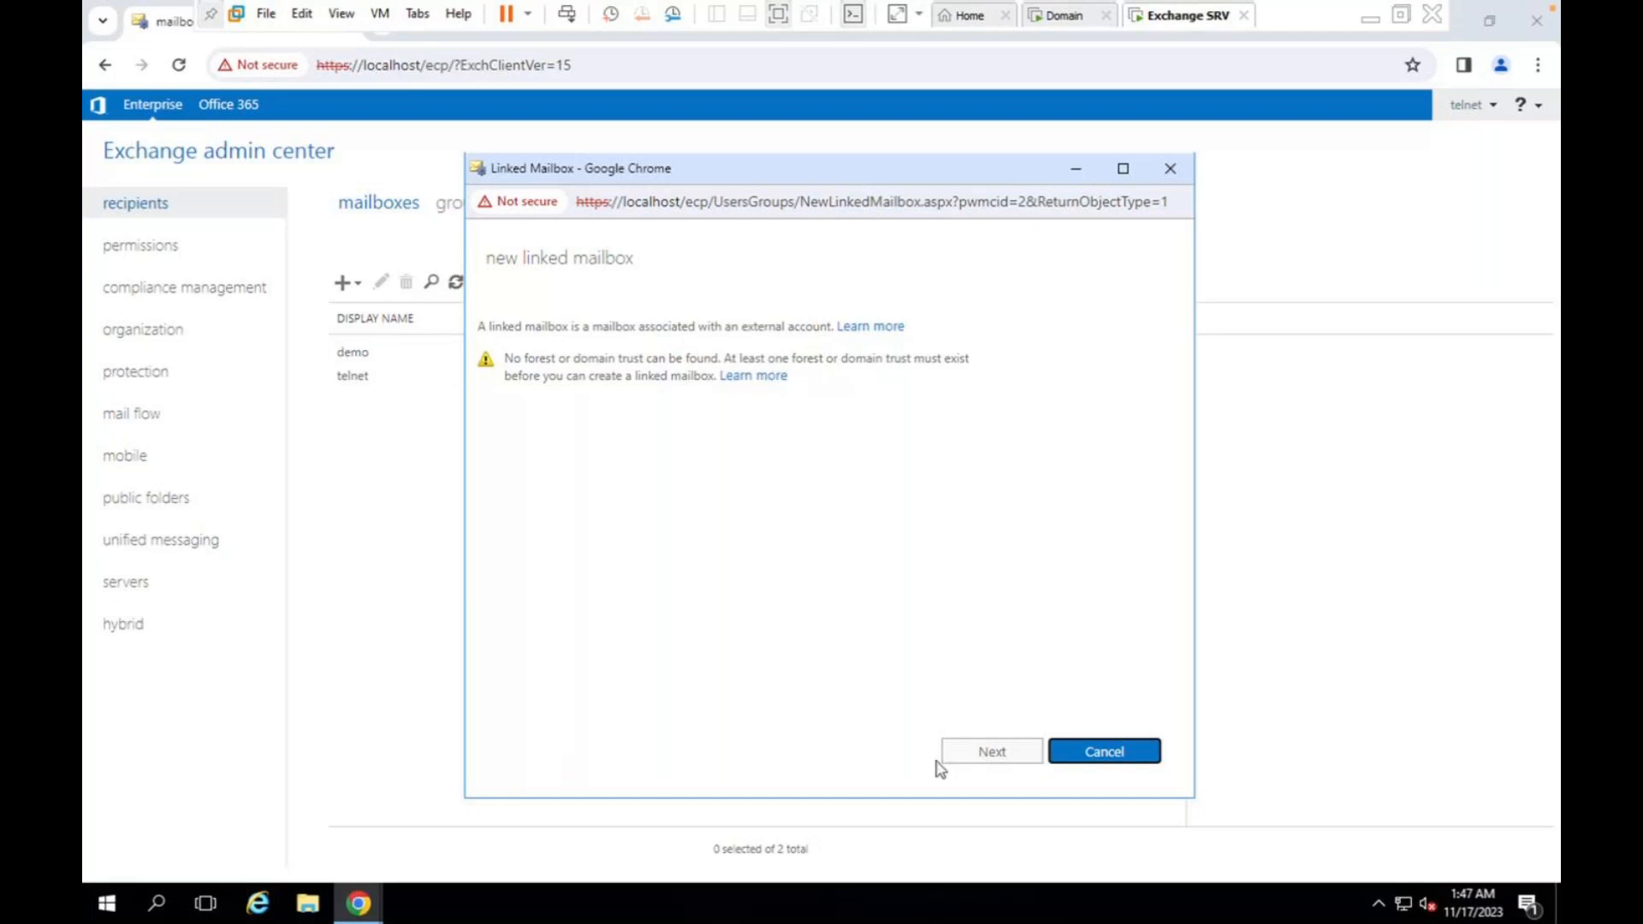
pyautogui.click(977, 754)
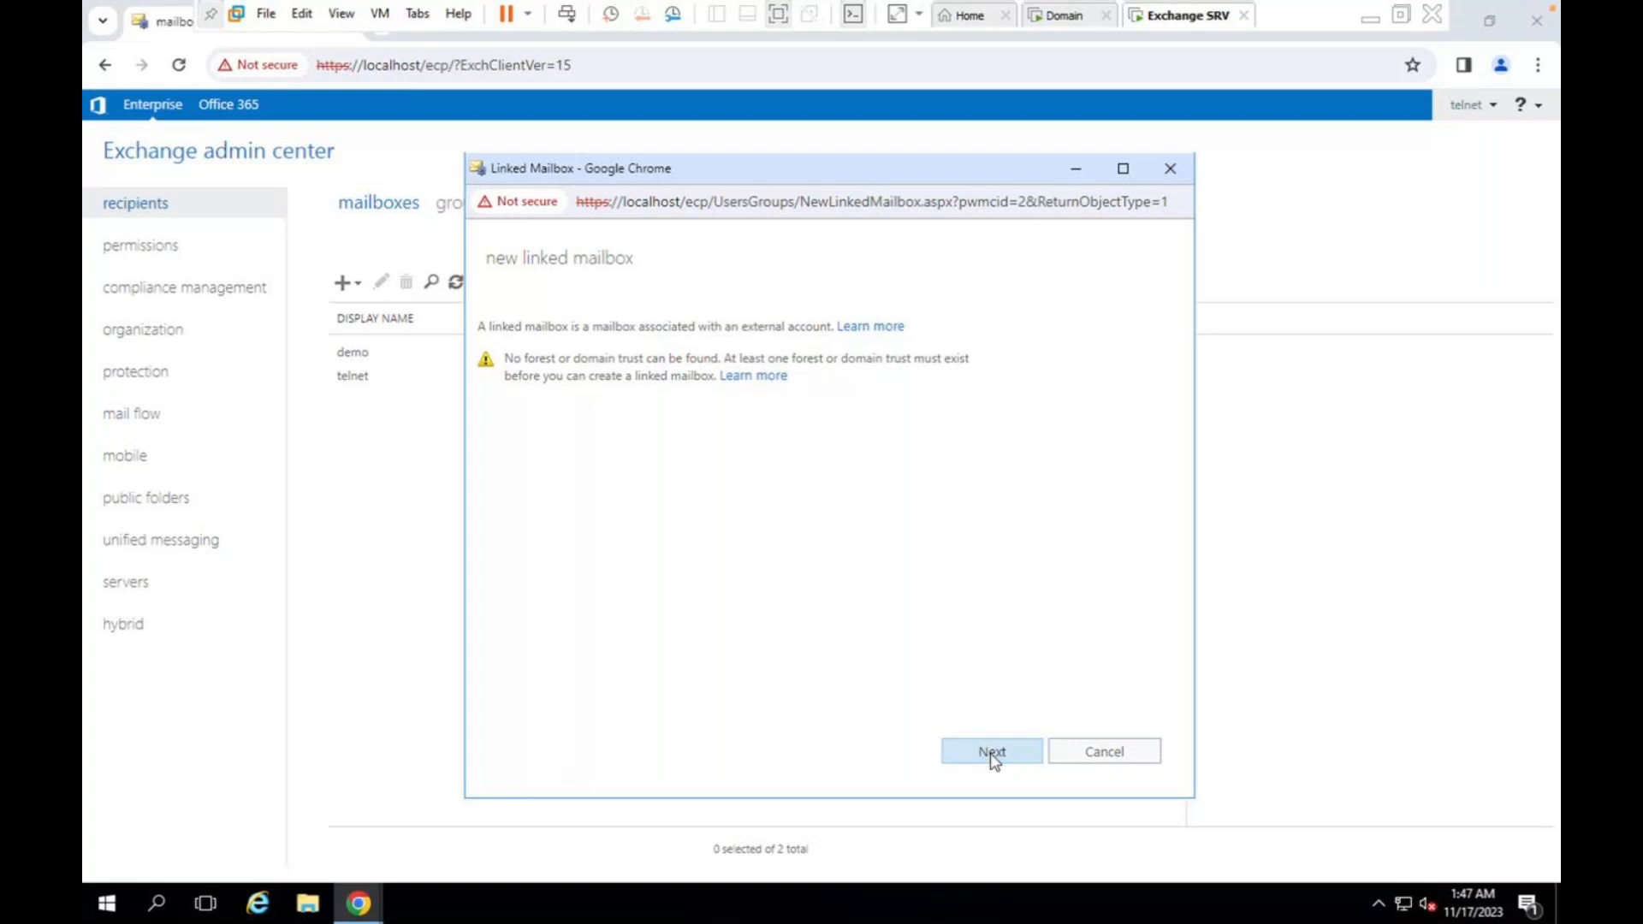
pyautogui.click(539, 206)
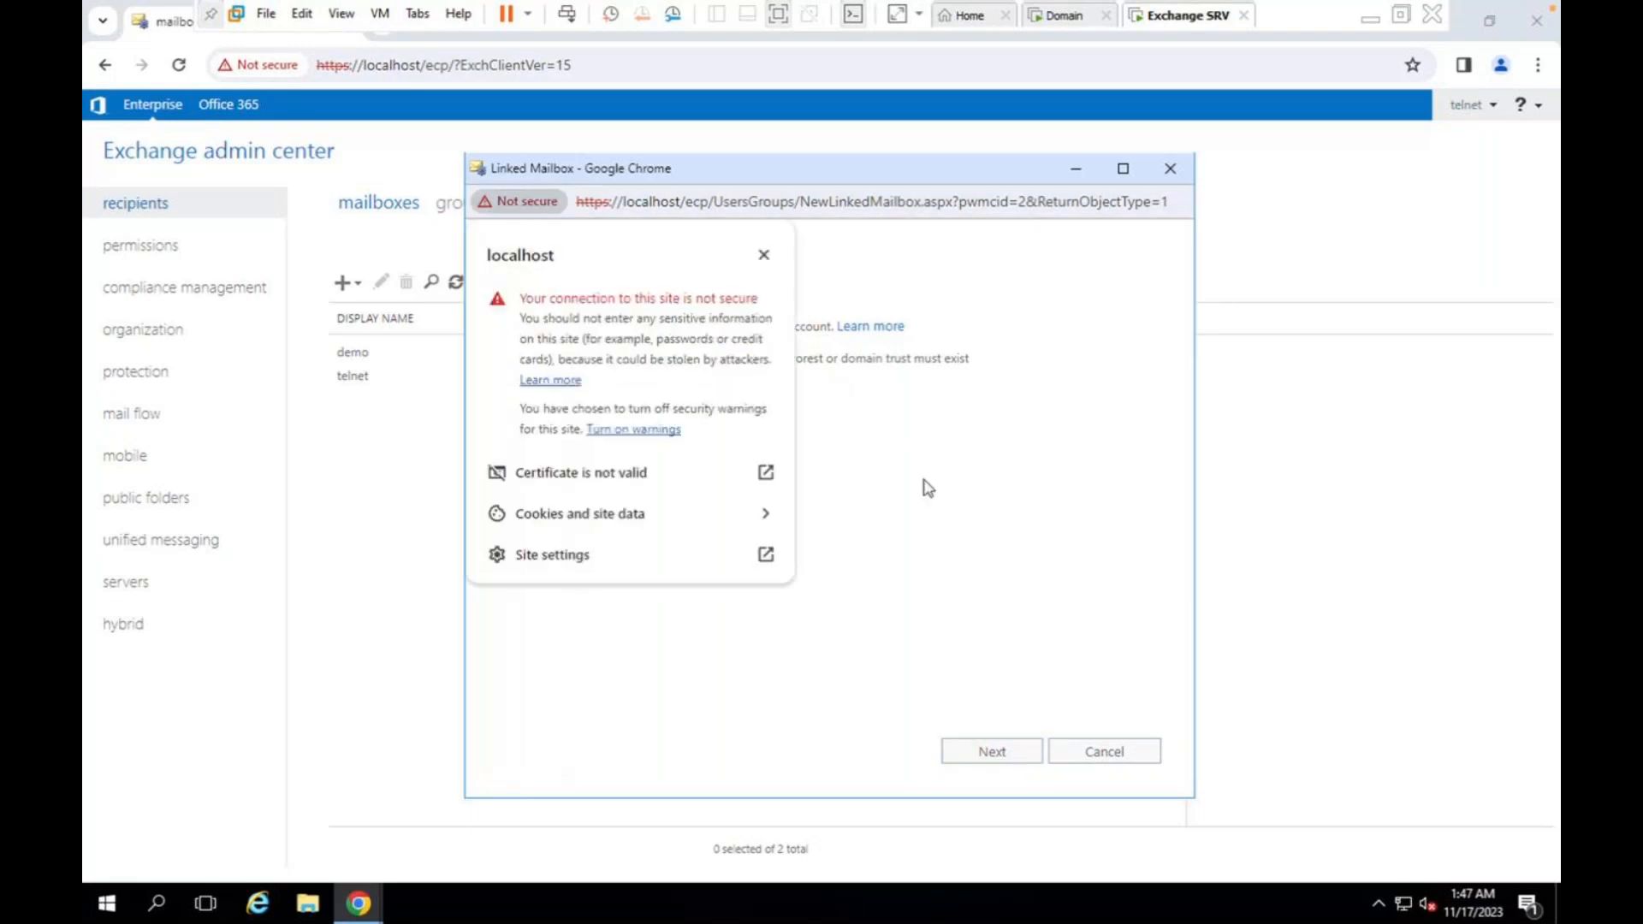
pyautogui.click(954, 396)
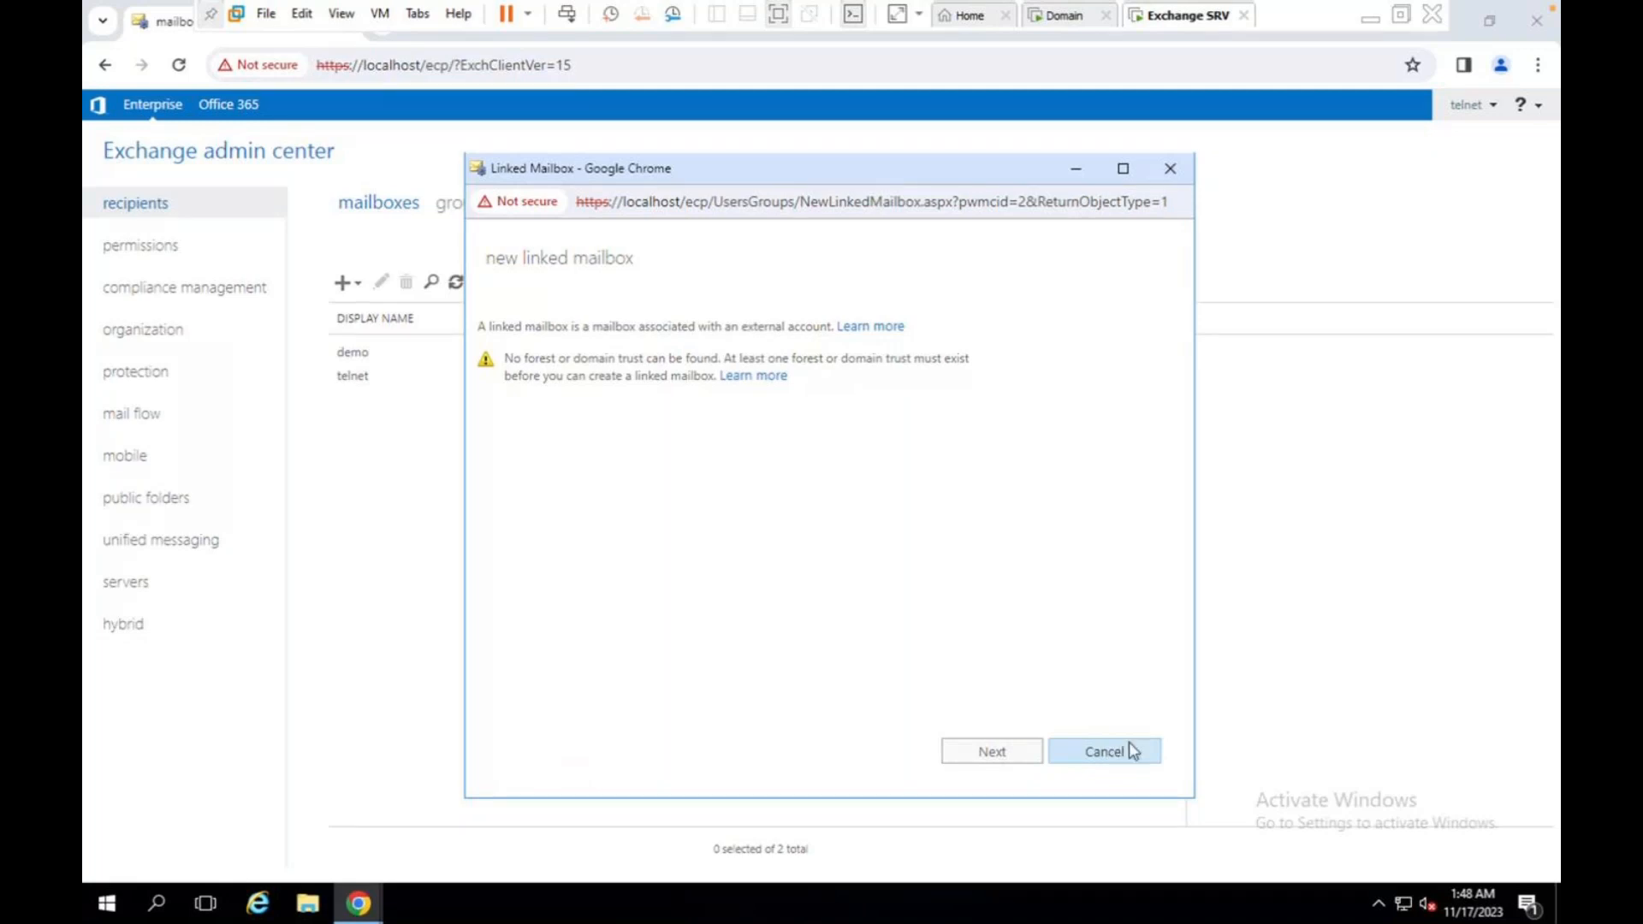
pyautogui.click(1131, 751)
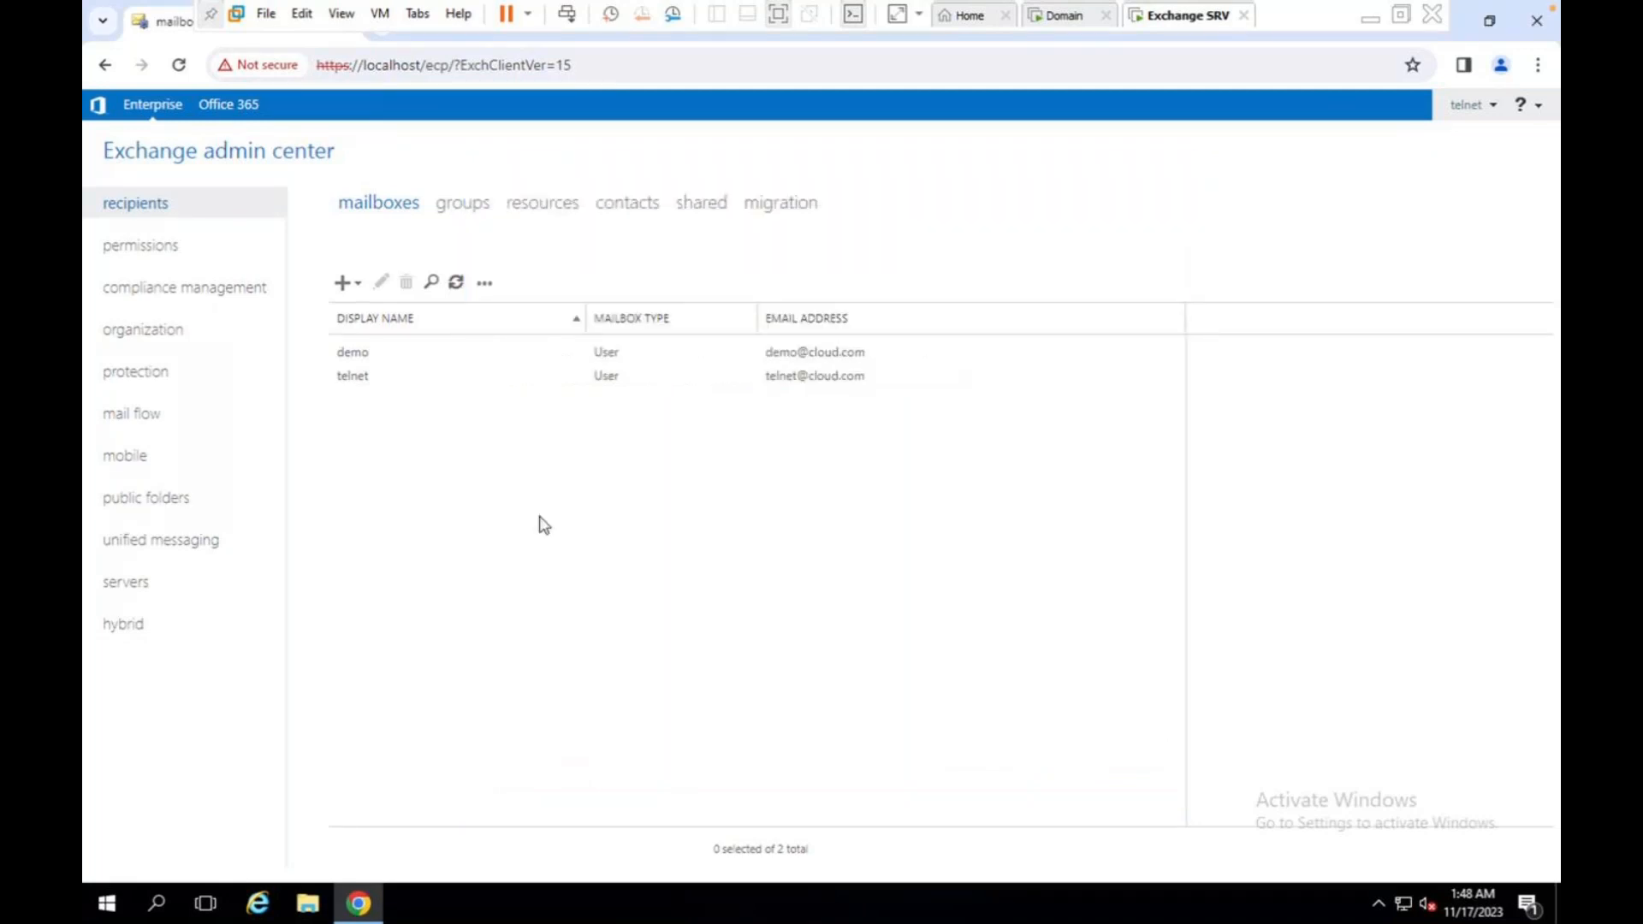
# - Start a new user mailbox and compare the new and existing user options, leaving it set to an existing user
pyautogui.click(340, 286)
pyautogui.click(359, 314)
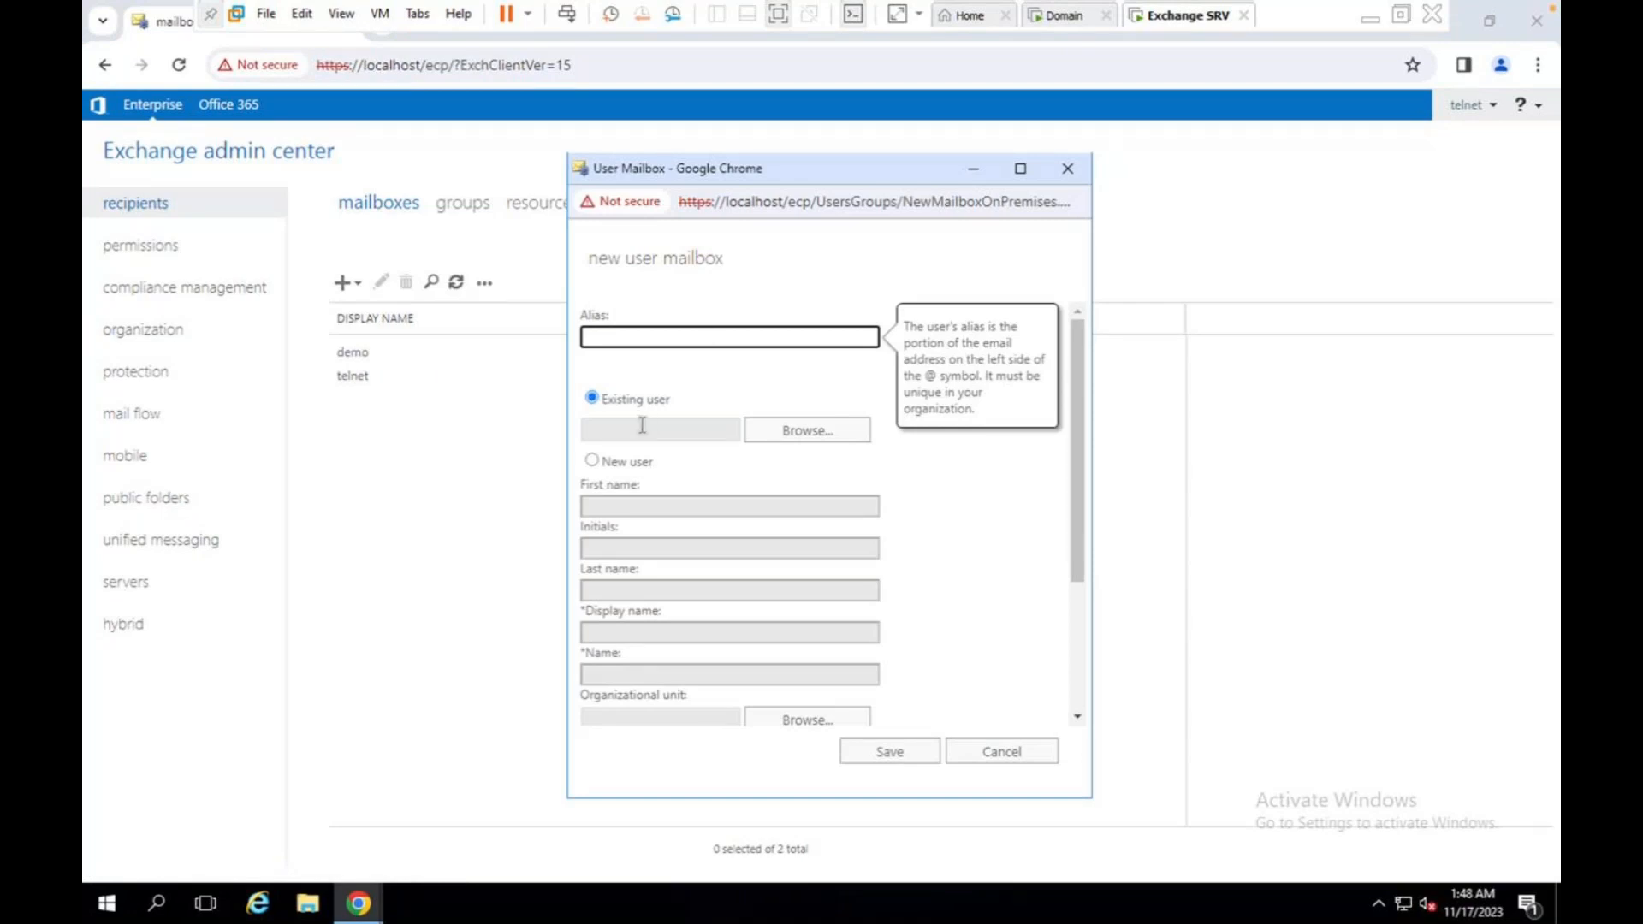
pyautogui.click(594, 462)
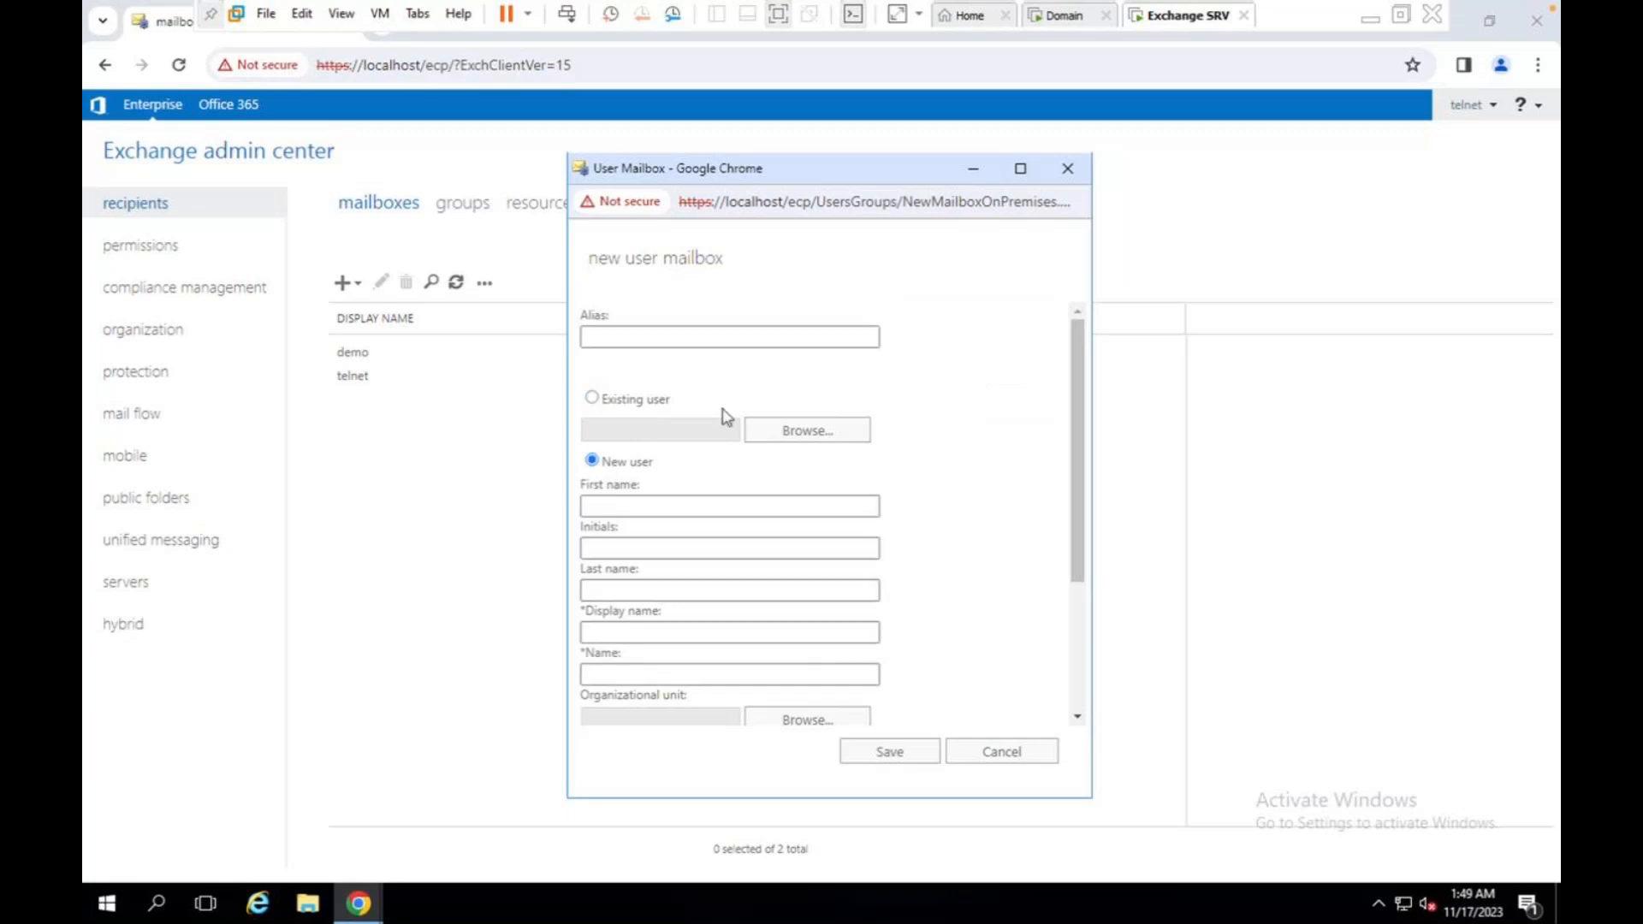
pyautogui.click(642, 404)
pyautogui.click(614, 467)
pyautogui.click(604, 403)
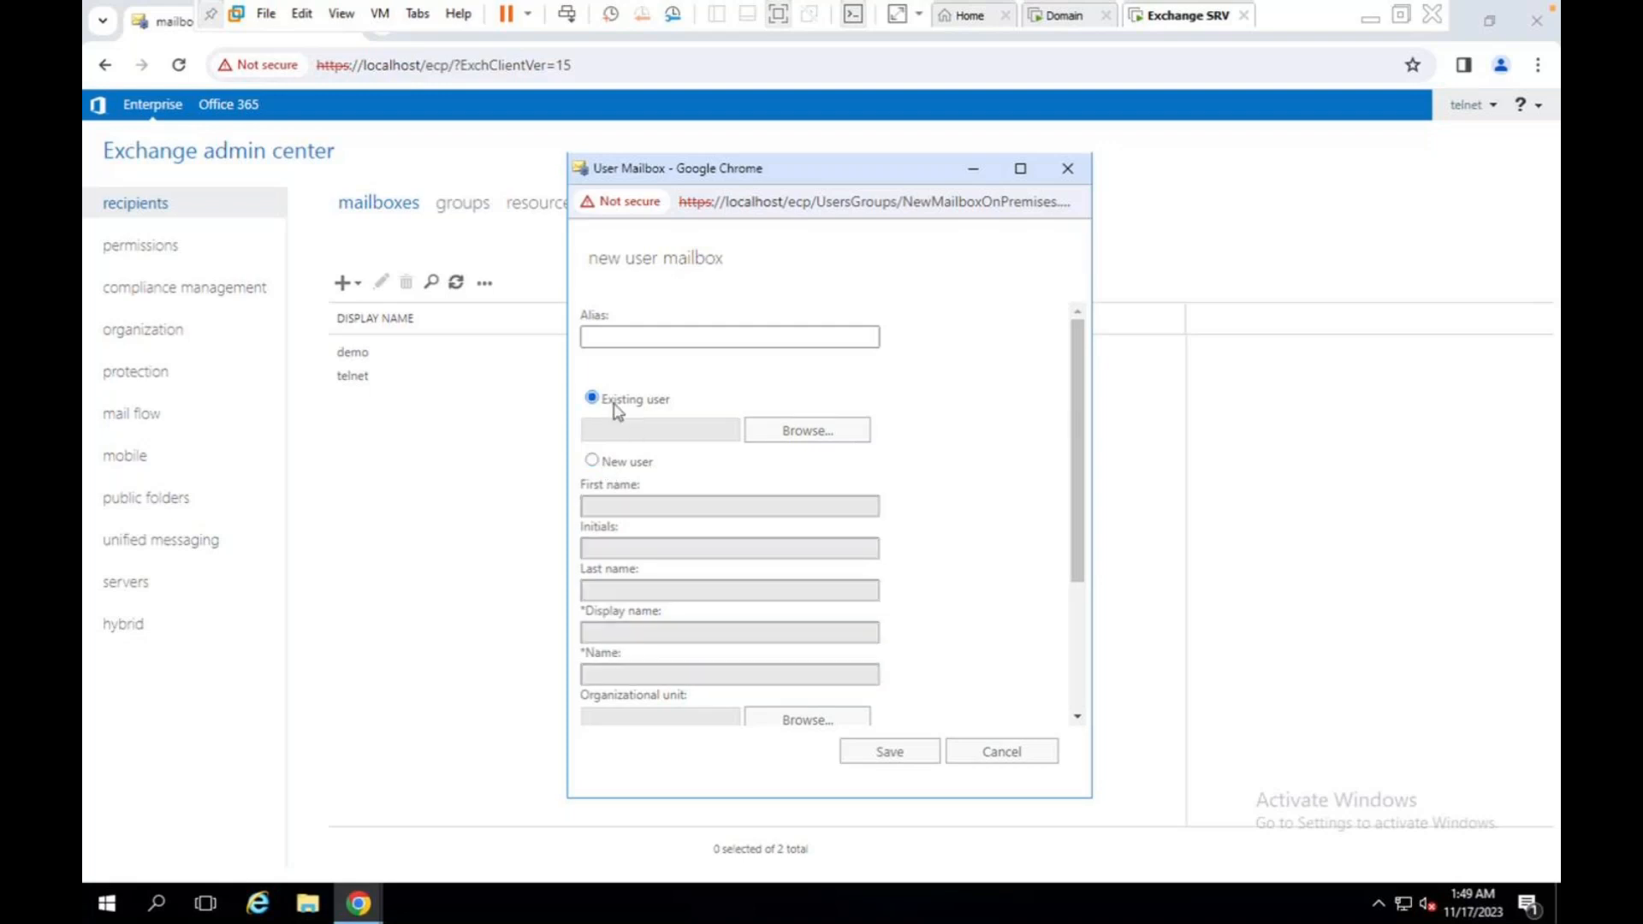
# - Choose gcp as the existing user, comparing it with the Active Directory accounts on the Domain machine, and review the remaining mailbox fields
pyautogui.click(764, 425)
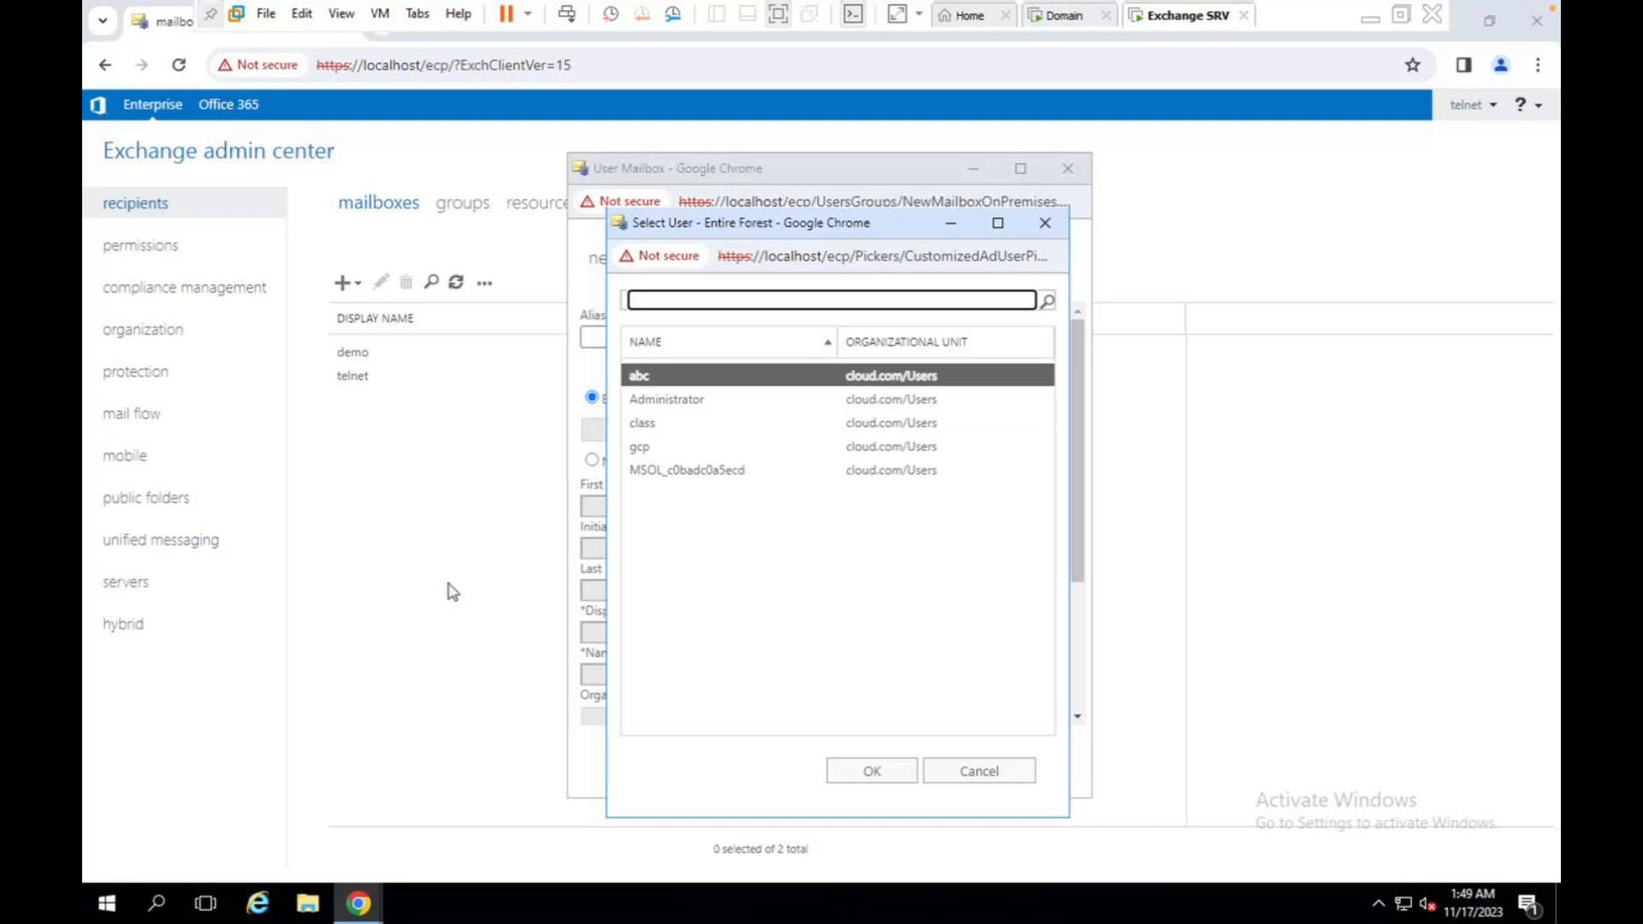
pyautogui.click(664, 449)
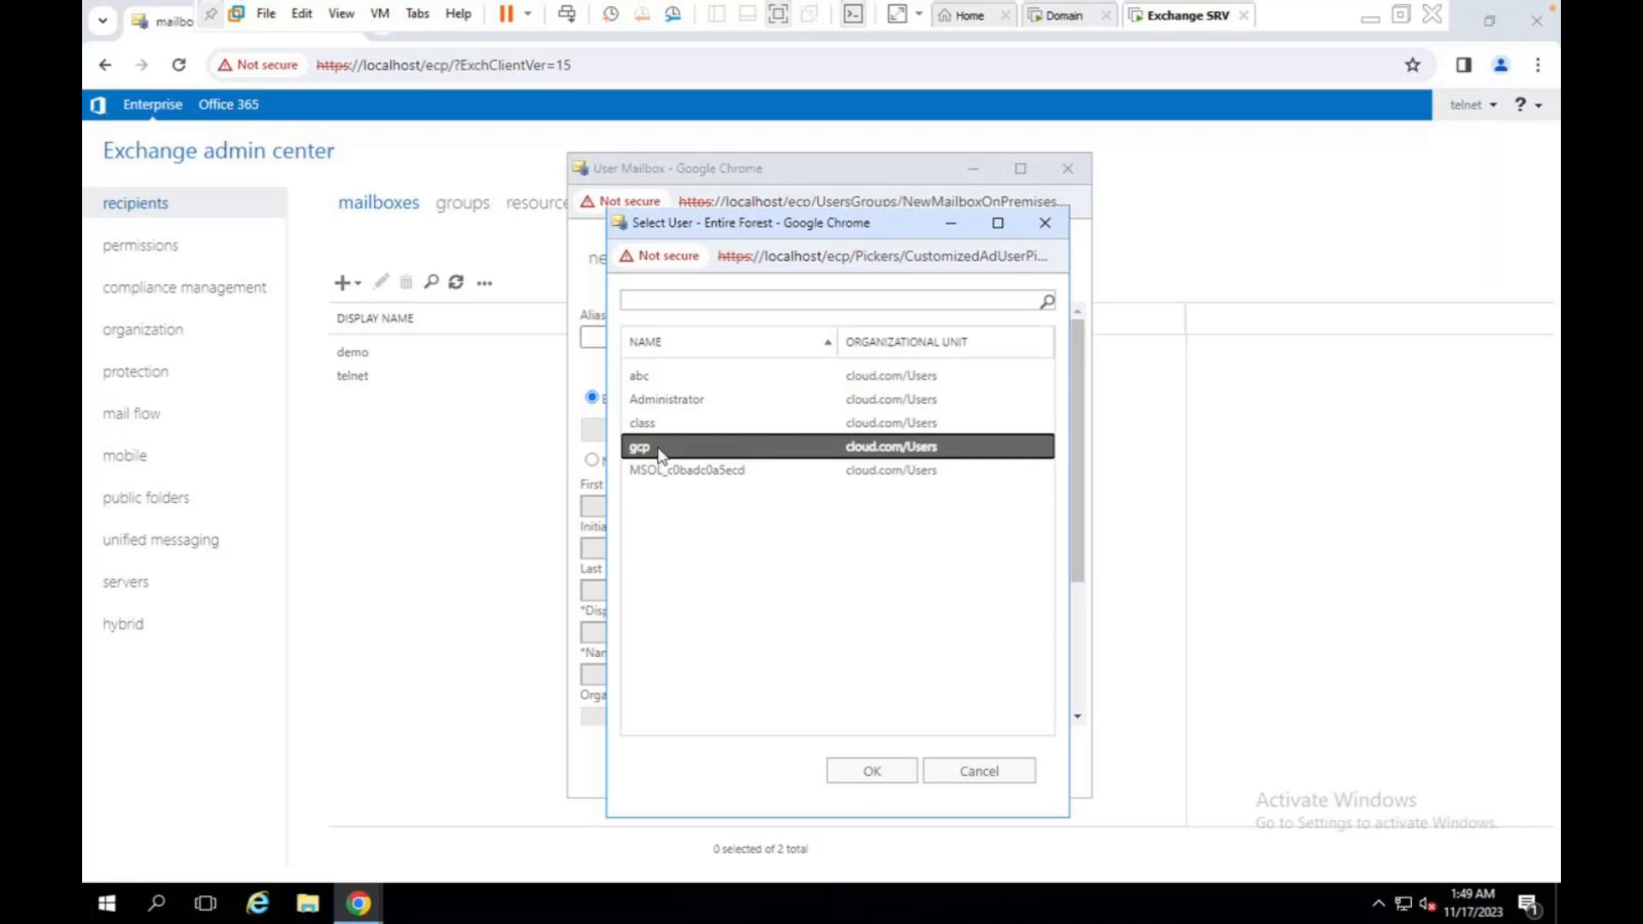
pyautogui.click(1065, 16)
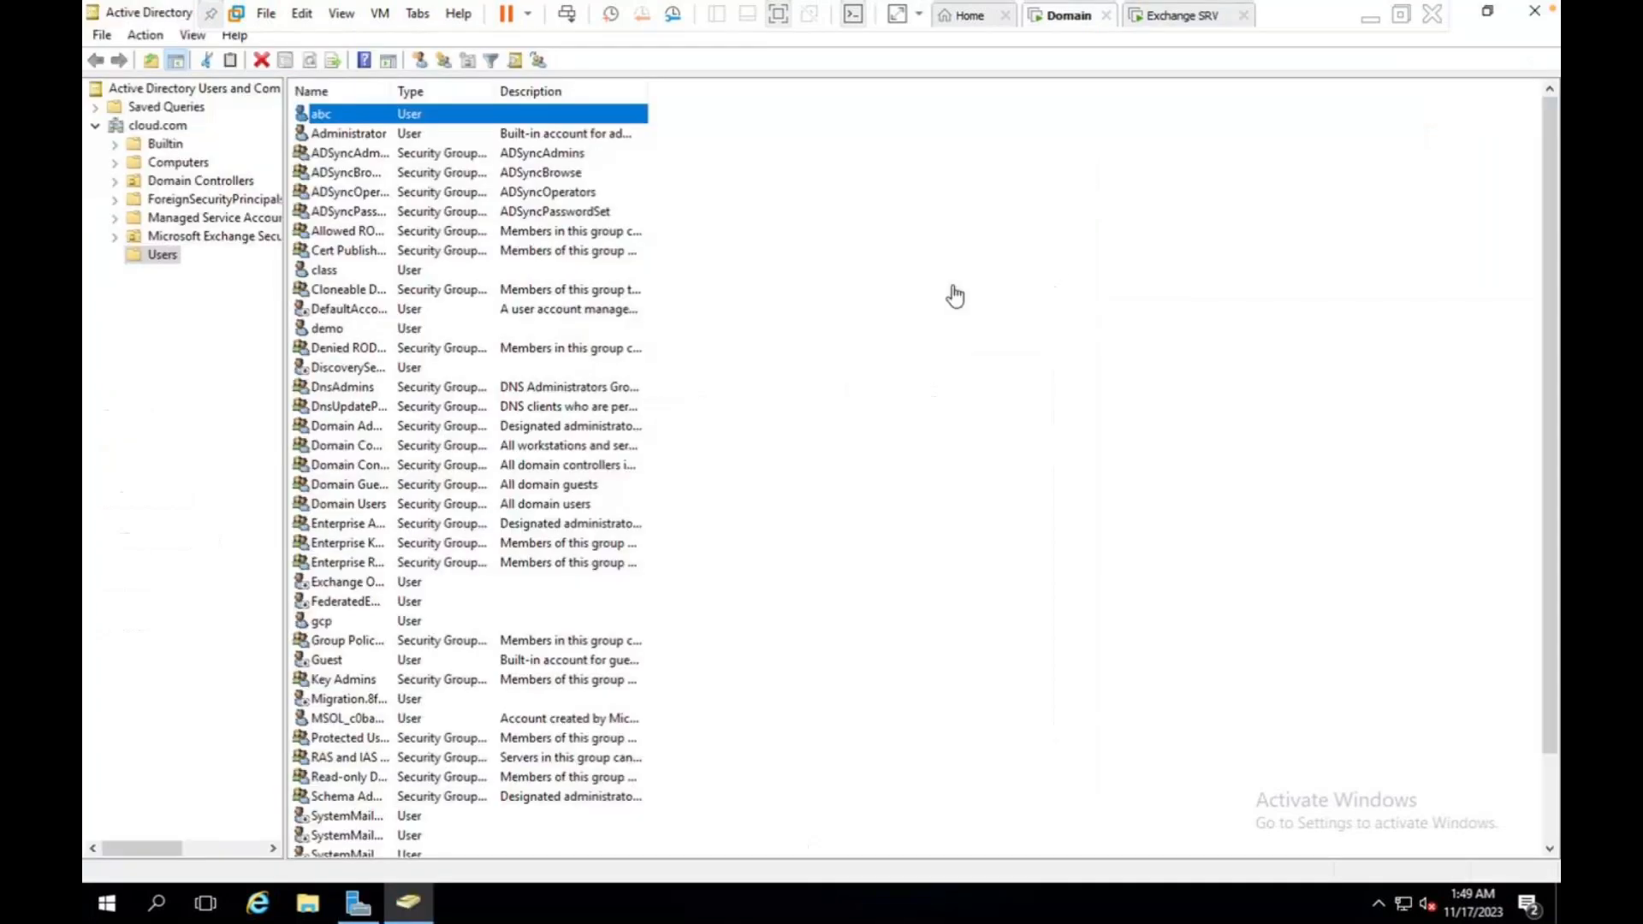
pyautogui.click(344, 271)
pyautogui.click(336, 622)
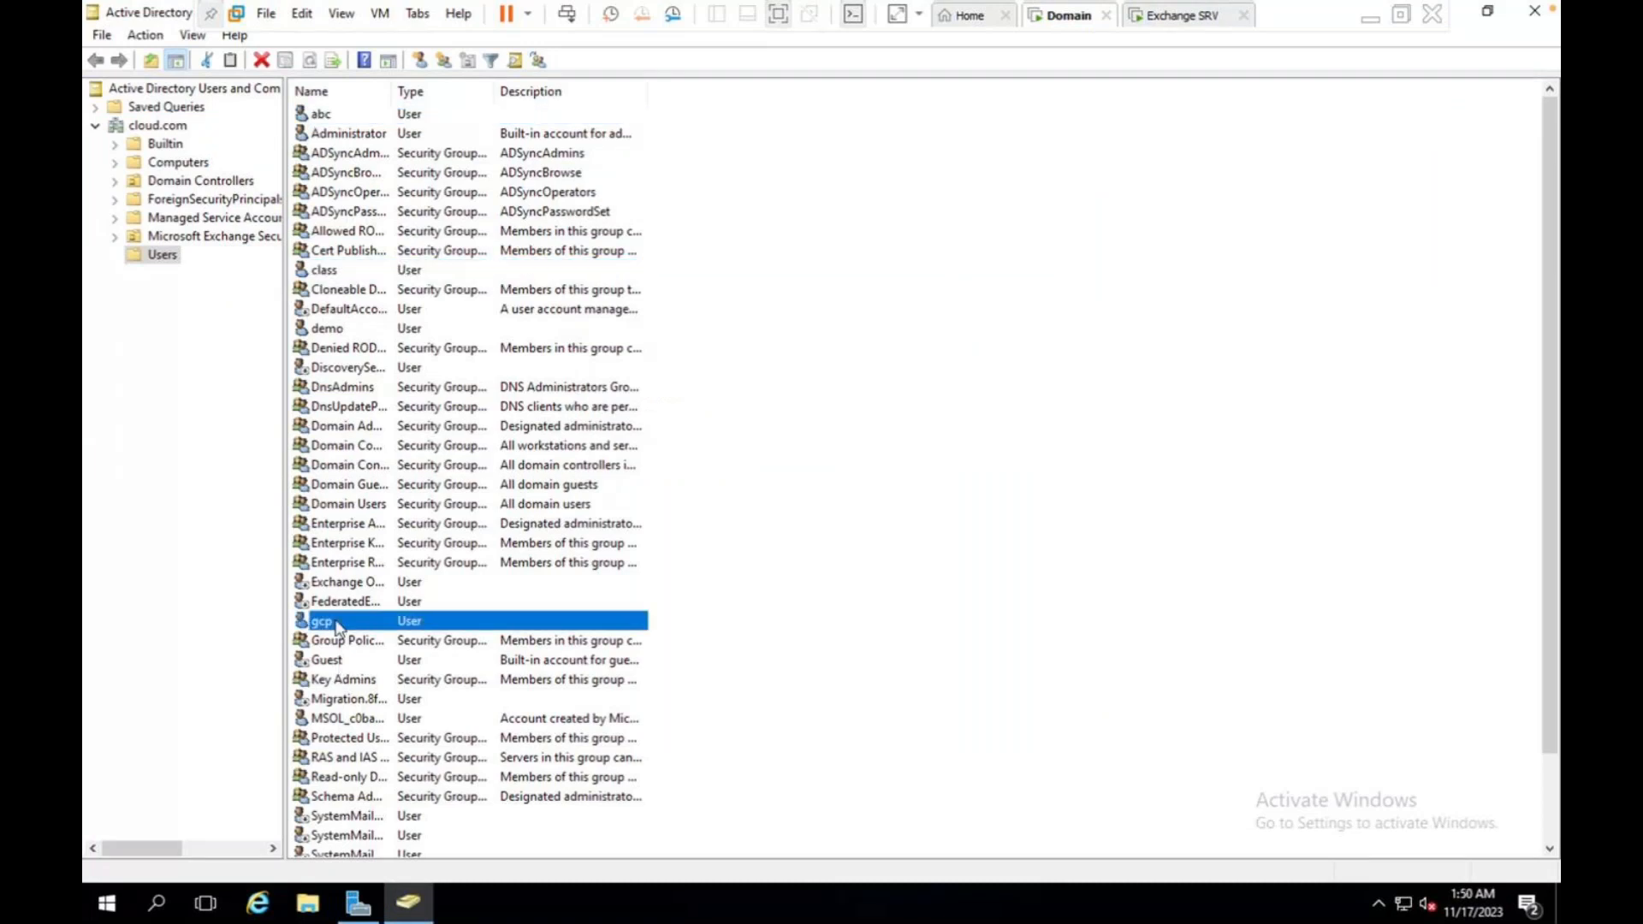
pyautogui.click(1185, 19)
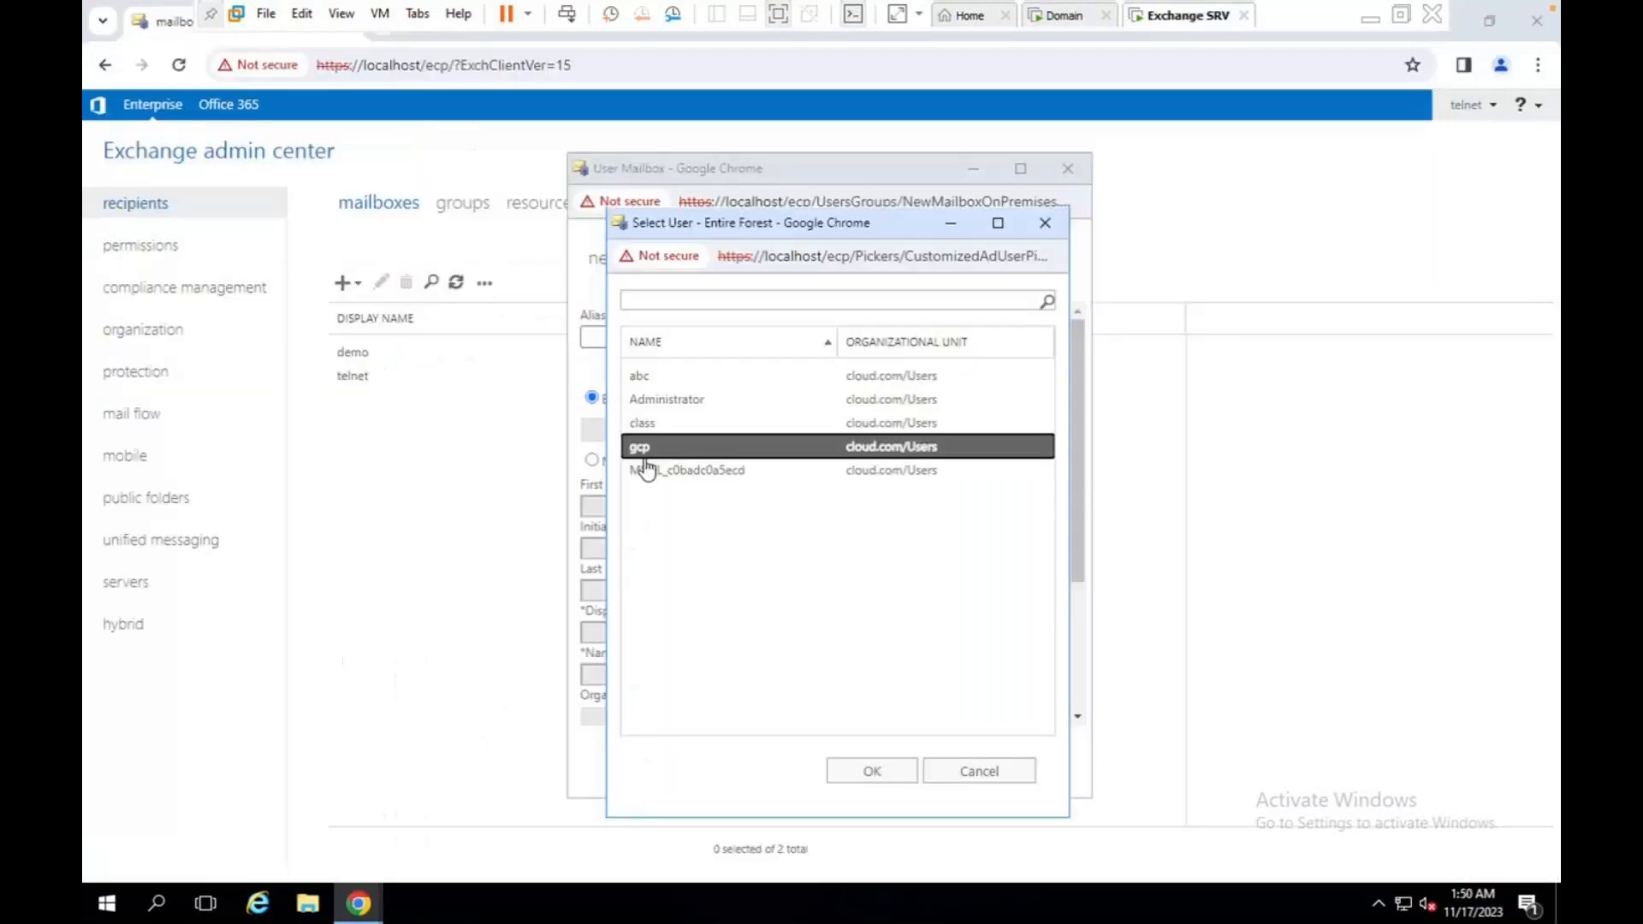
pyautogui.click(874, 775)
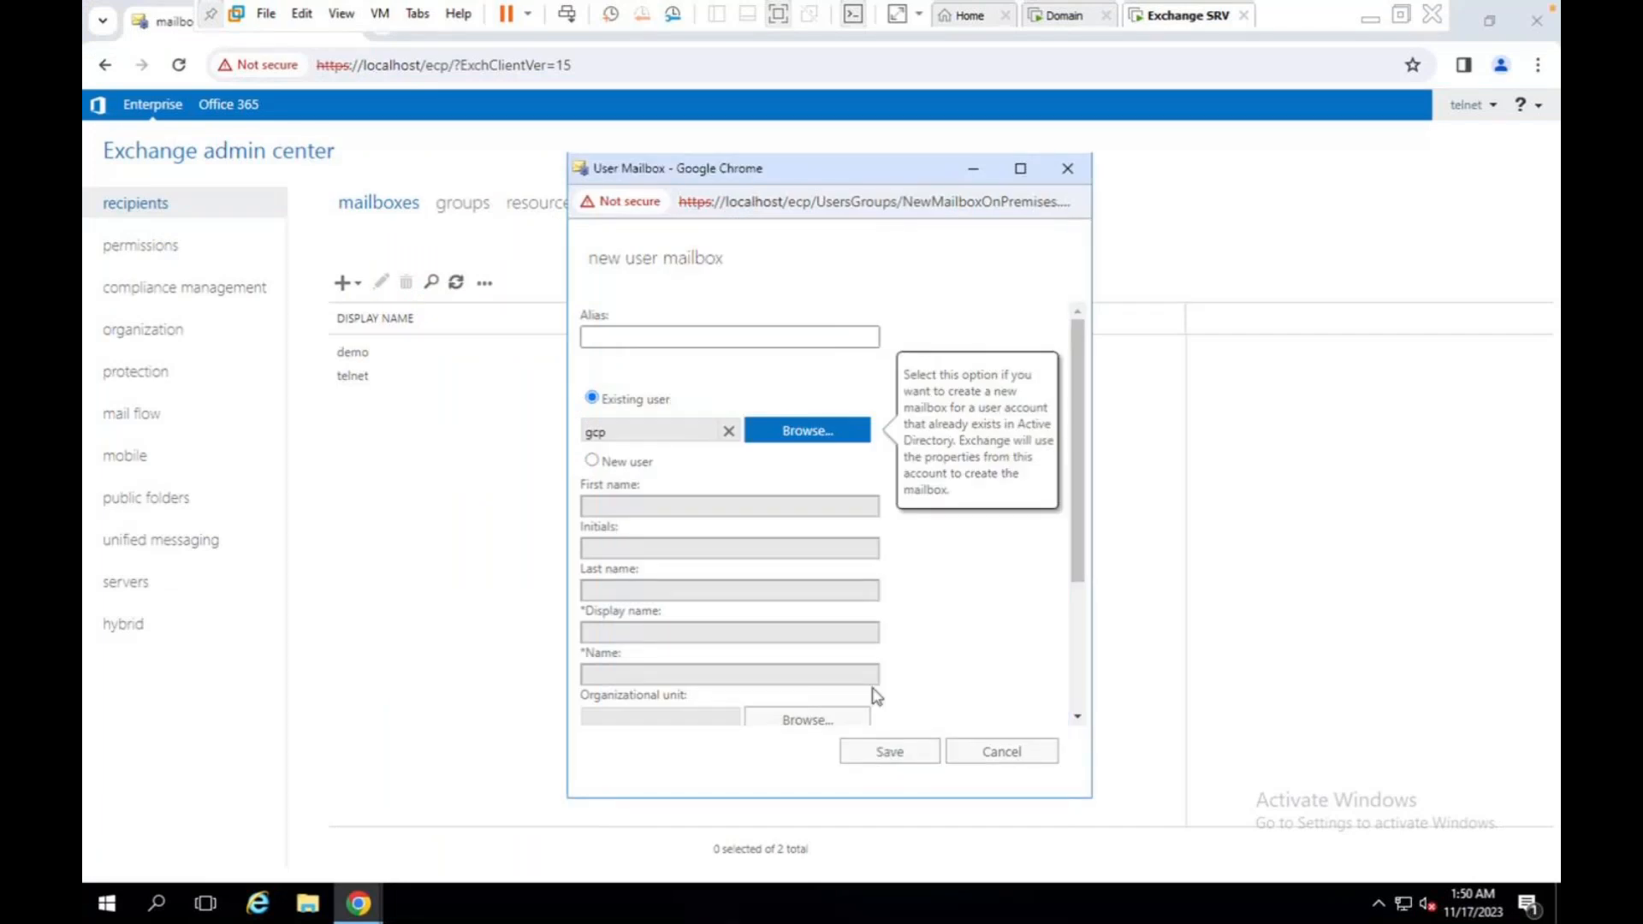
pyautogui.click(667, 511)
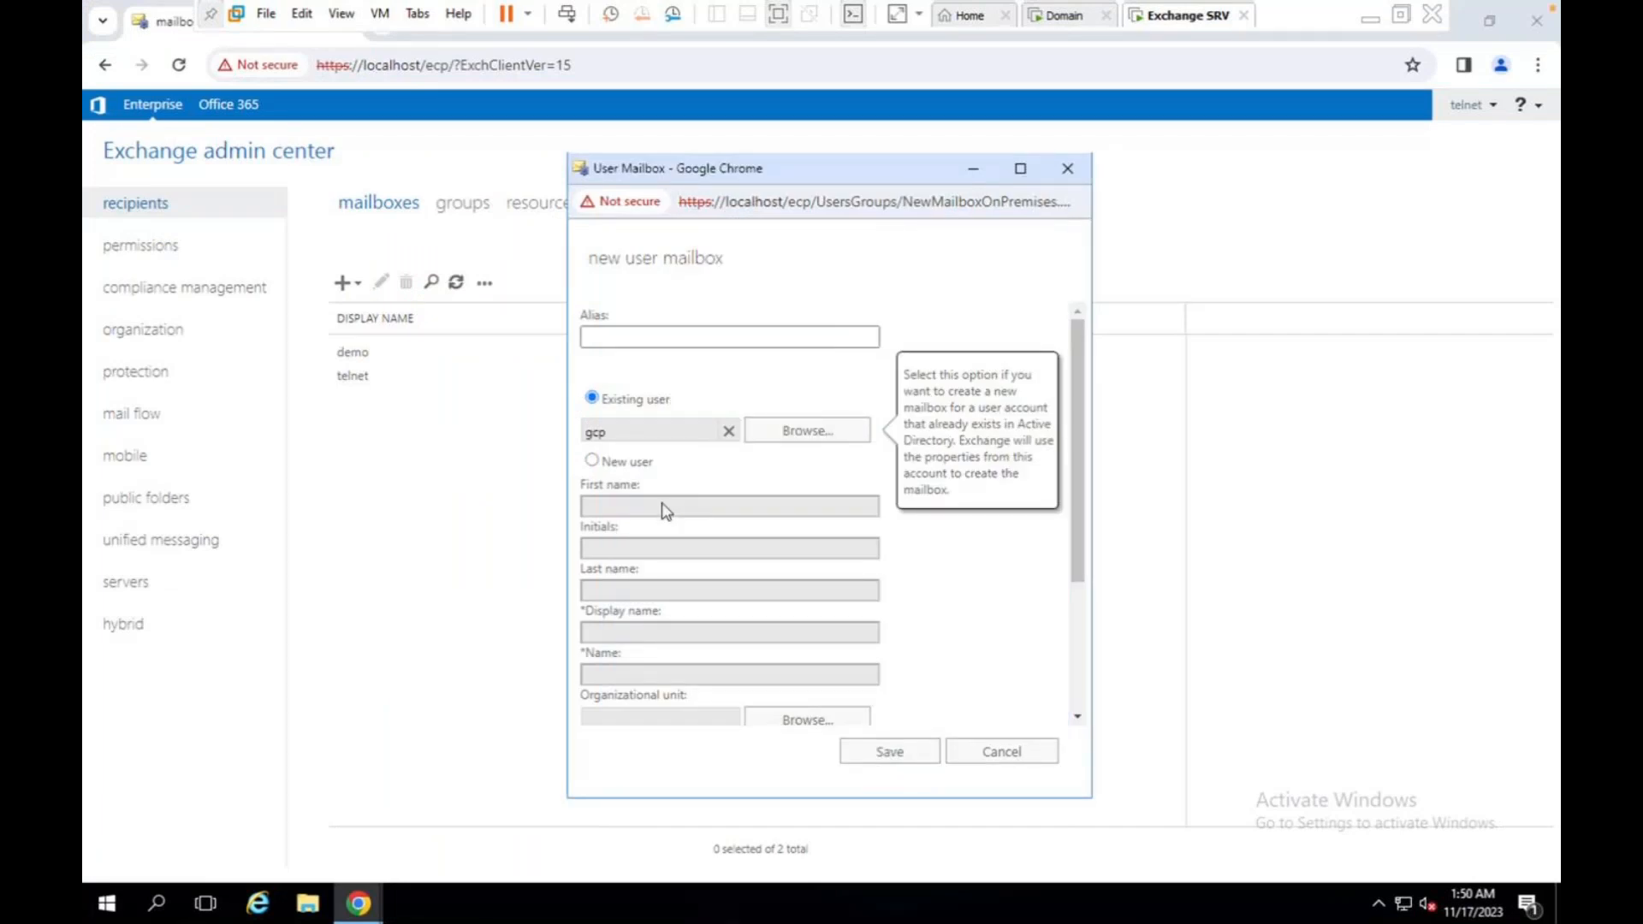
pyautogui.scroll(-3, 667, 597)
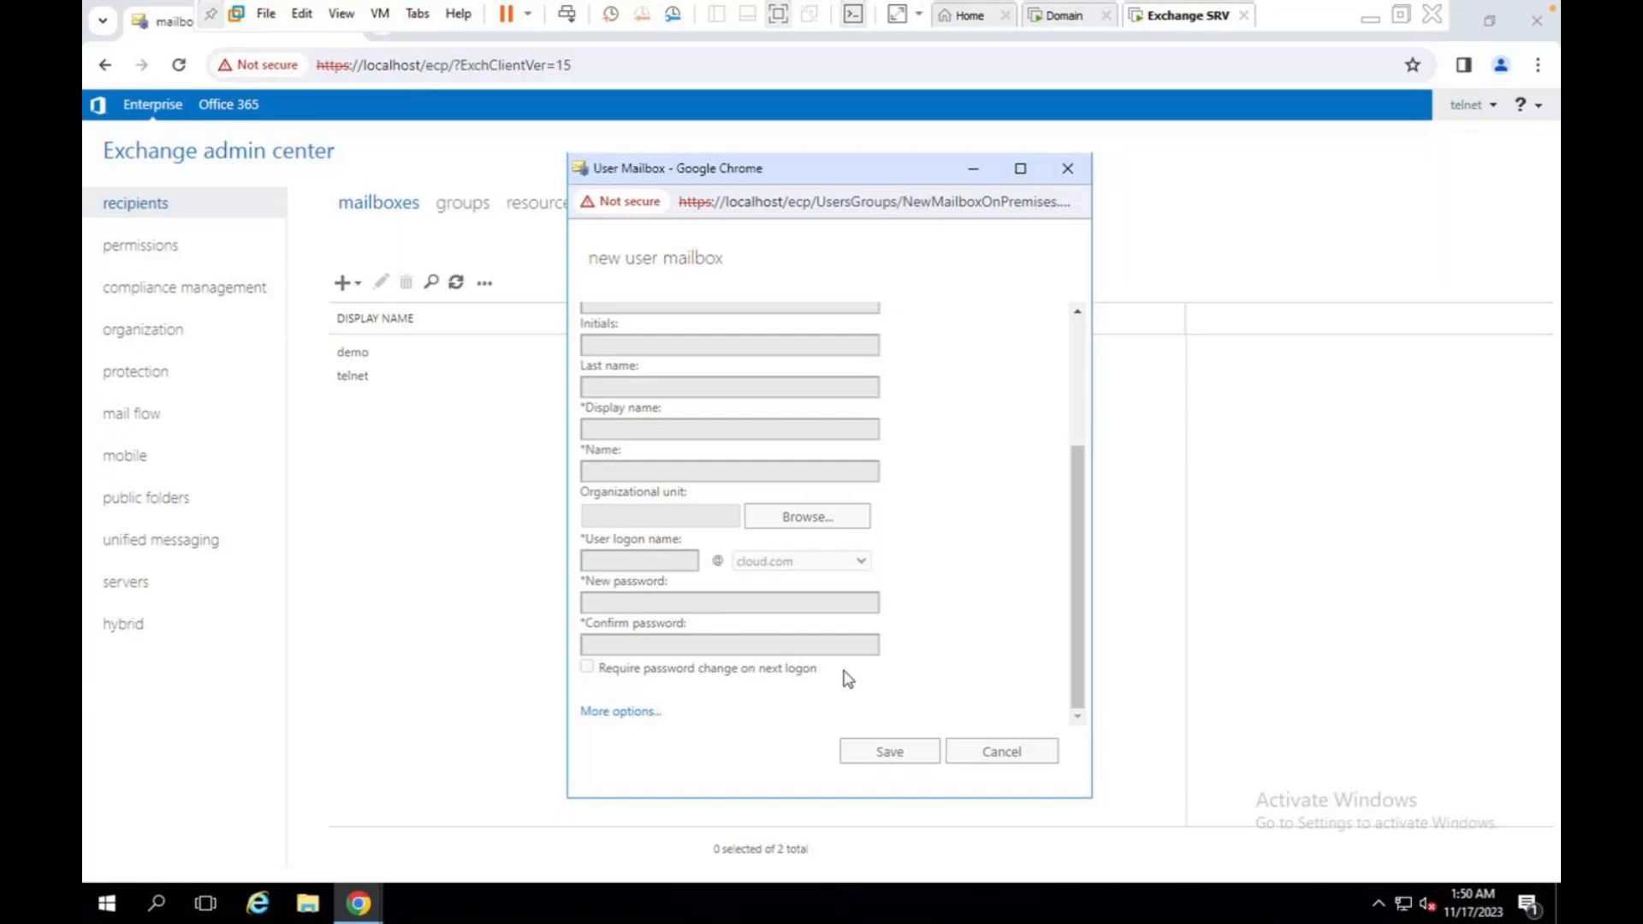
pyautogui.scroll(5, 846, 678)
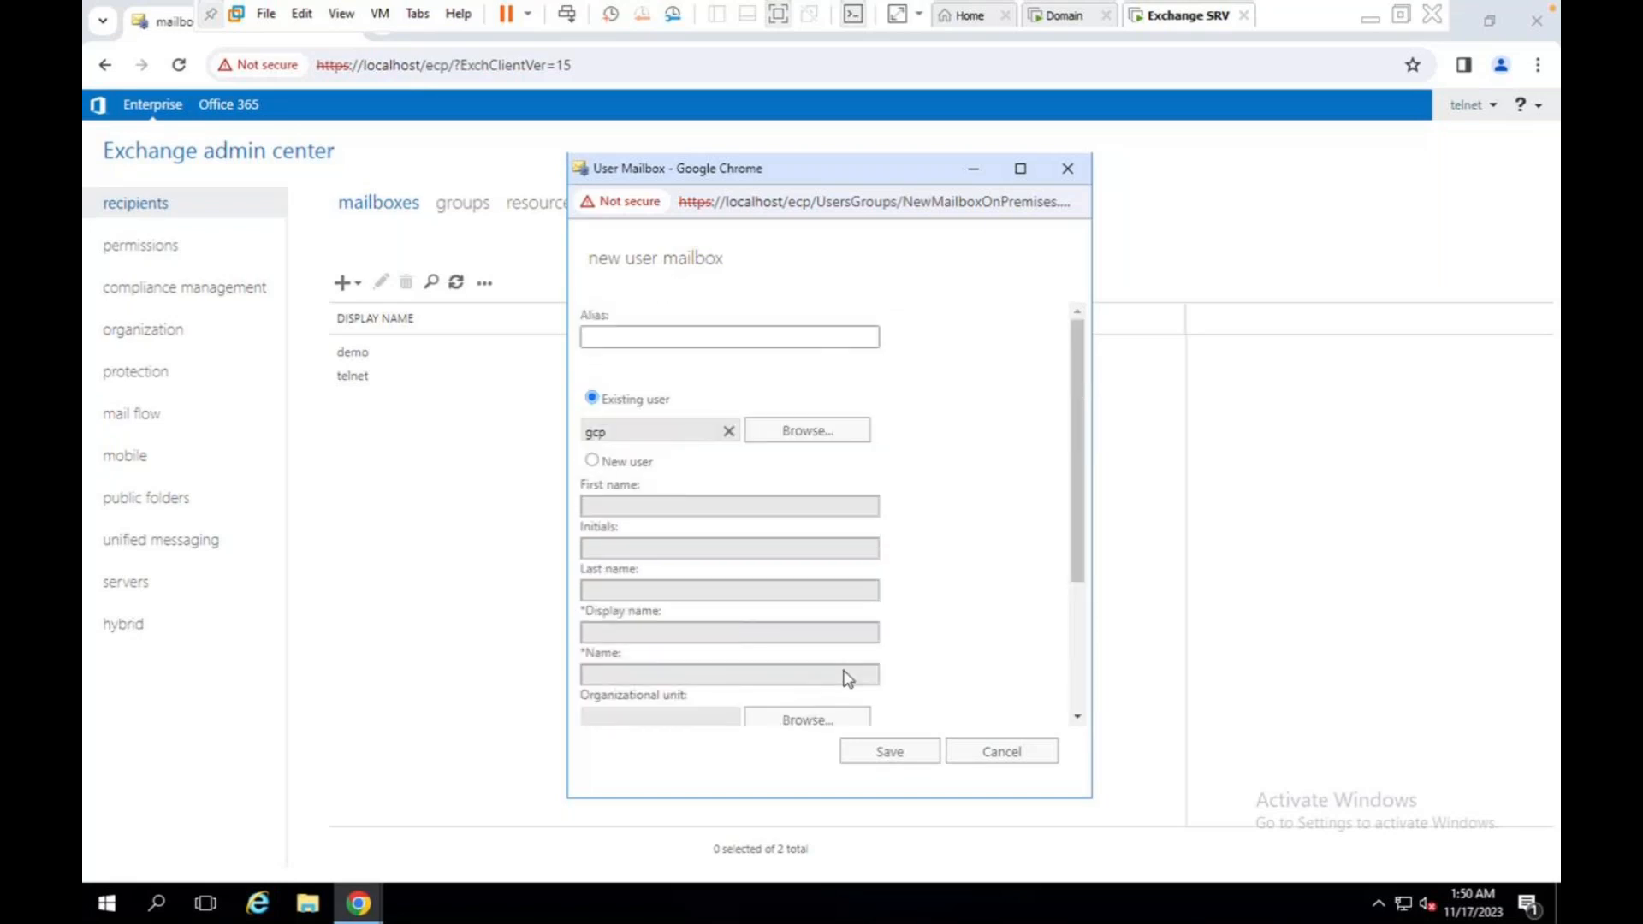
pyautogui.scroll(-5, 847, 678)
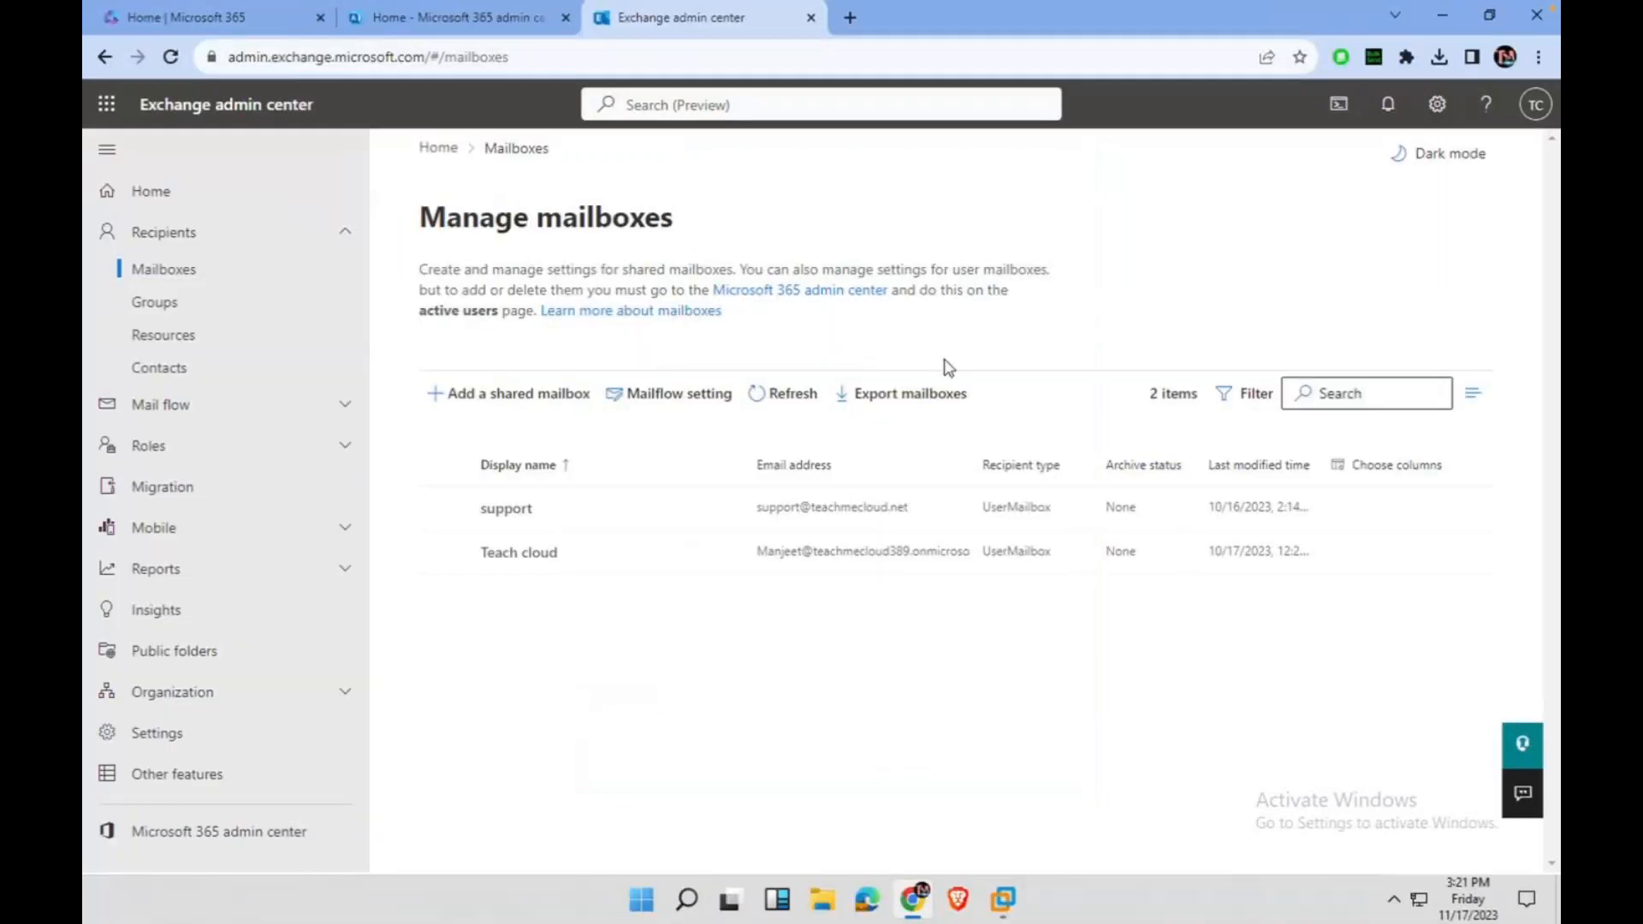
# - Switch to the Microsoft 365 admin center and examine the tenant's registered domains under its settings
pyautogui.click(406, 16)
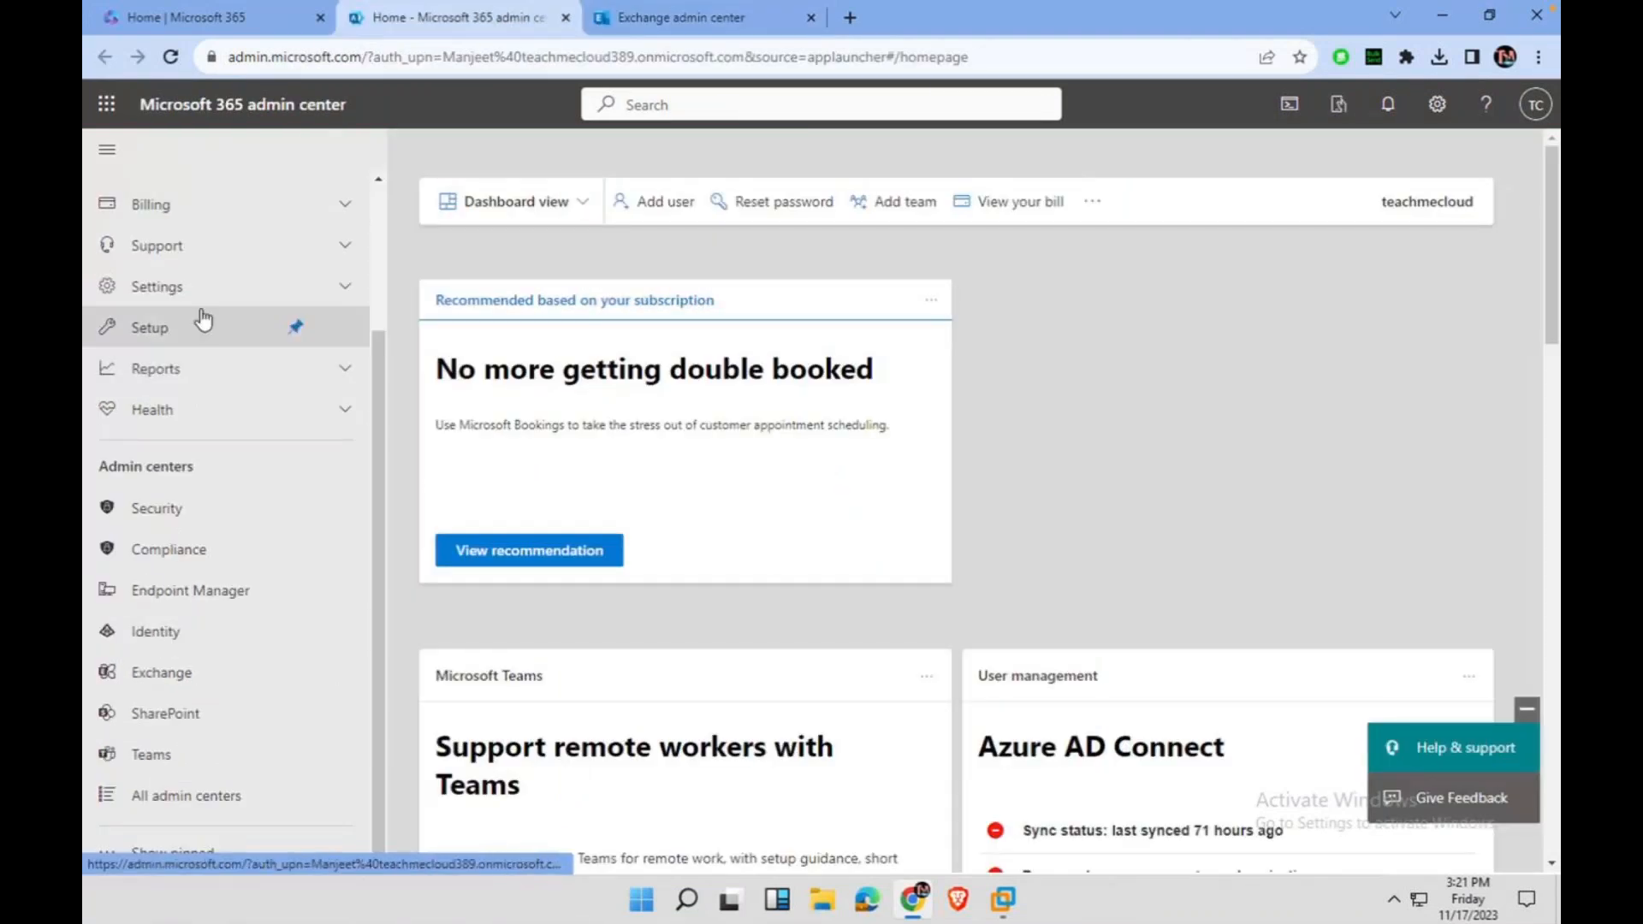
pyautogui.scroll(2, 202, 319)
pyautogui.click(165, 517)
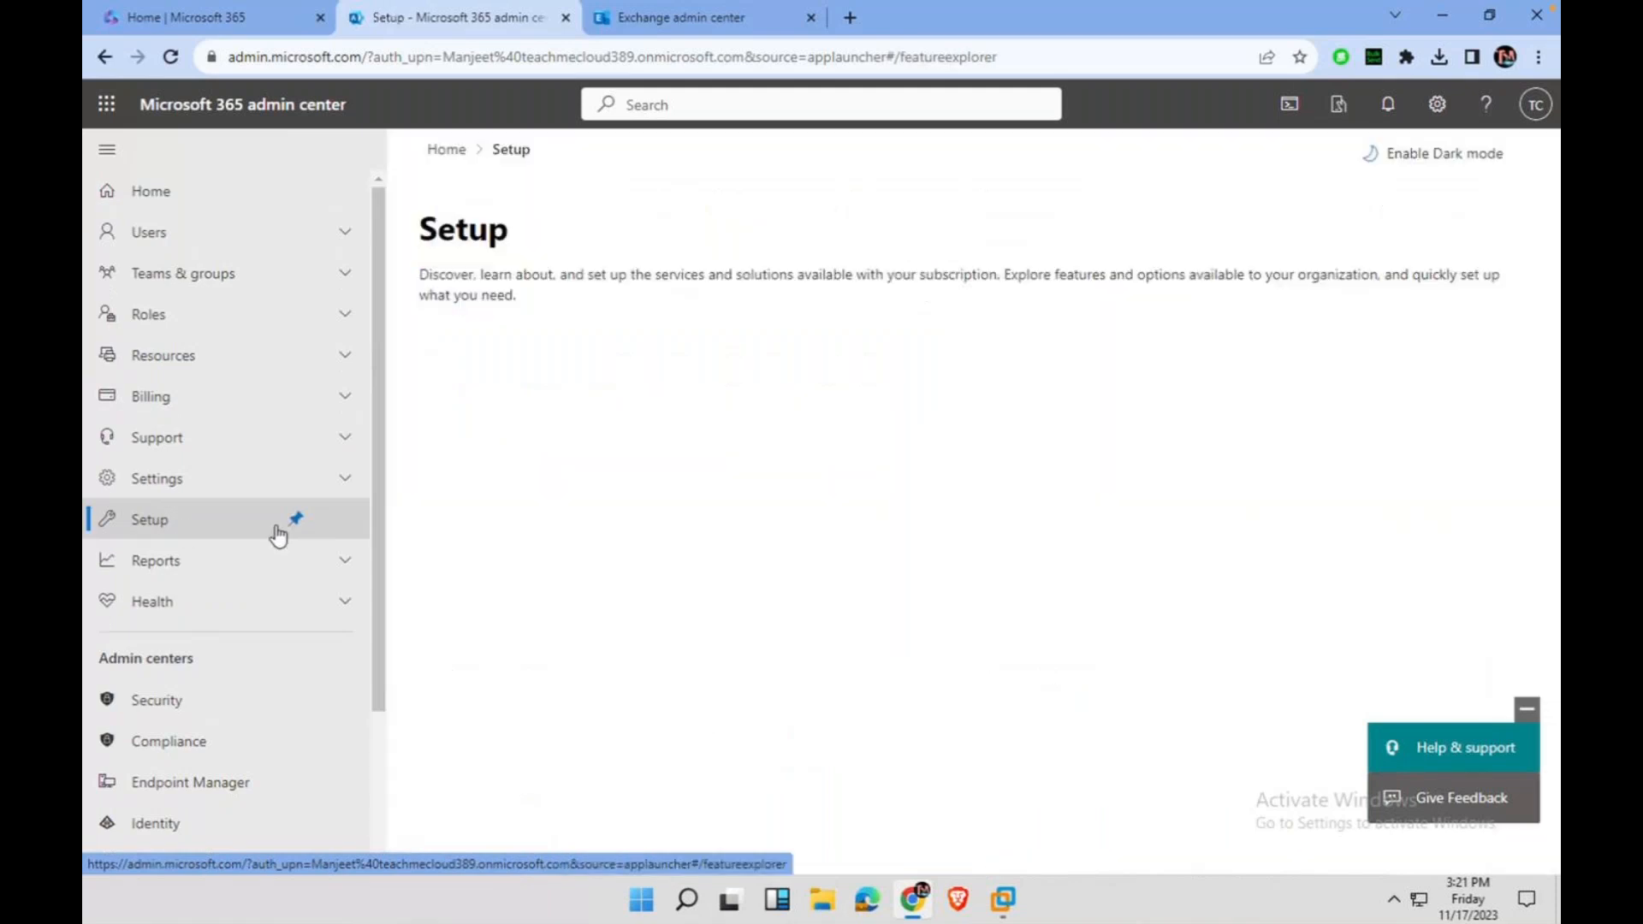
pyautogui.click(214, 478)
pyautogui.click(188, 517)
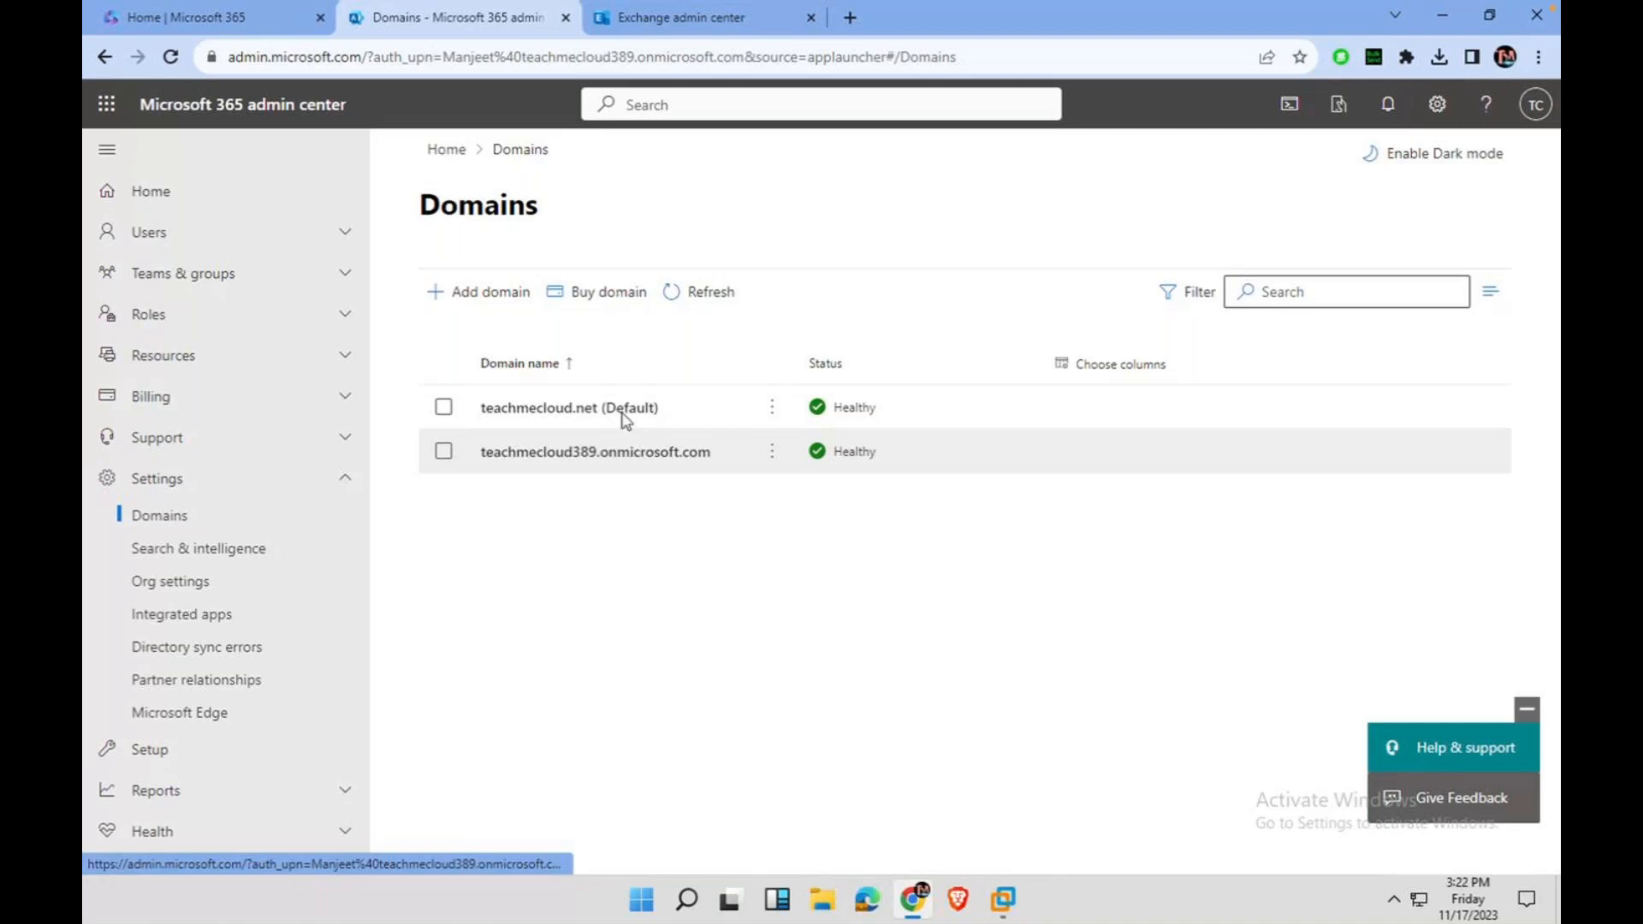
# - On the Domain virtual machine, close Active Directory Users and Computers and open the UPN suffix properties of Active Directory Domains and Trusts
pyautogui.moveTo(1006, 897)
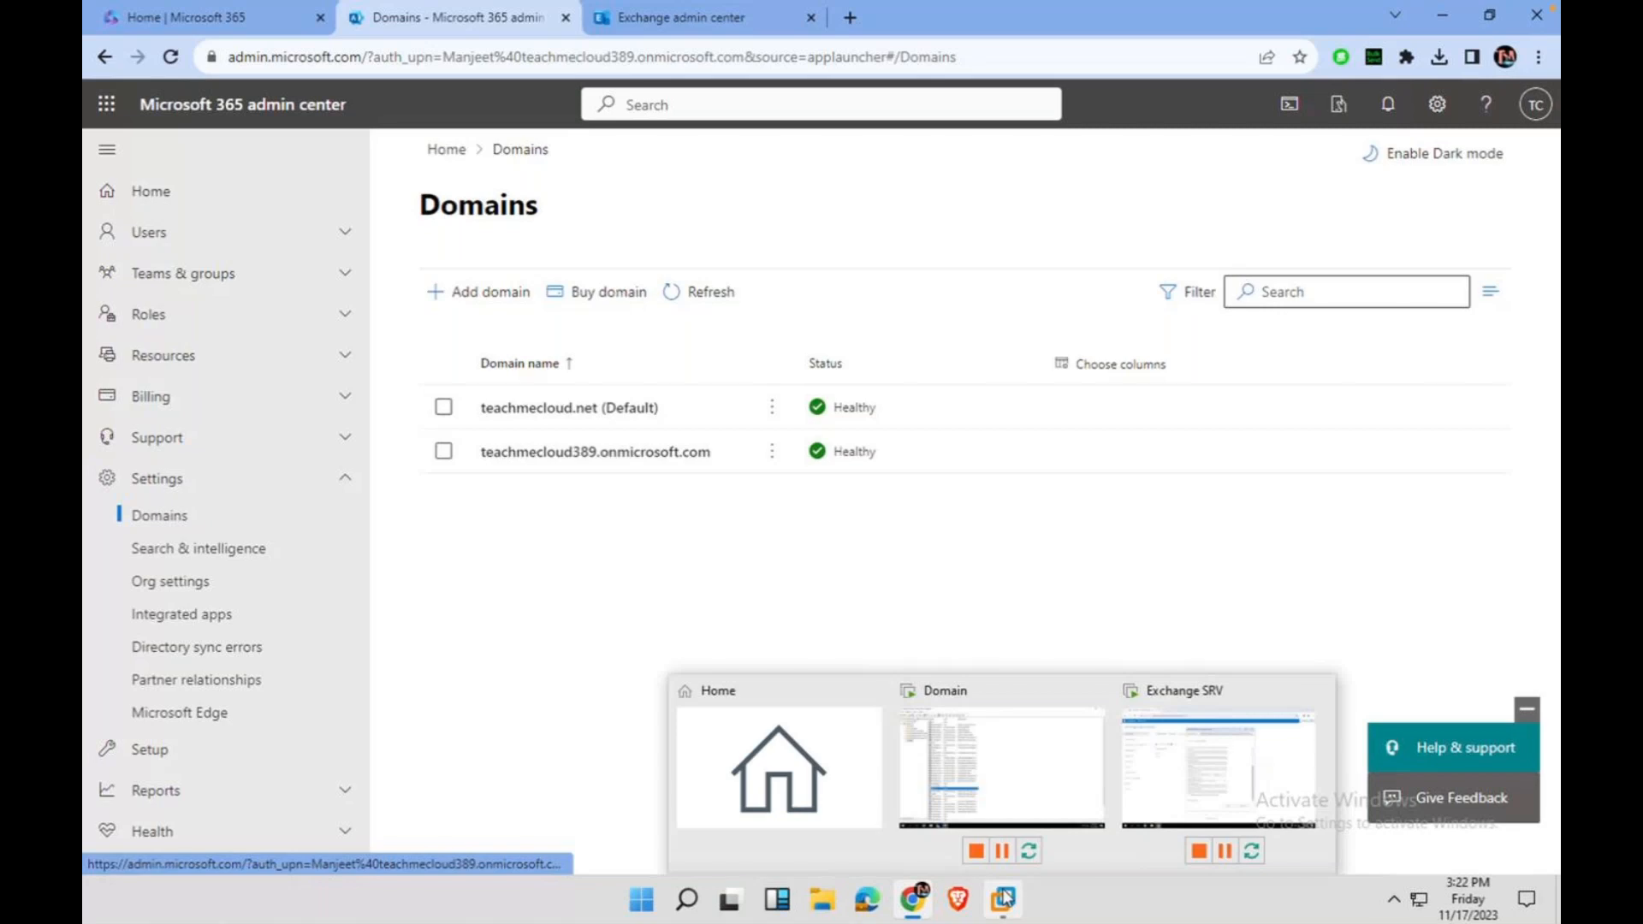
pyautogui.click(979, 705)
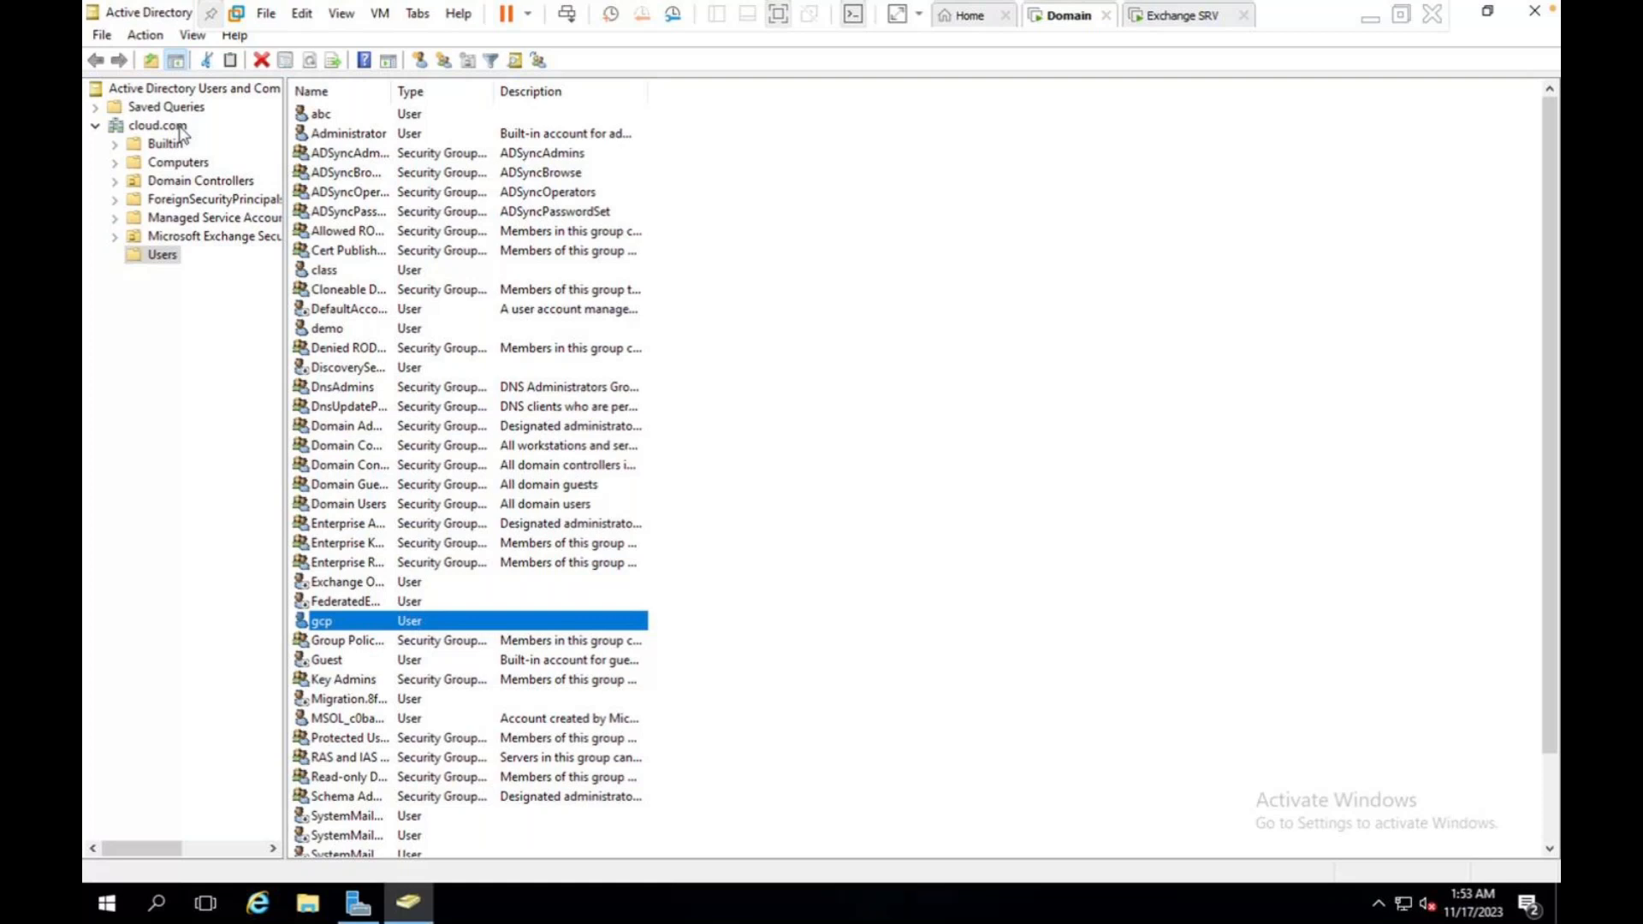
pyautogui.click(1537, 13)
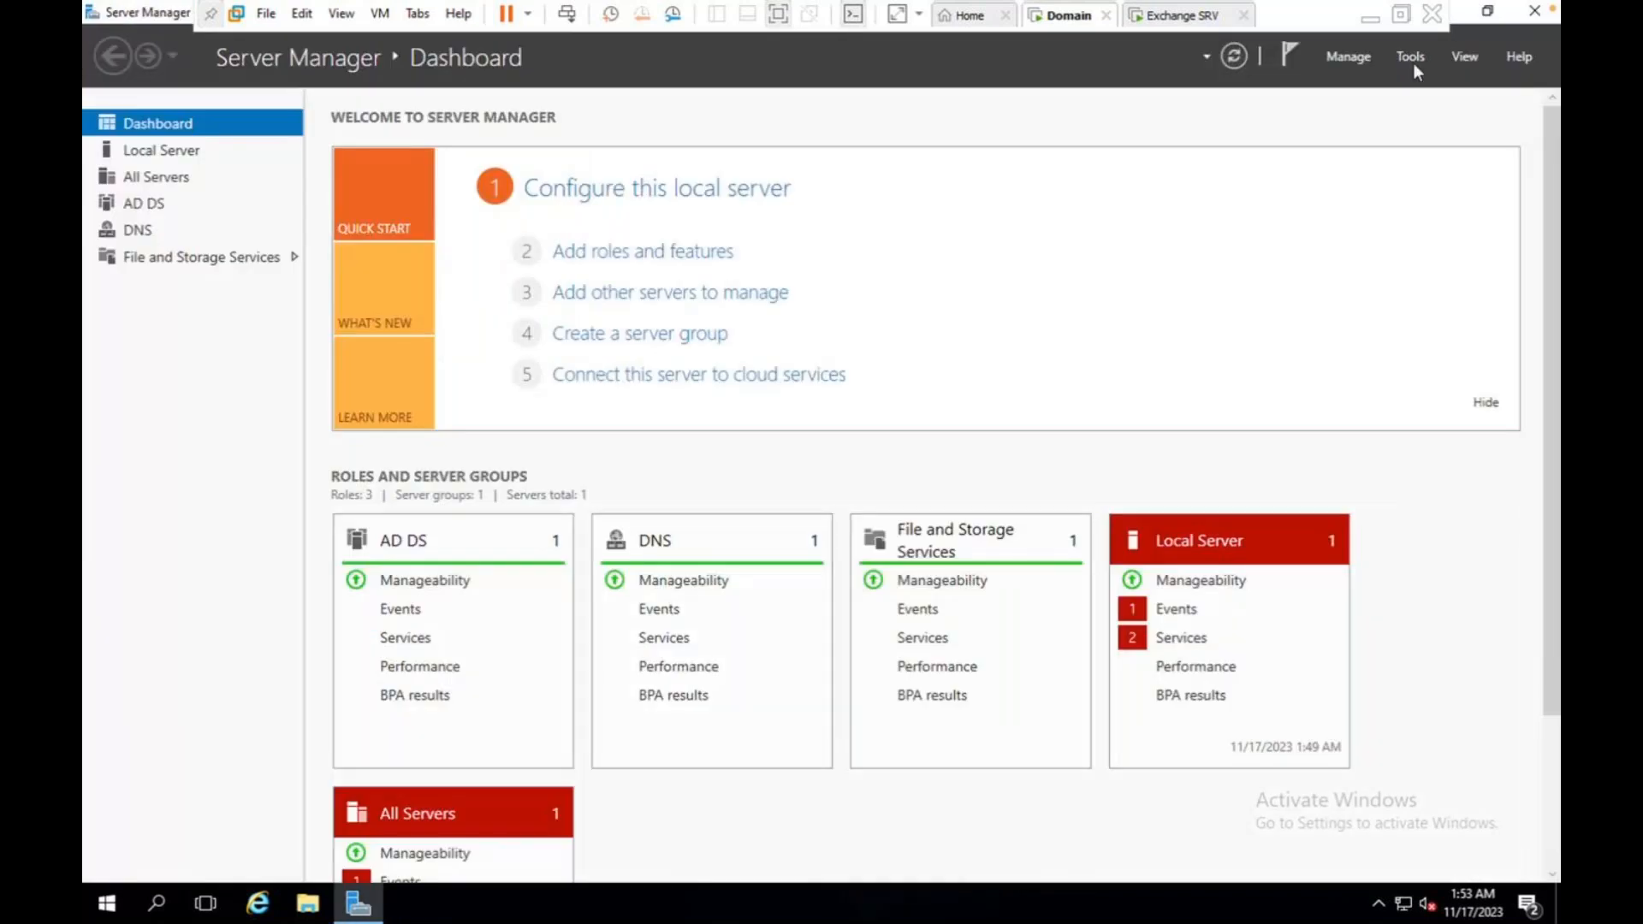
pyautogui.click(1411, 58)
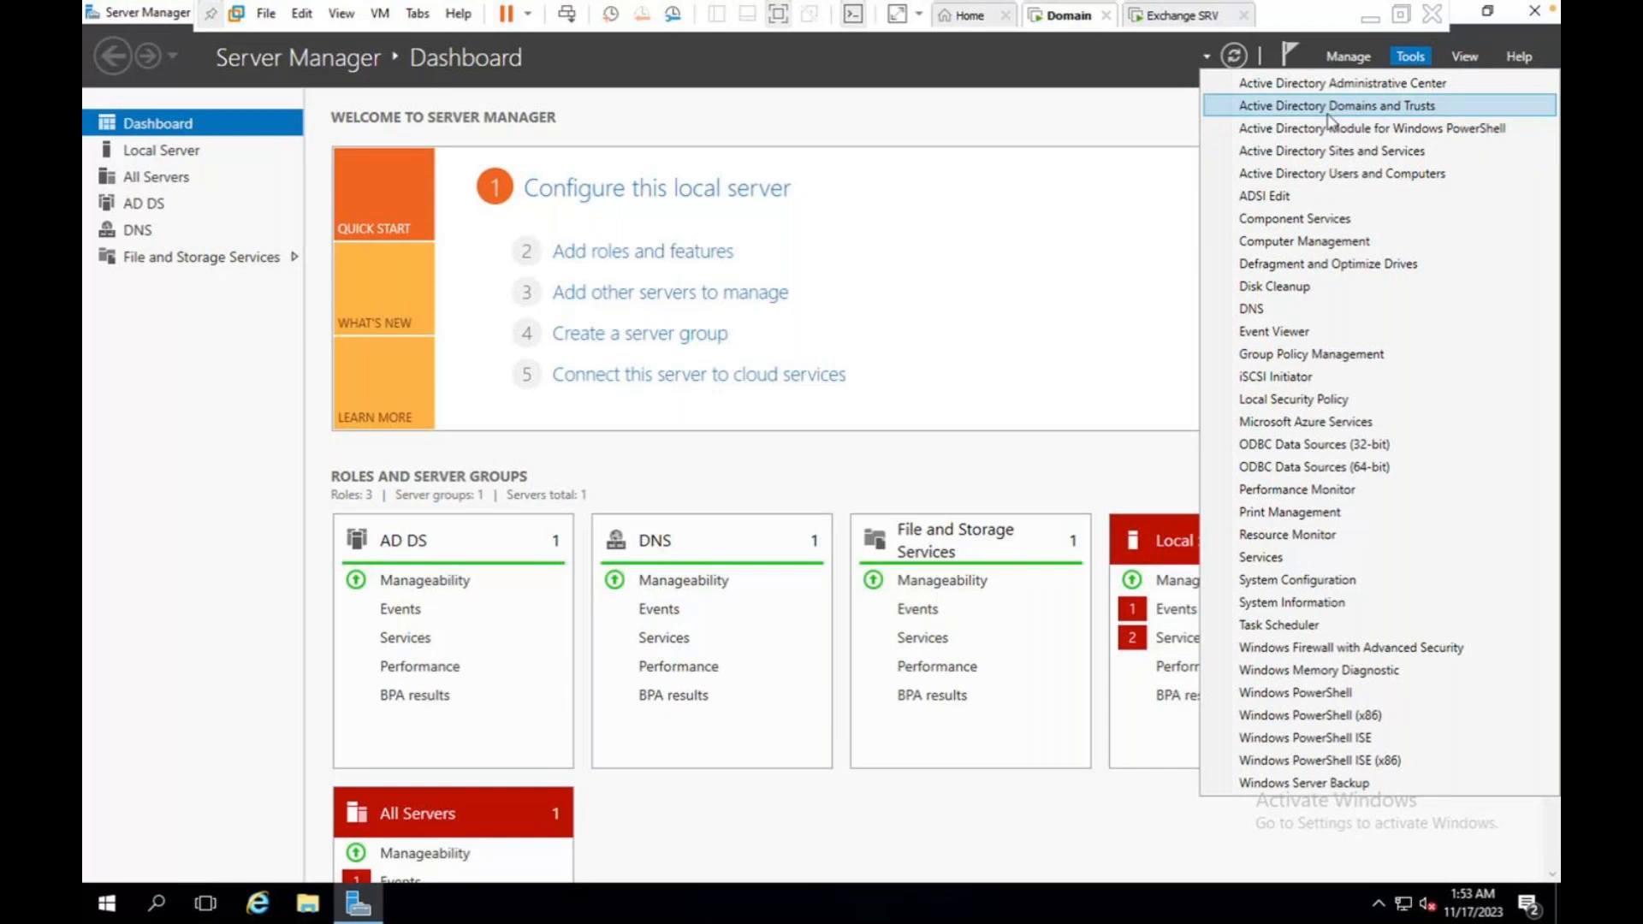
pyautogui.click(1381, 106)
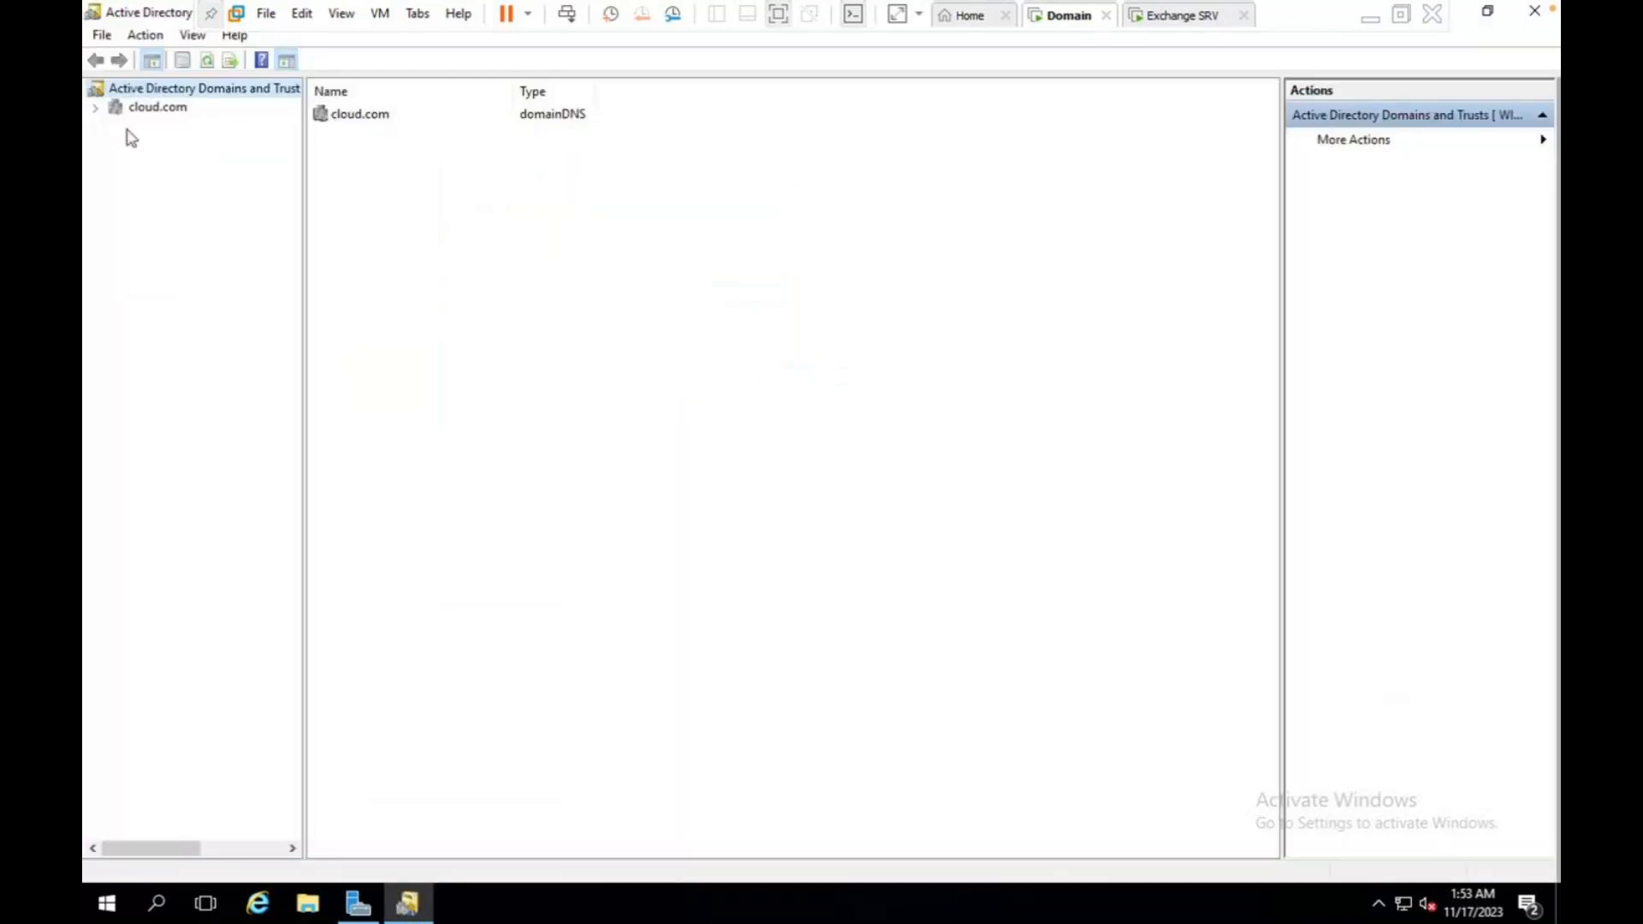
pyautogui.rightClick(167, 91)
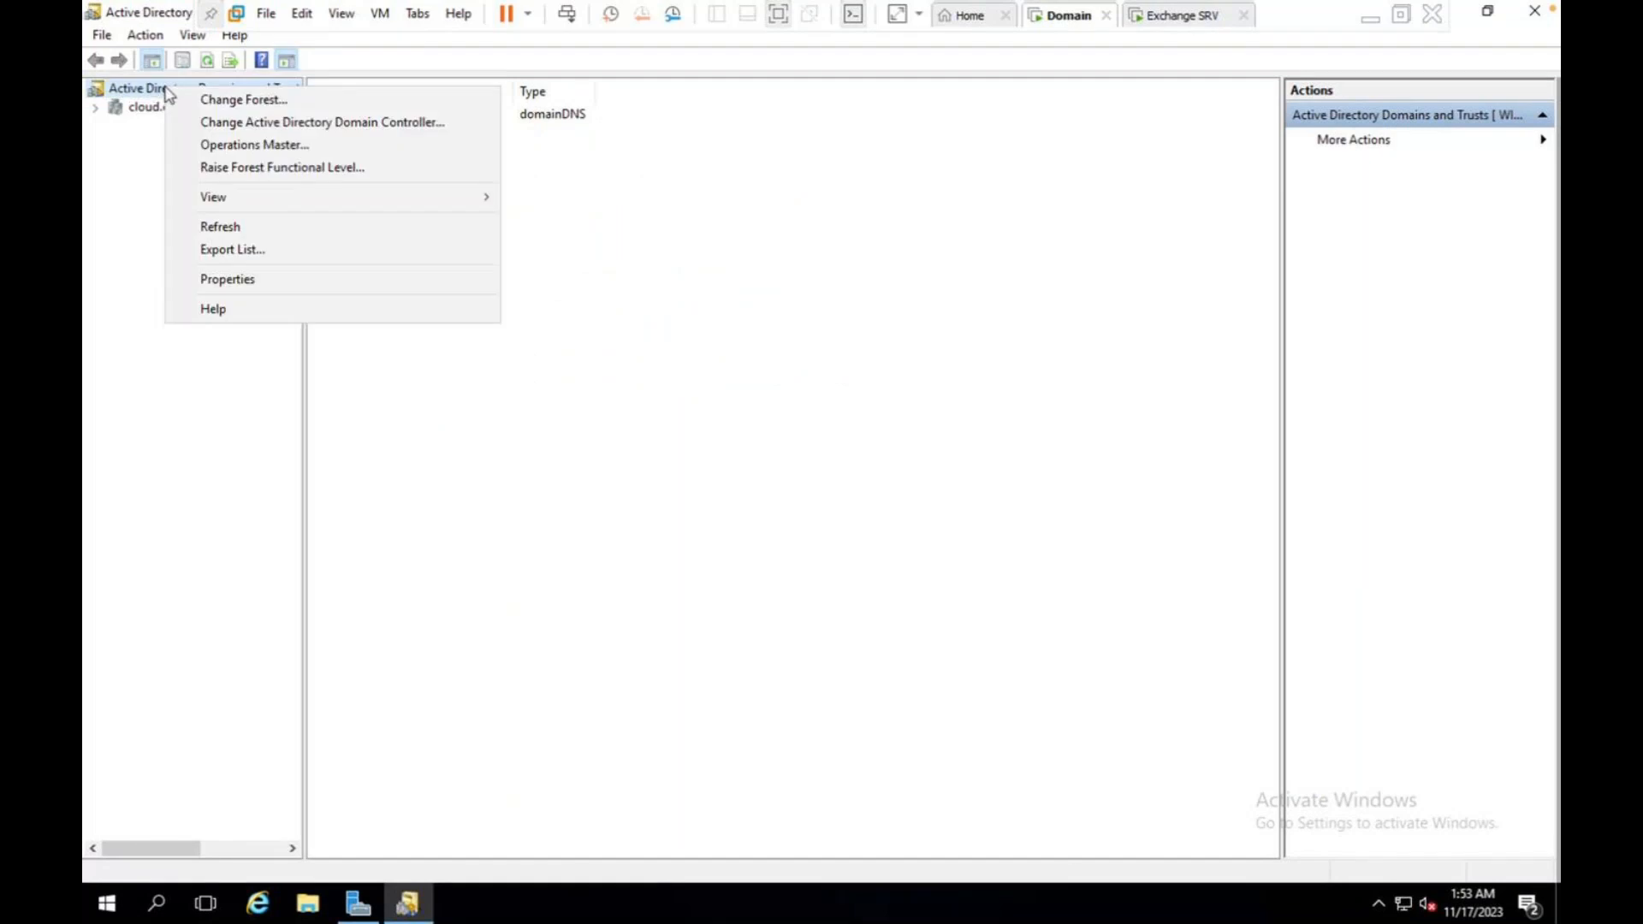
pyautogui.click(234, 280)
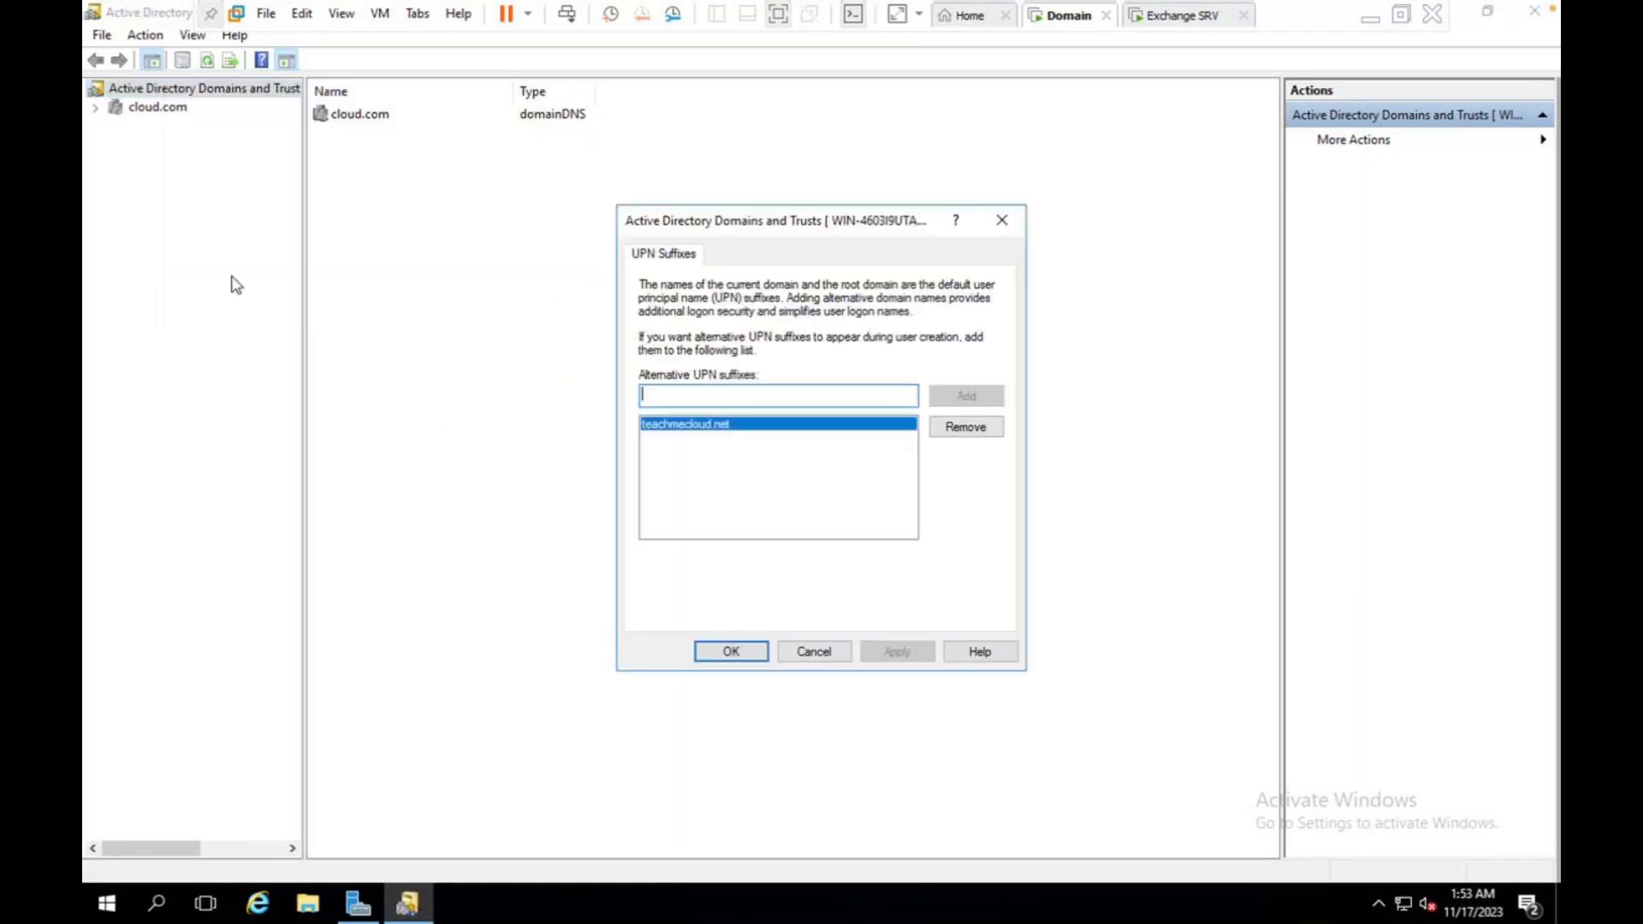
# - Remove the alternative UPN suffix teachmecloud.net, add it back and apply the change
pyautogui.click(965, 427)
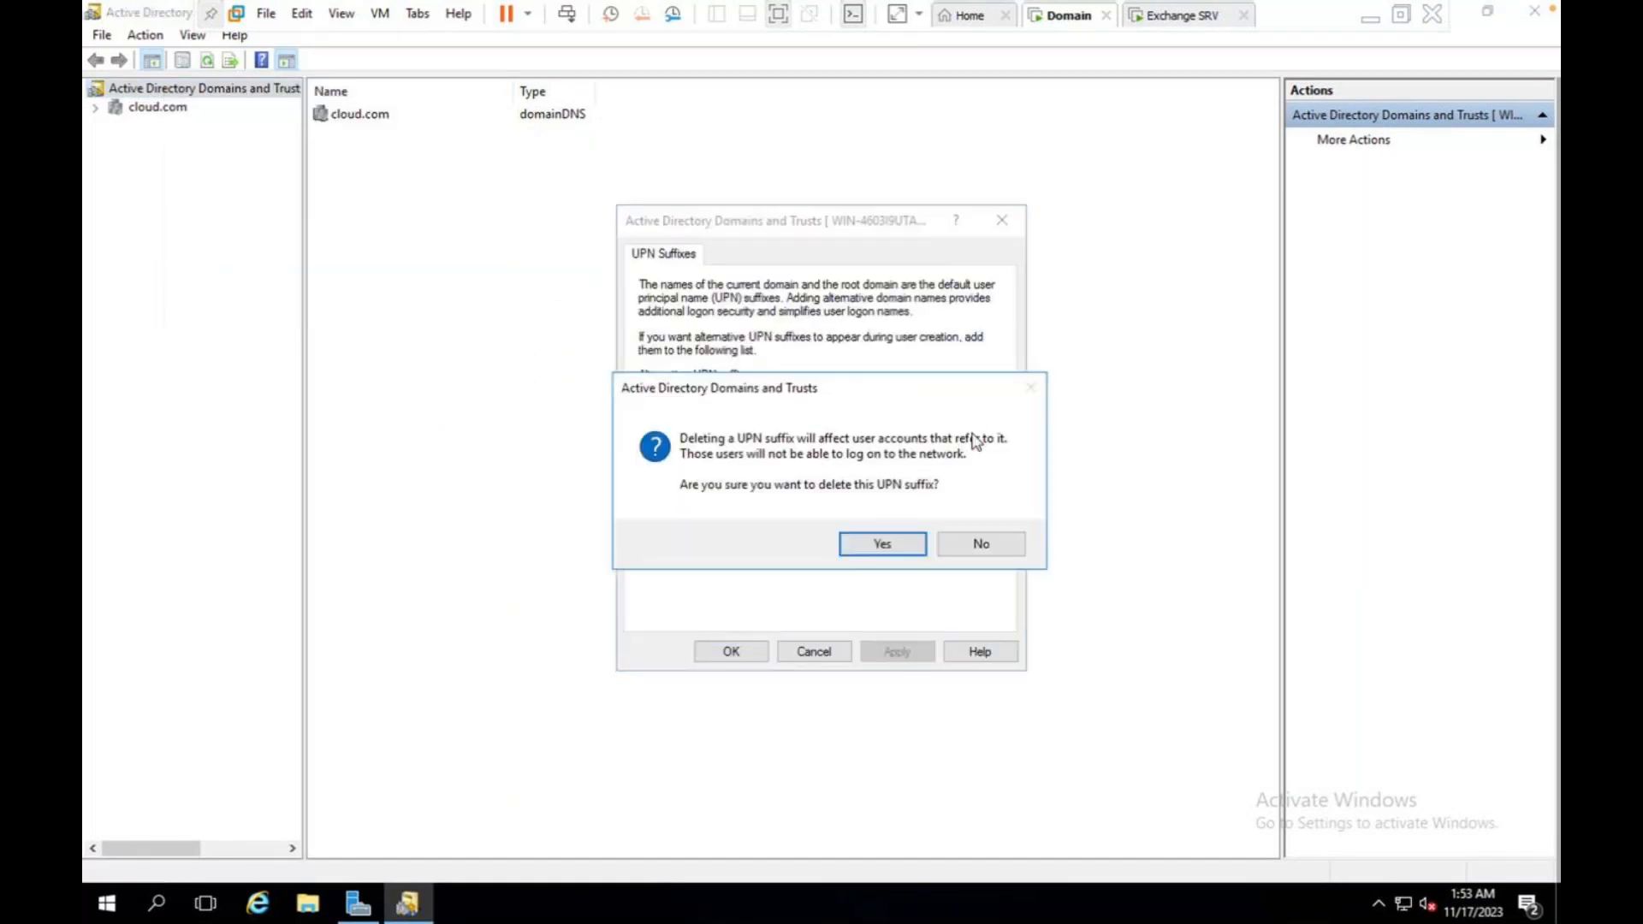
pyautogui.click(898, 553)
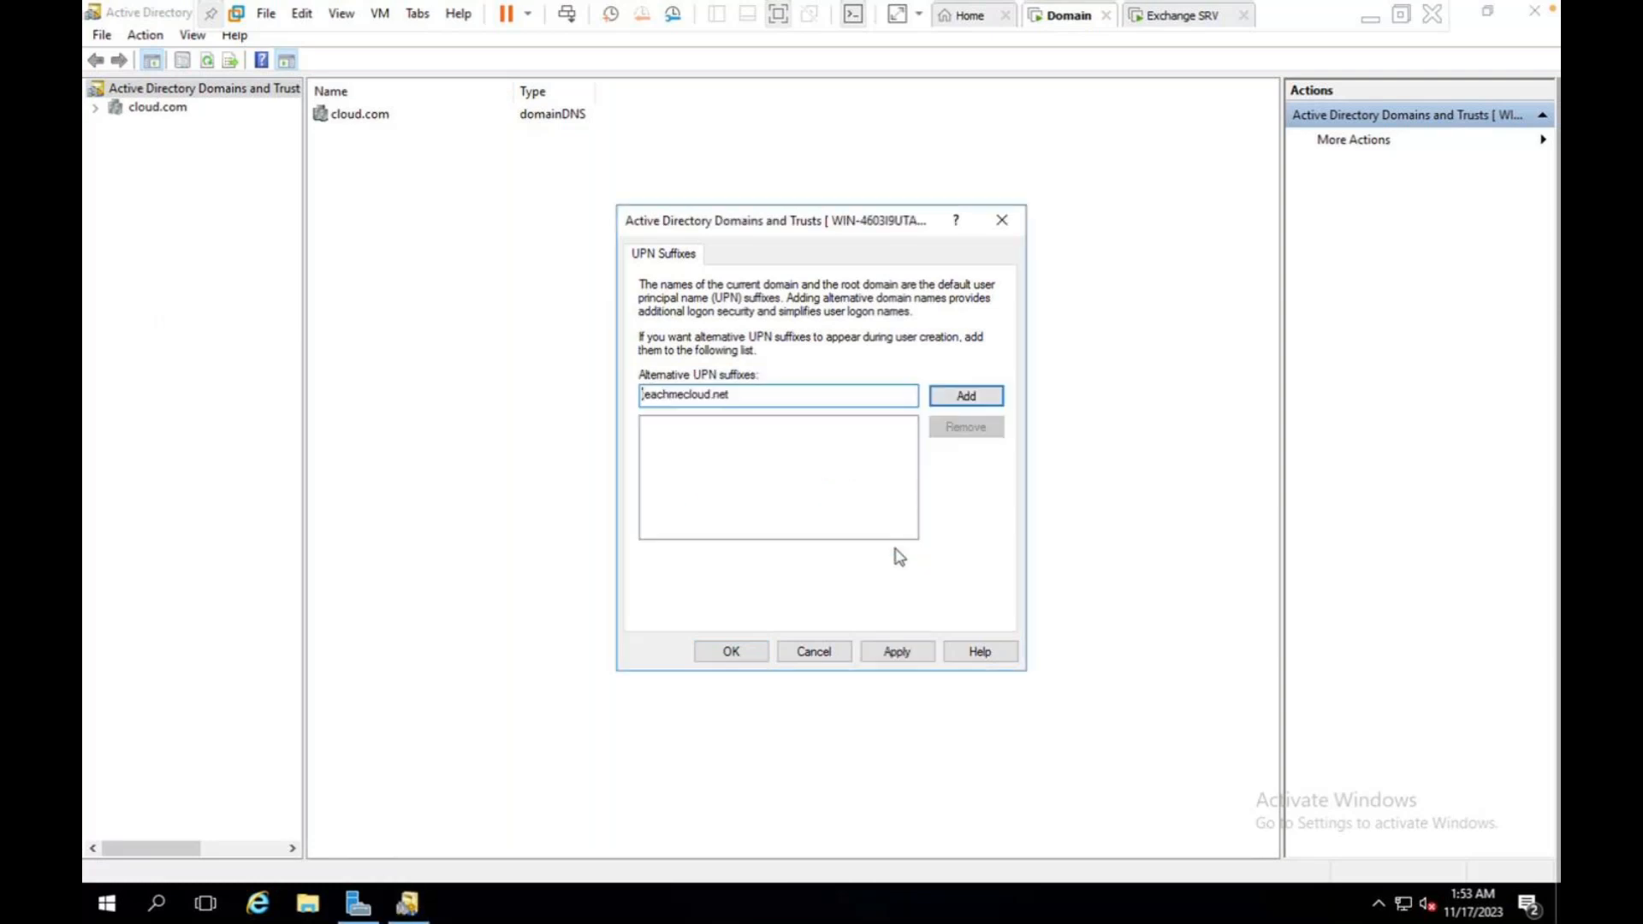
pyautogui.moveTo(791, 401); pyautogui.dragTo(468, 422)
pyautogui.click(966, 396)
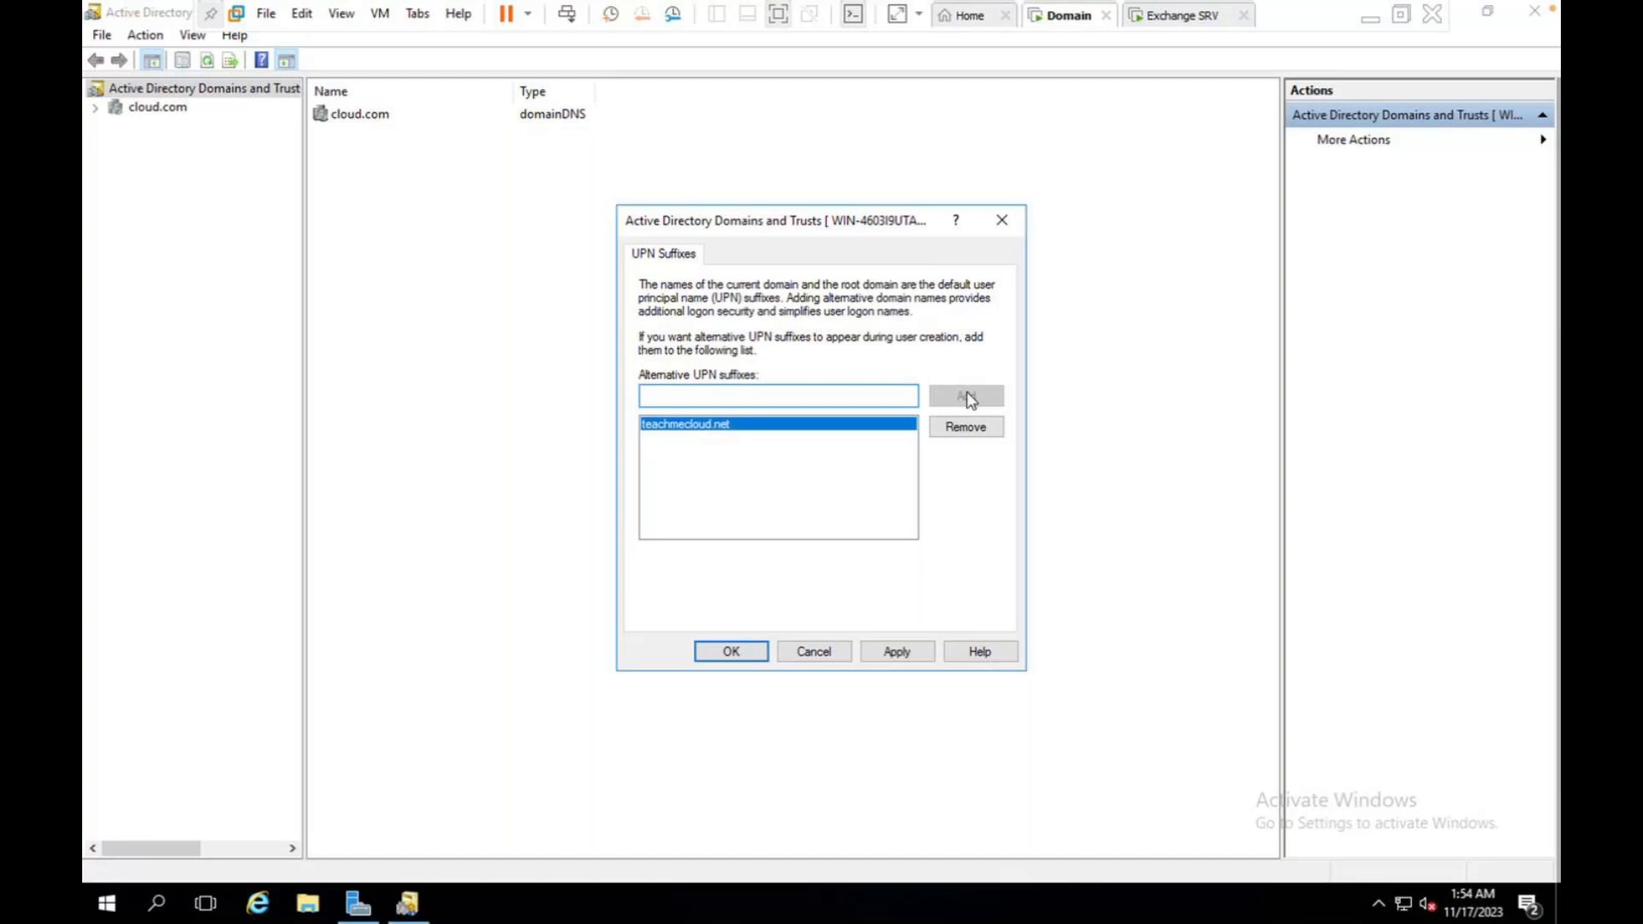
pyautogui.click(897, 655)
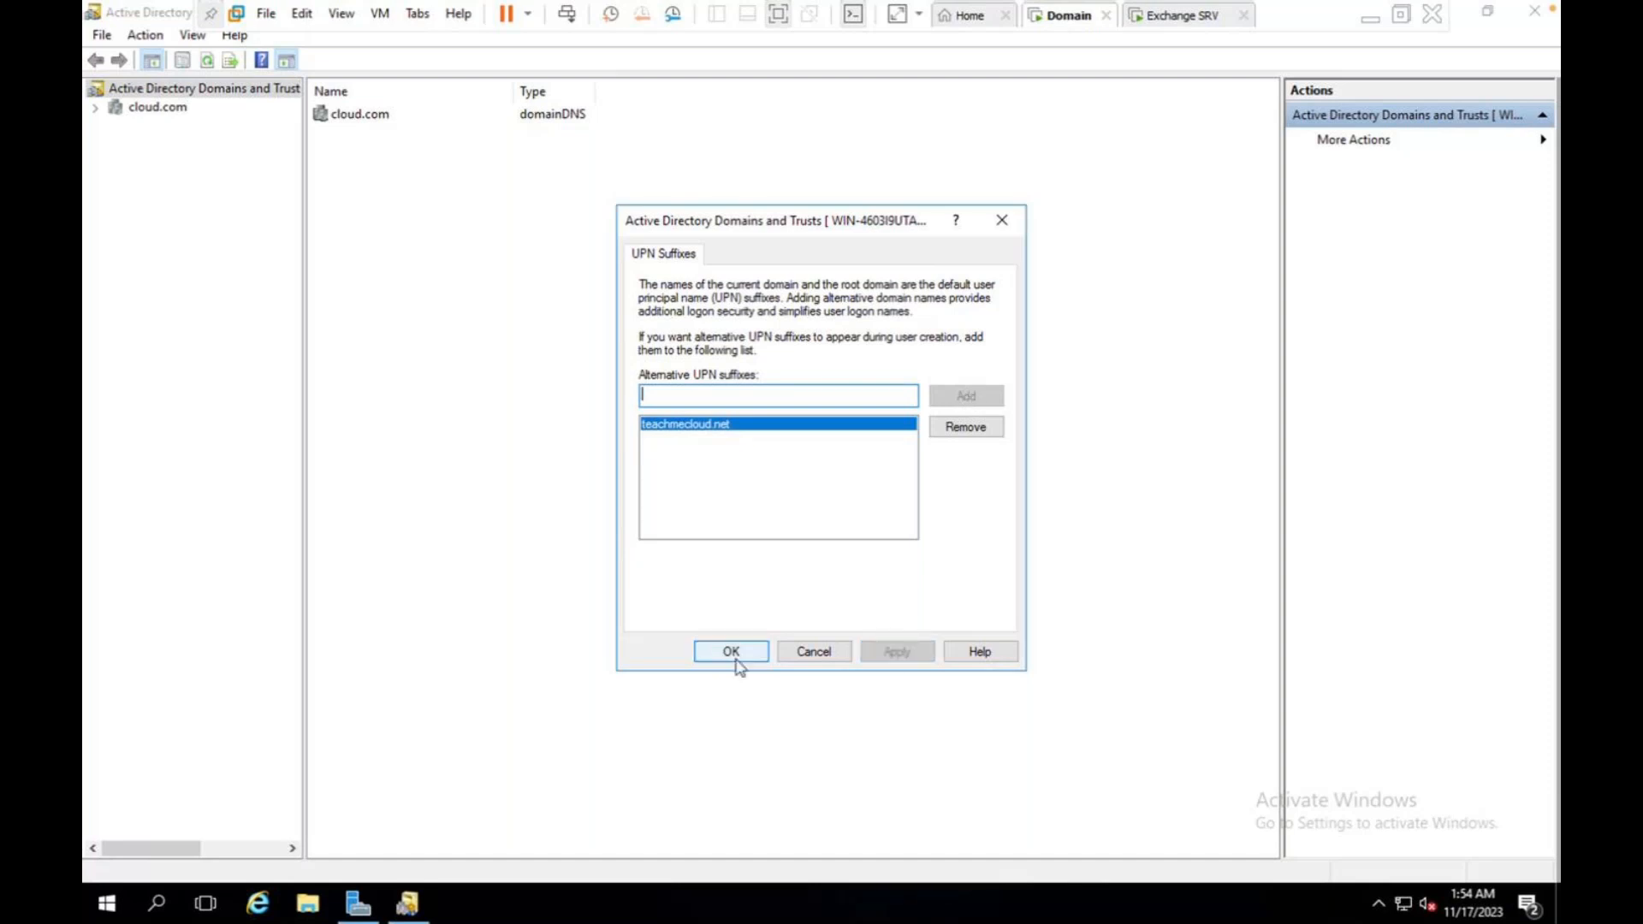
pyautogui.click(733, 654)
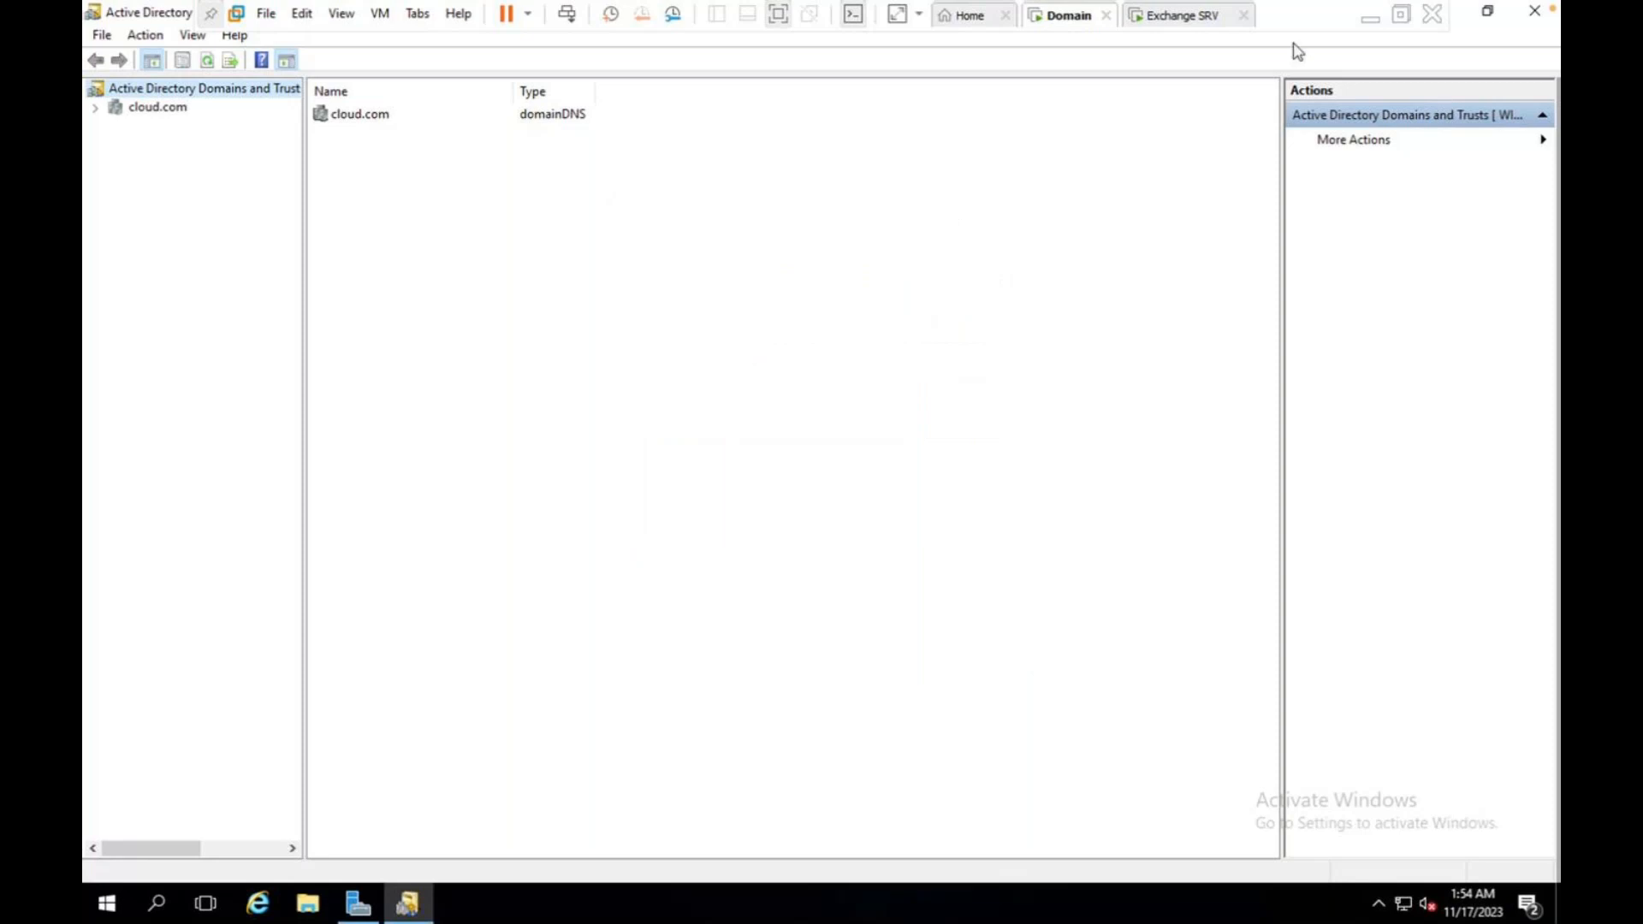
# - Run dsa.msc to reopen Active Directory Users and Computers
pyautogui.rightClick(94, 912)
pyautogui.click(173, 799)
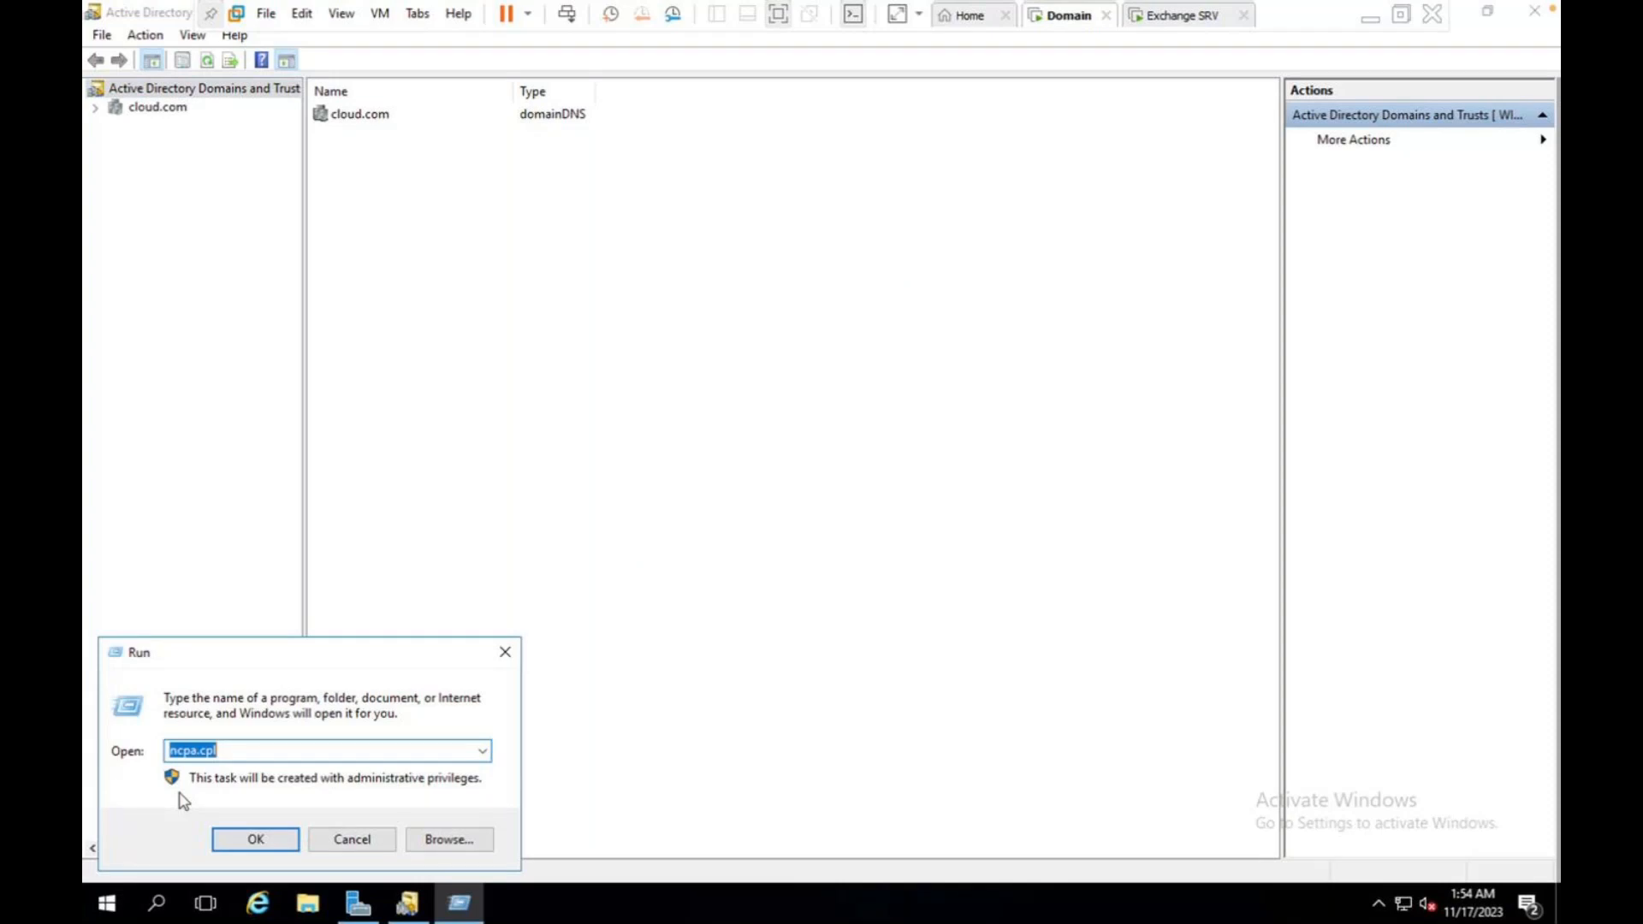
pyautogui.write("dsa.msc'")
pyautogui.press('Return')
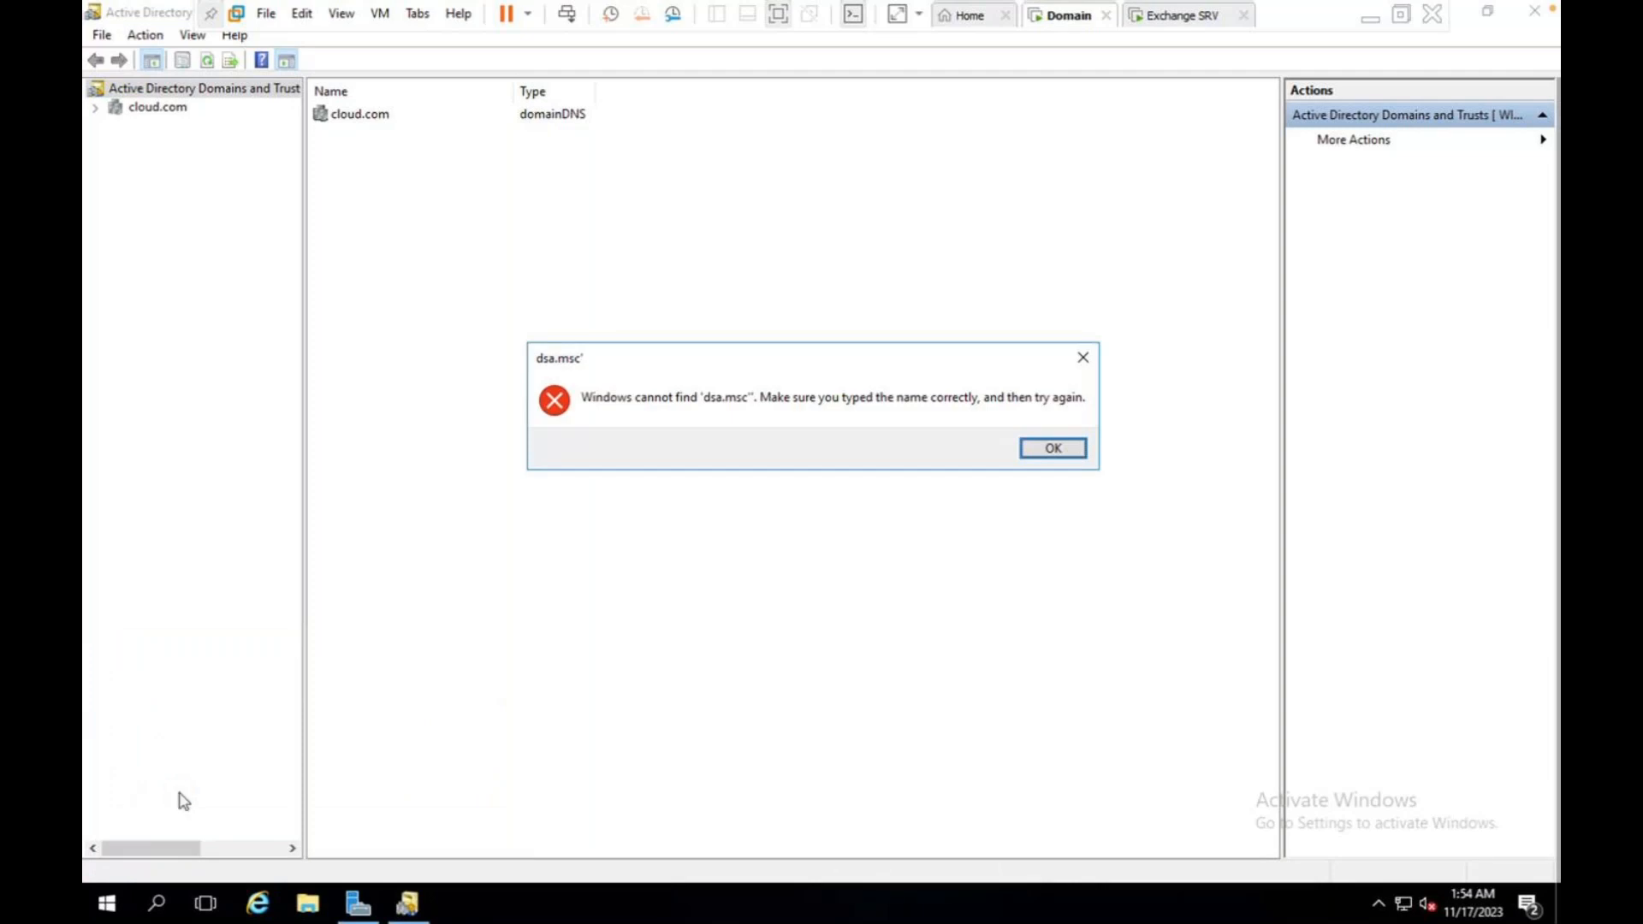
pyautogui.press('Return')
pyautogui.click(231, 756)
pyautogui.press('BackSpace')
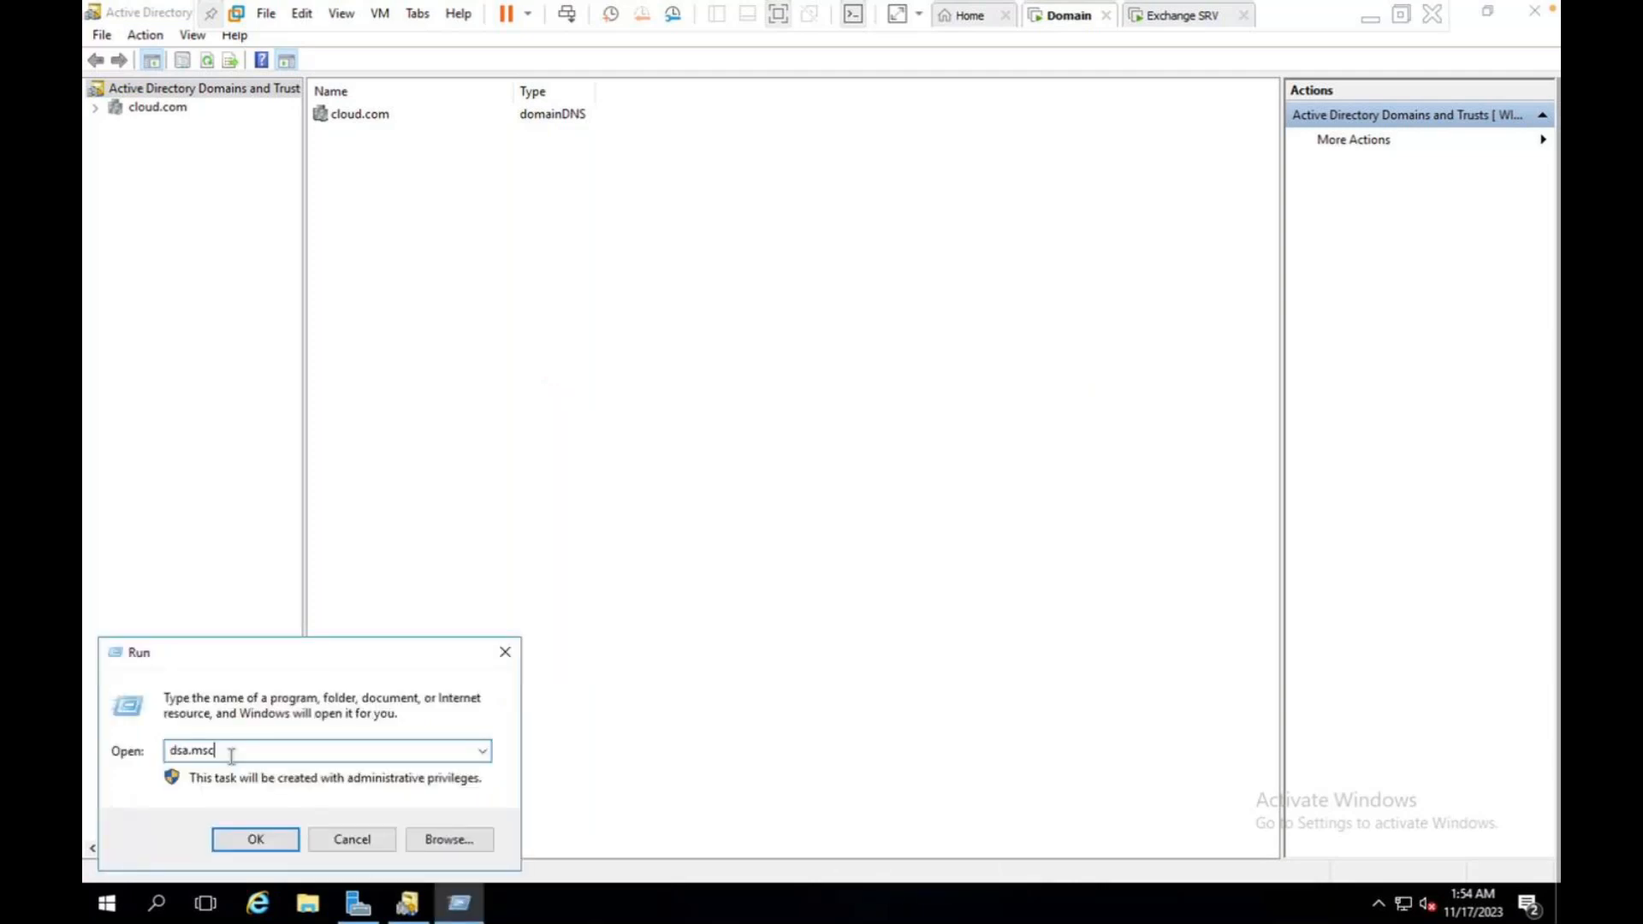
pyautogui.press('Return')
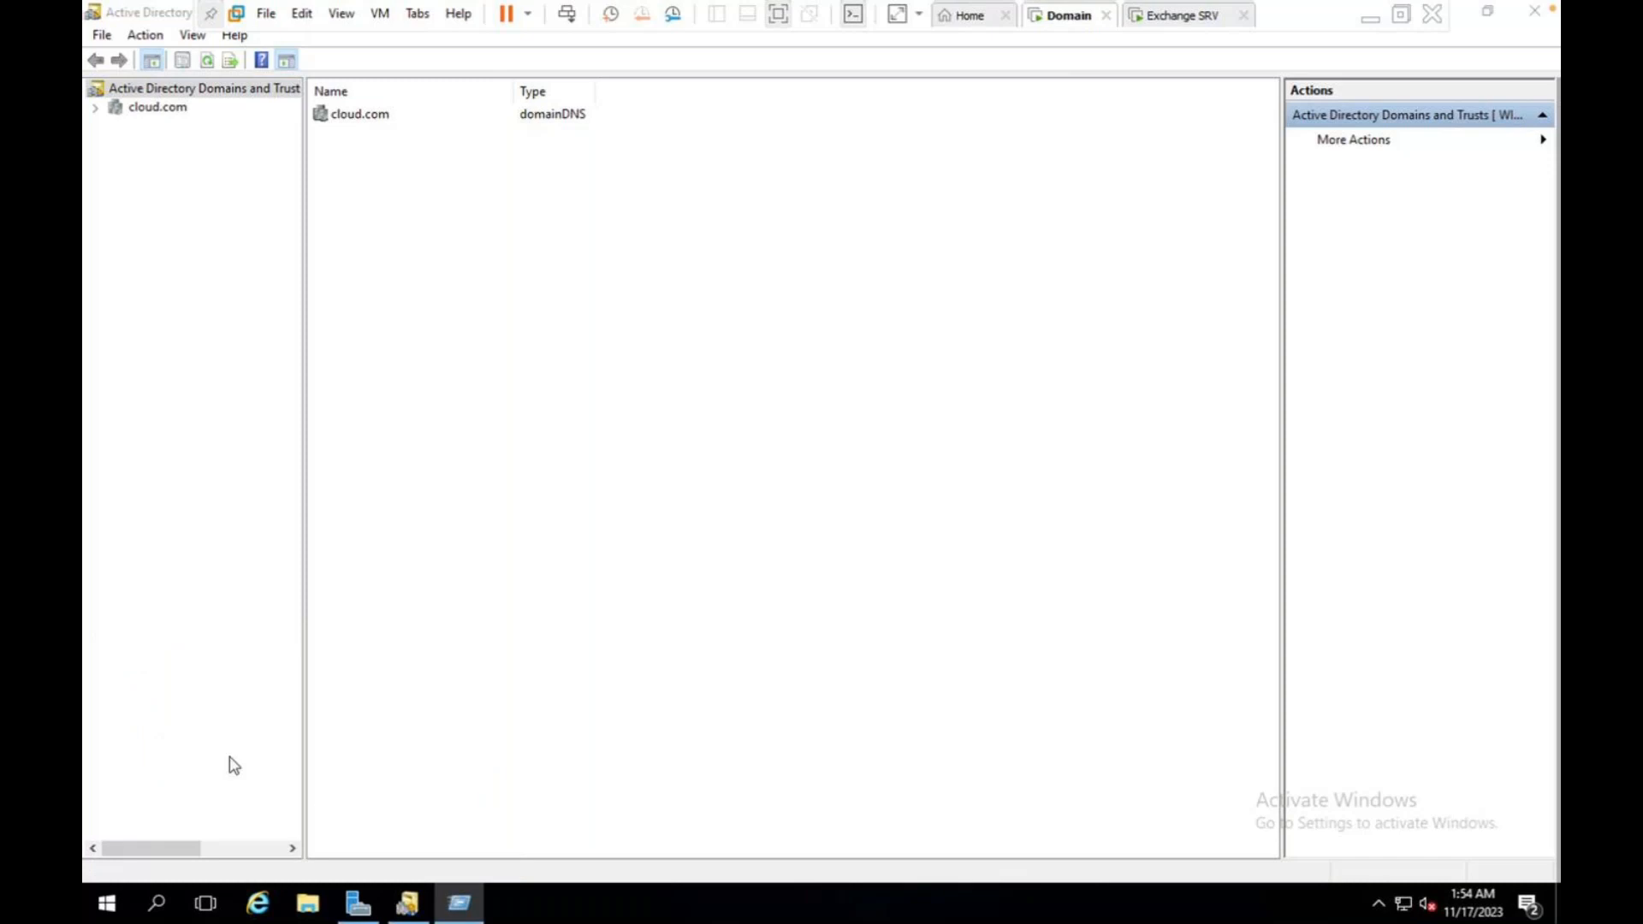
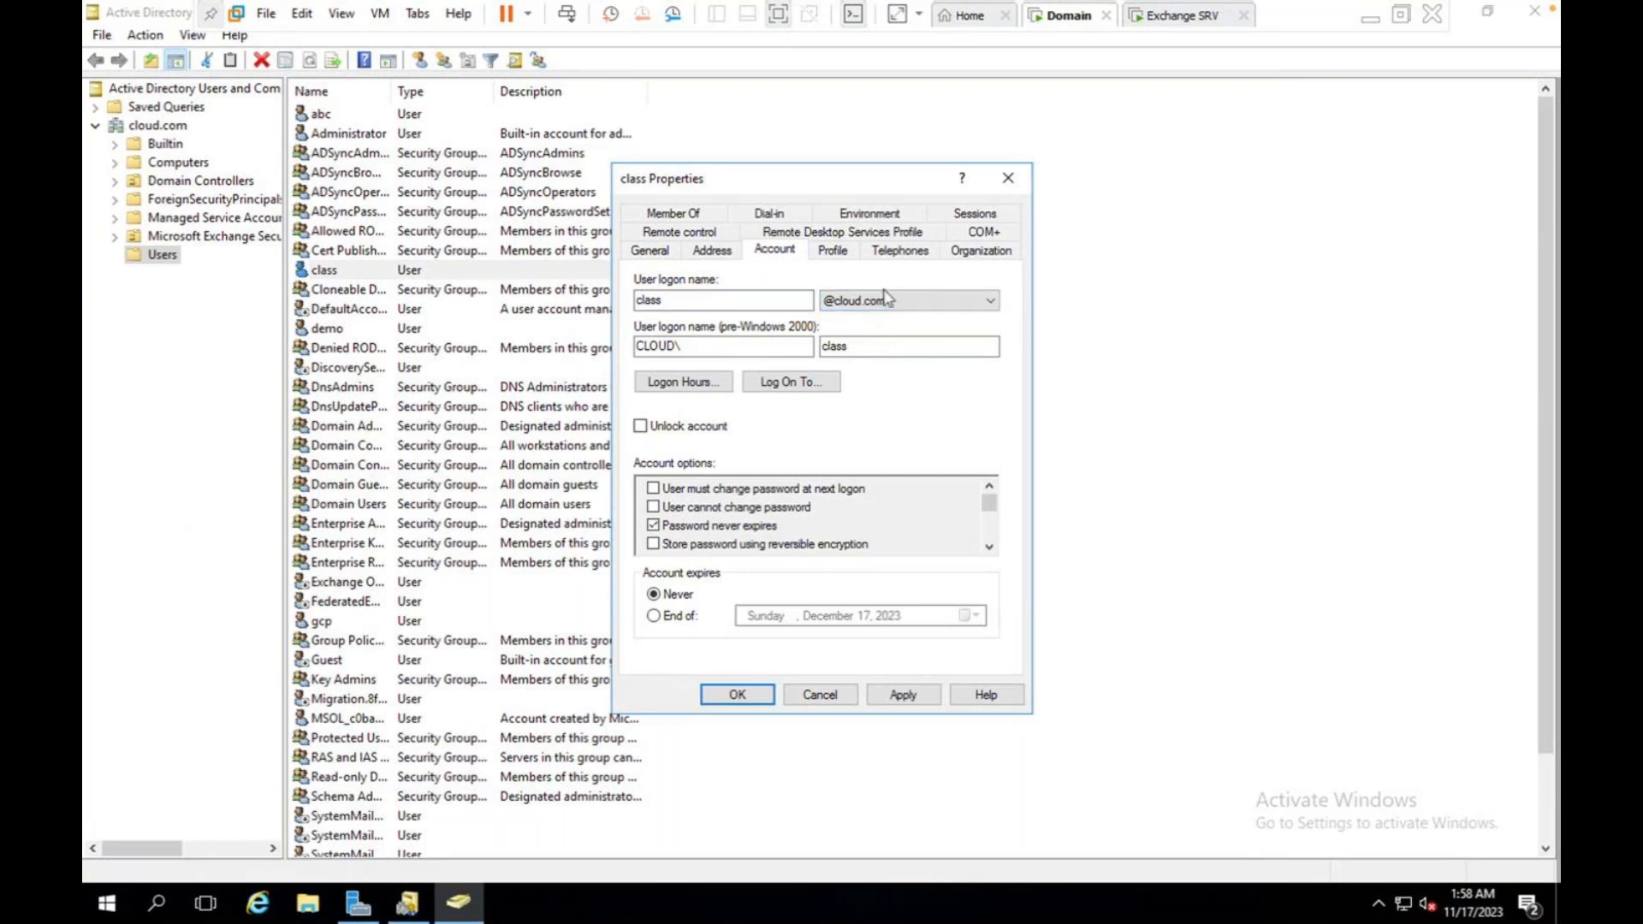
pyautogui.click(887, 301)
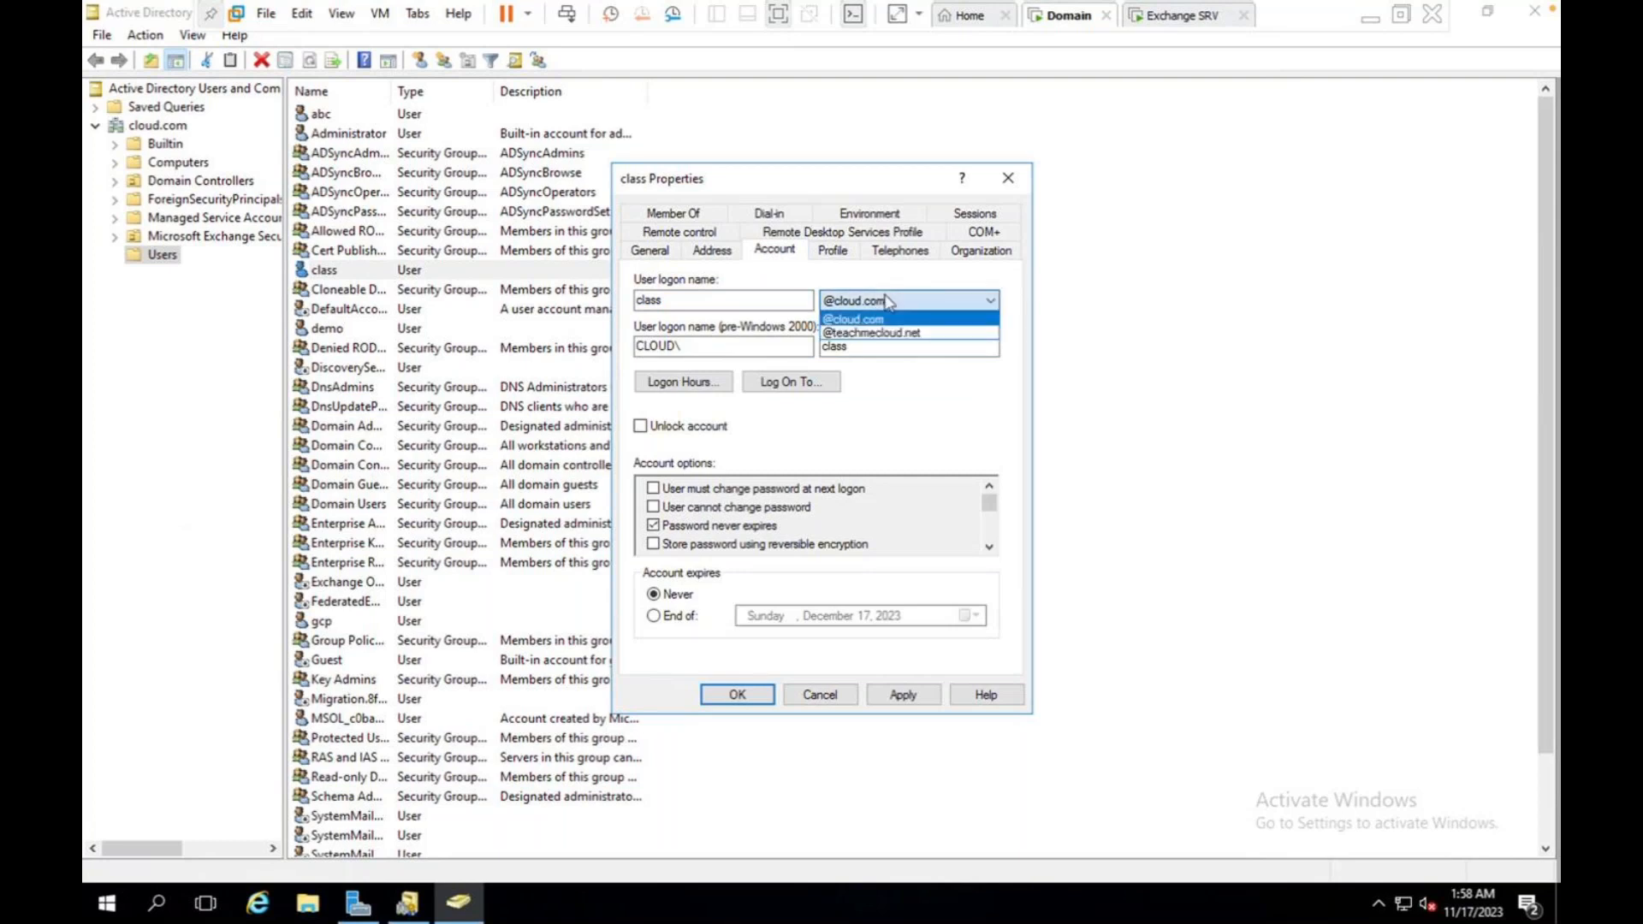
pyautogui.click(887, 333)
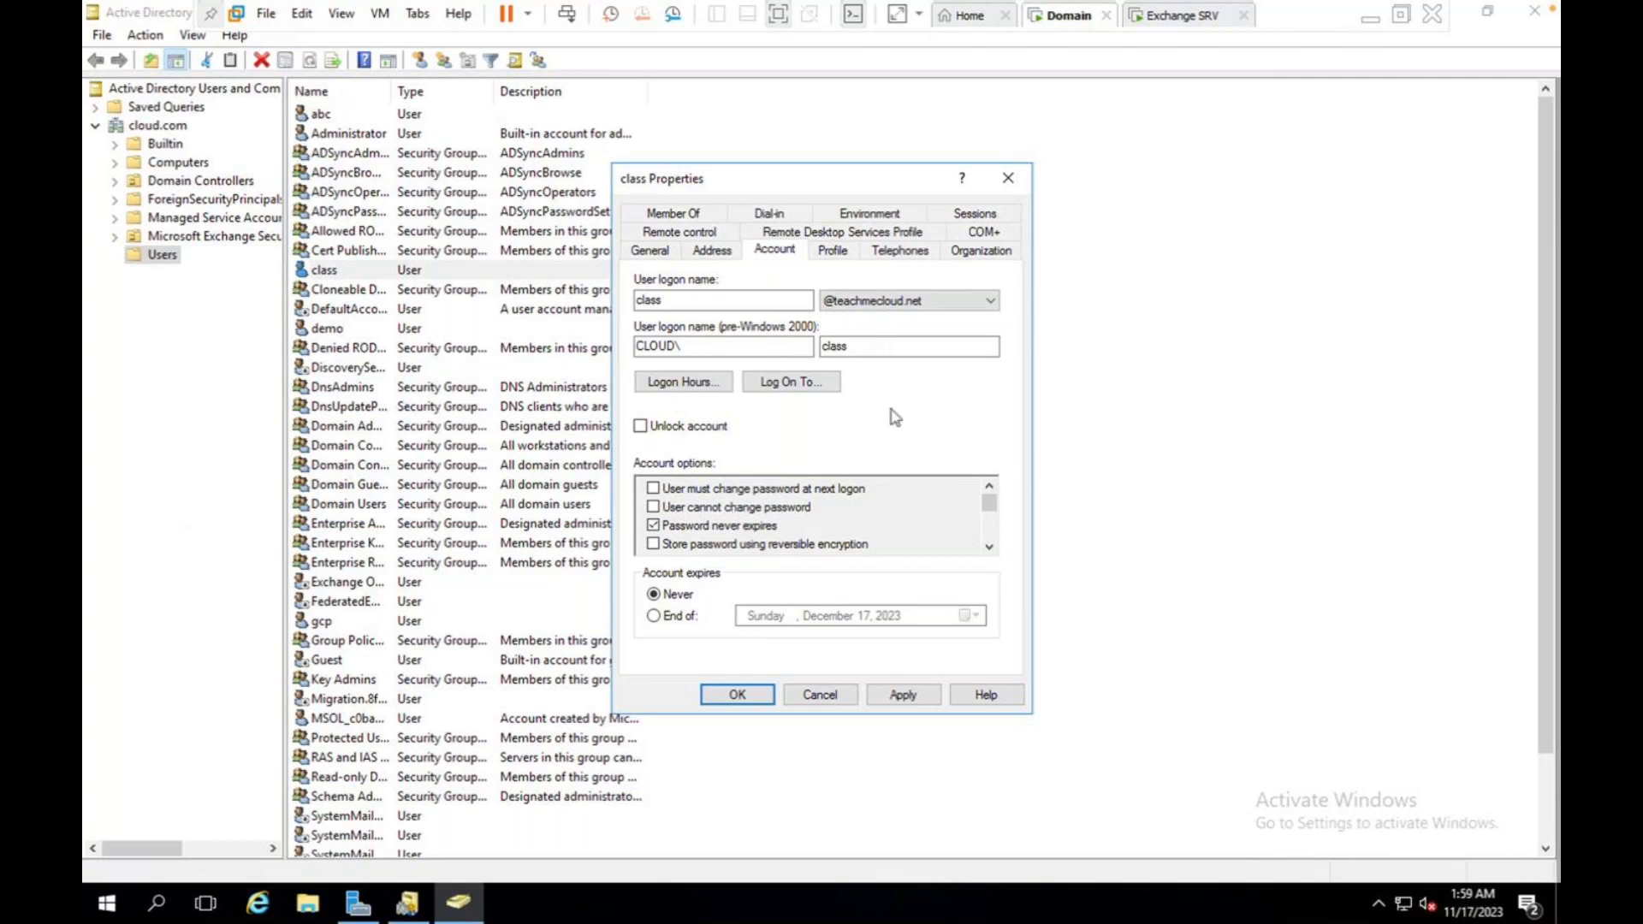
pyautogui.click(903, 694)
pyautogui.click(737, 693)
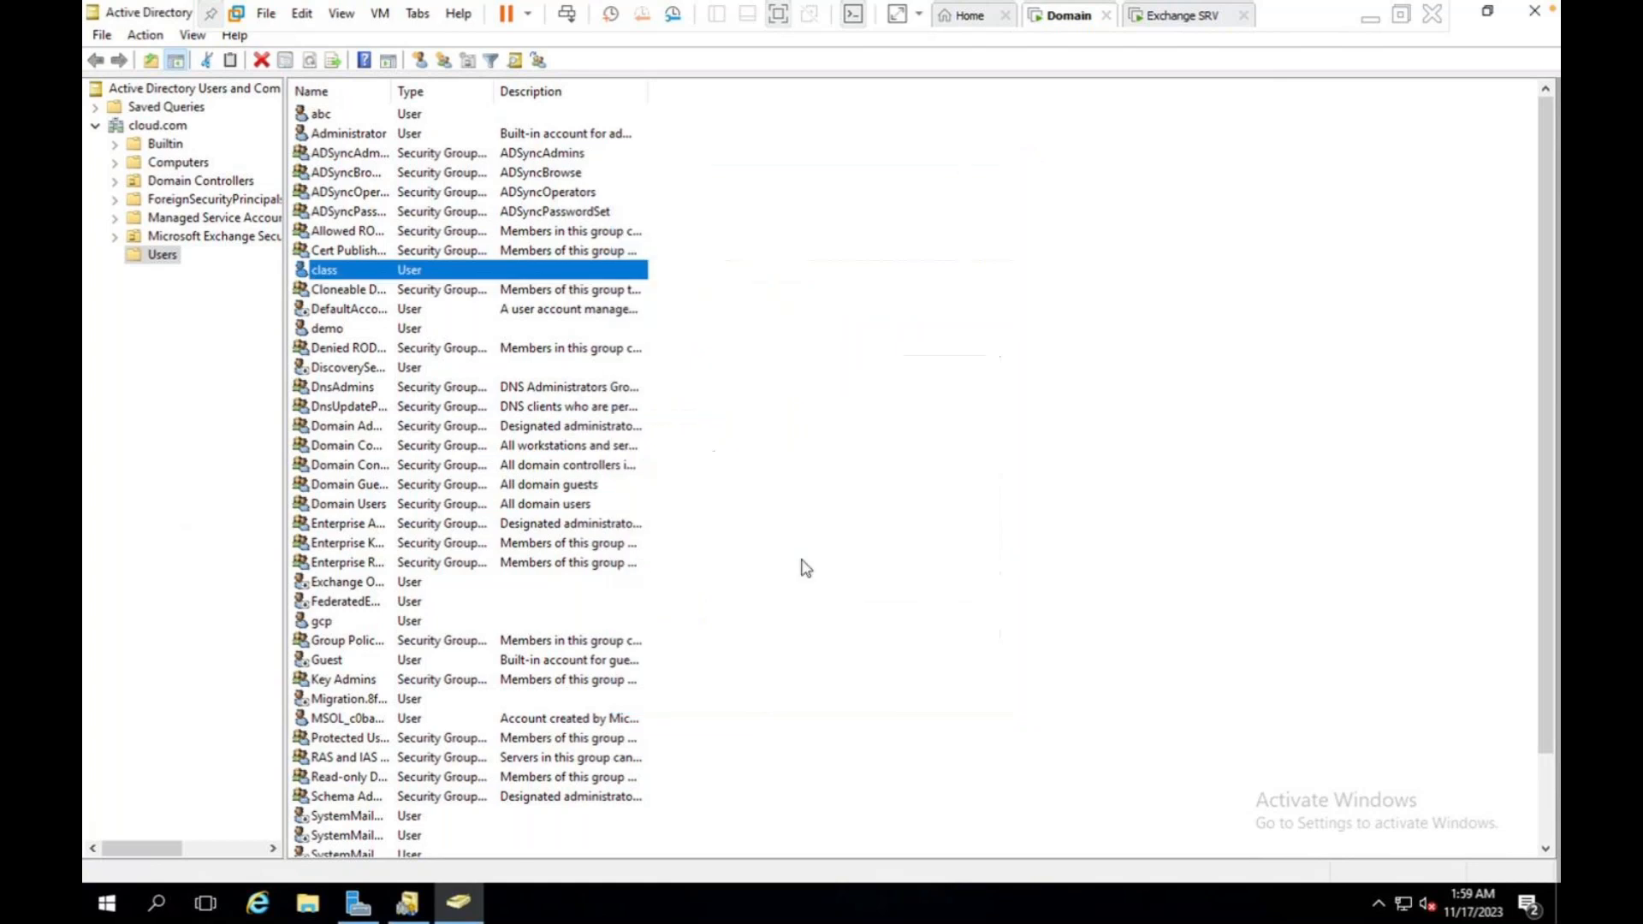
# - Switch to the Exchange SRV virtual machine and save the new user mailbox for gcp
pyautogui.click(1185, 15)
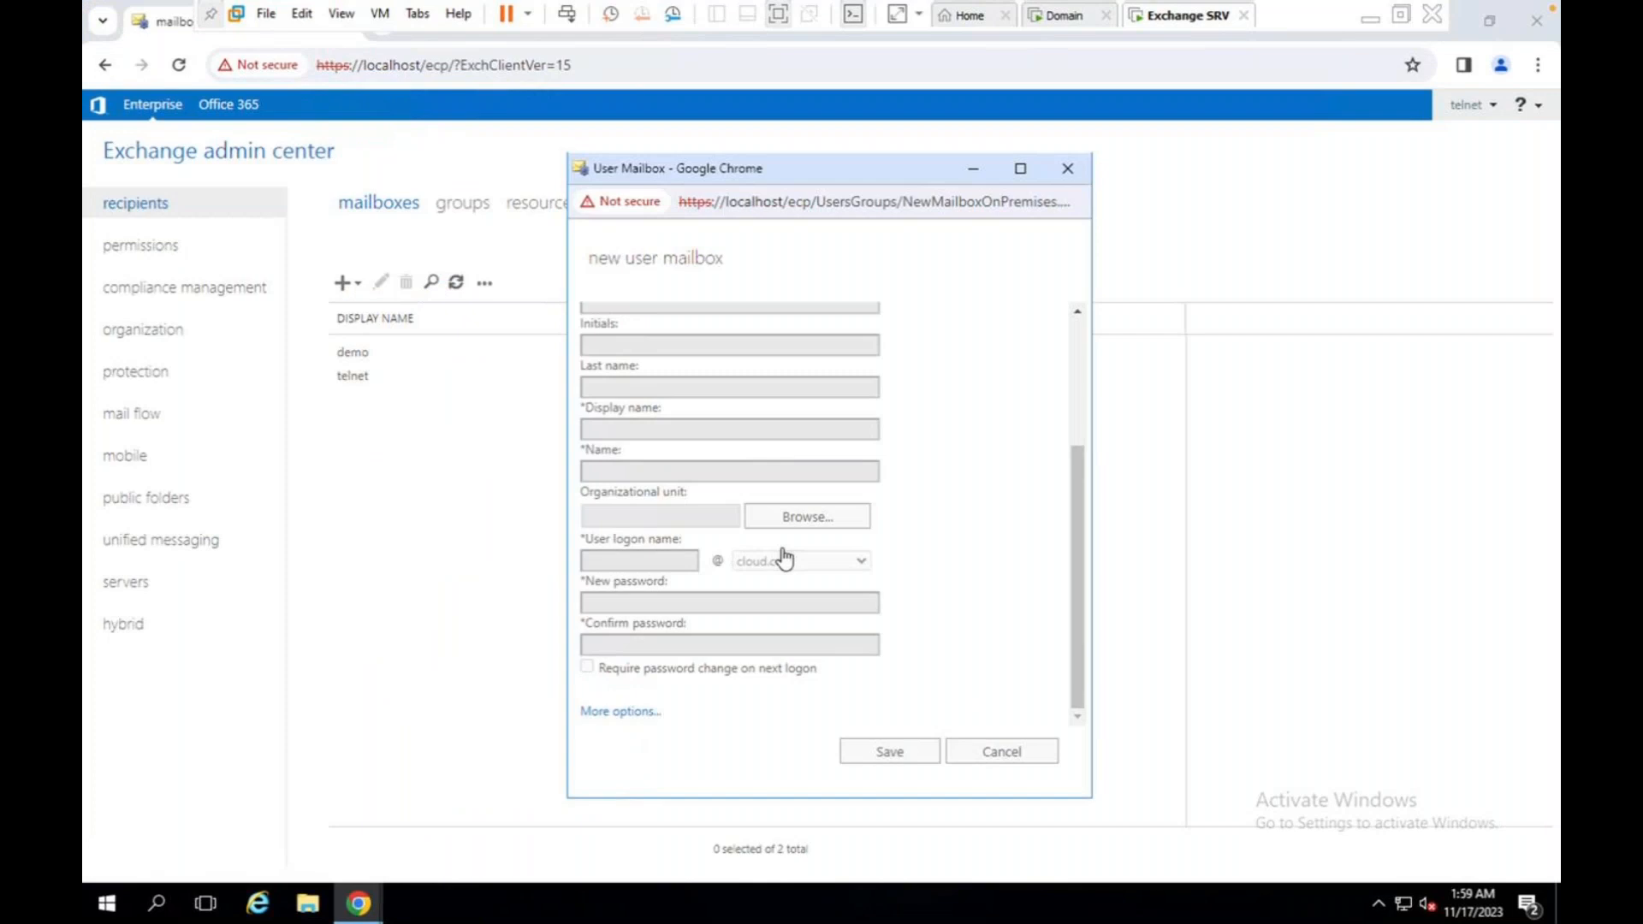
pyautogui.click(889, 751)
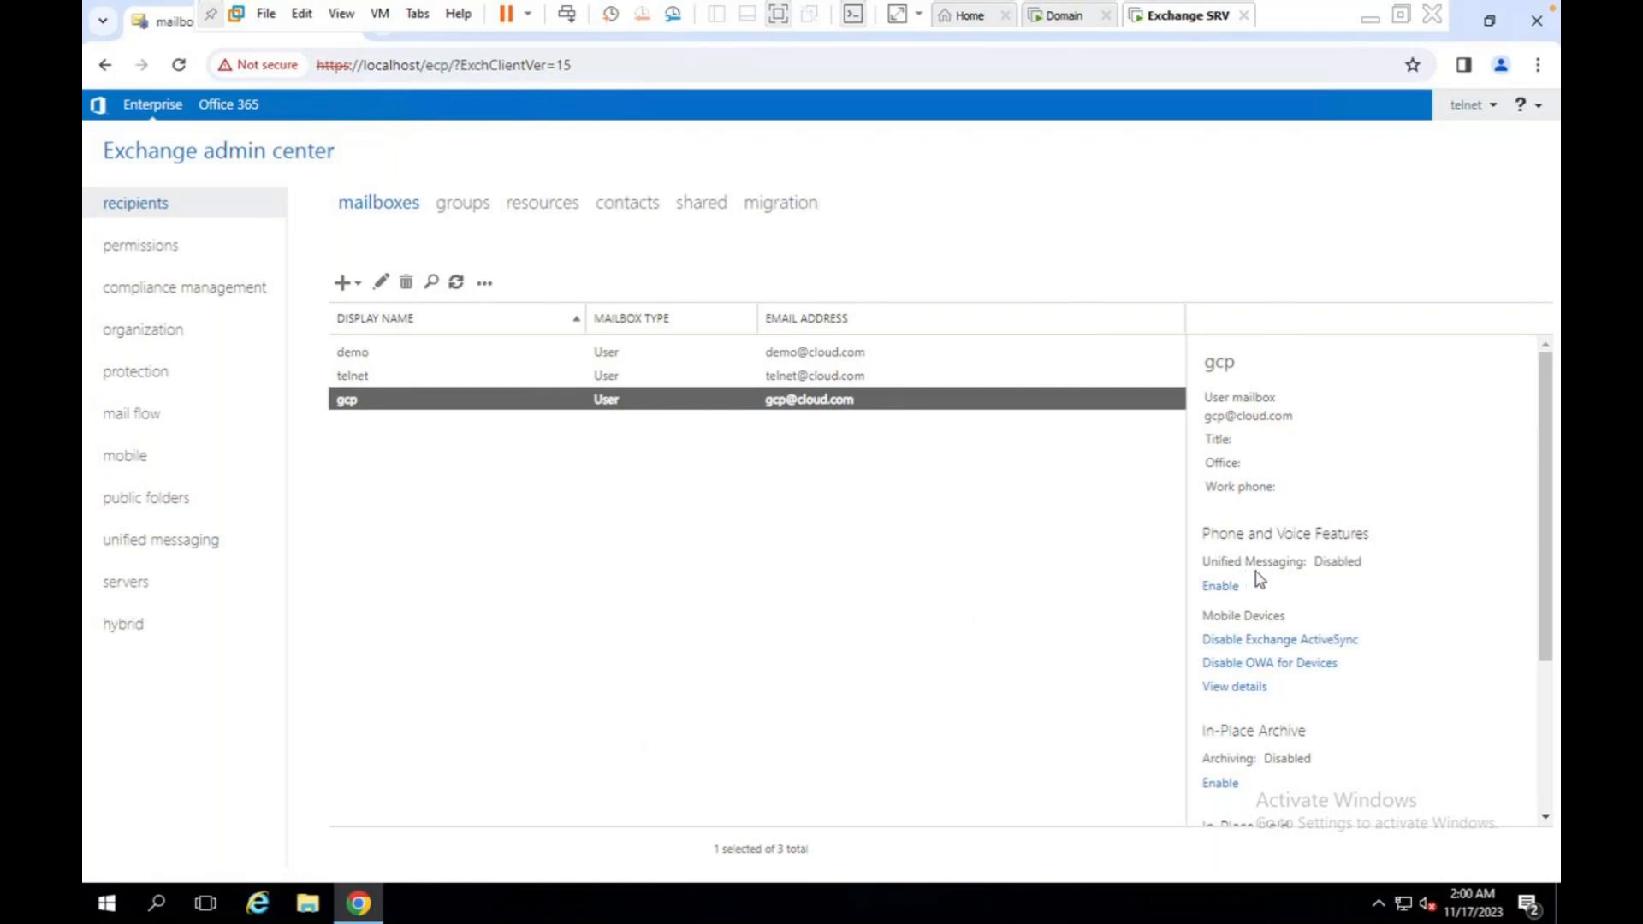
# - Try to enable Unified Messaging for the gcp mailbox by looking for a UM mailbox policy
pyautogui.click(1222, 588)
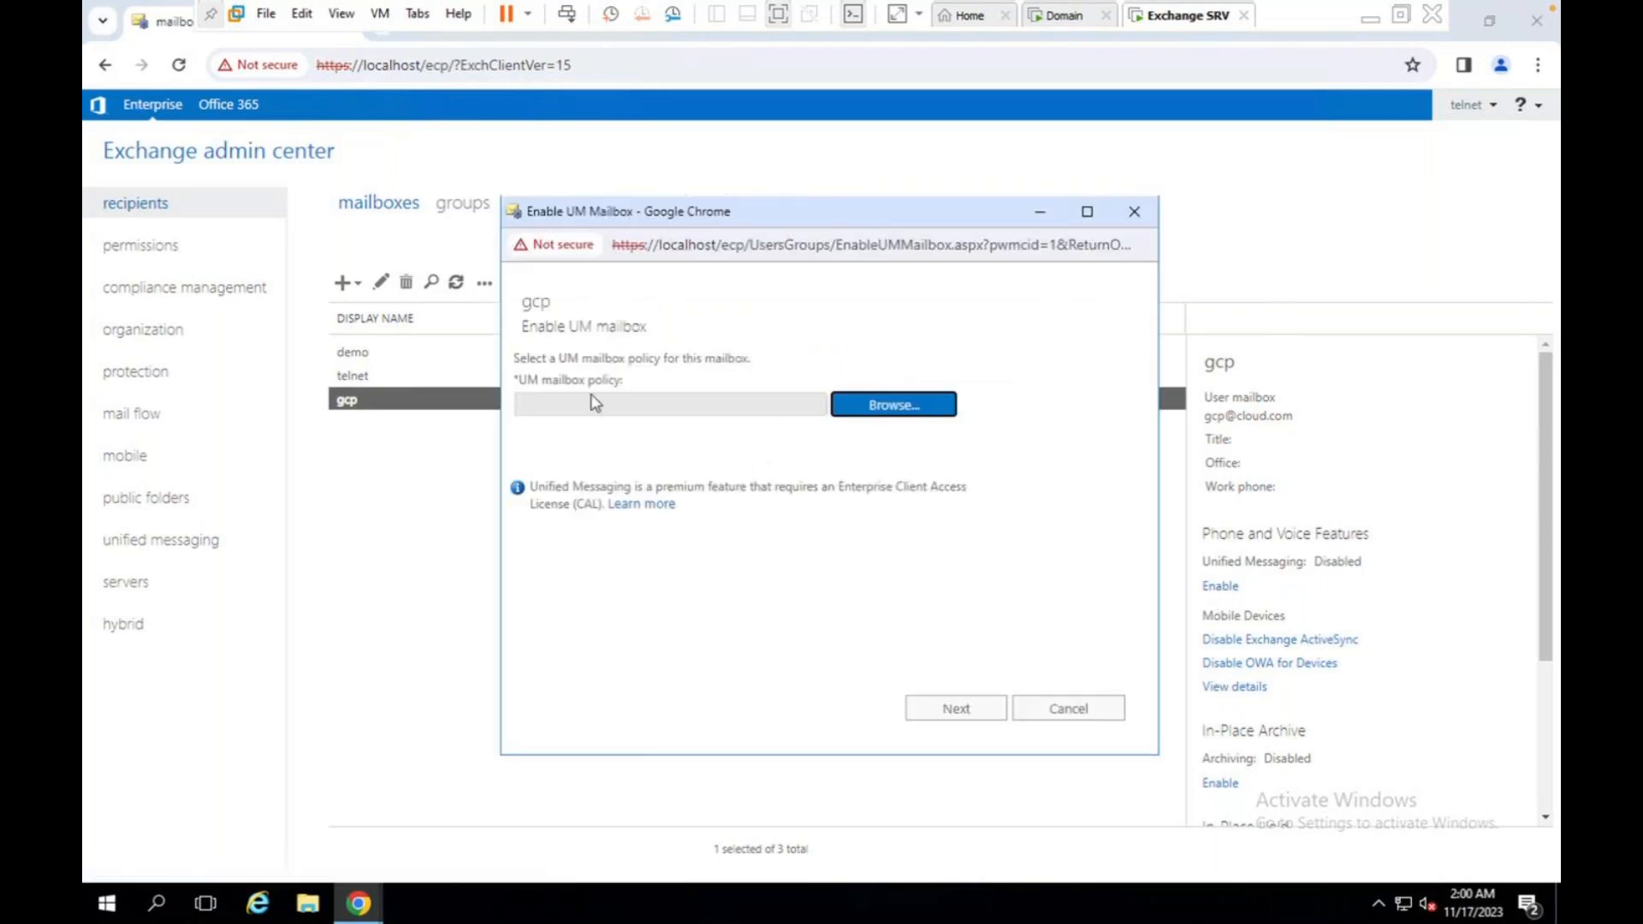
pyautogui.click(890, 402)
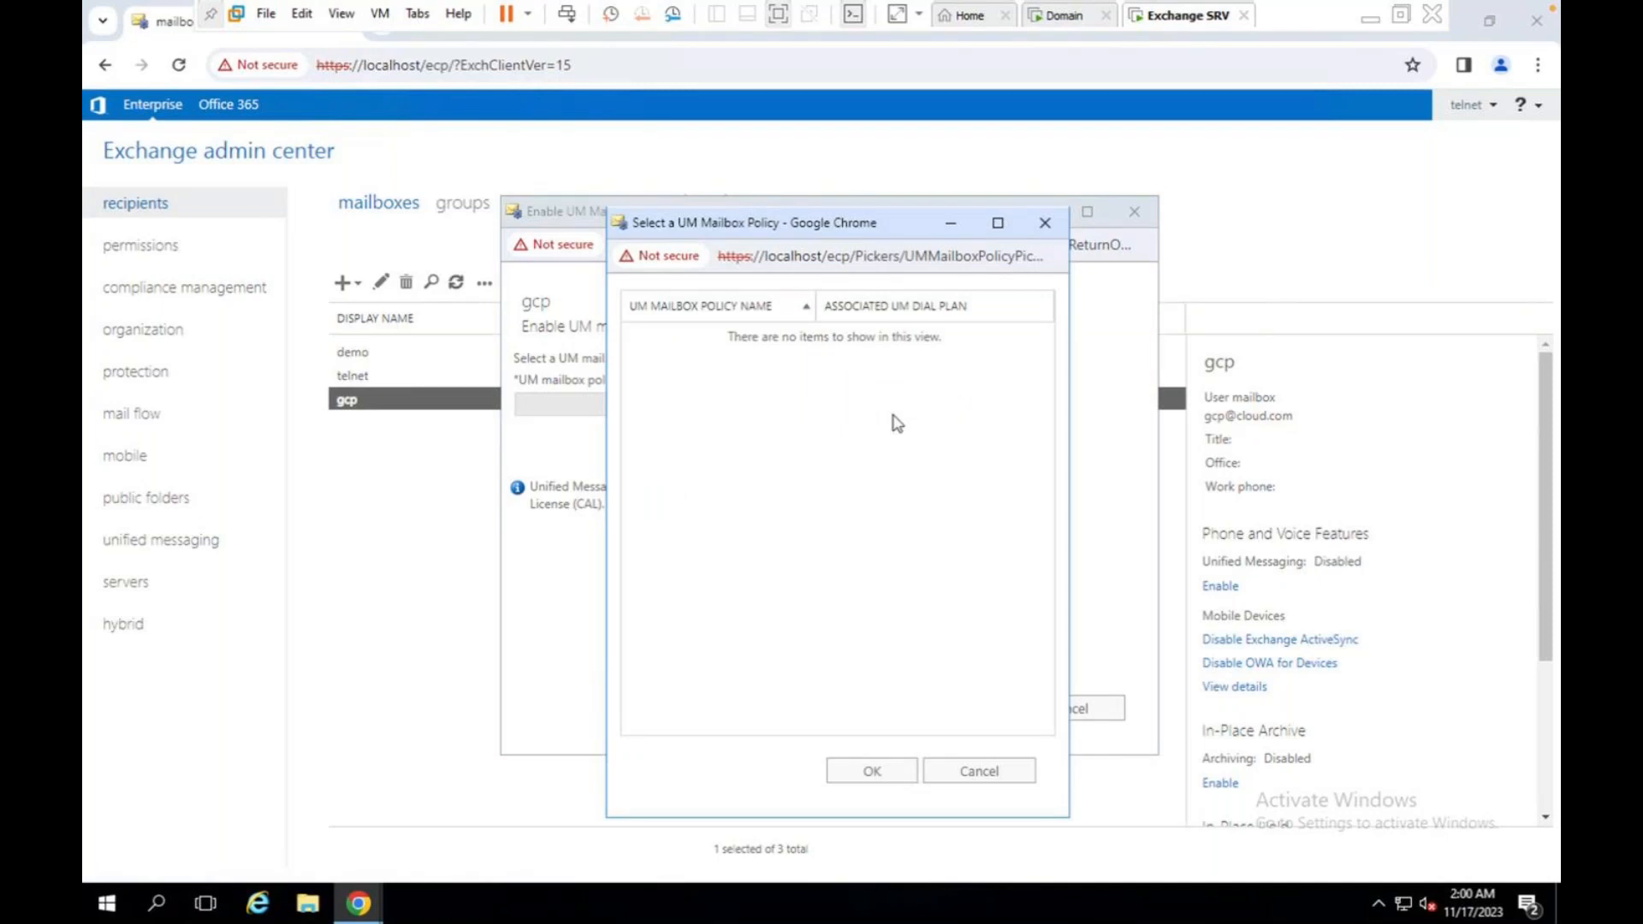
pyautogui.click(794, 310)
pyautogui.click(1037, 319)
pyautogui.click(1038, 319)
pyautogui.click(977, 768)
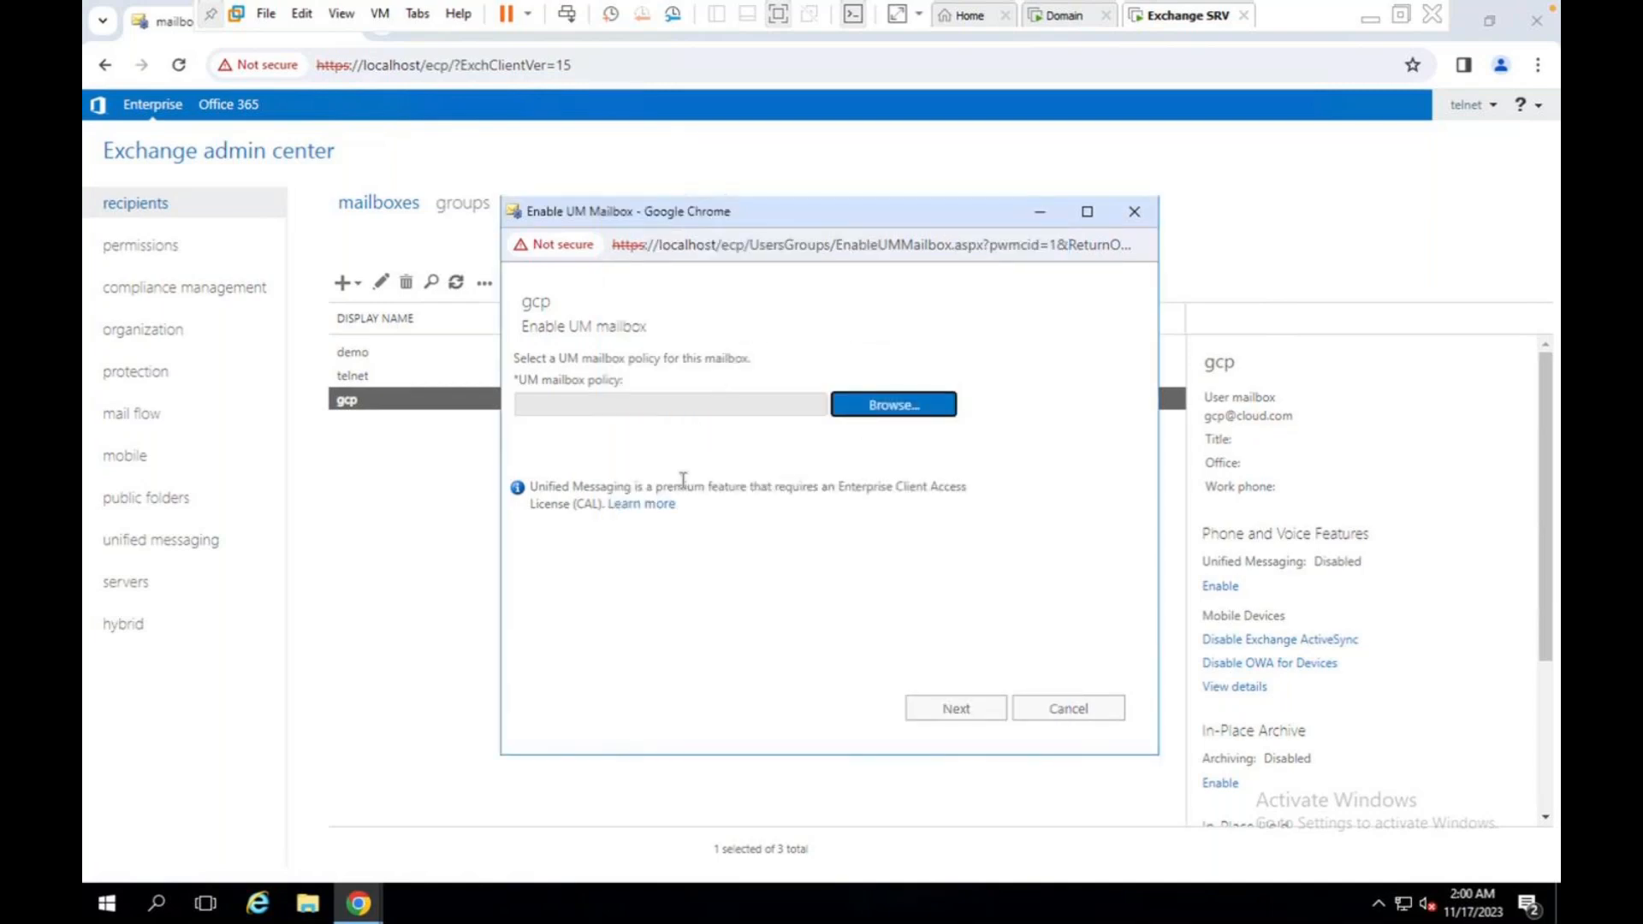
pyautogui.click(1080, 708)
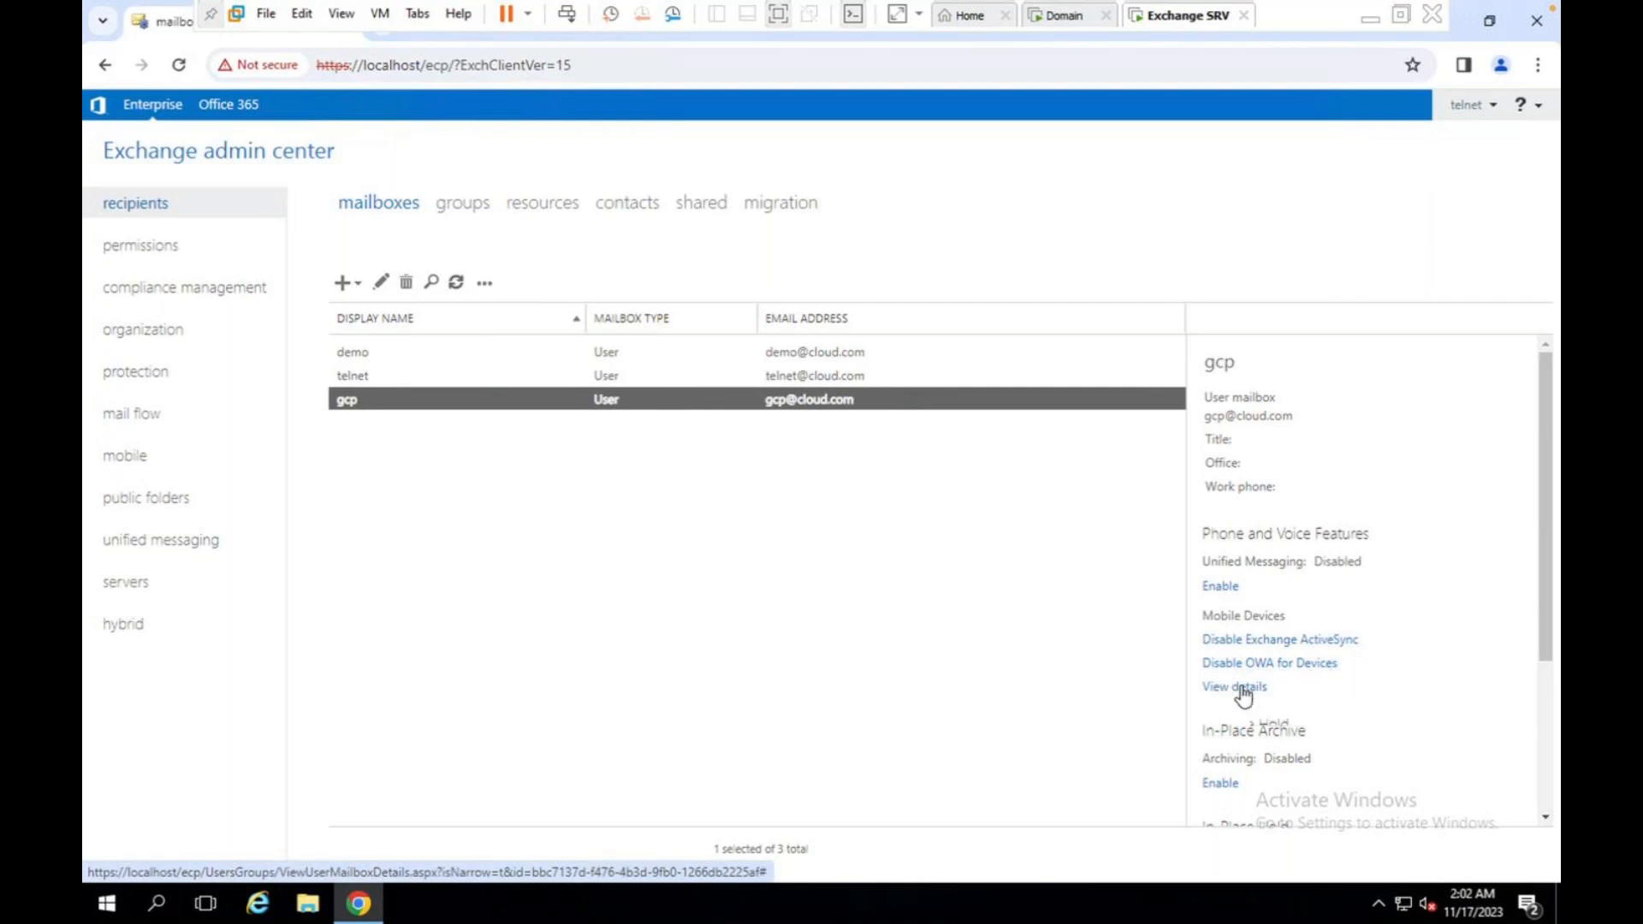
pyautogui.scroll(-3, 1243, 689)
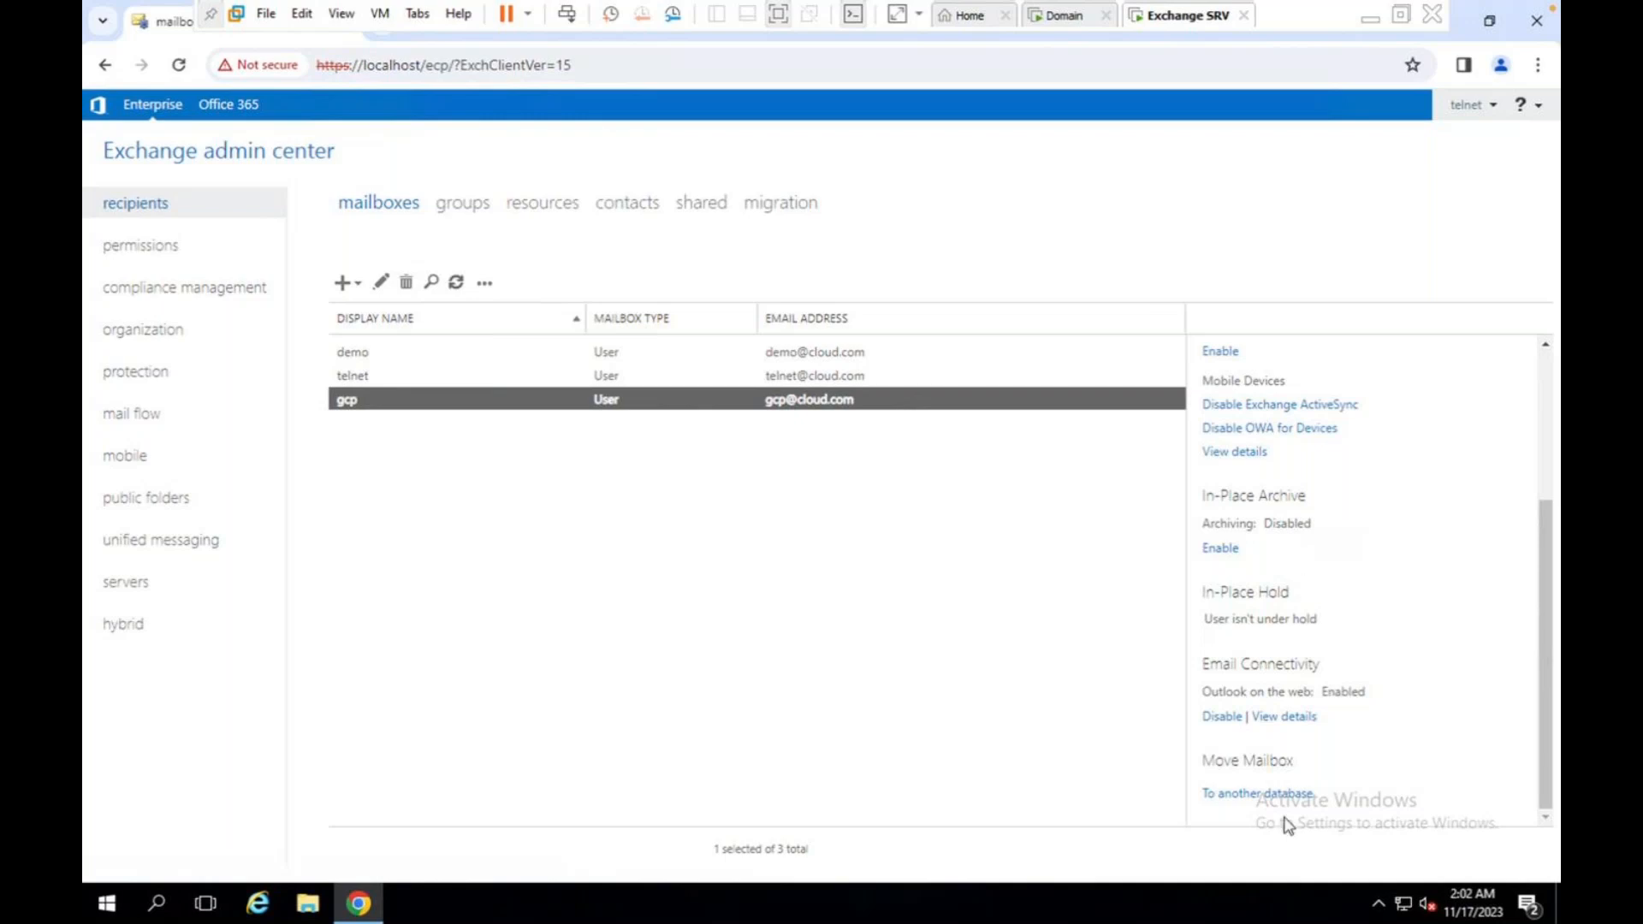
pyautogui.click(1263, 796)
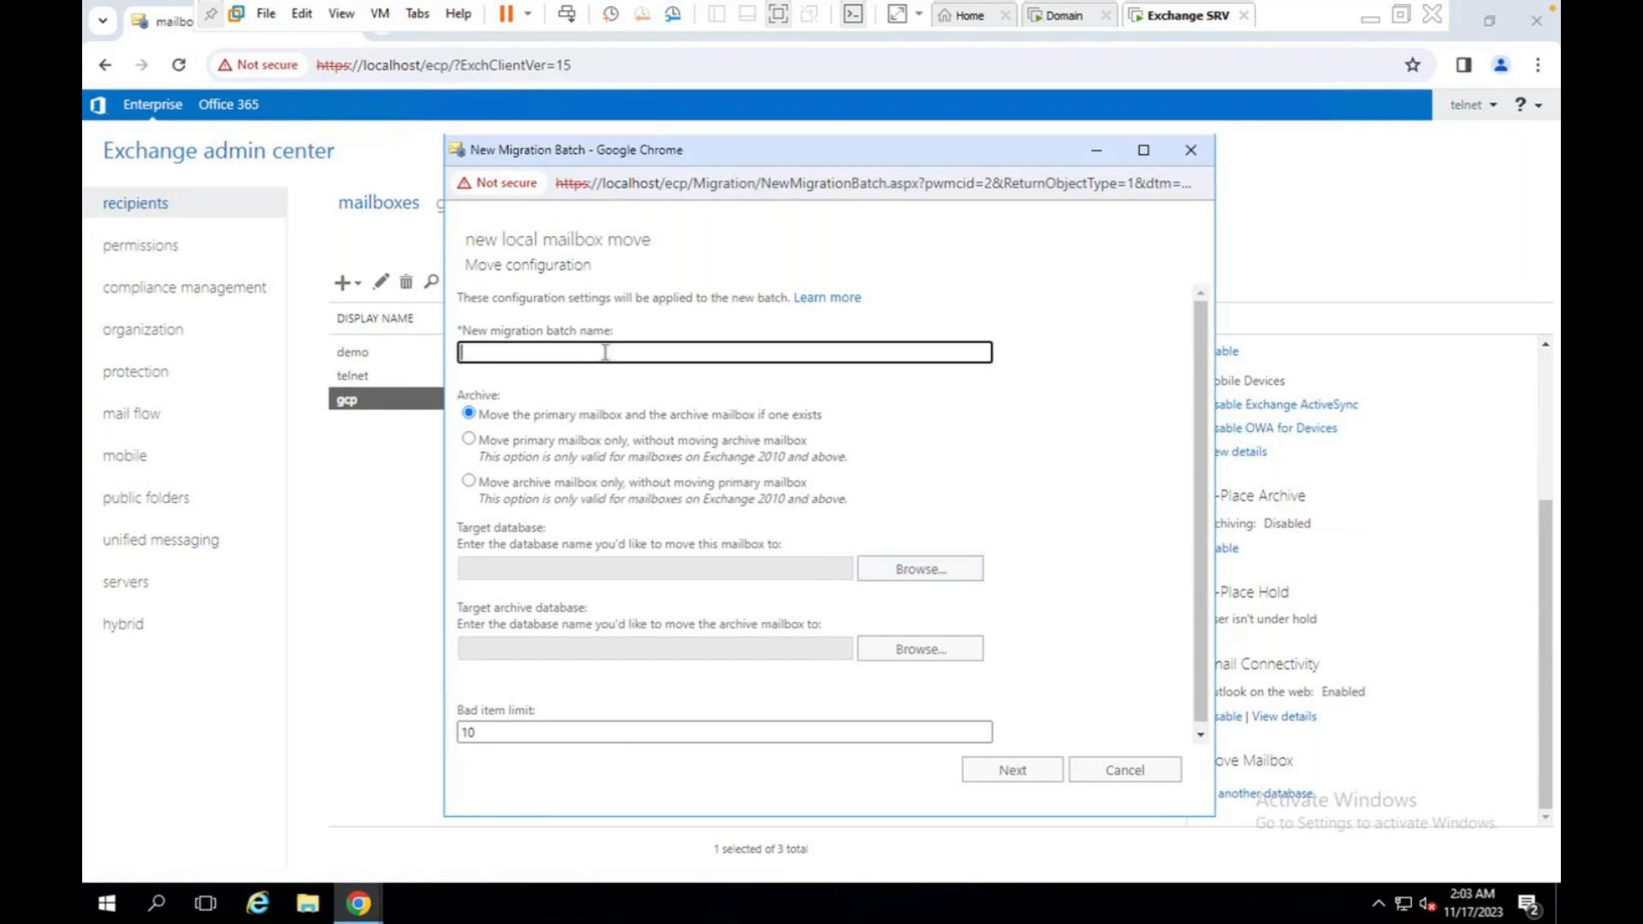
pyautogui.write('testmail-database')
pyautogui.click(935, 582)
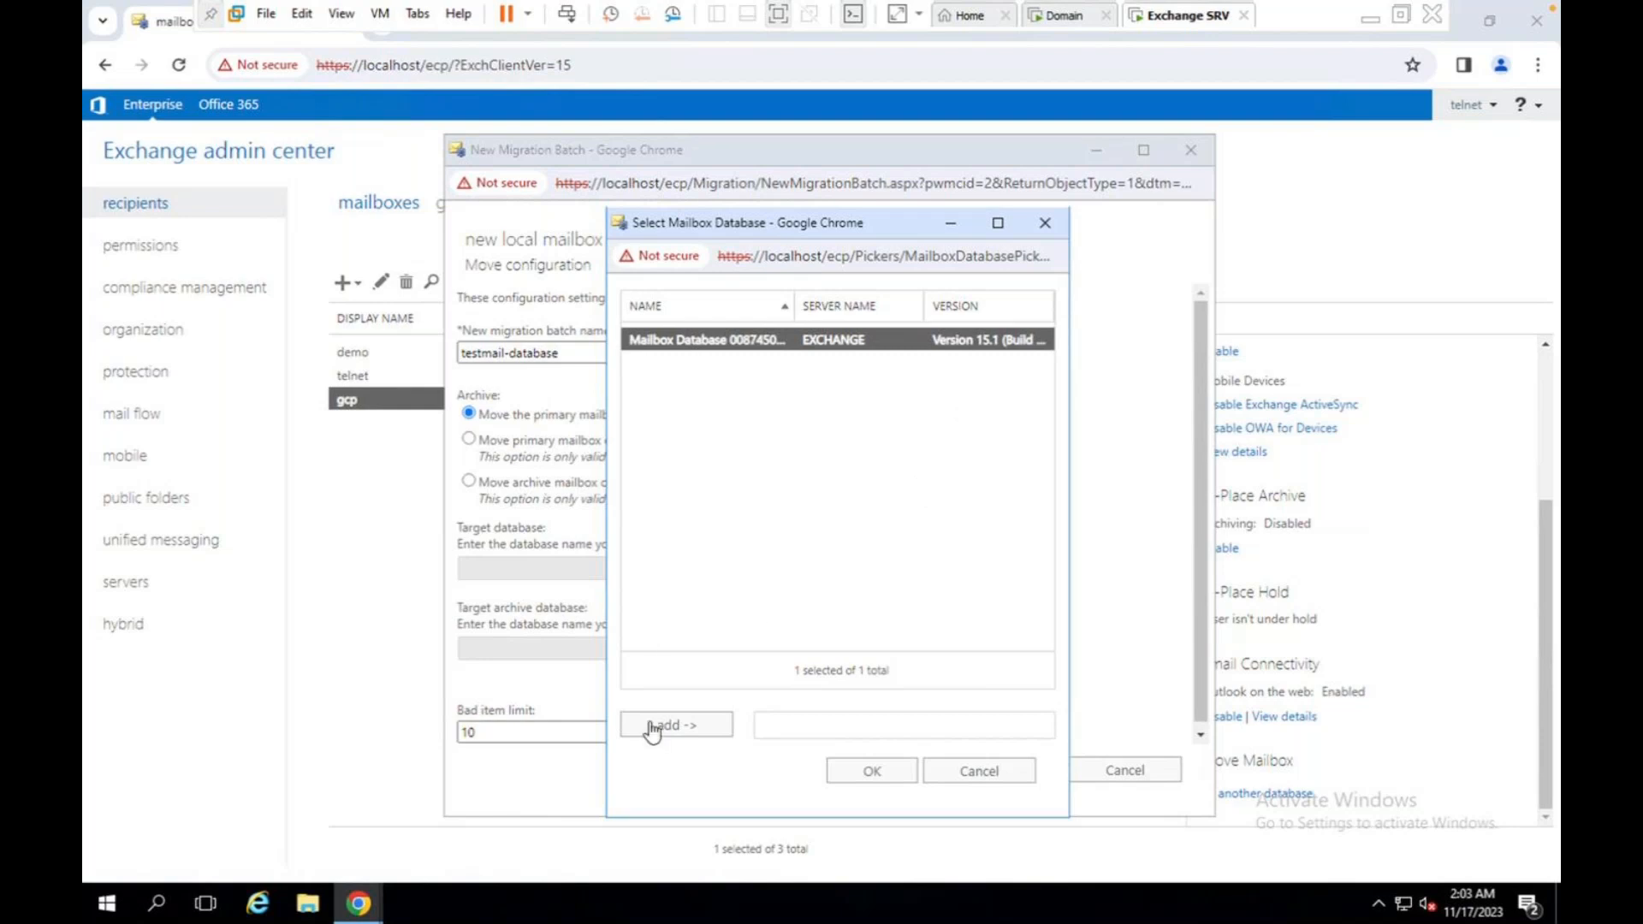
pyautogui.click(708, 725)
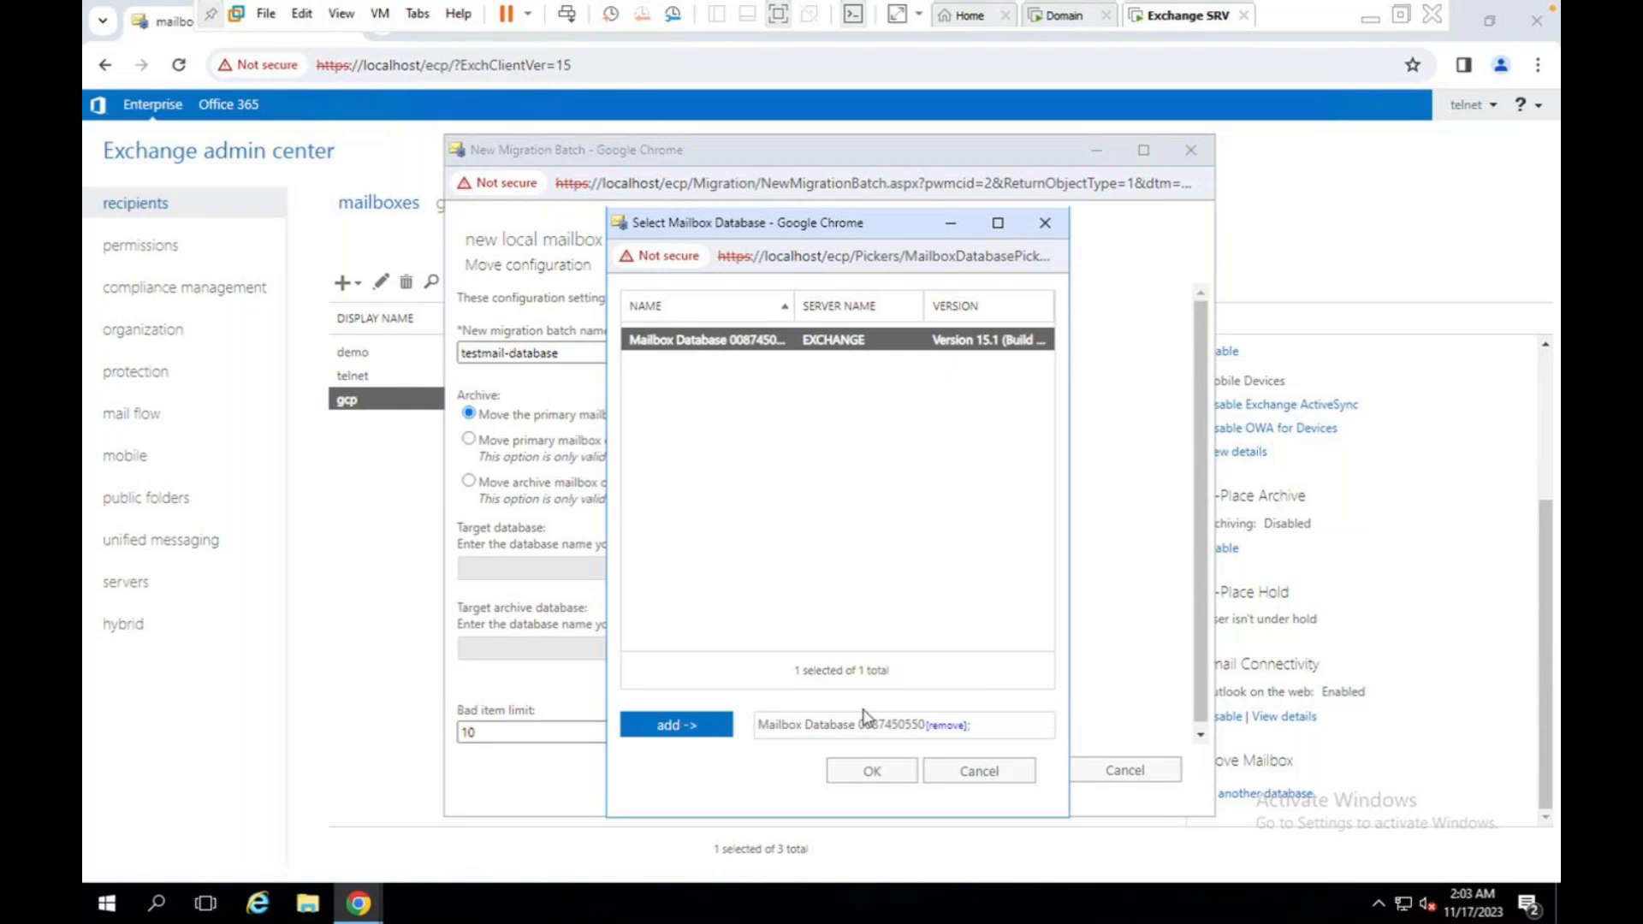
pyautogui.click(837, 671)
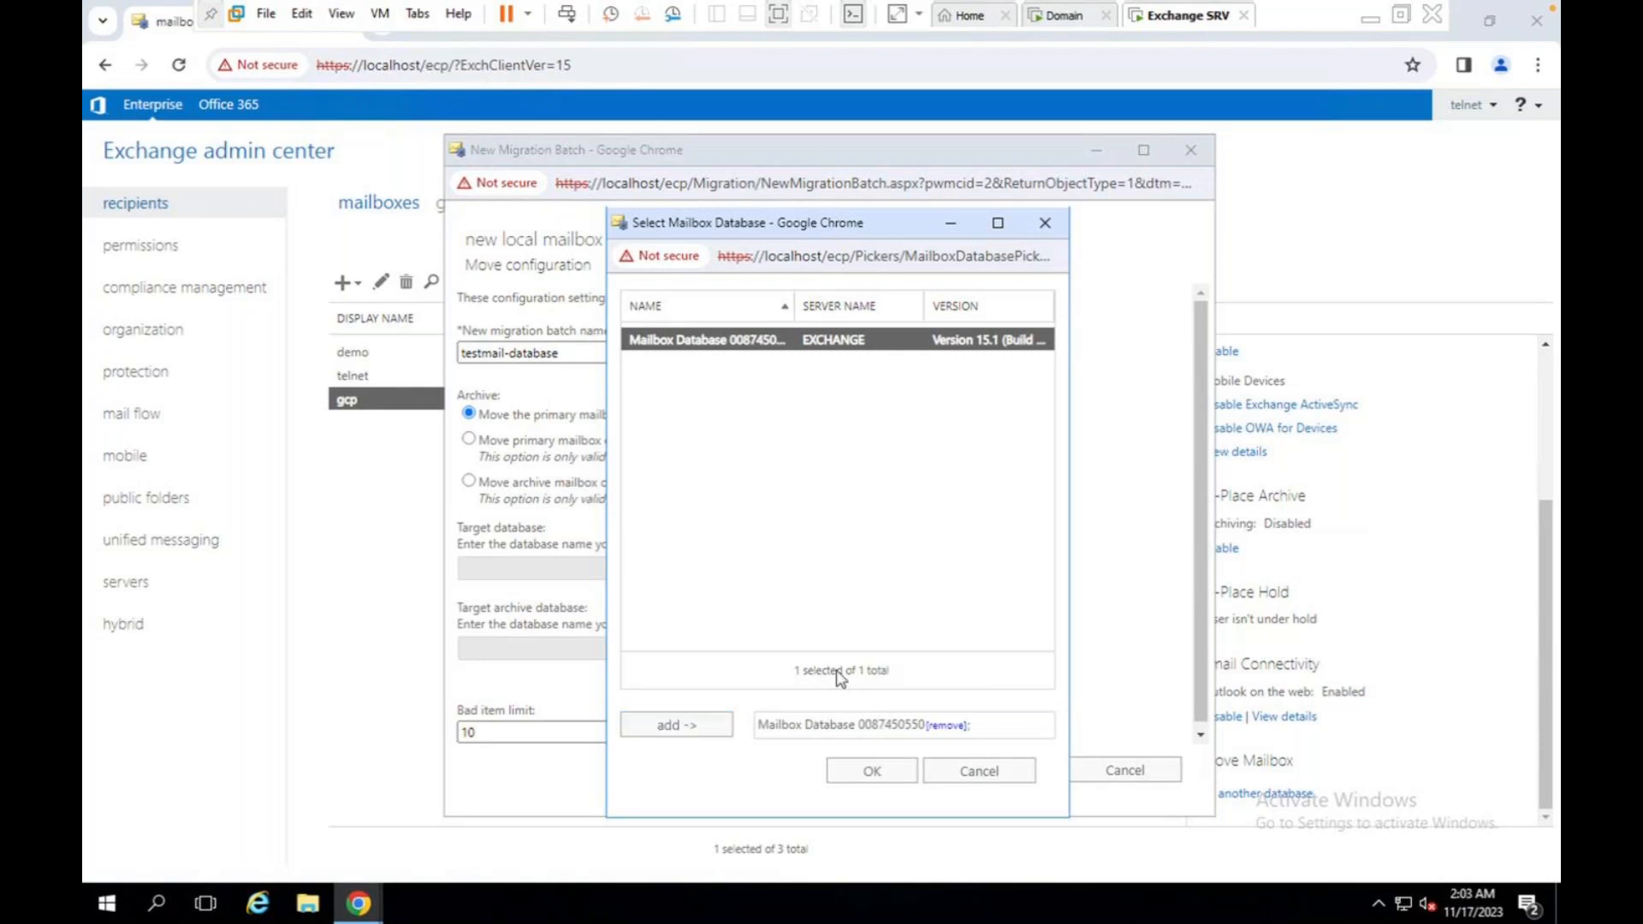
pyautogui.click(718, 725)
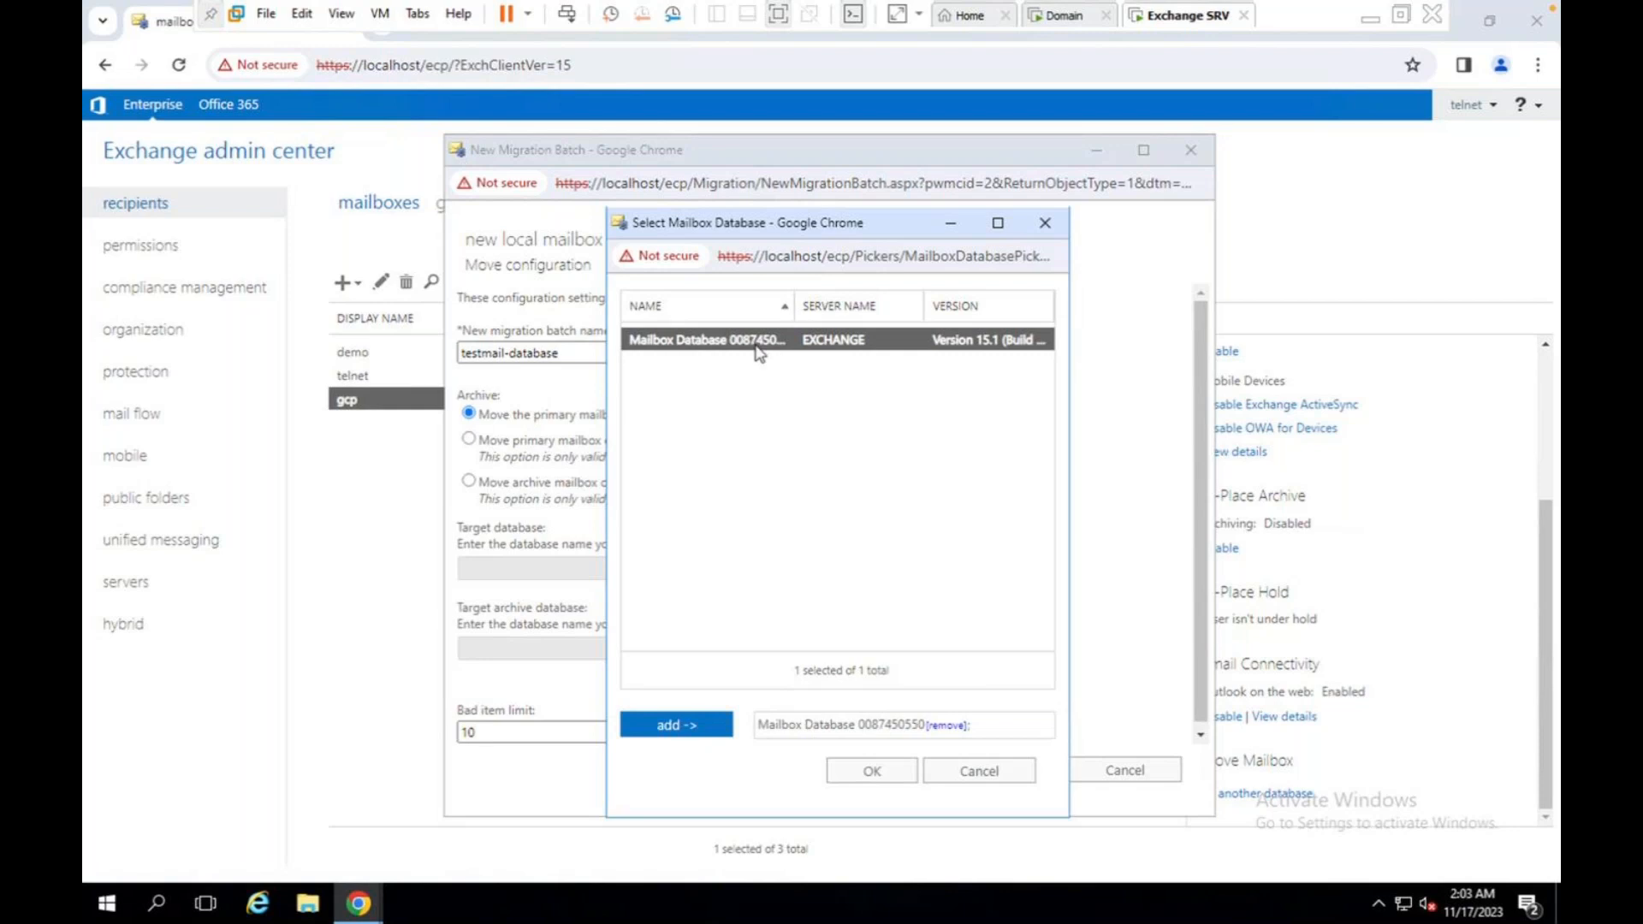
pyautogui.click(872, 773)
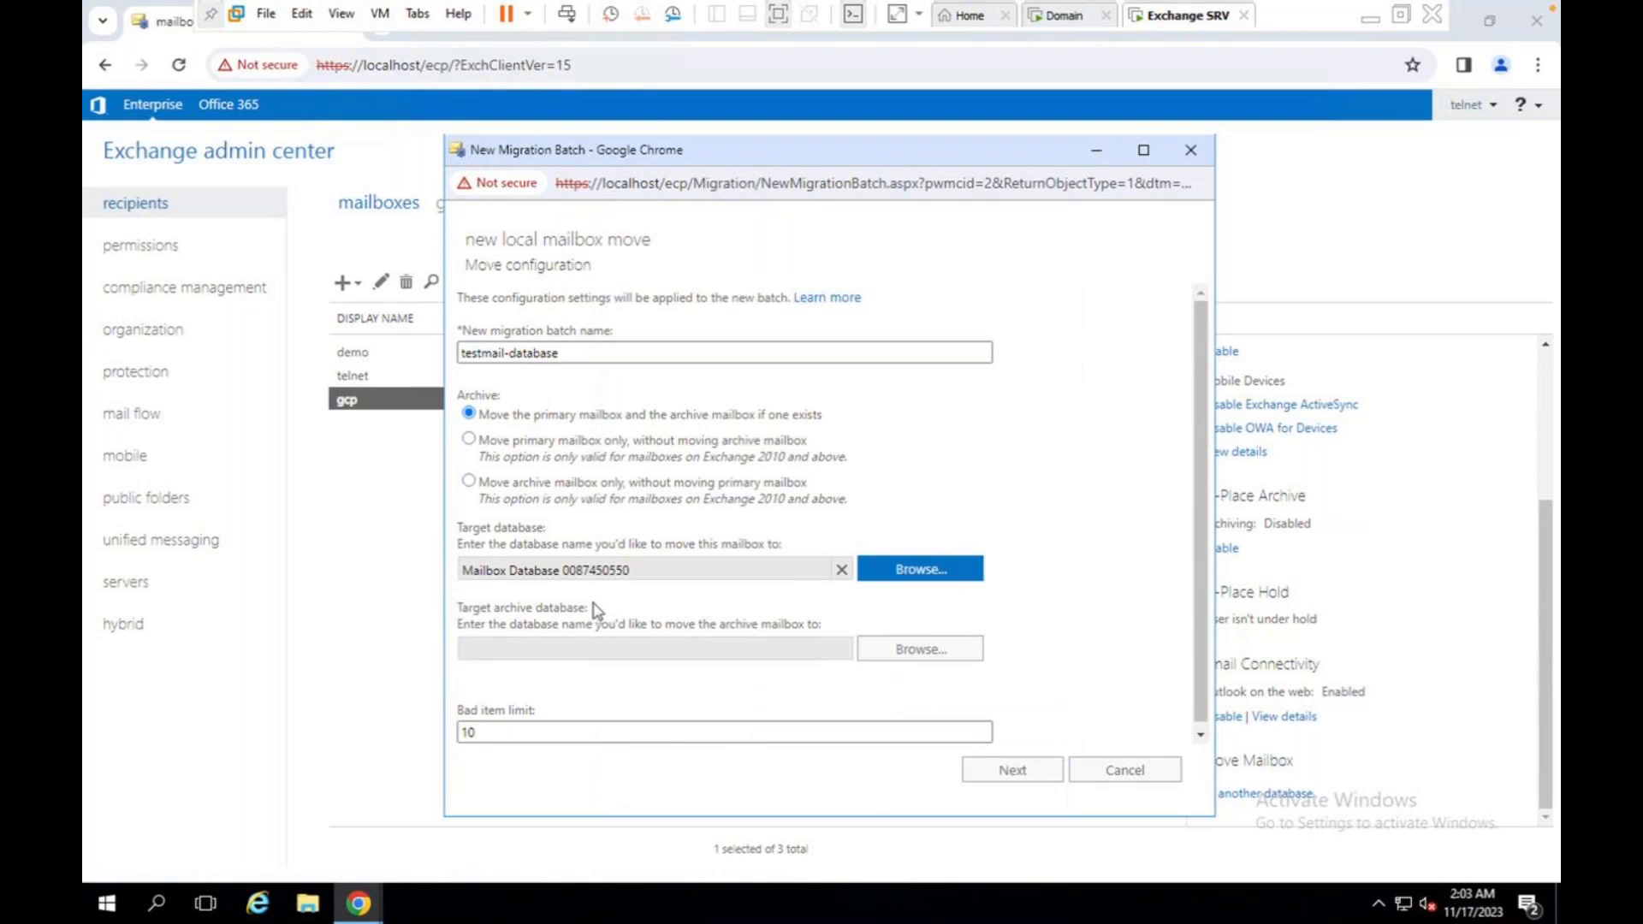
pyautogui.click(946, 652)
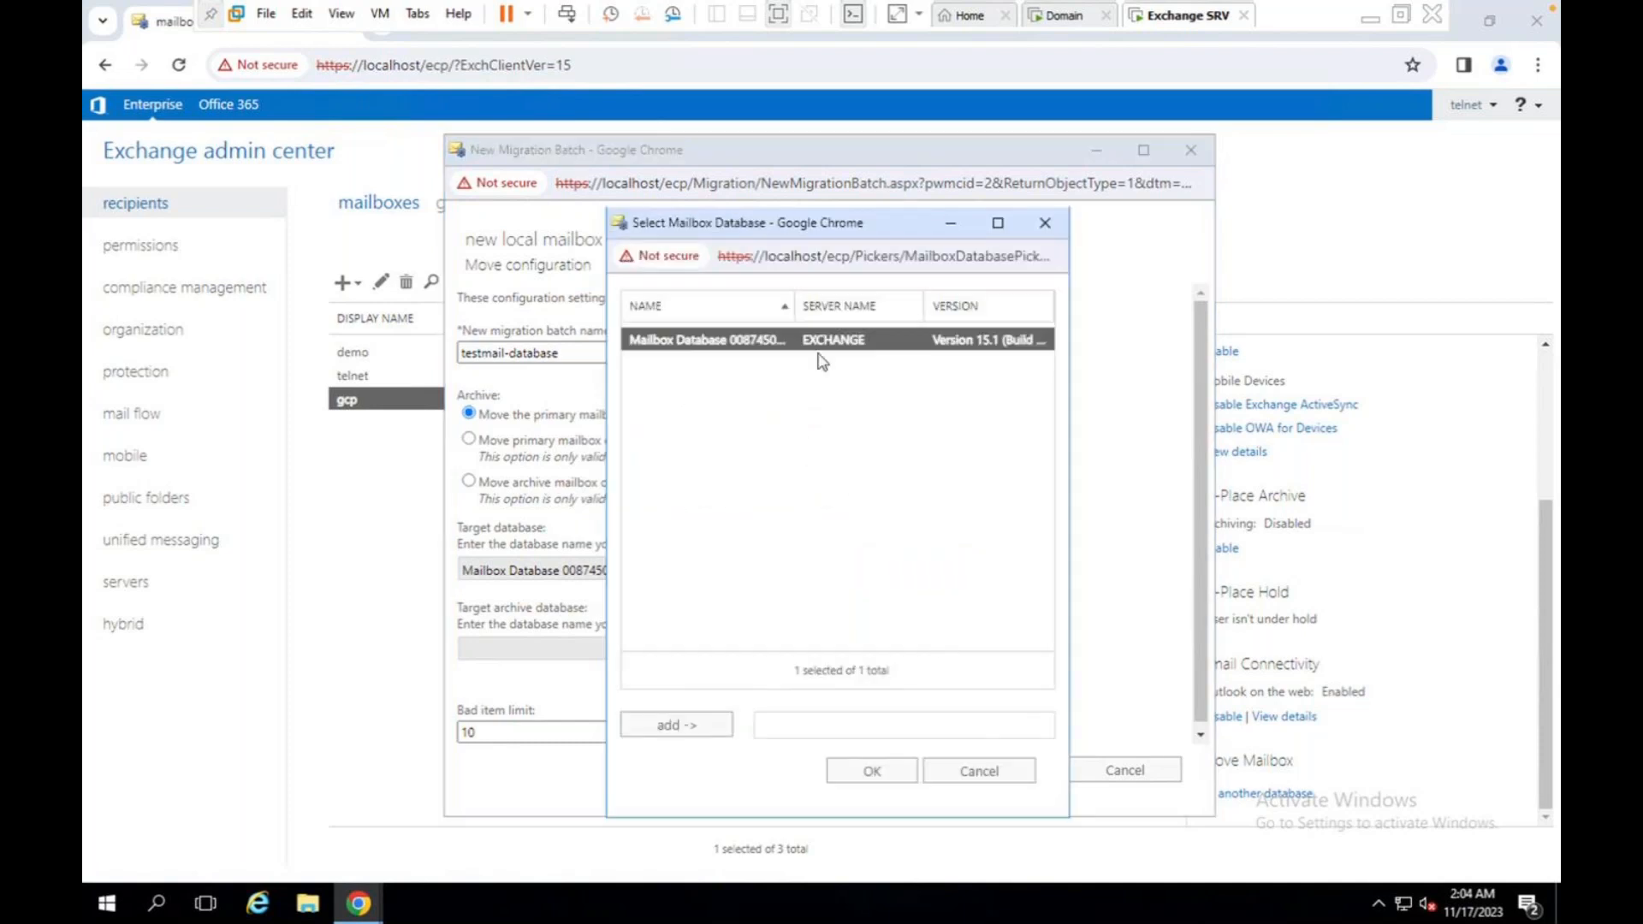
pyautogui.click(678, 725)
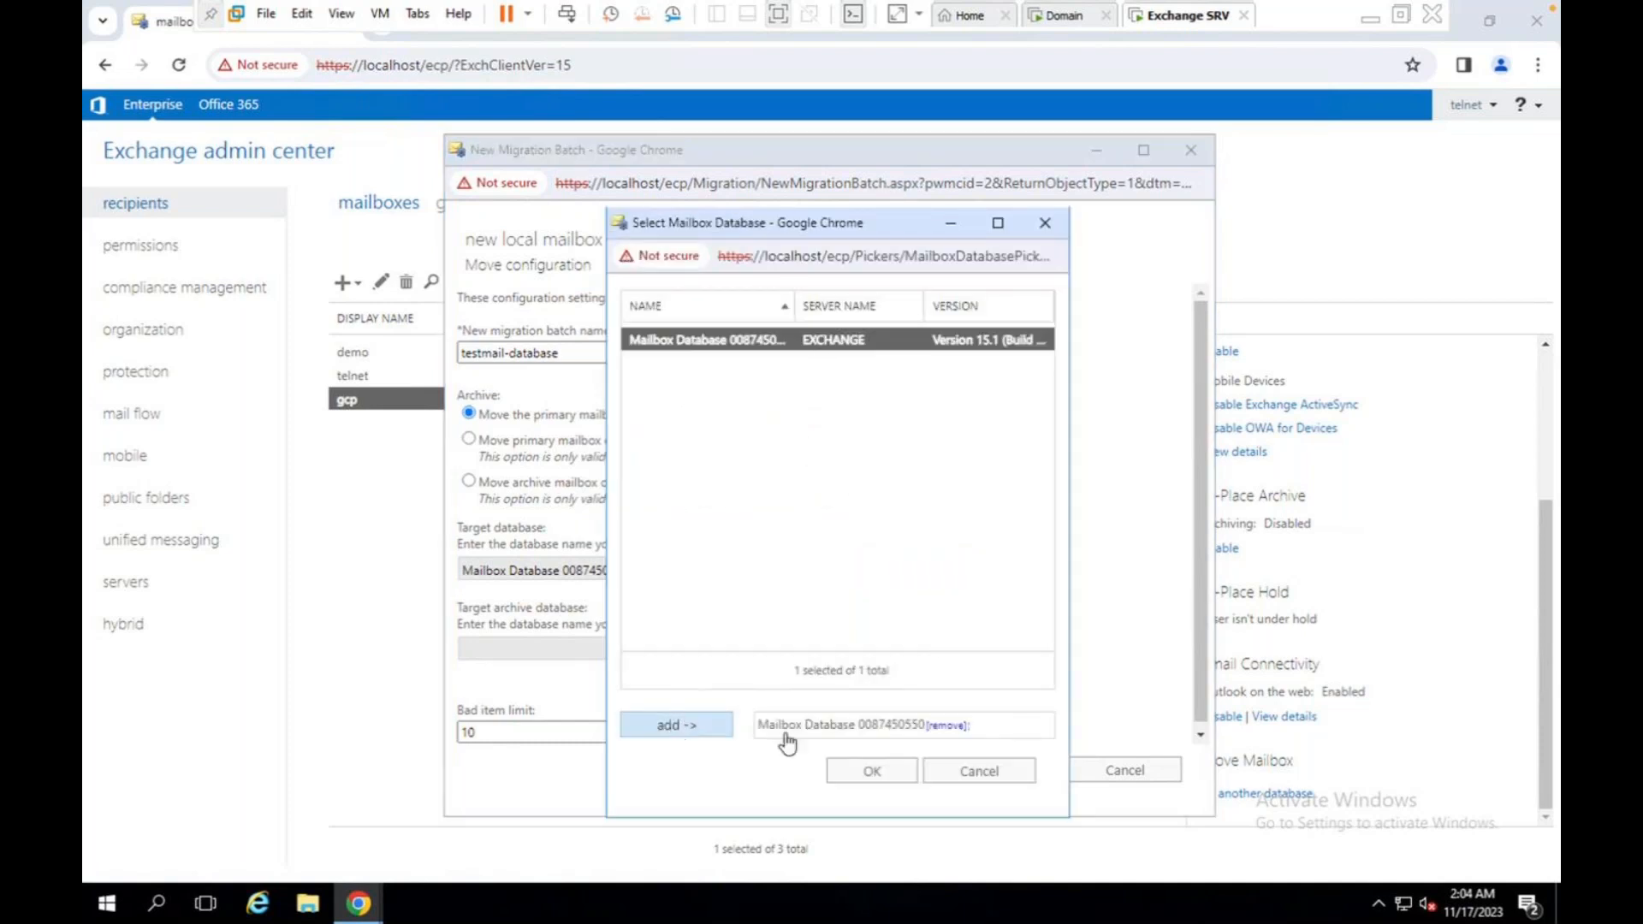
pyautogui.click(871, 769)
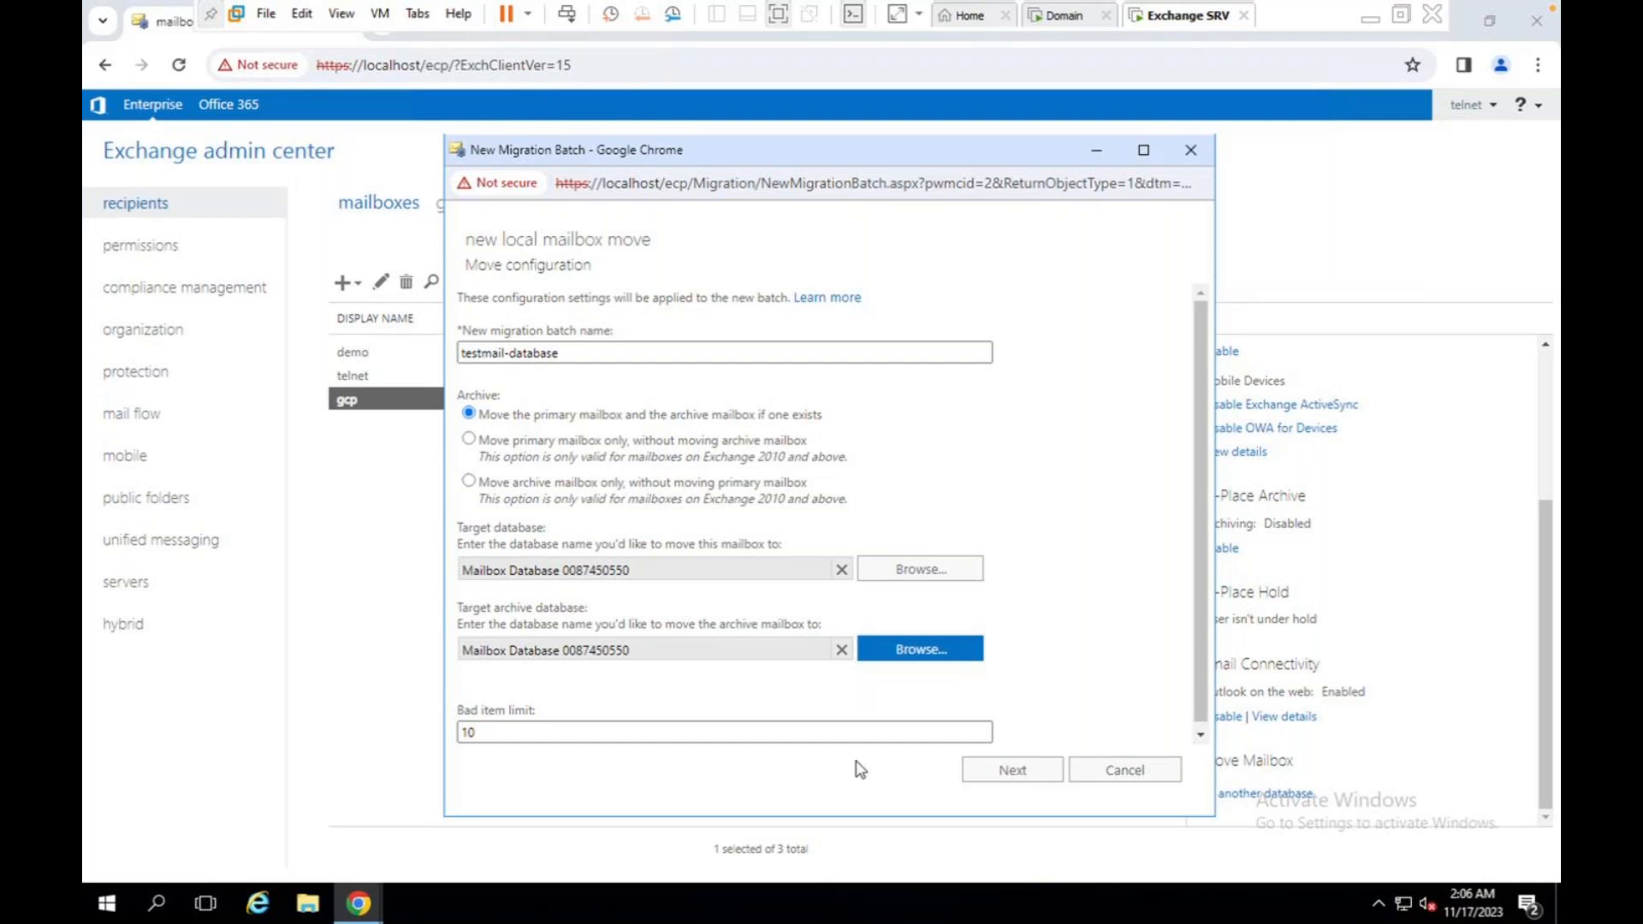
pyautogui.hotkey('ctrl', 'Left')
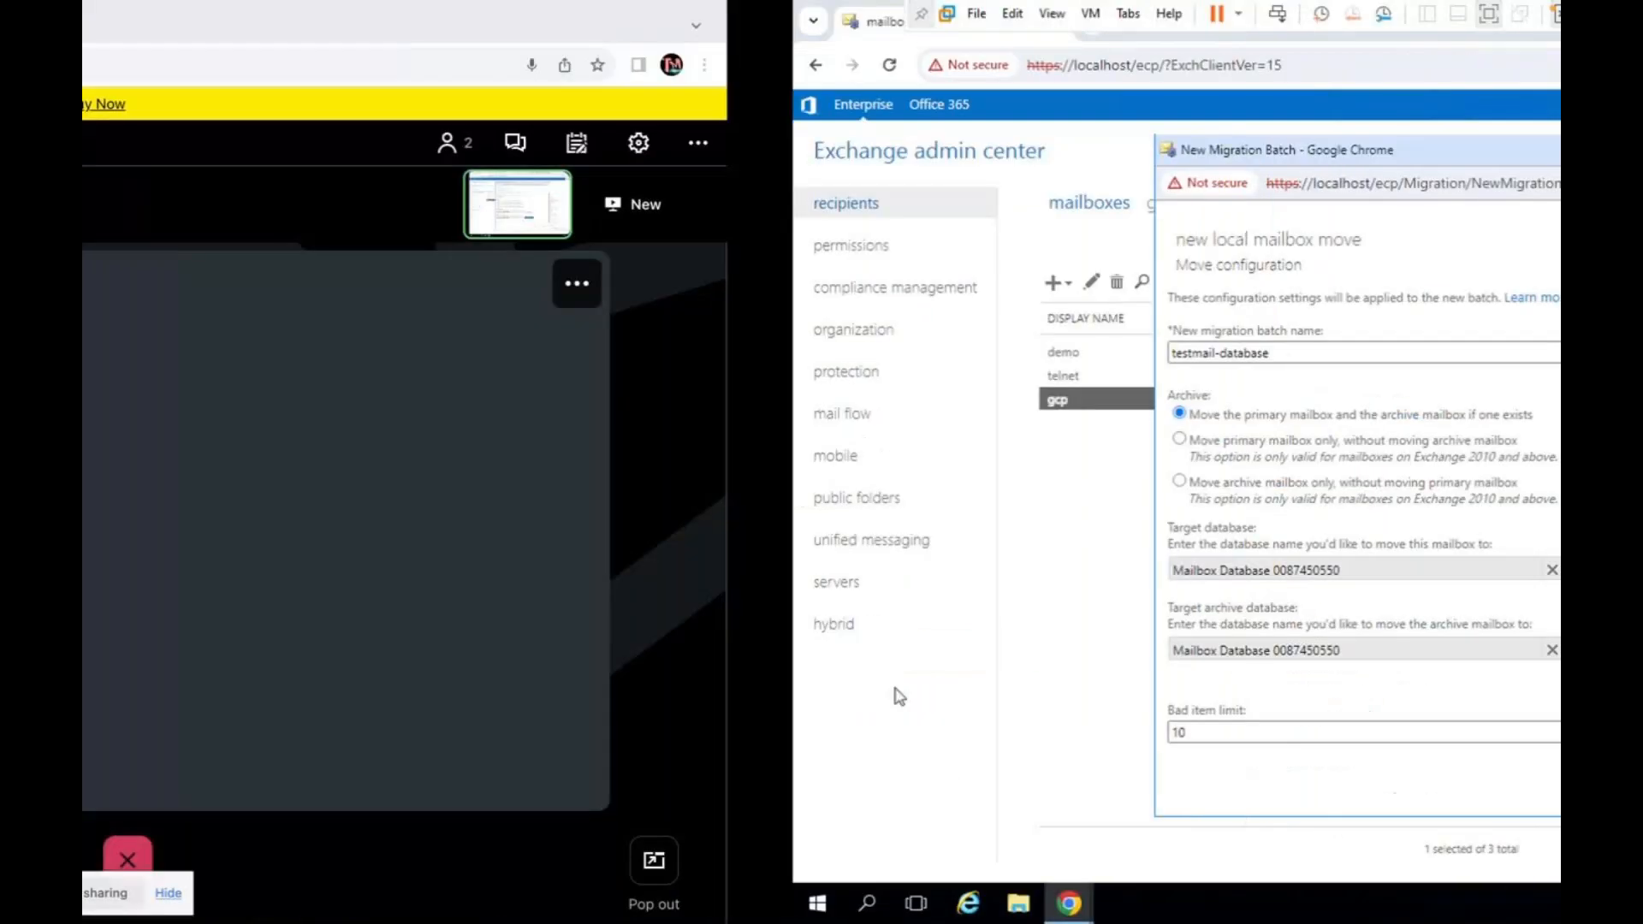
pyautogui.hotkey('ctrl', 'Right')
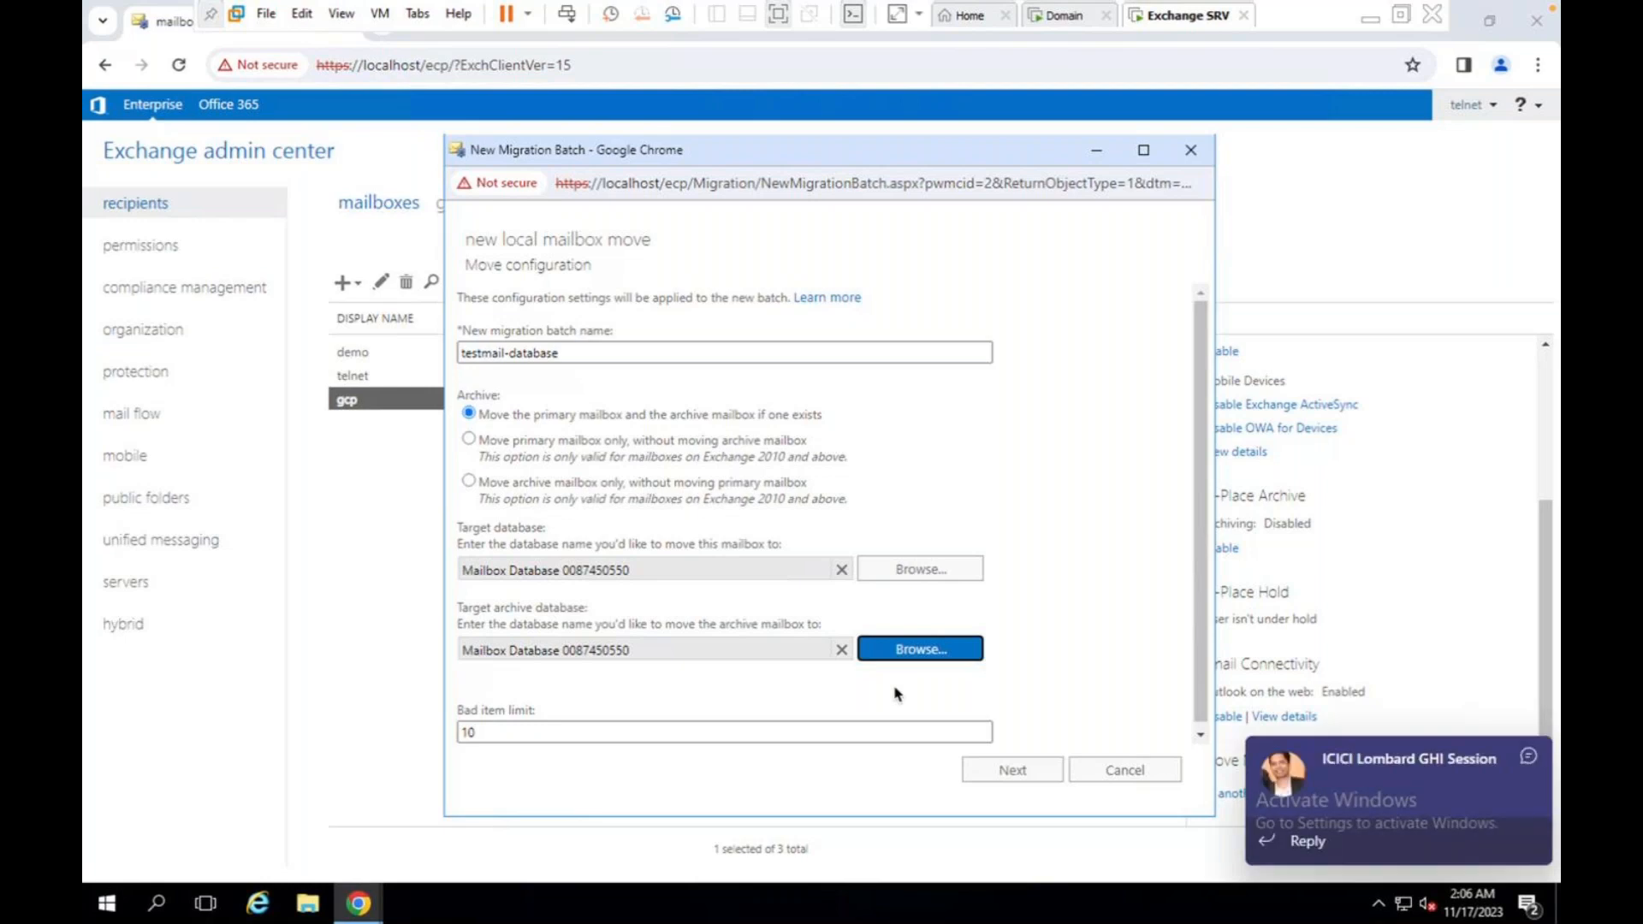
pyautogui.click(1529, 758)
pyautogui.click(1529, 756)
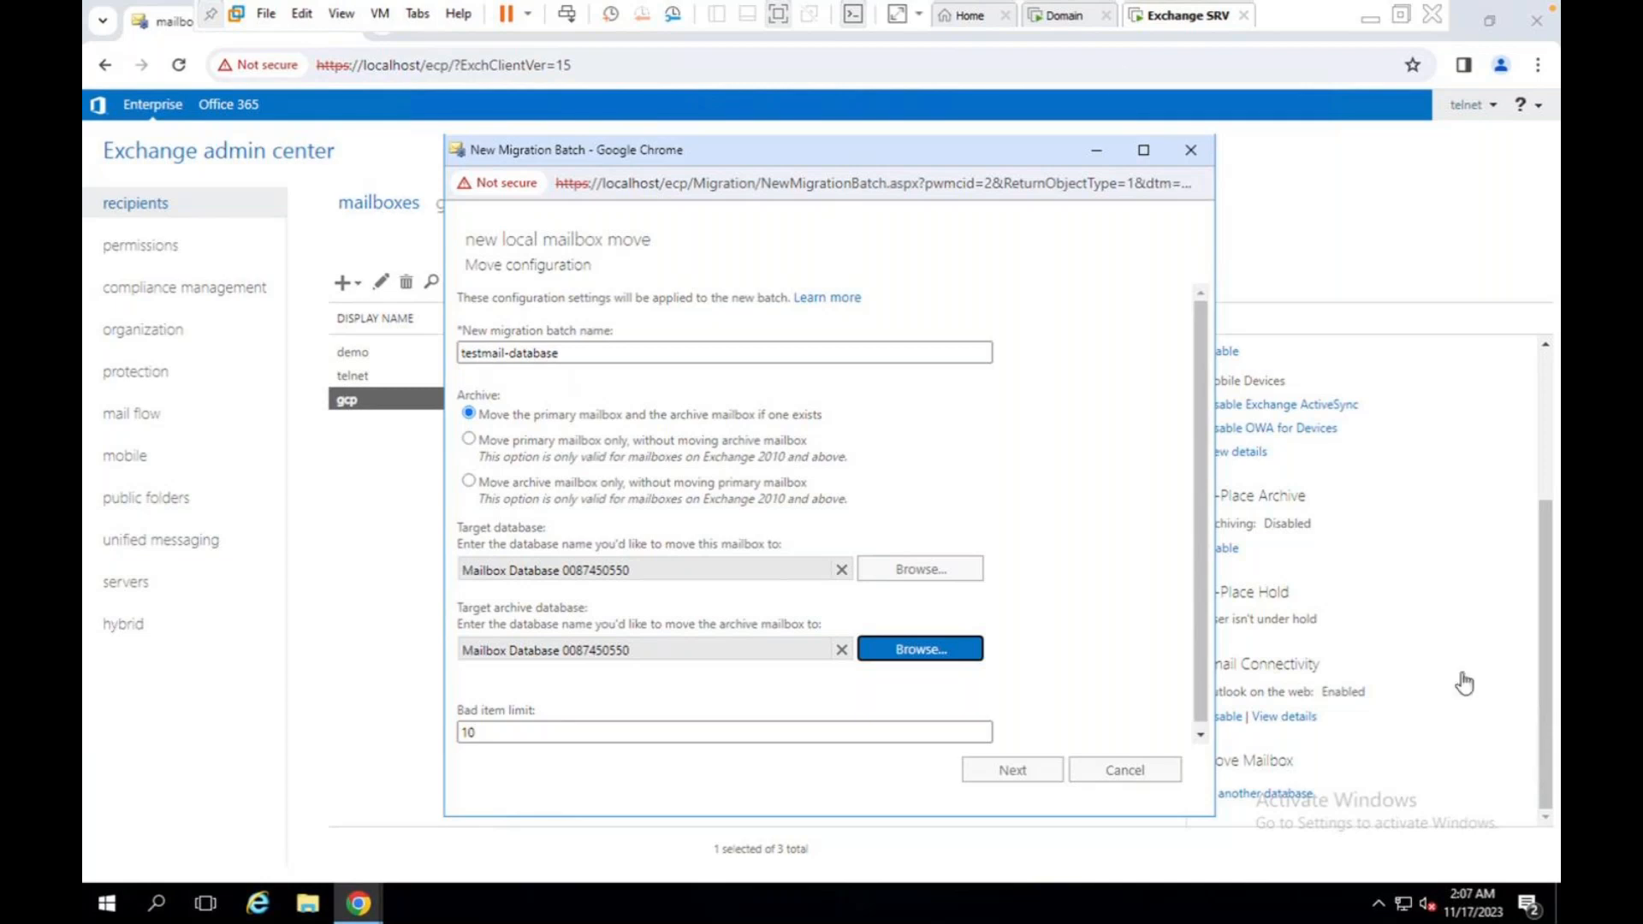
# - On the Domain virtual machine, examine the general and profile properties of the class user and close them
pyautogui.click(1065, 17)
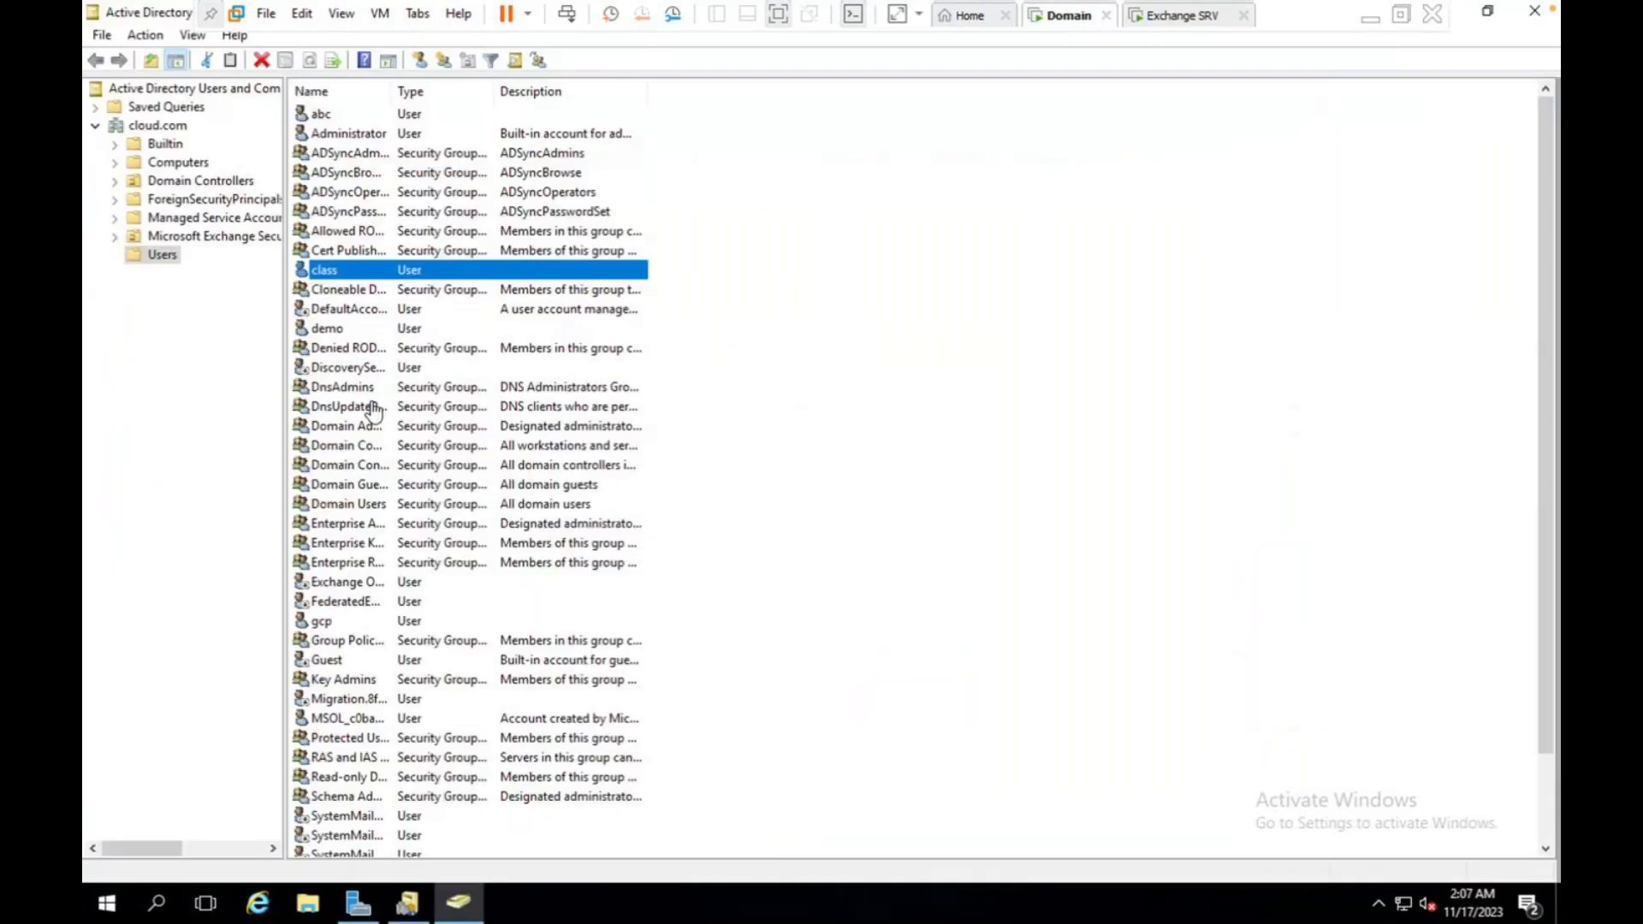
pyautogui.click(355, 274)
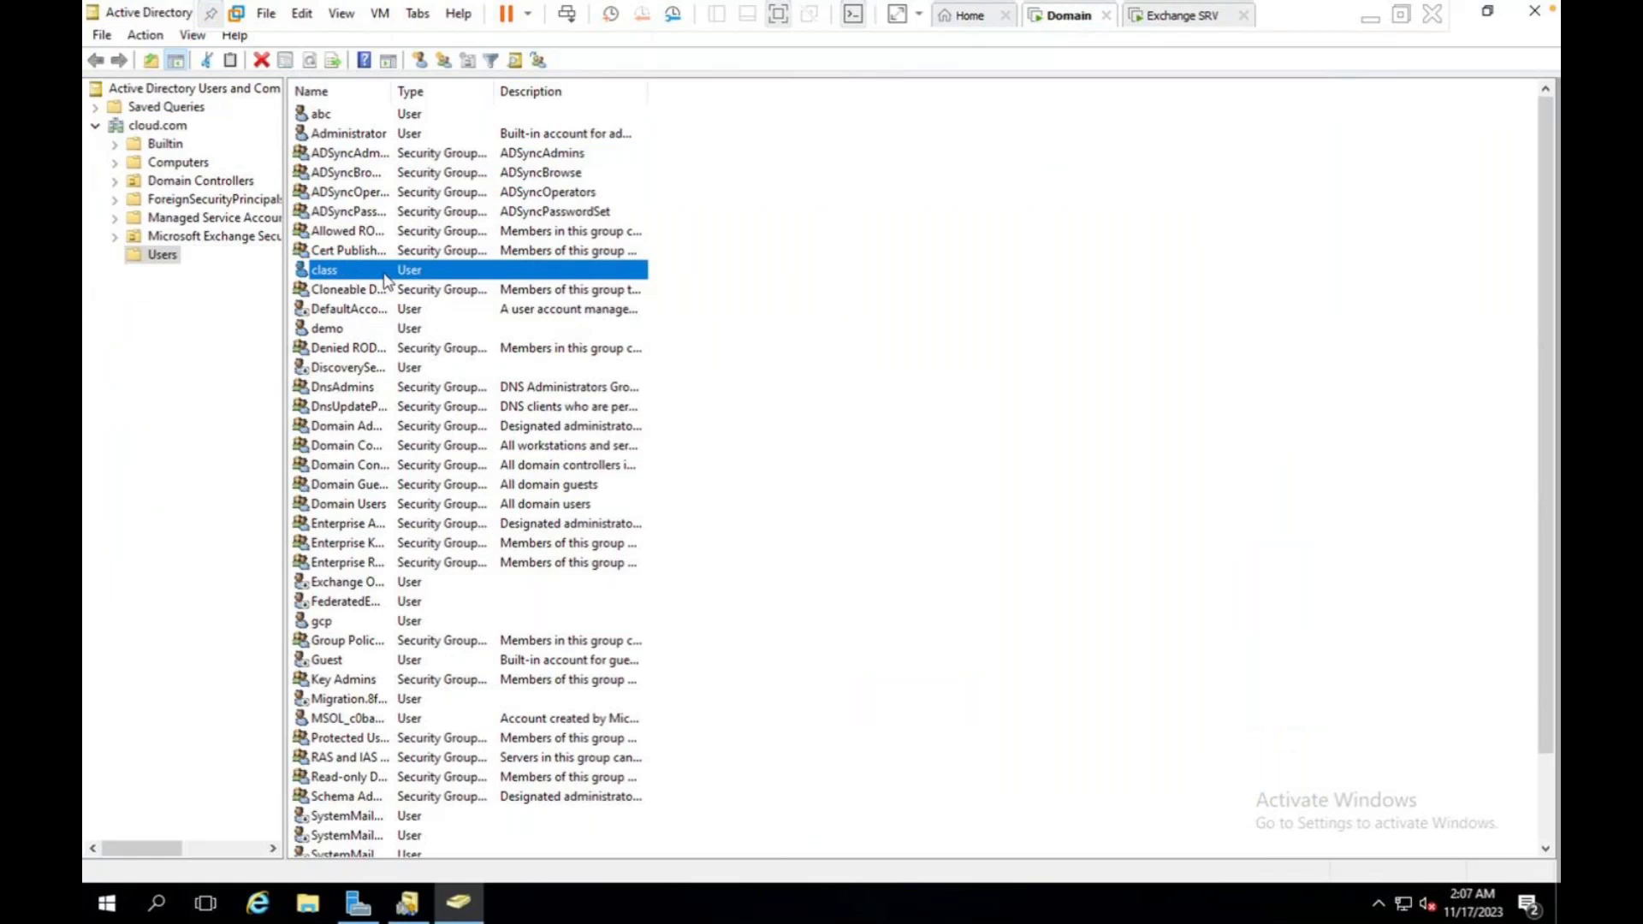
pyautogui.doubleClick(435, 272)
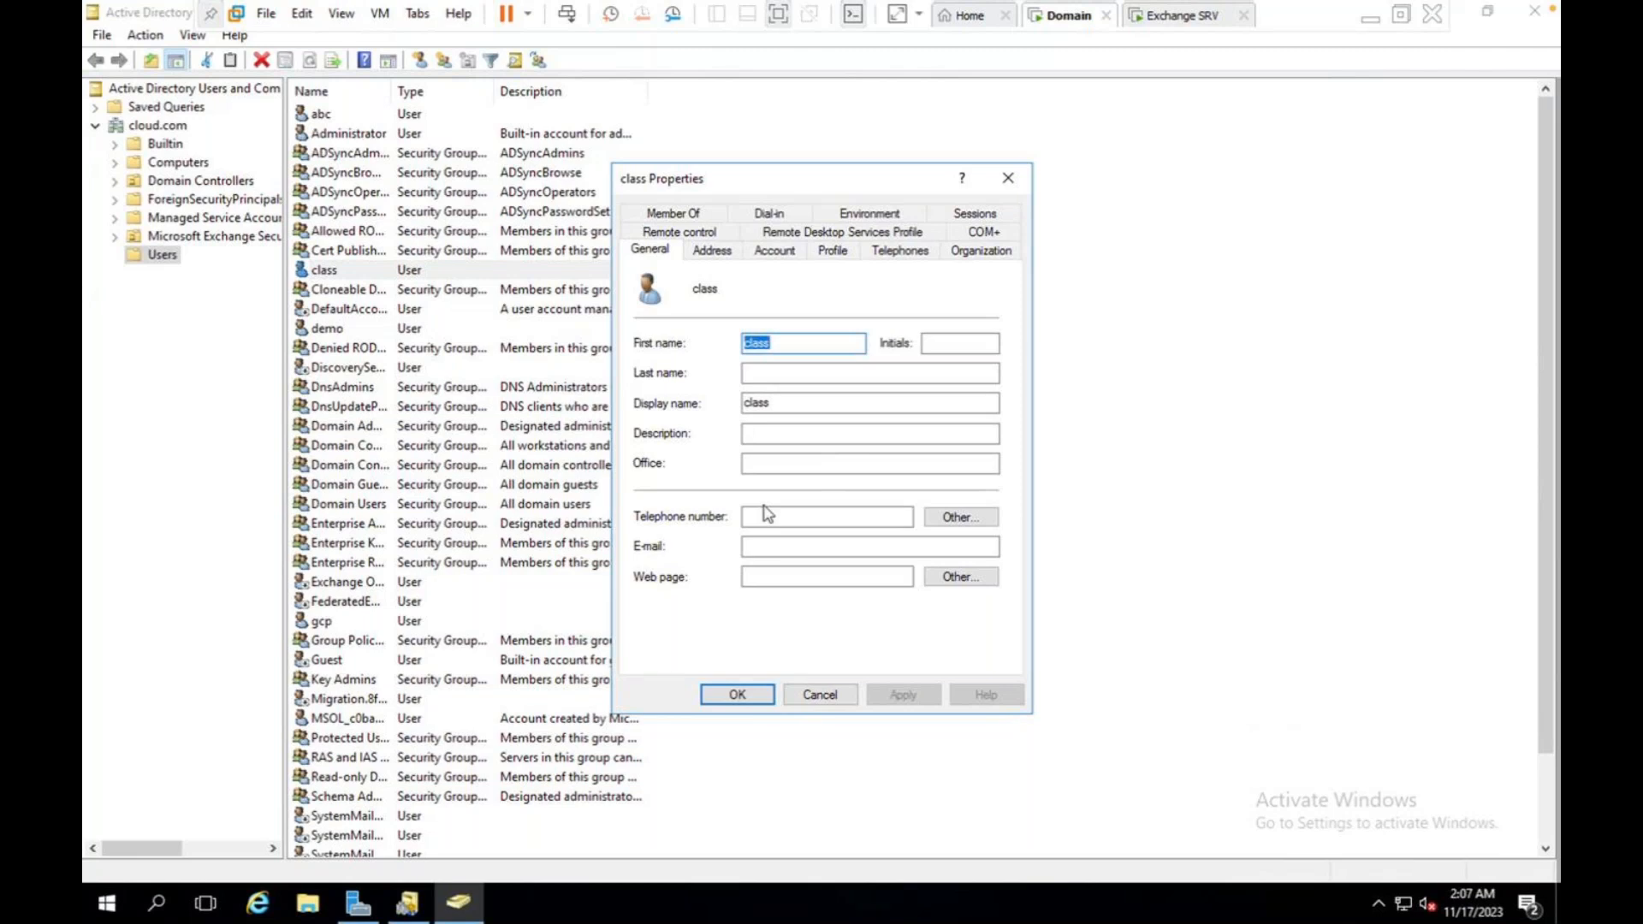
pyautogui.click(835, 251)
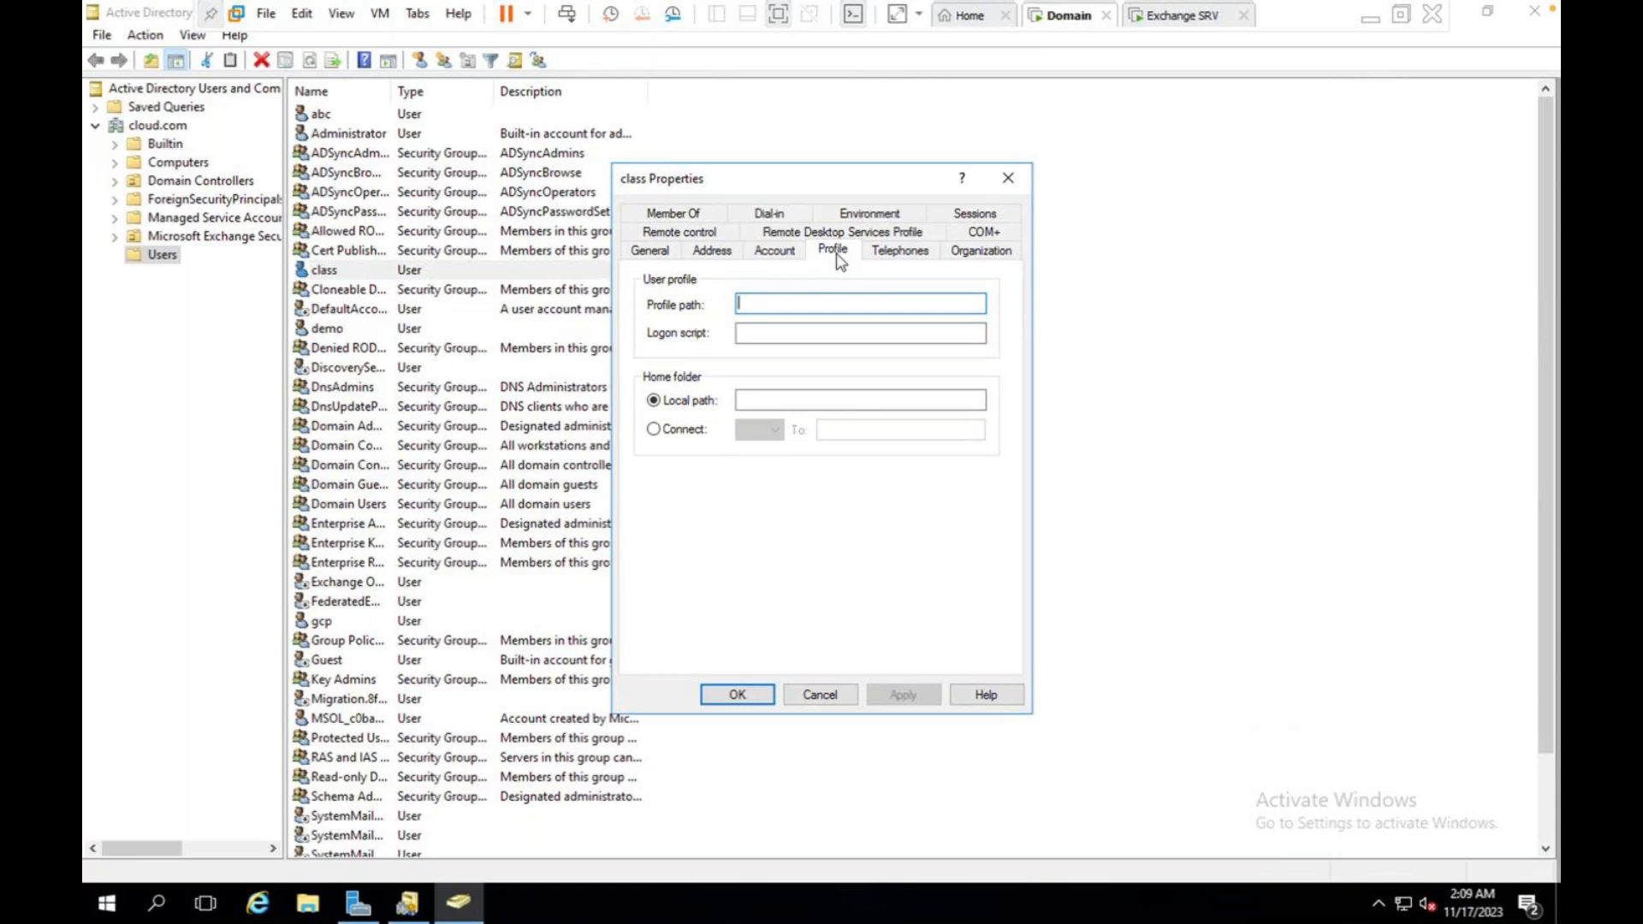
pyautogui.moveTo(1004, 7)
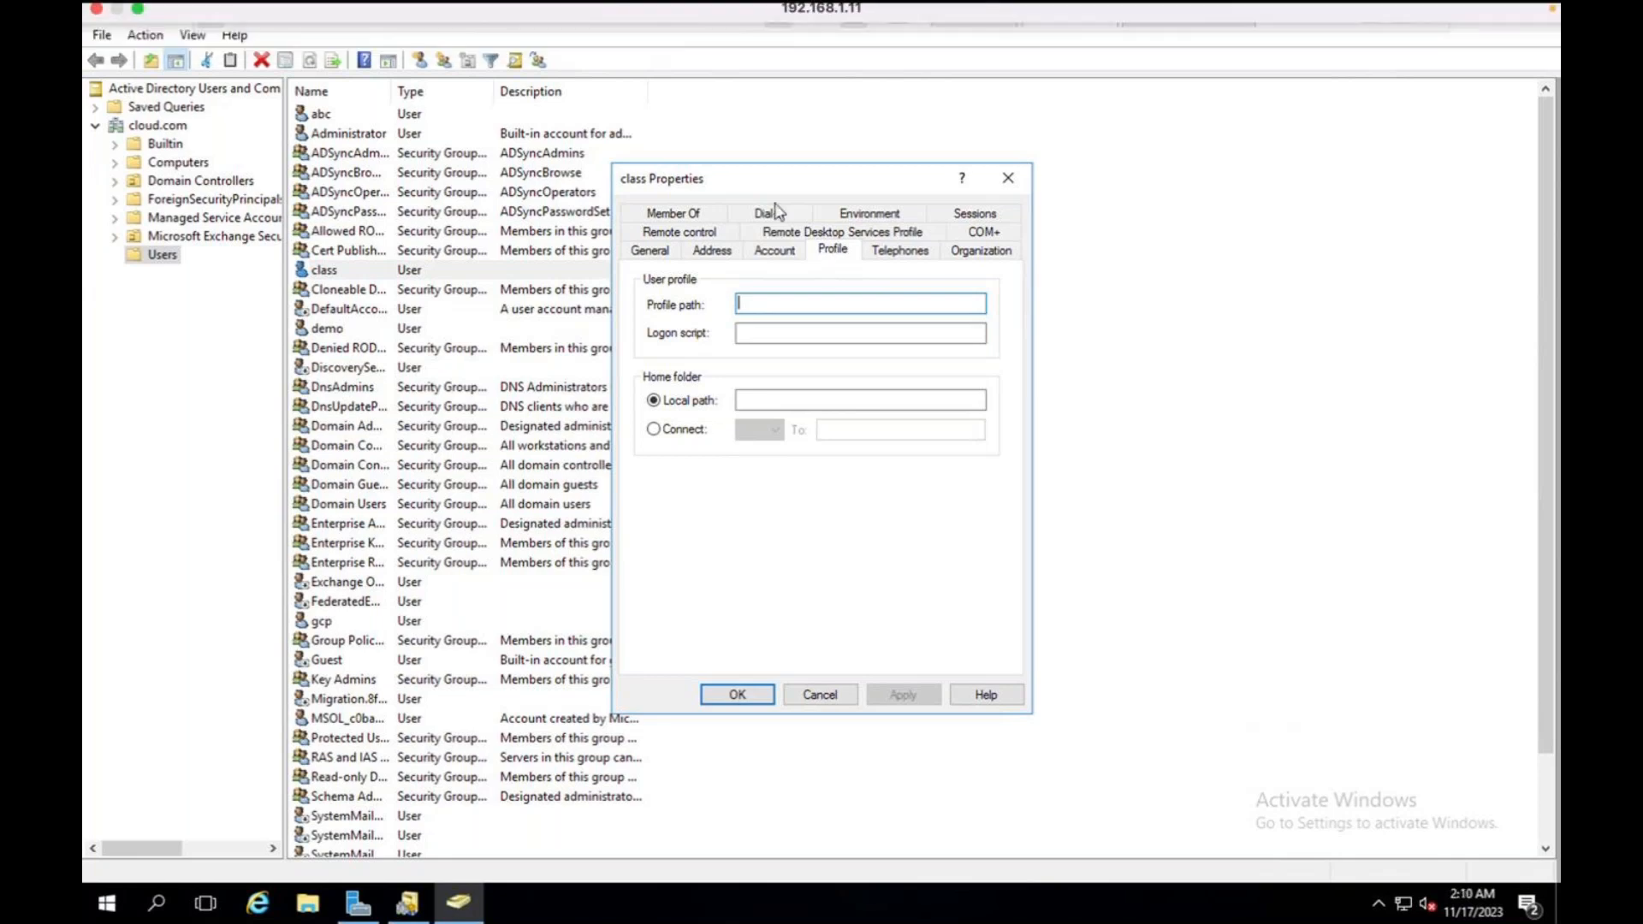
pyautogui.click(1008, 181)
# - Back on Exchange SRV, create the testmail-database batch with automatic start and completion, and show the migration dashboard
pyautogui.click(1177, 18)
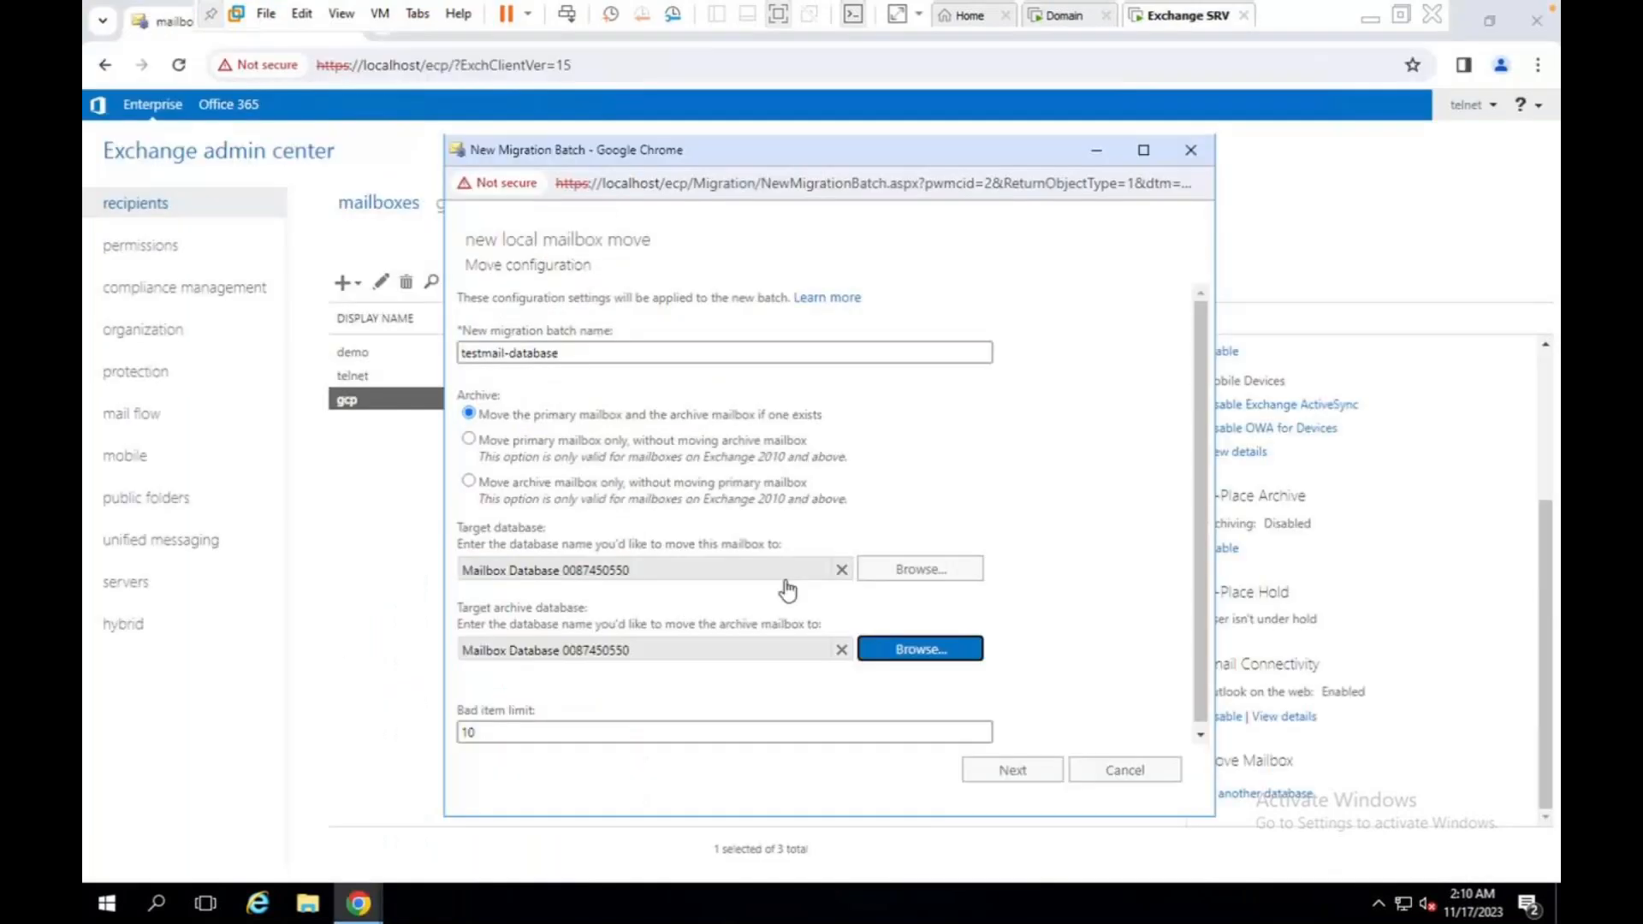
pyautogui.click(1015, 771)
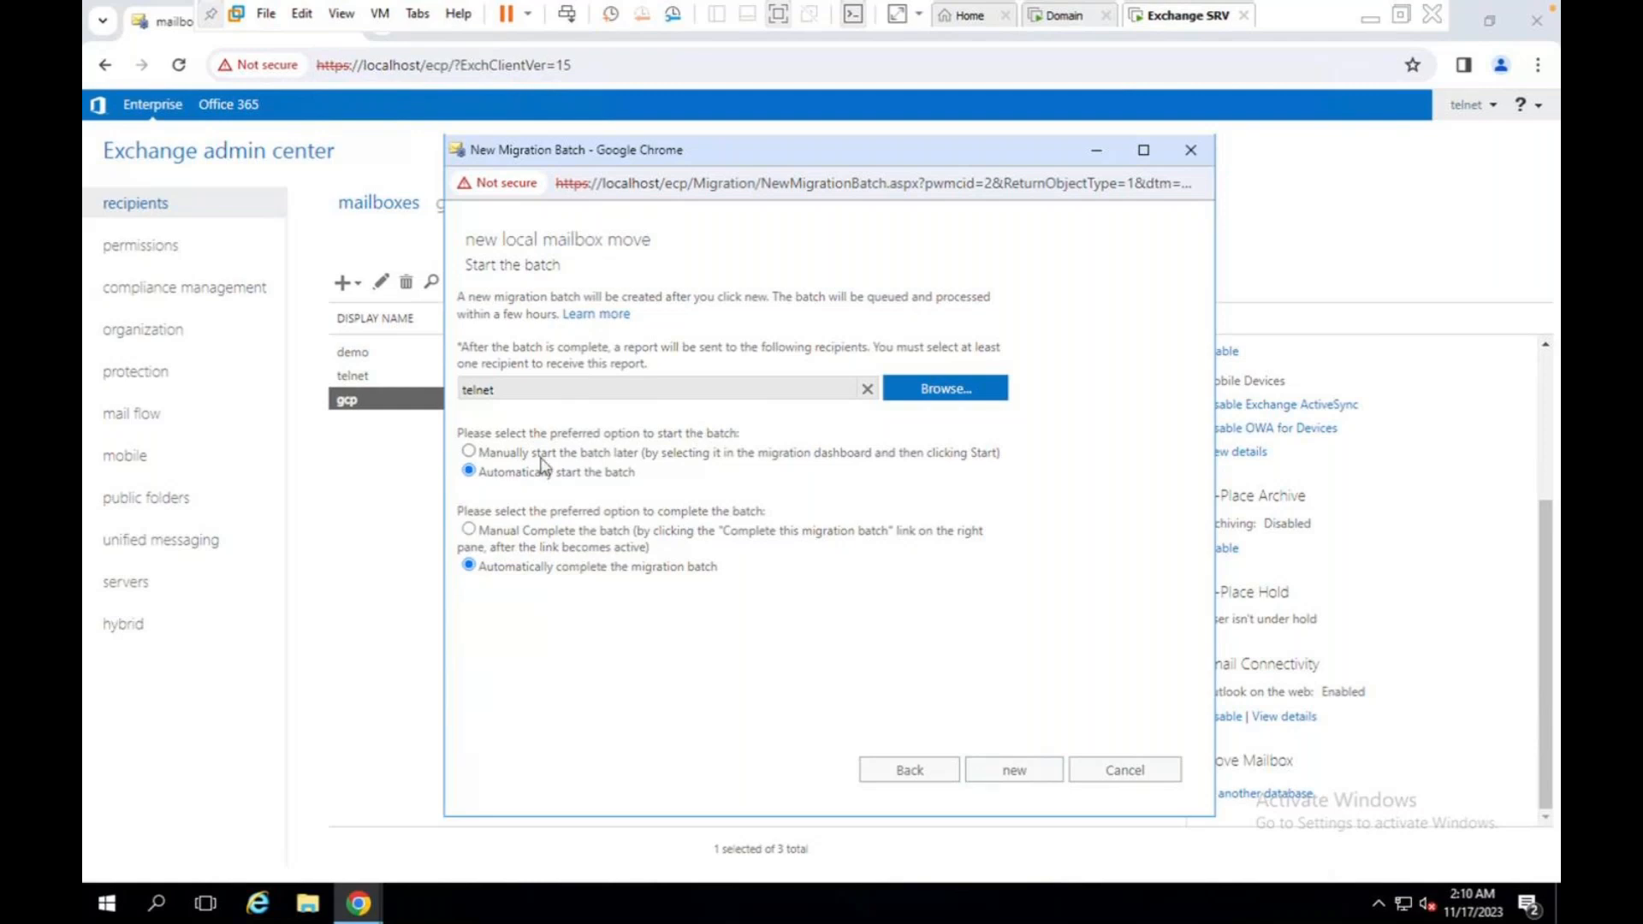
pyautogui.click(510, 453)
pyautogui.click(501, 475)
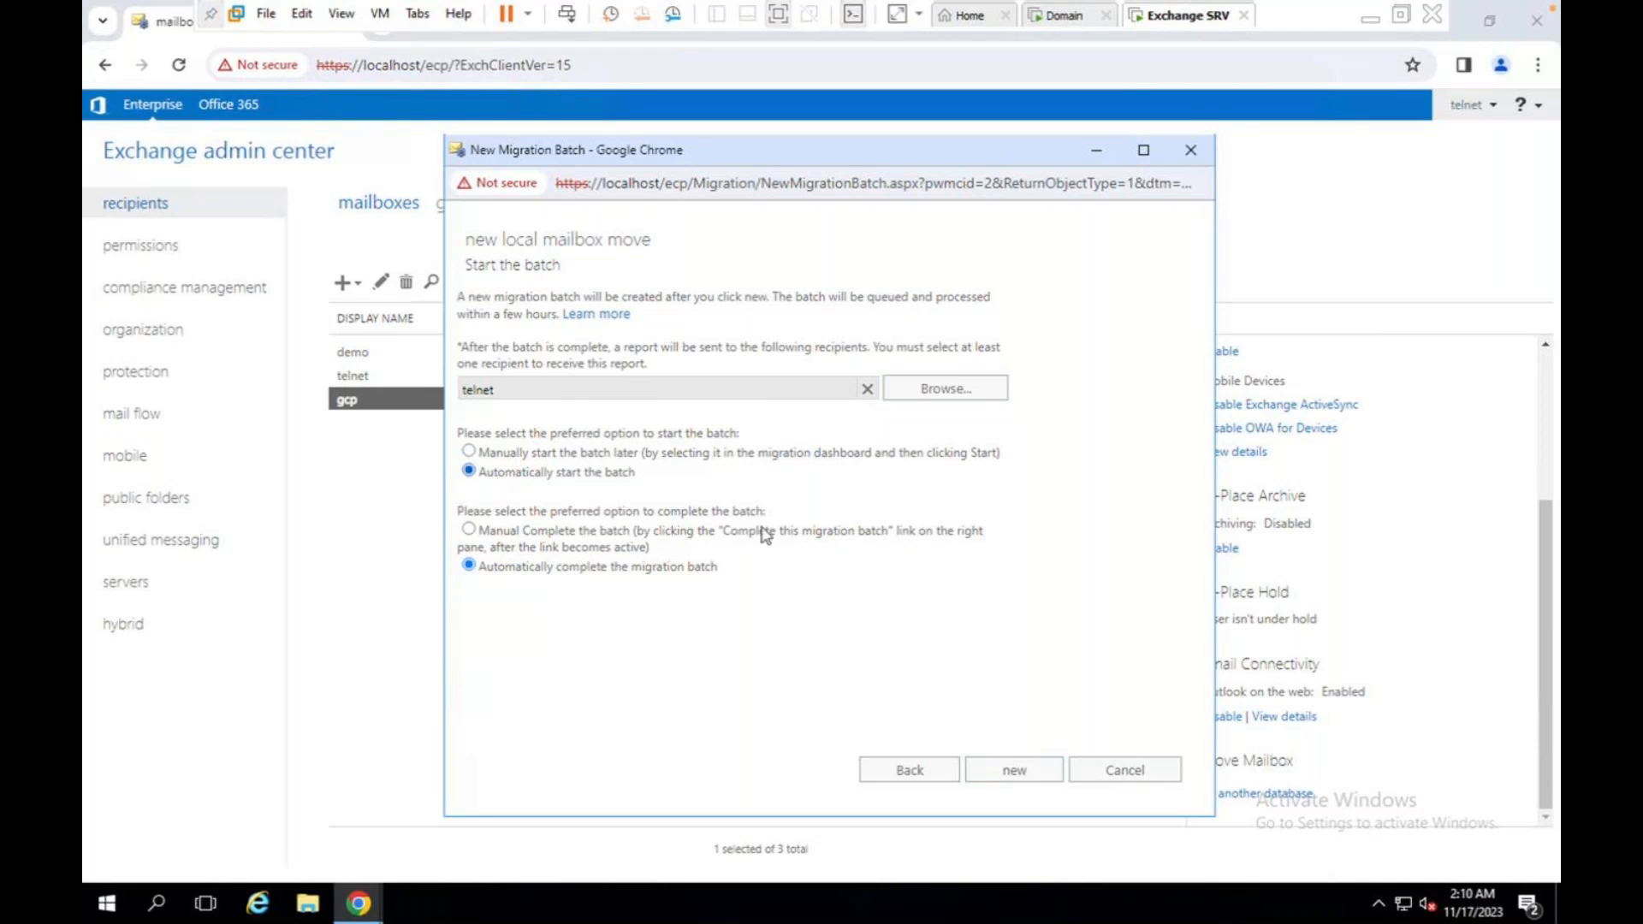
pyautogui.click(1012, 773)
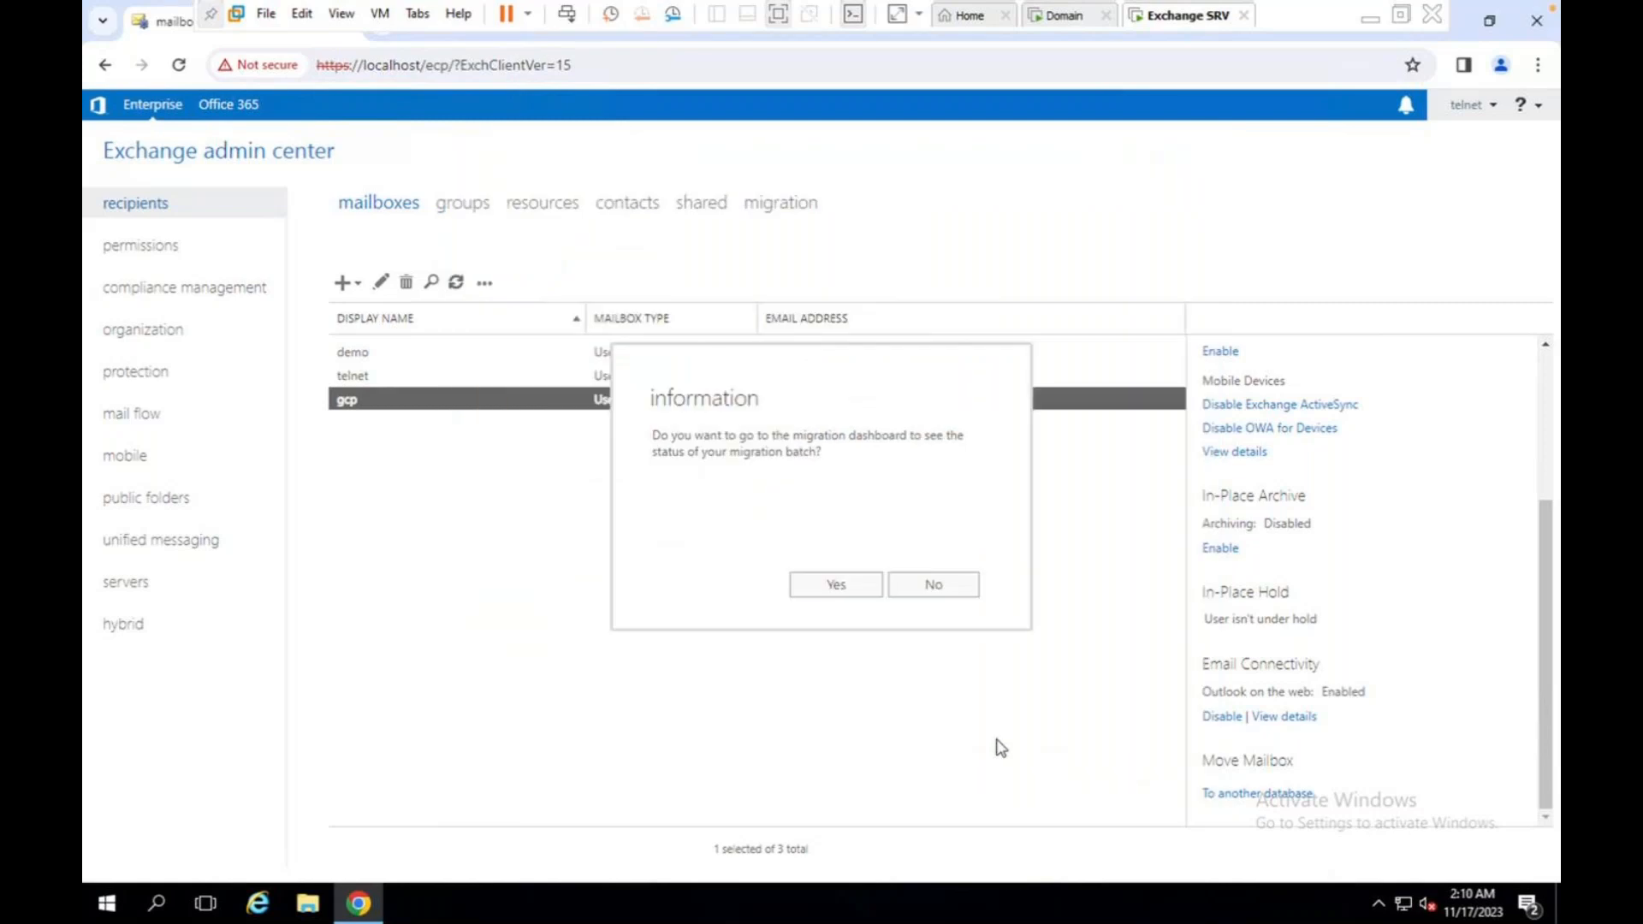
pyautogui.click(847, 586)
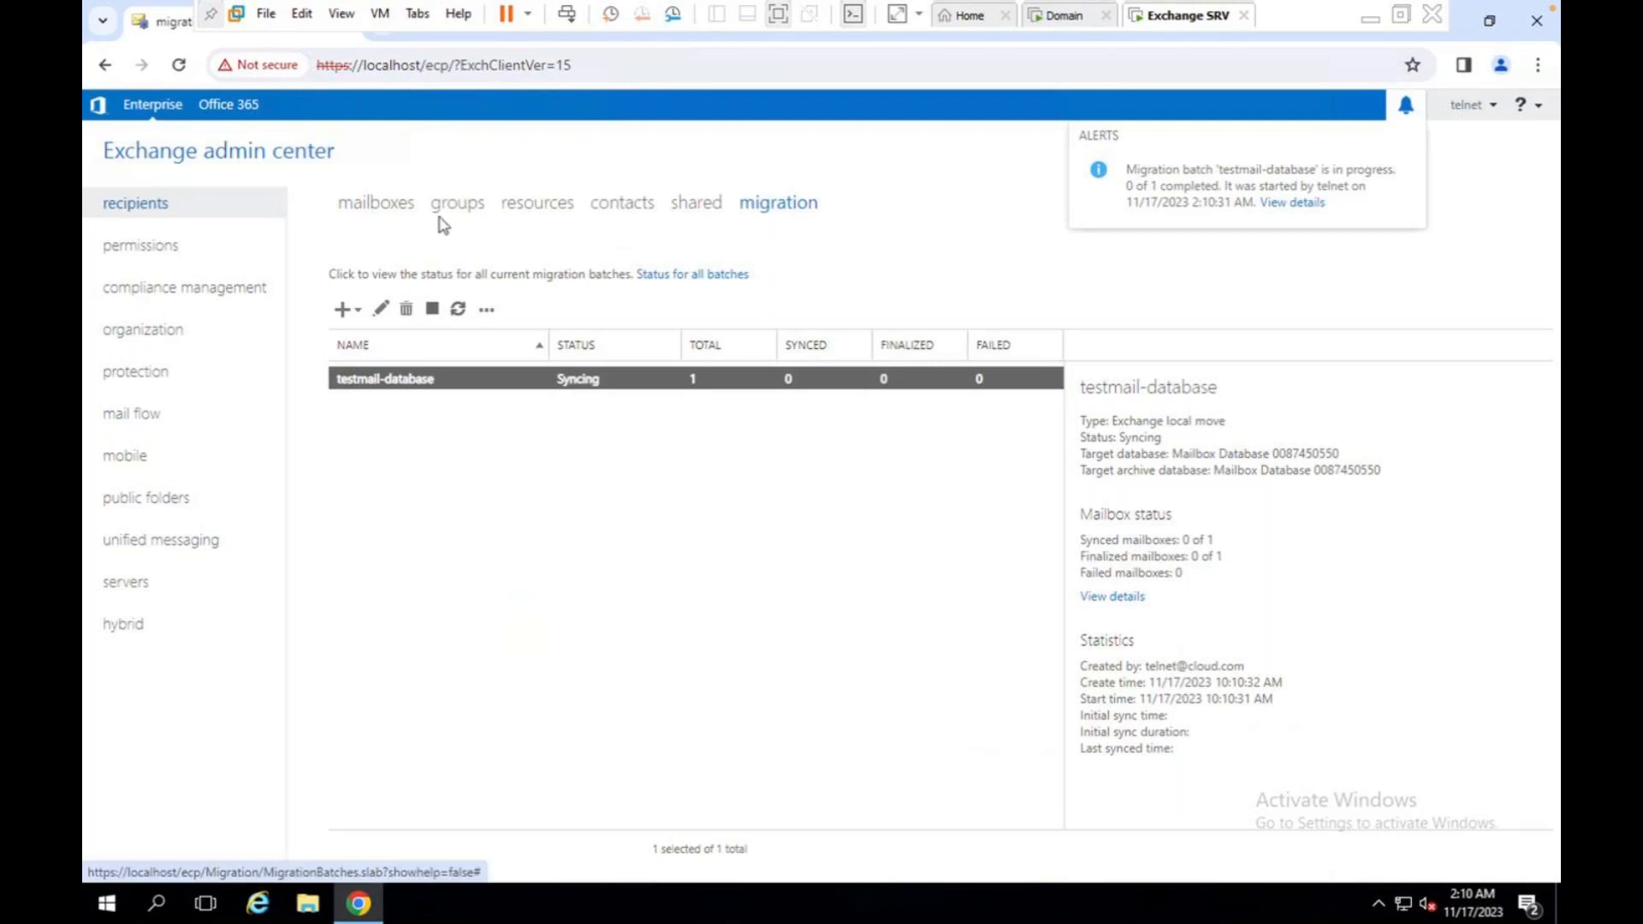
# - In the mailbox list, examine the gcp mailbox's general properties, including its user logon name and domain, and save them
pyautogui.click(370, 205)
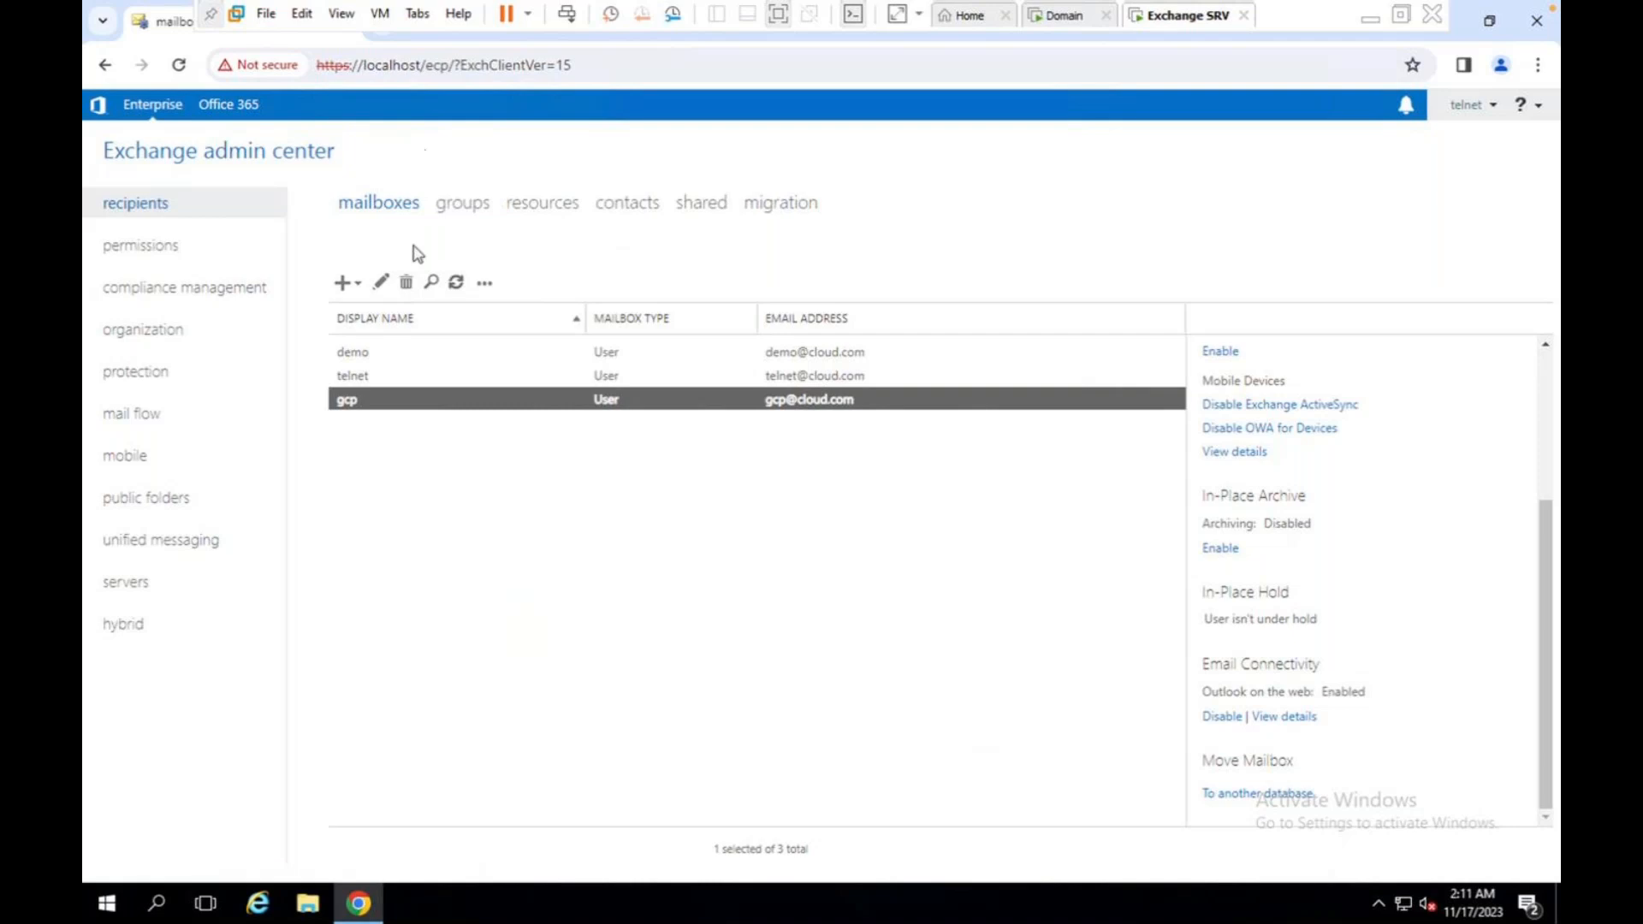
pyautogui.click(382, 285)
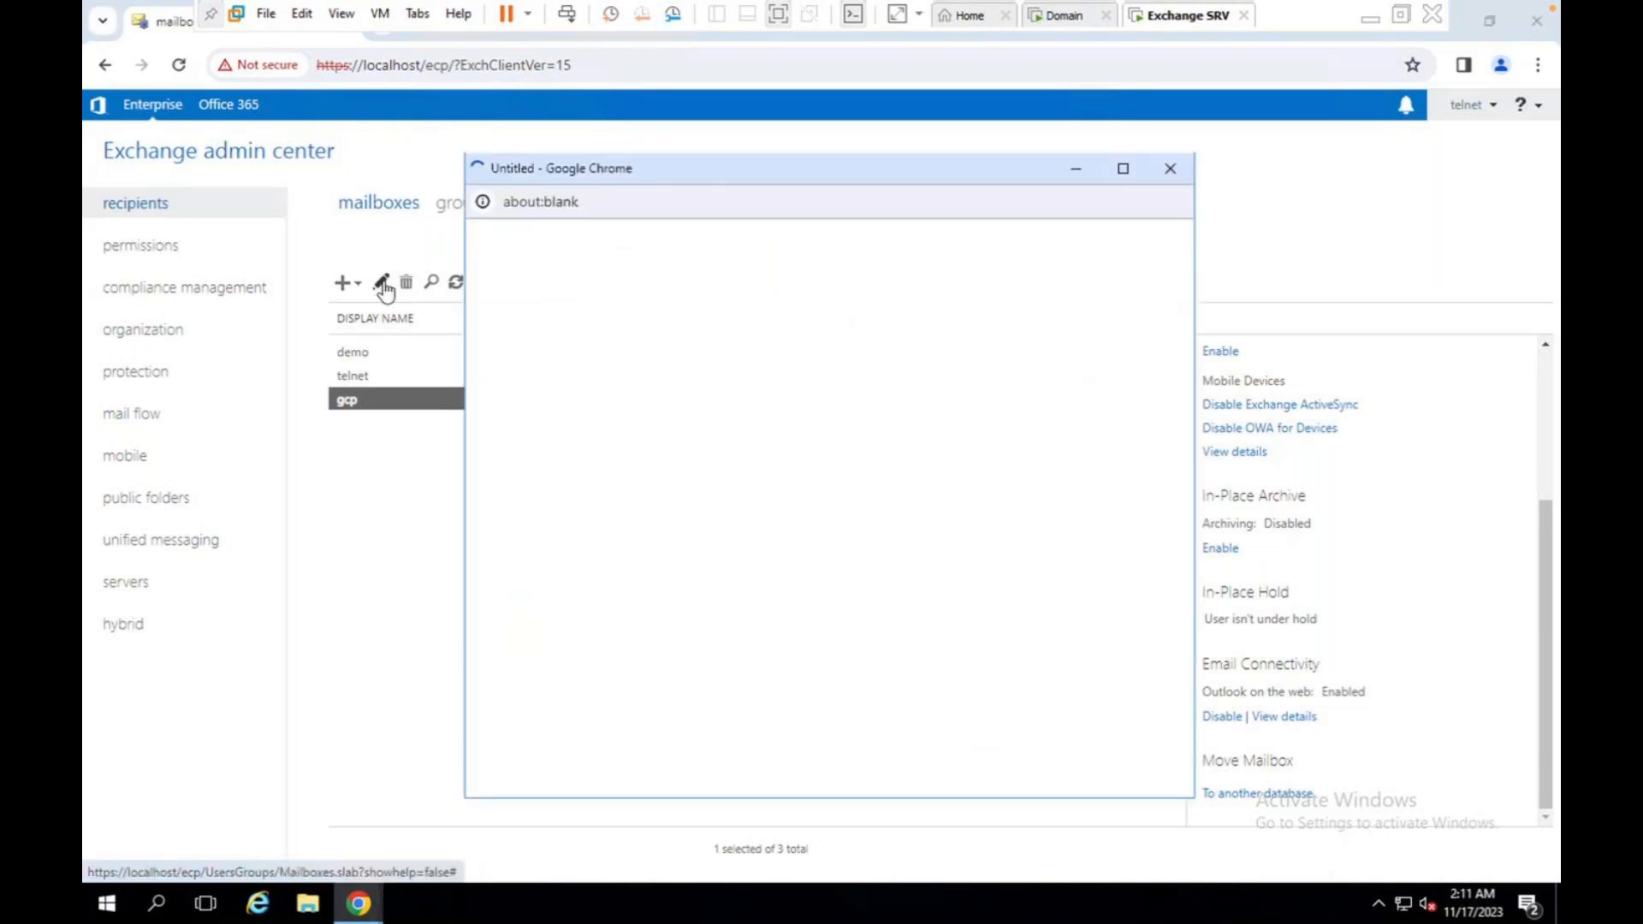
pyautogui.scroll(-1, 821, 531)
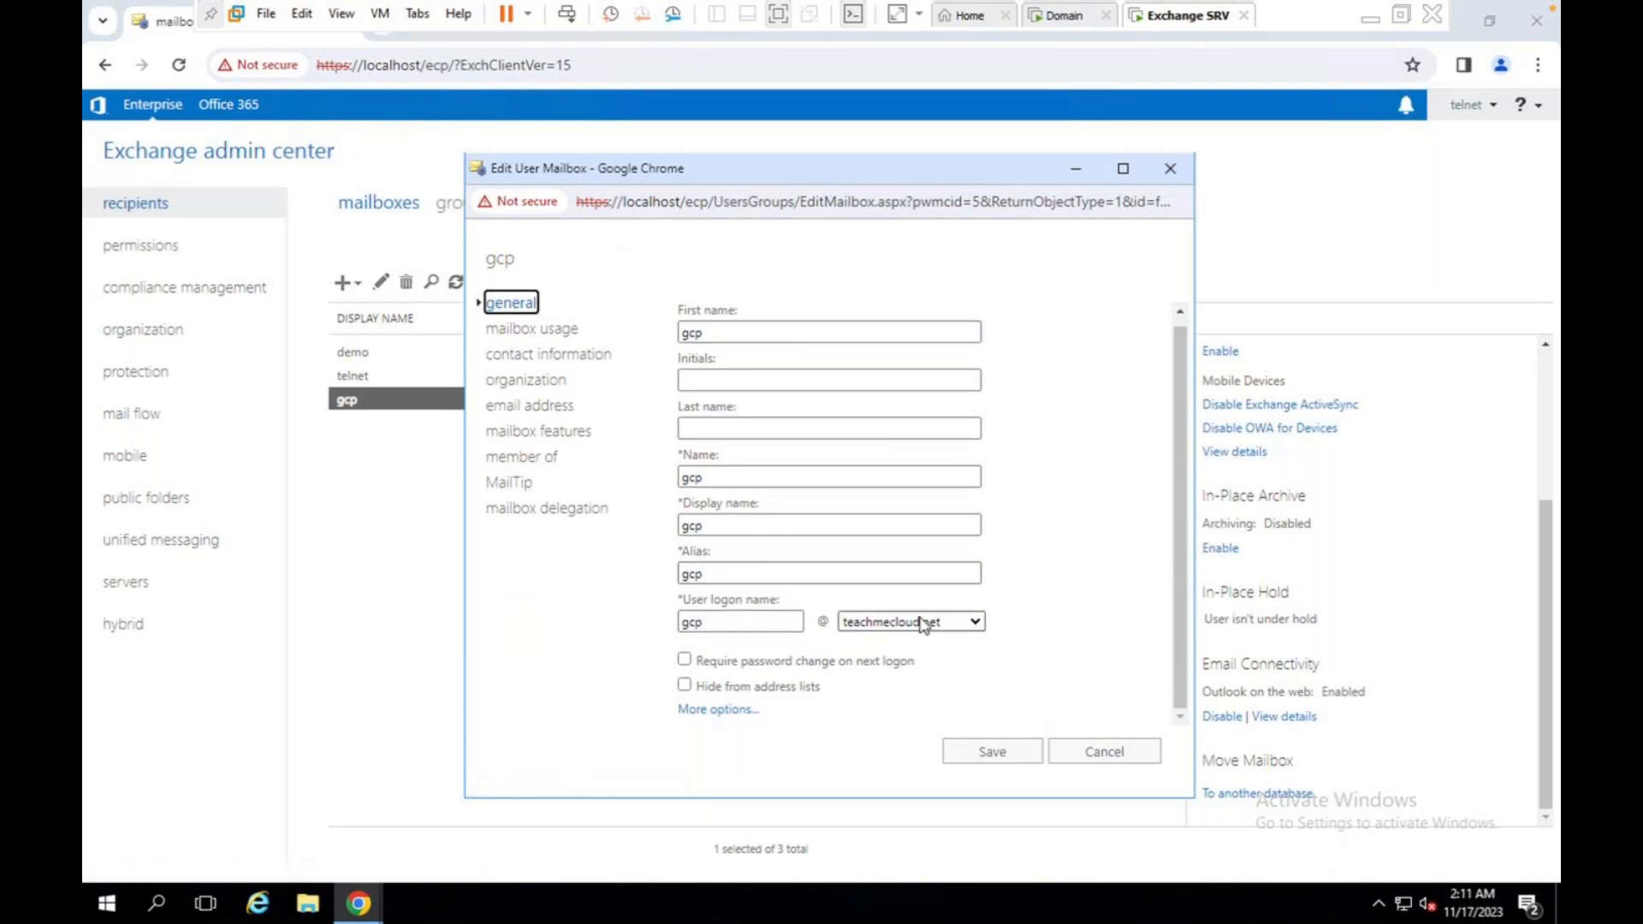
pyautogui.click(985, 749)
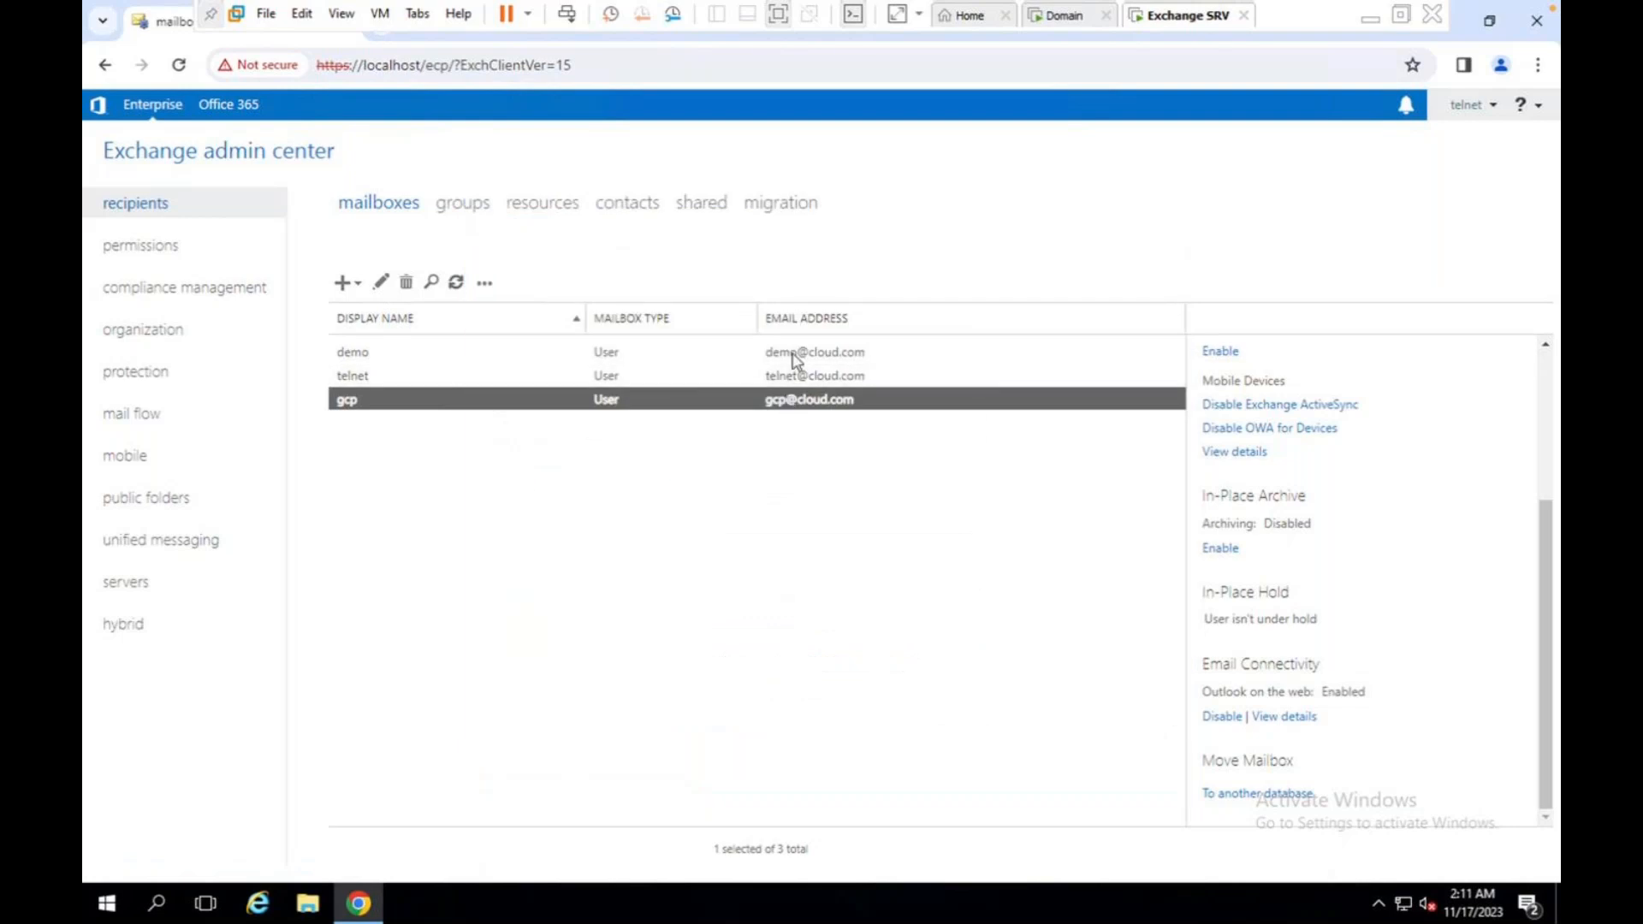
# - Try cloud.com as the user logon domain of the gcp mailbox and cancel the edit
pyautogui.click(381, 284)
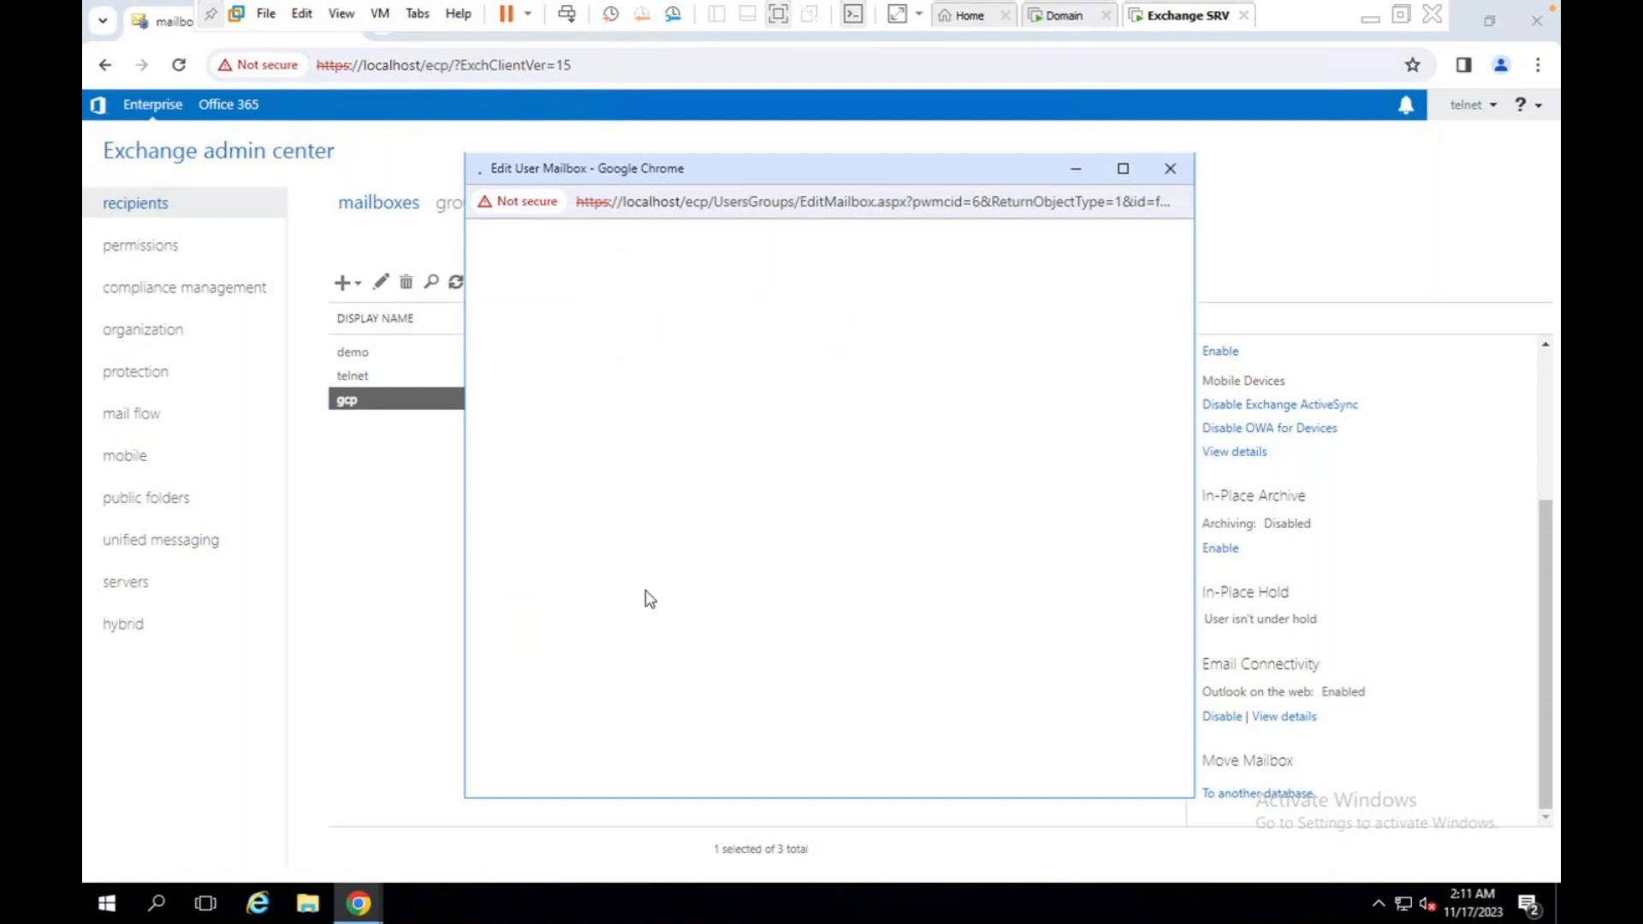
pyautogui.click(914, 630)
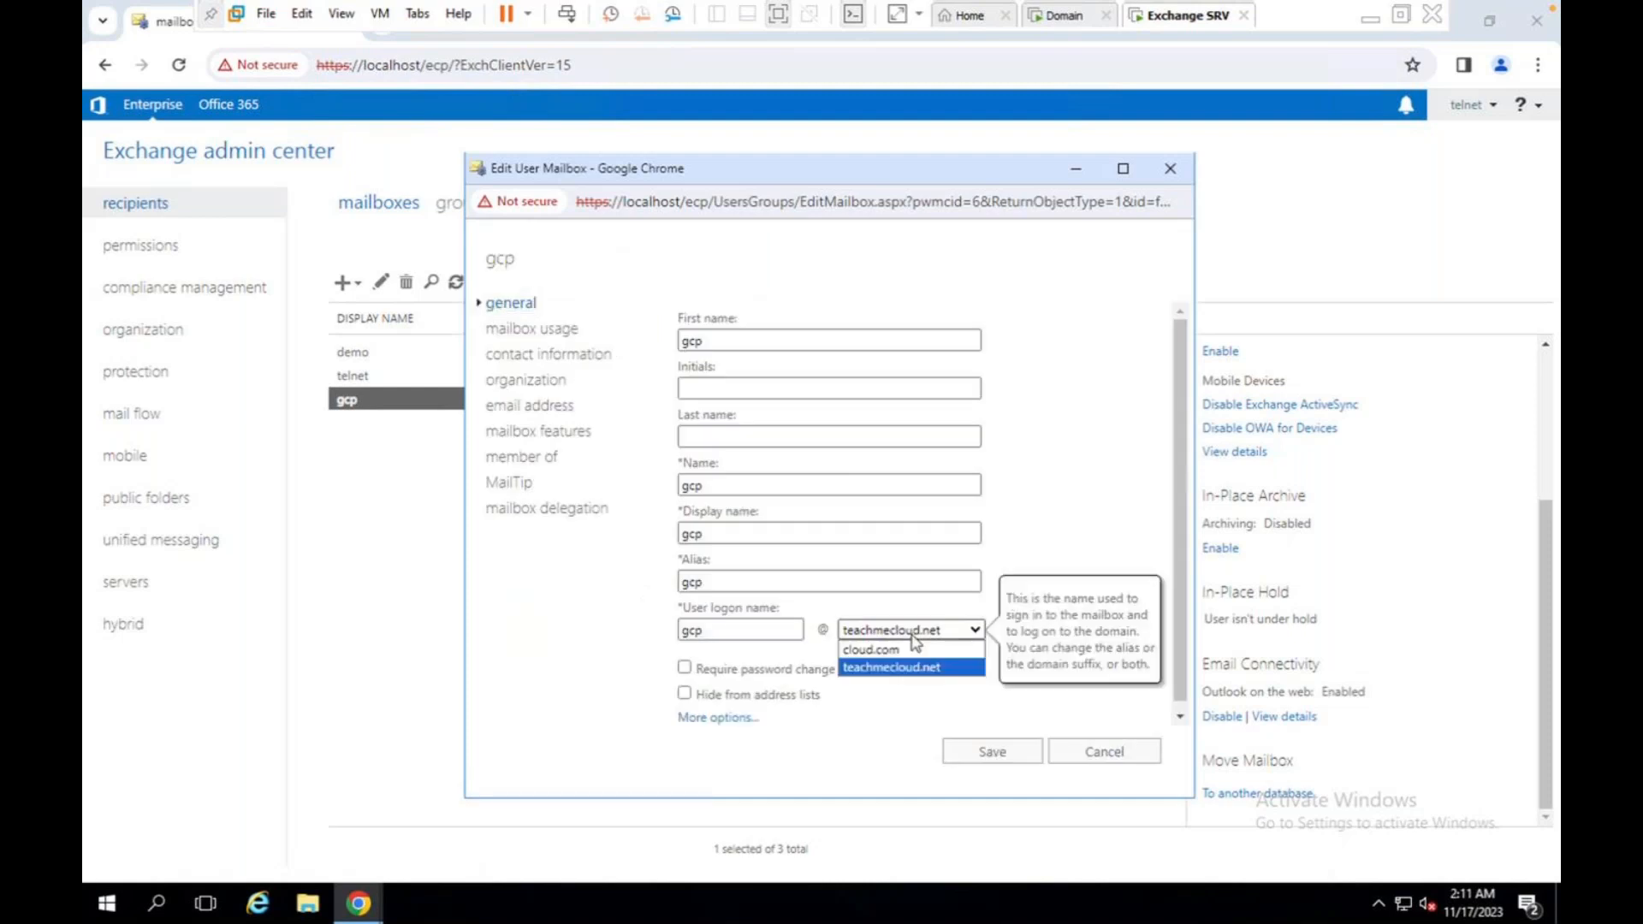
pyautogui.click(913, 648)
pyautogui.click(920, 633)
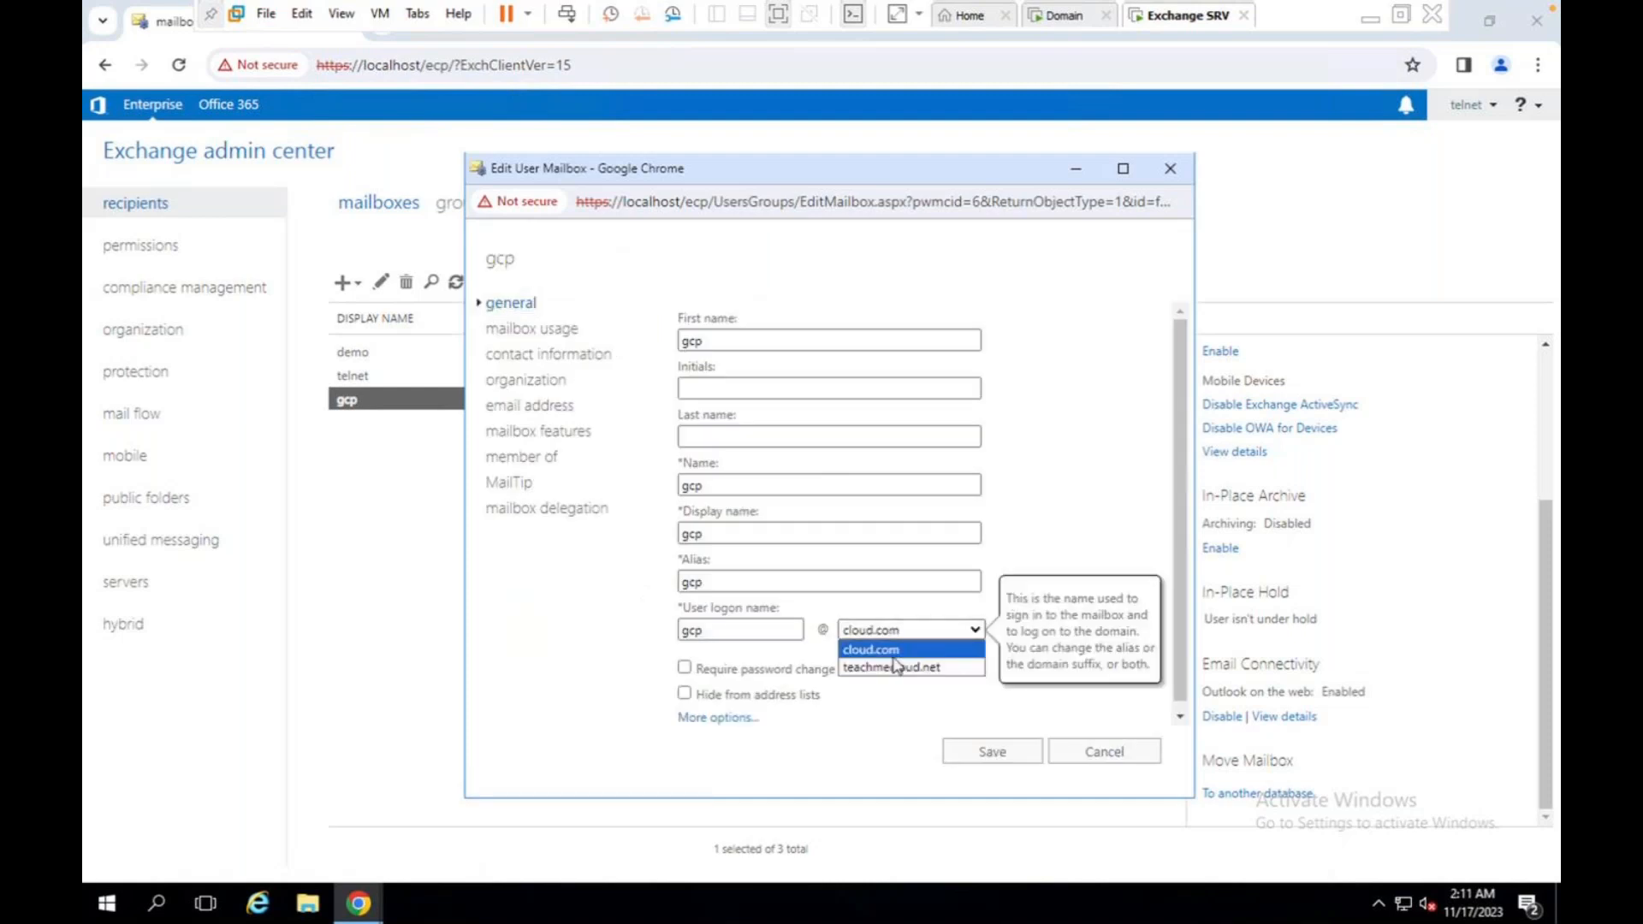
pyautogui.click(893, 657)
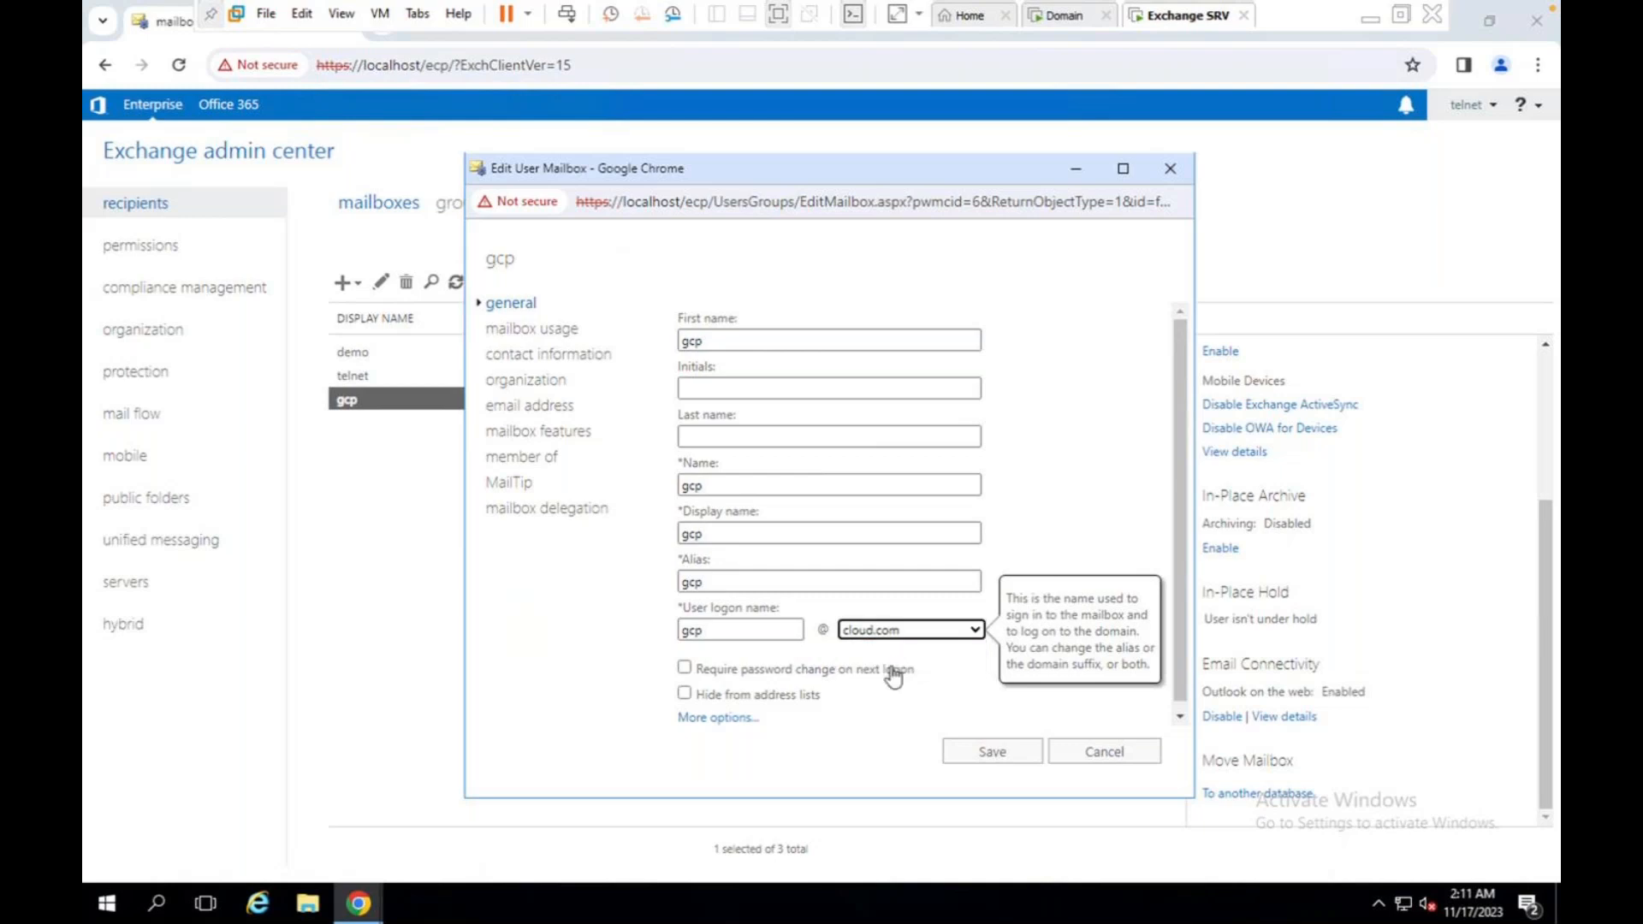
pyautogui.click(935, 631)
pyautogui.click(913, 649)
pyautogui.click(1056, 751)
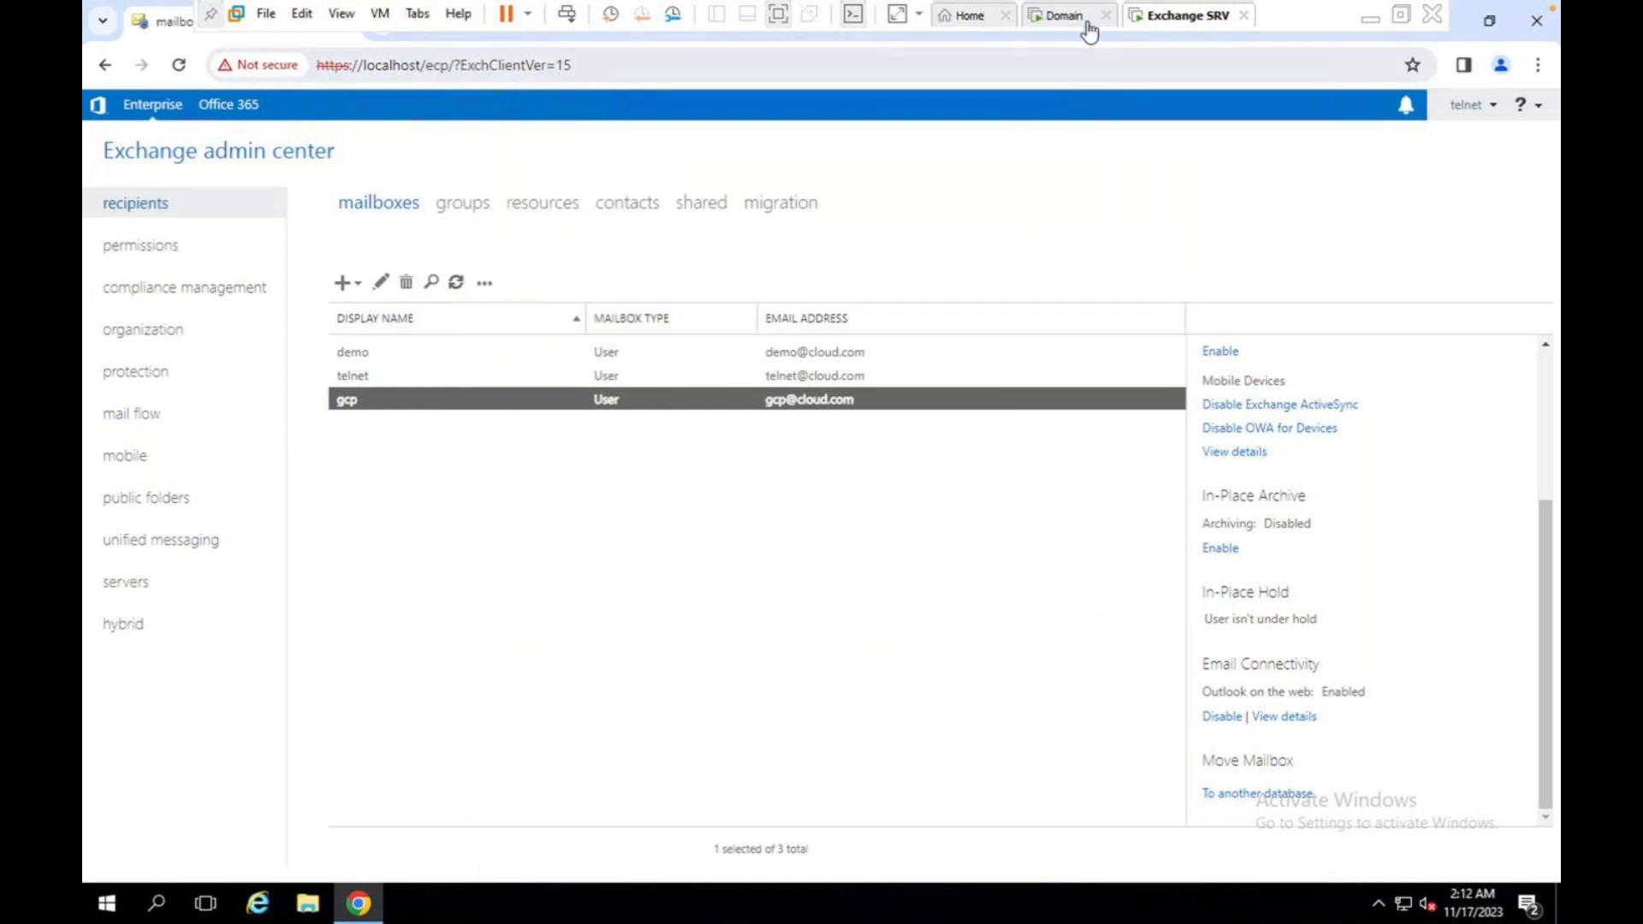
# - Switch to the Domain virtual machine and close Active Directory Users and Computers, Domains and Trusts, and the remaining open window
pyautogui.click(1061, 15)
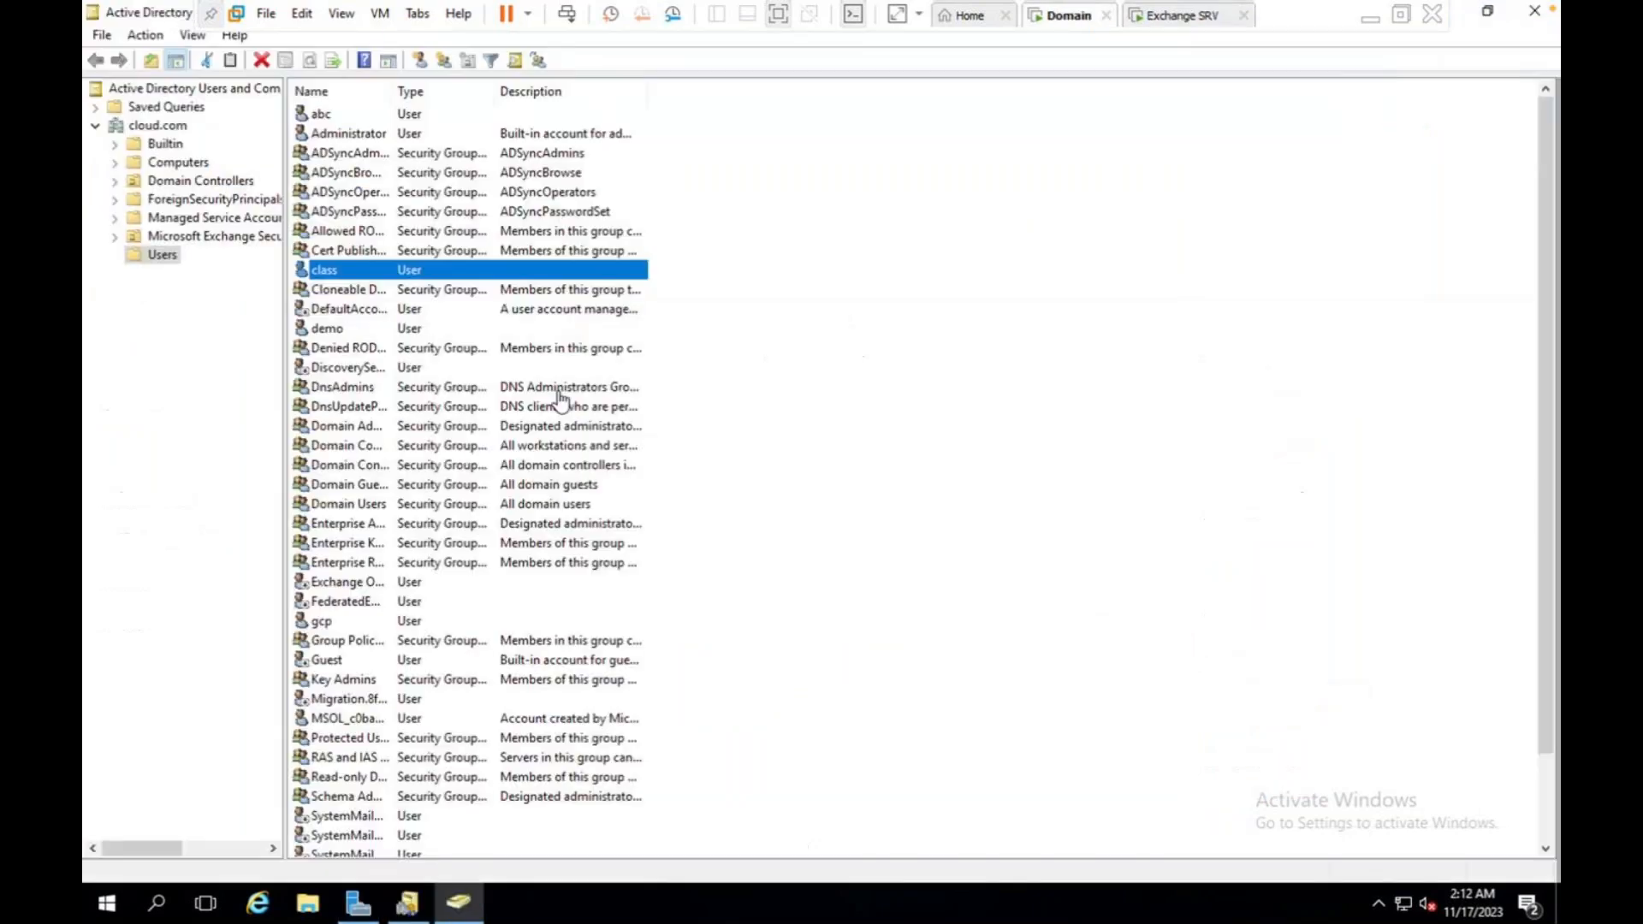
pyautogui.click(1538, 17)
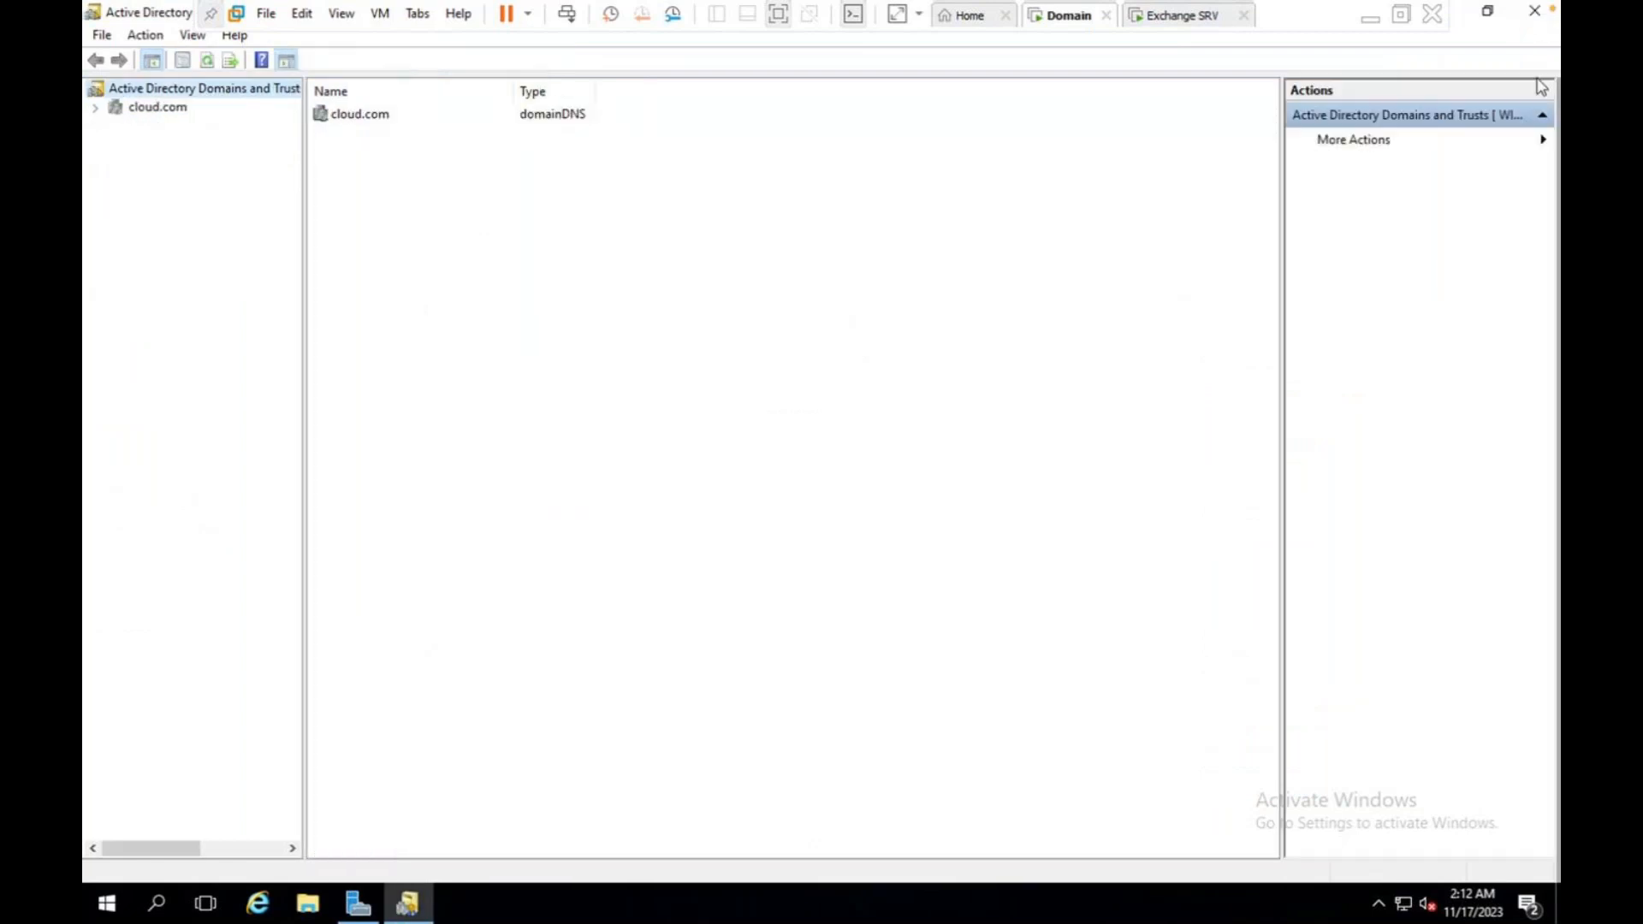
pyautogui.click(1537, 17)
pyautogui.click(1536, 17)
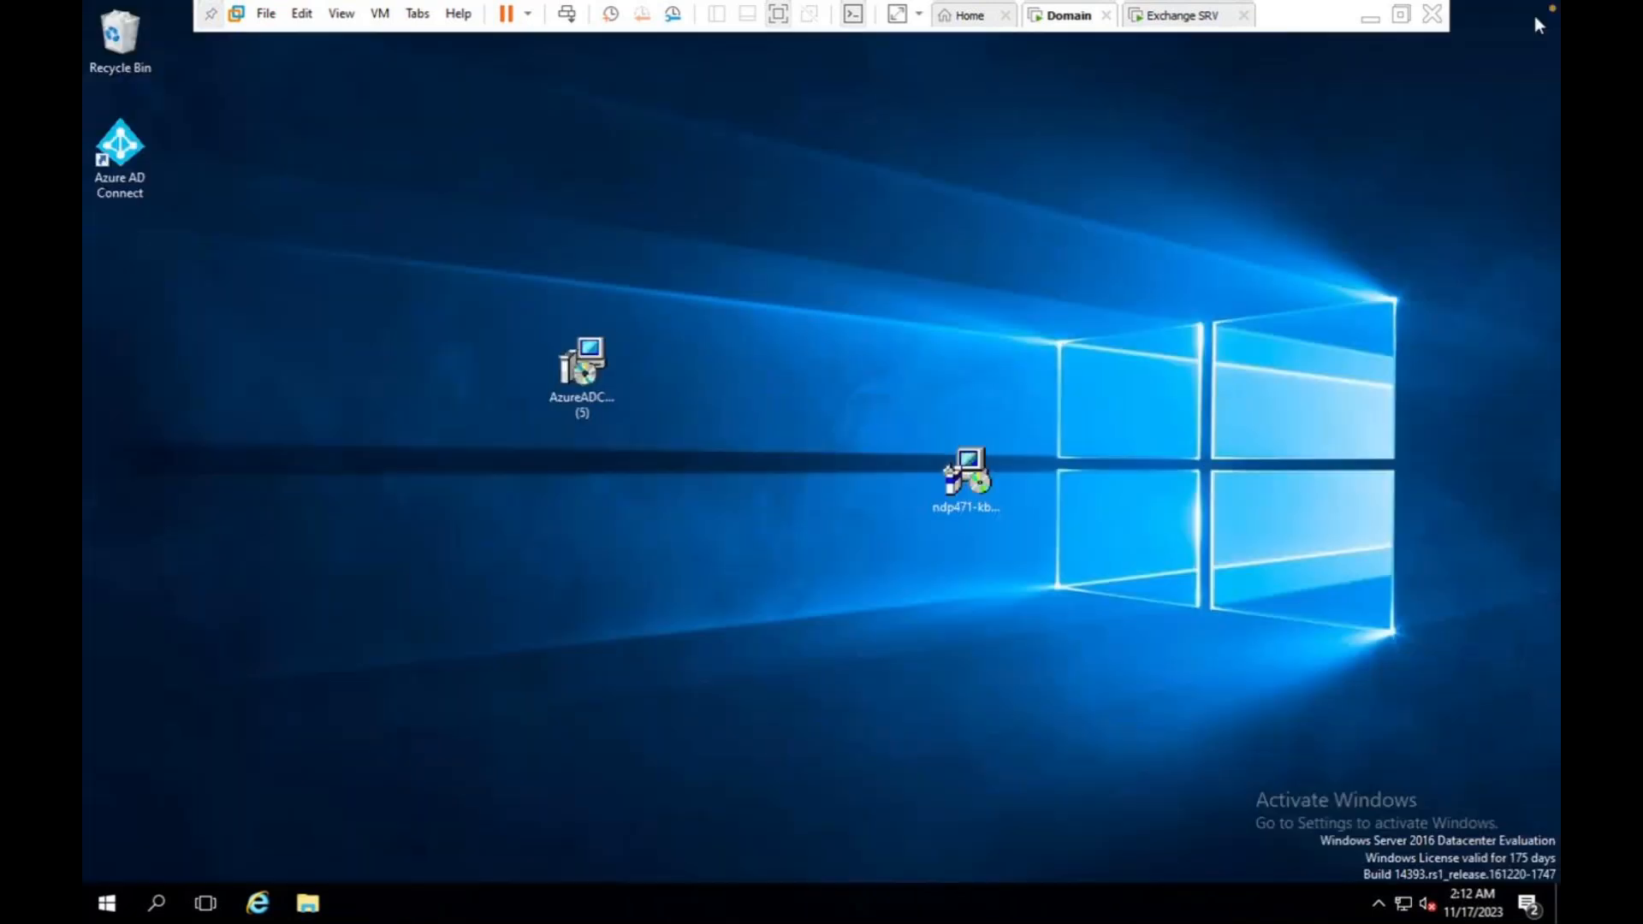
# - Sort the desktop icons of the Domain virtual machine by size
pyautogui.rightClick(696, 497)
pyautogui.moveTo(759, 530)
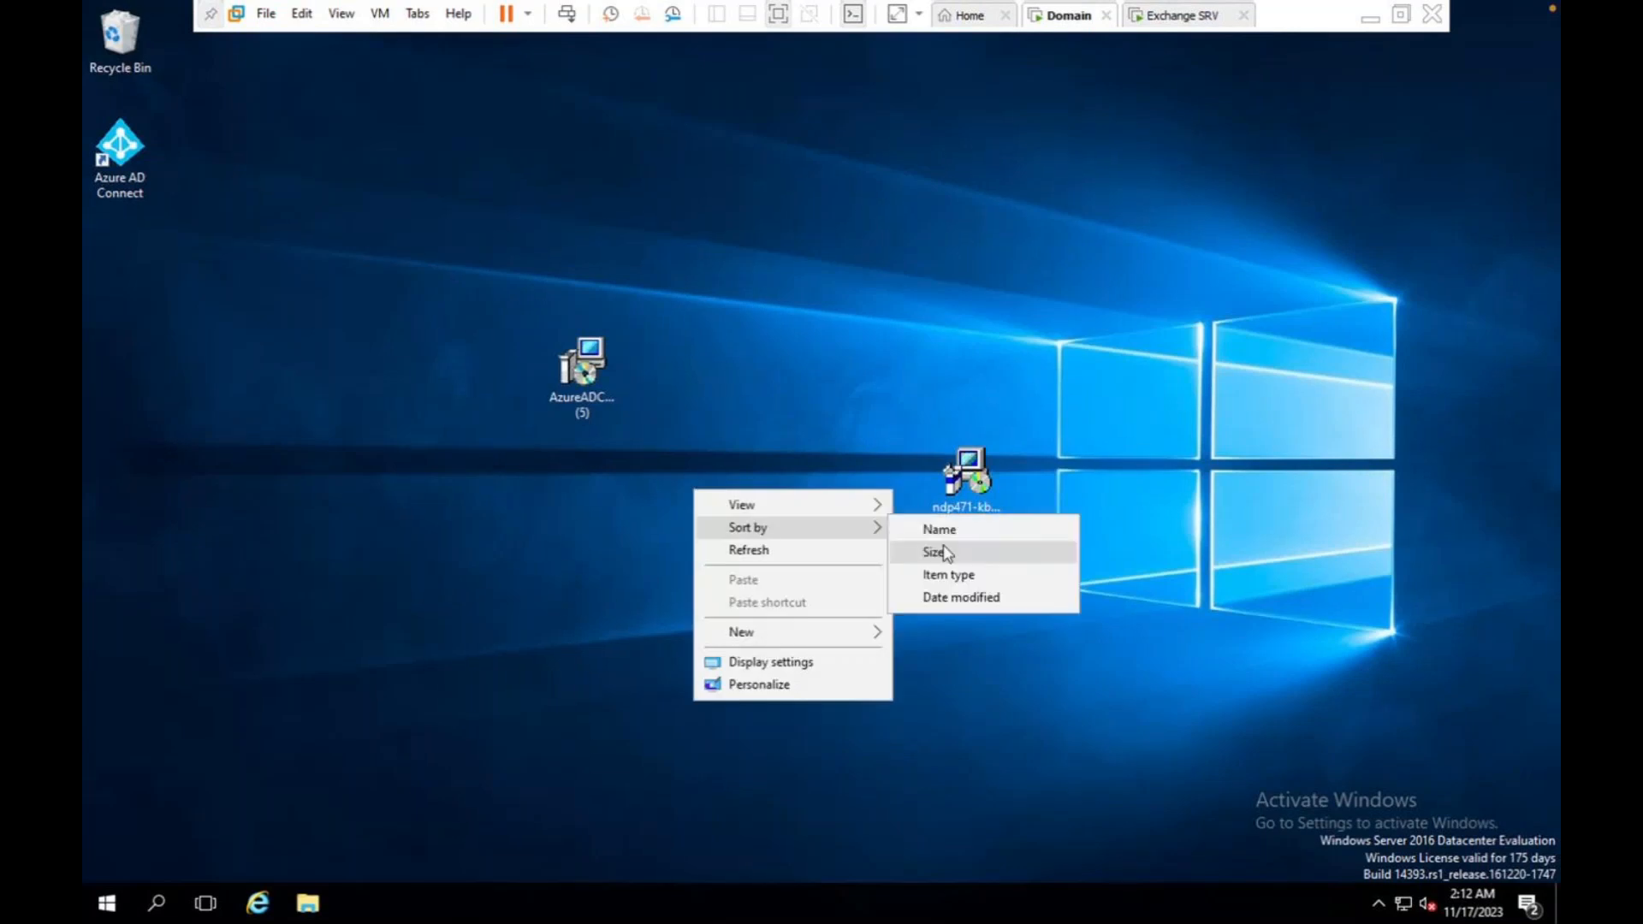
pyautogui.click(938, 552)
# - Try to start Azure AD Connect from its desktop shortcut and exit the wizard
pyautogui.rightClick(121, 272)
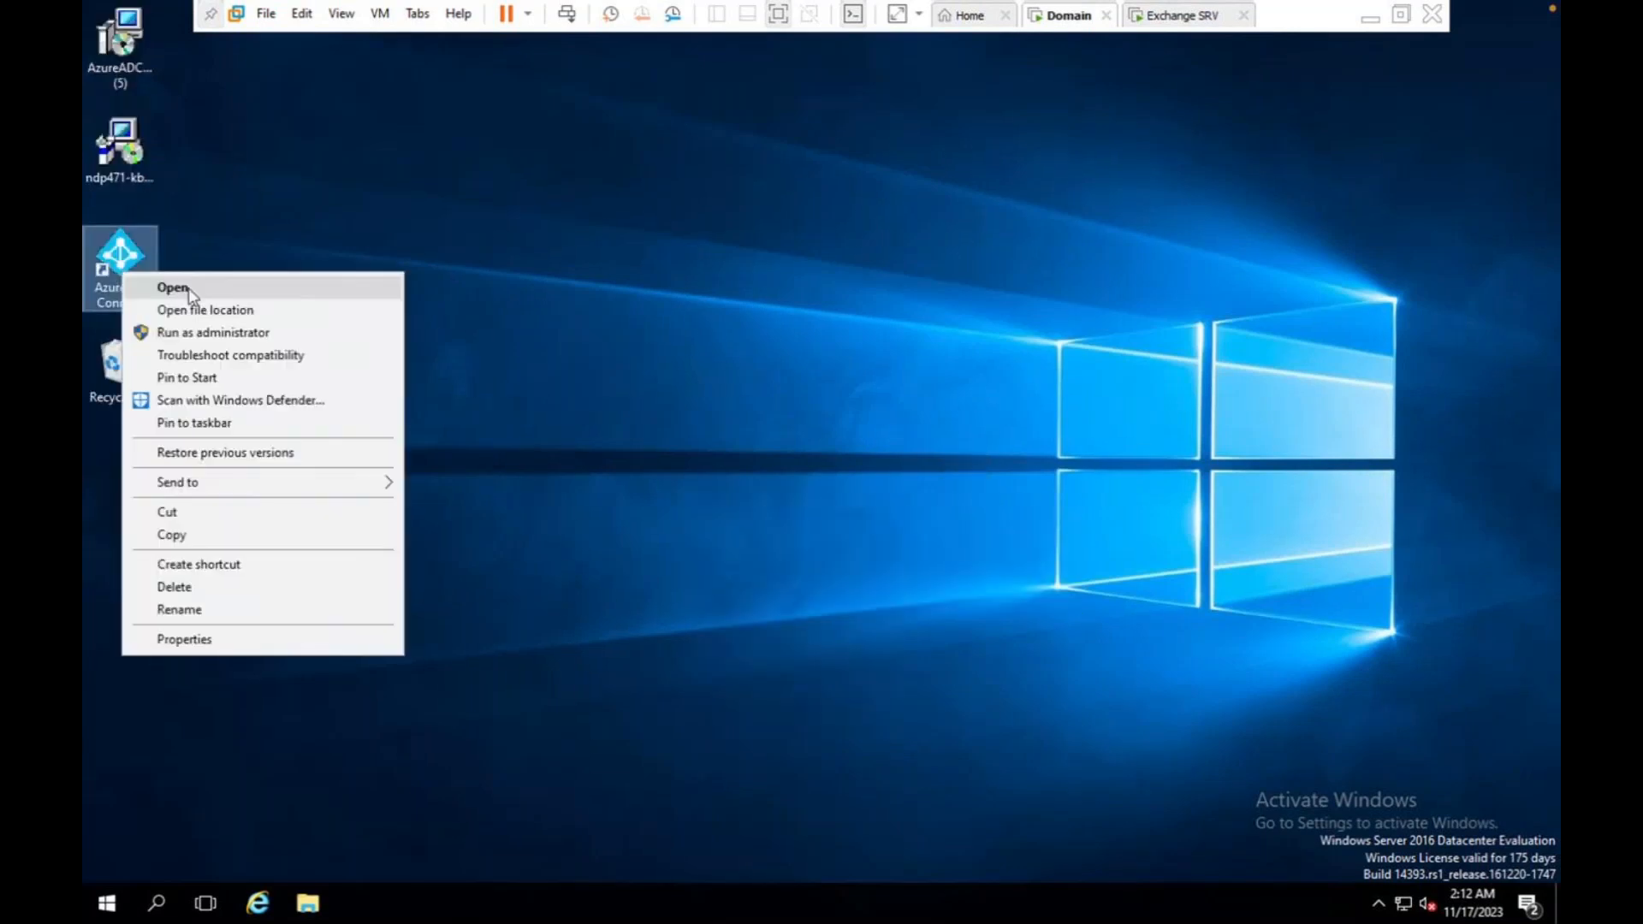
pyautogui.click(174, 288)
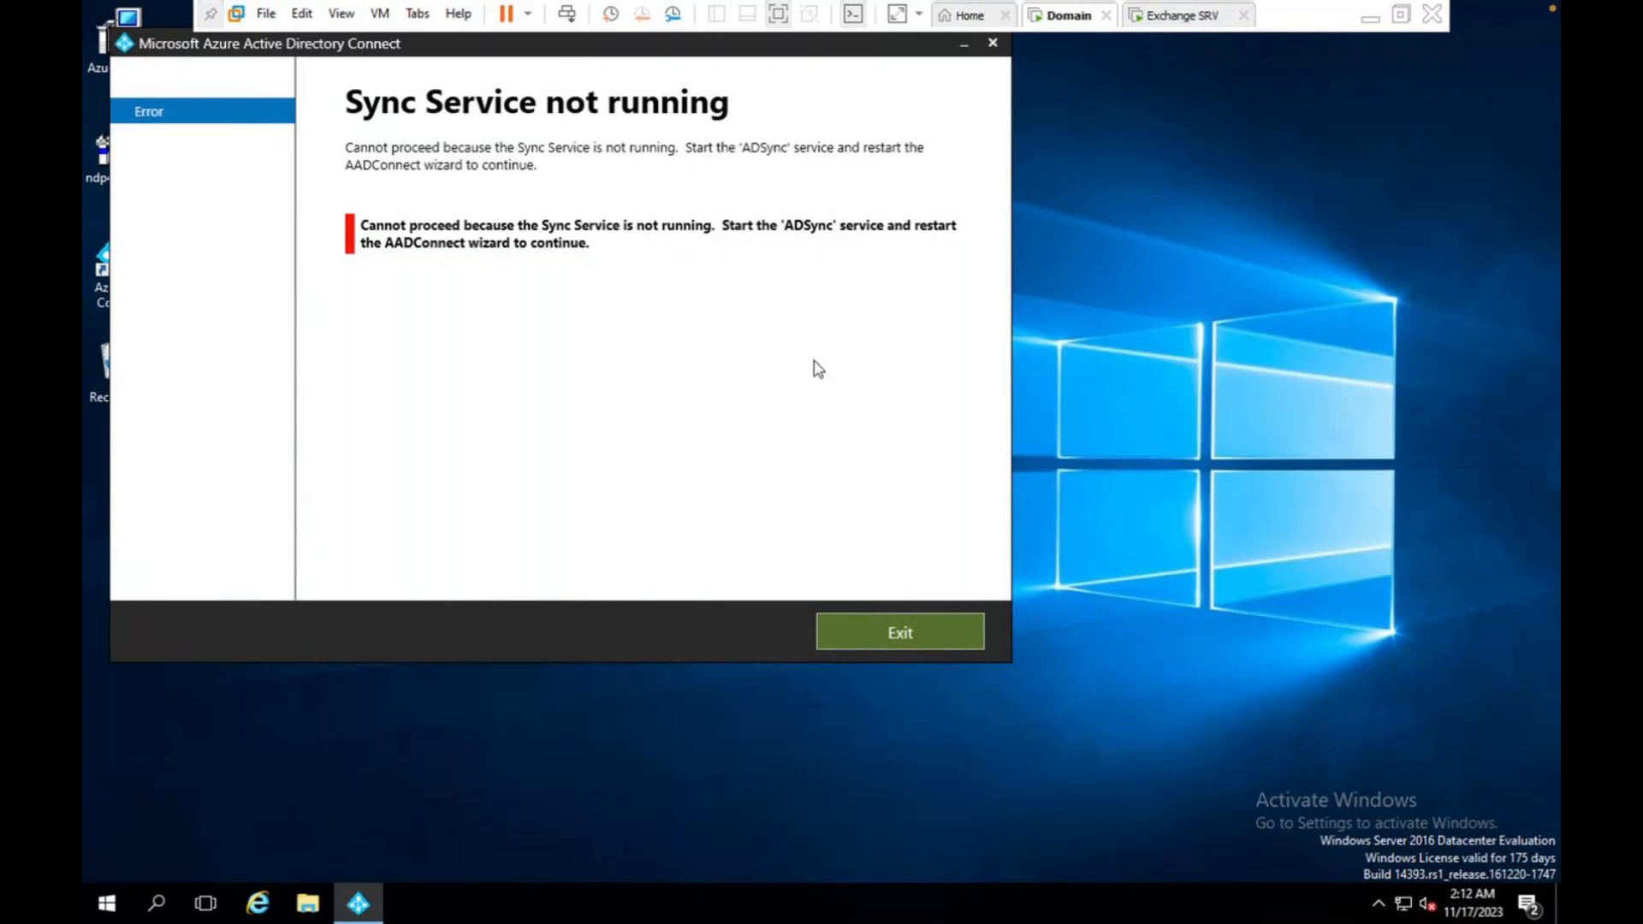
pyautogui.click(927, 613)
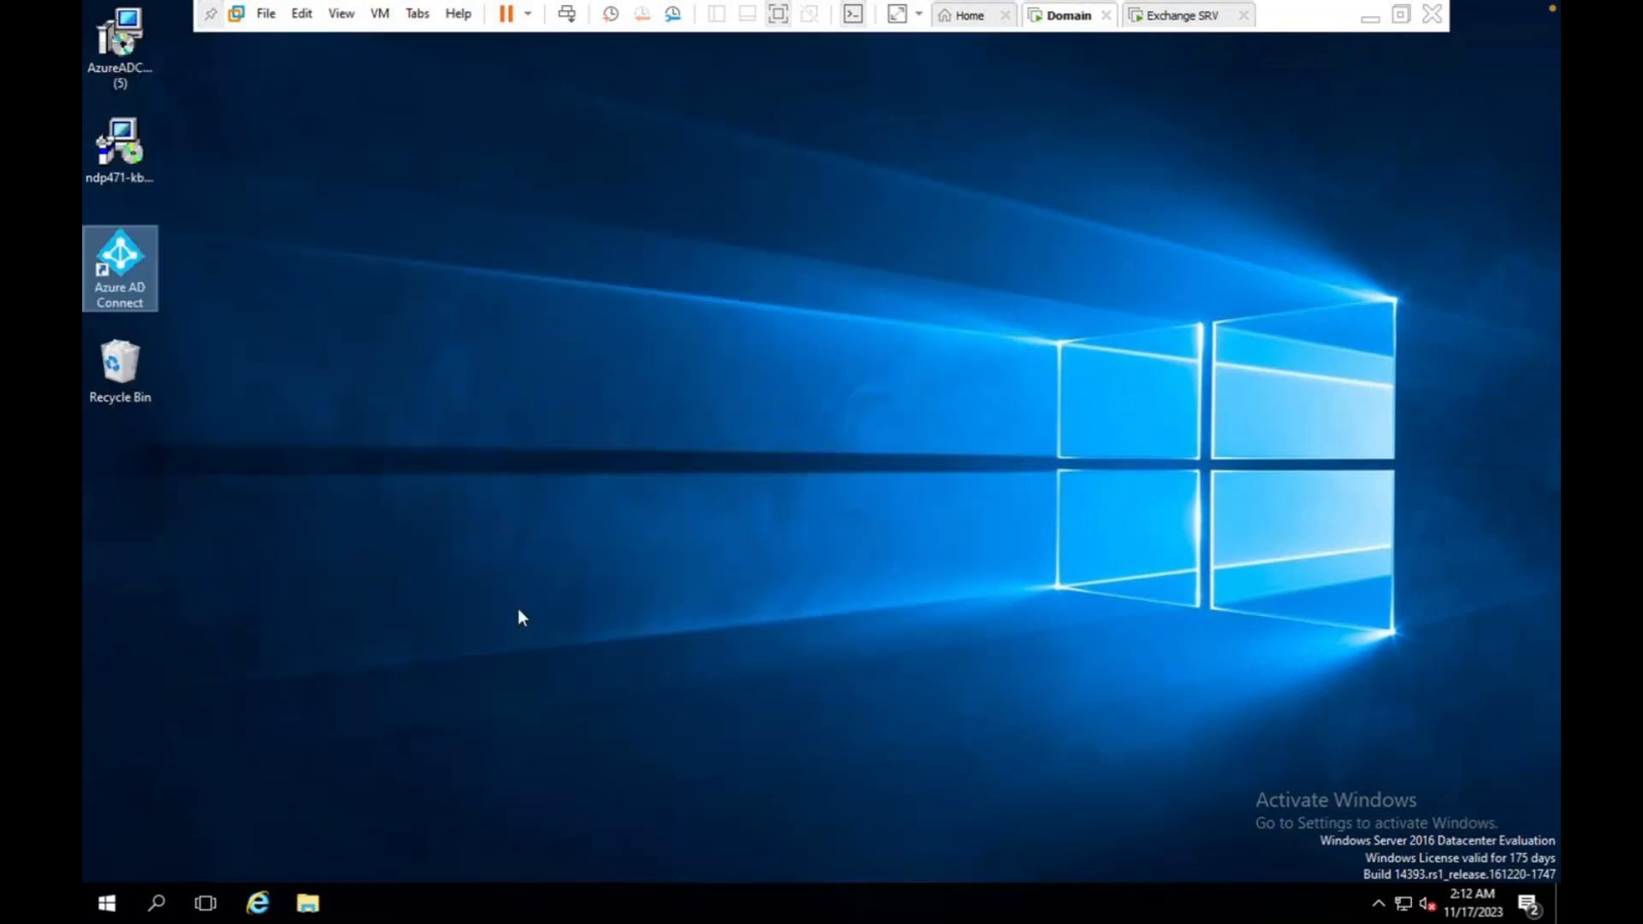
# - Try to open the Synchronization Service and dismiss the resulting dialog
pyautogui.click(96, 905)
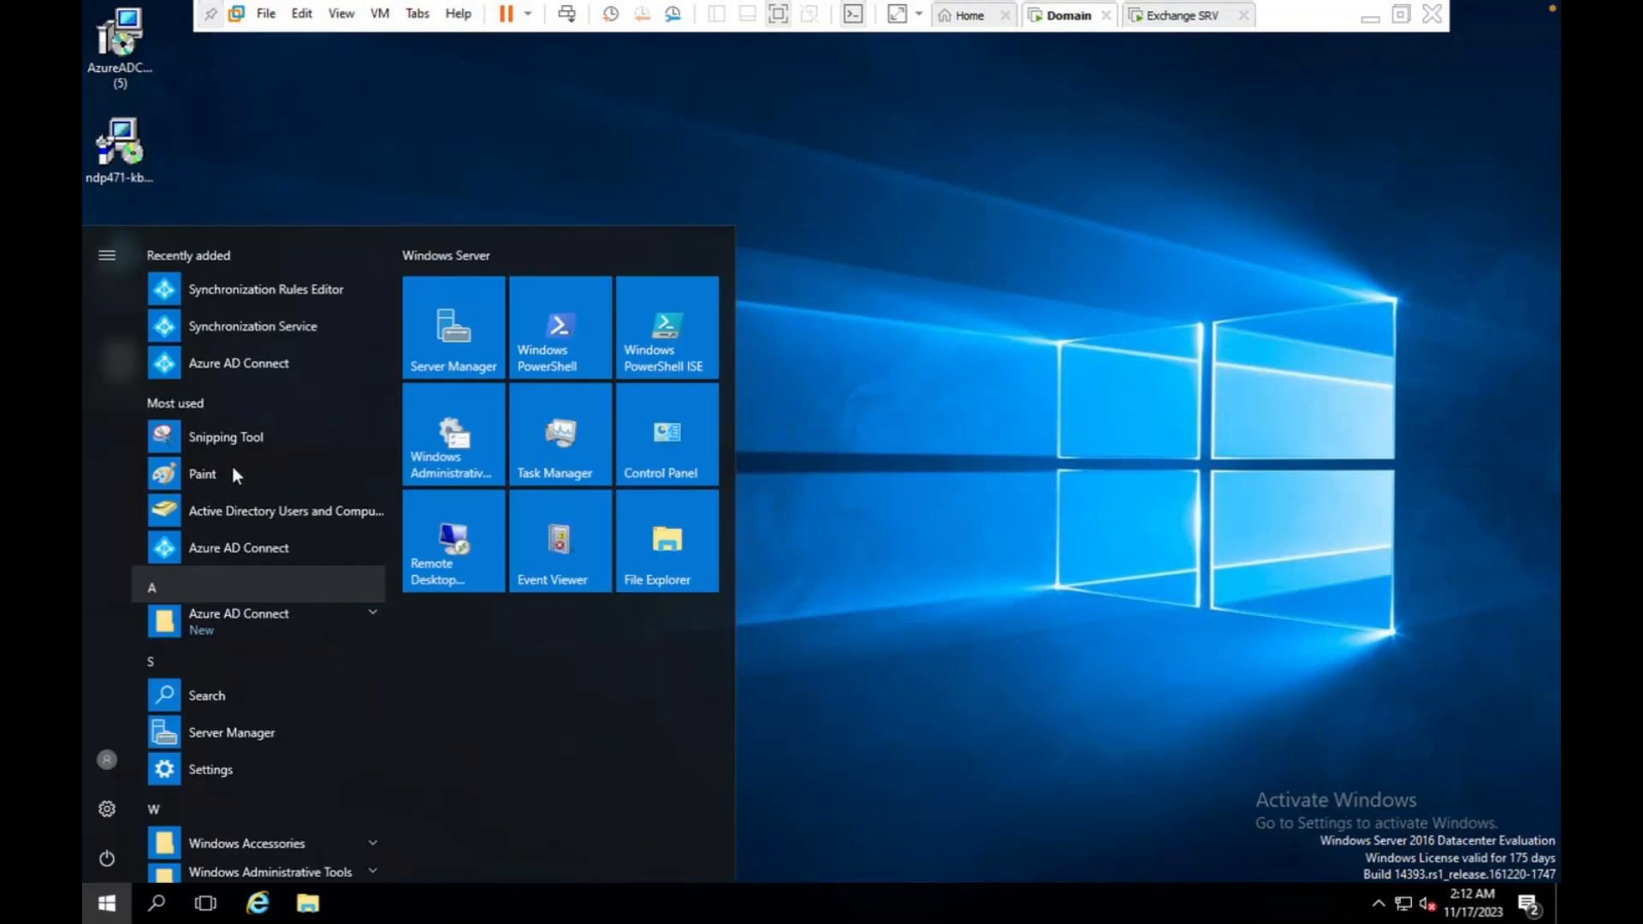
pyautogui.click(282, 340)
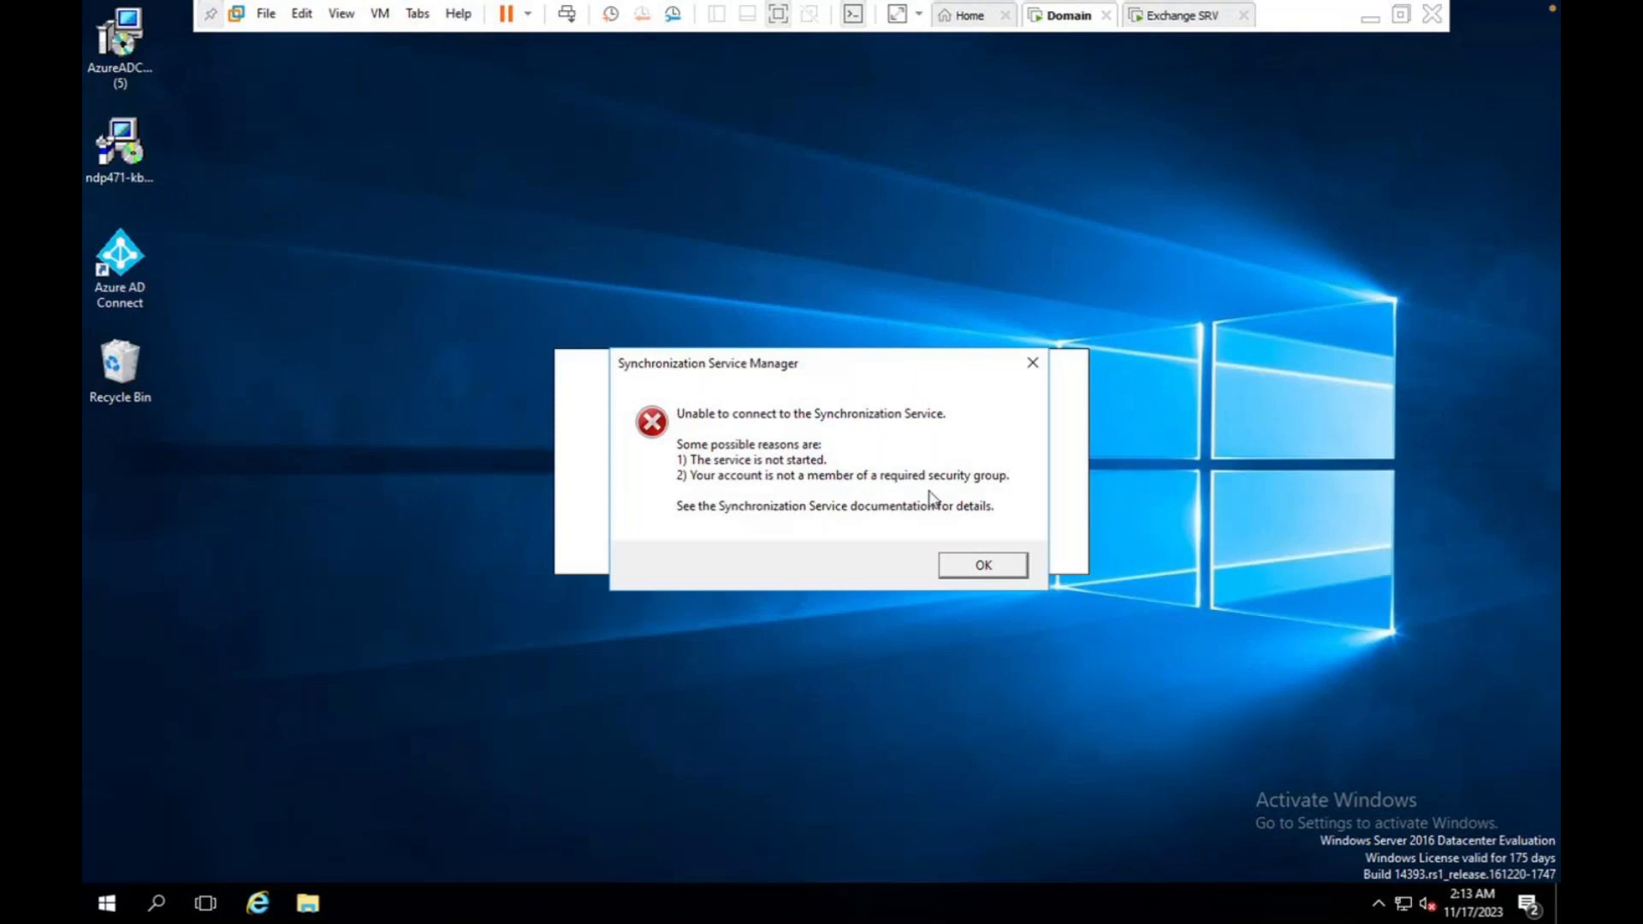
pyautogui.click(983, 565)
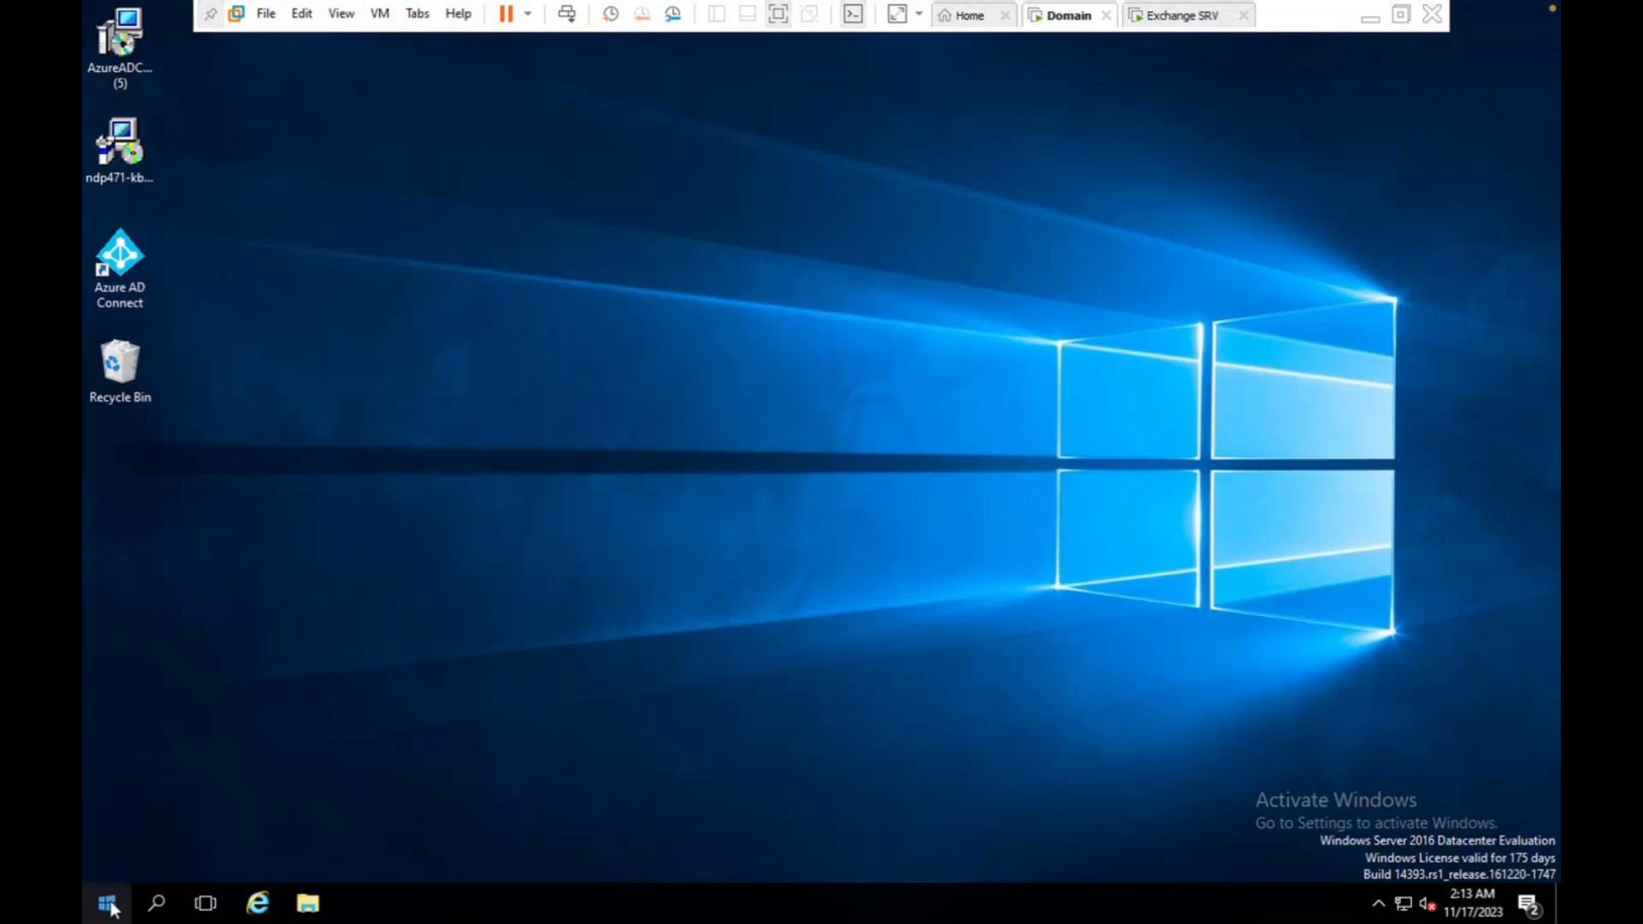
# - Try the commands service and services in the Run dialog to open the Windows services
pyautogui.rightClick(111, 908)
pyautogui.click(223, 800)
pyautogui.write('s')
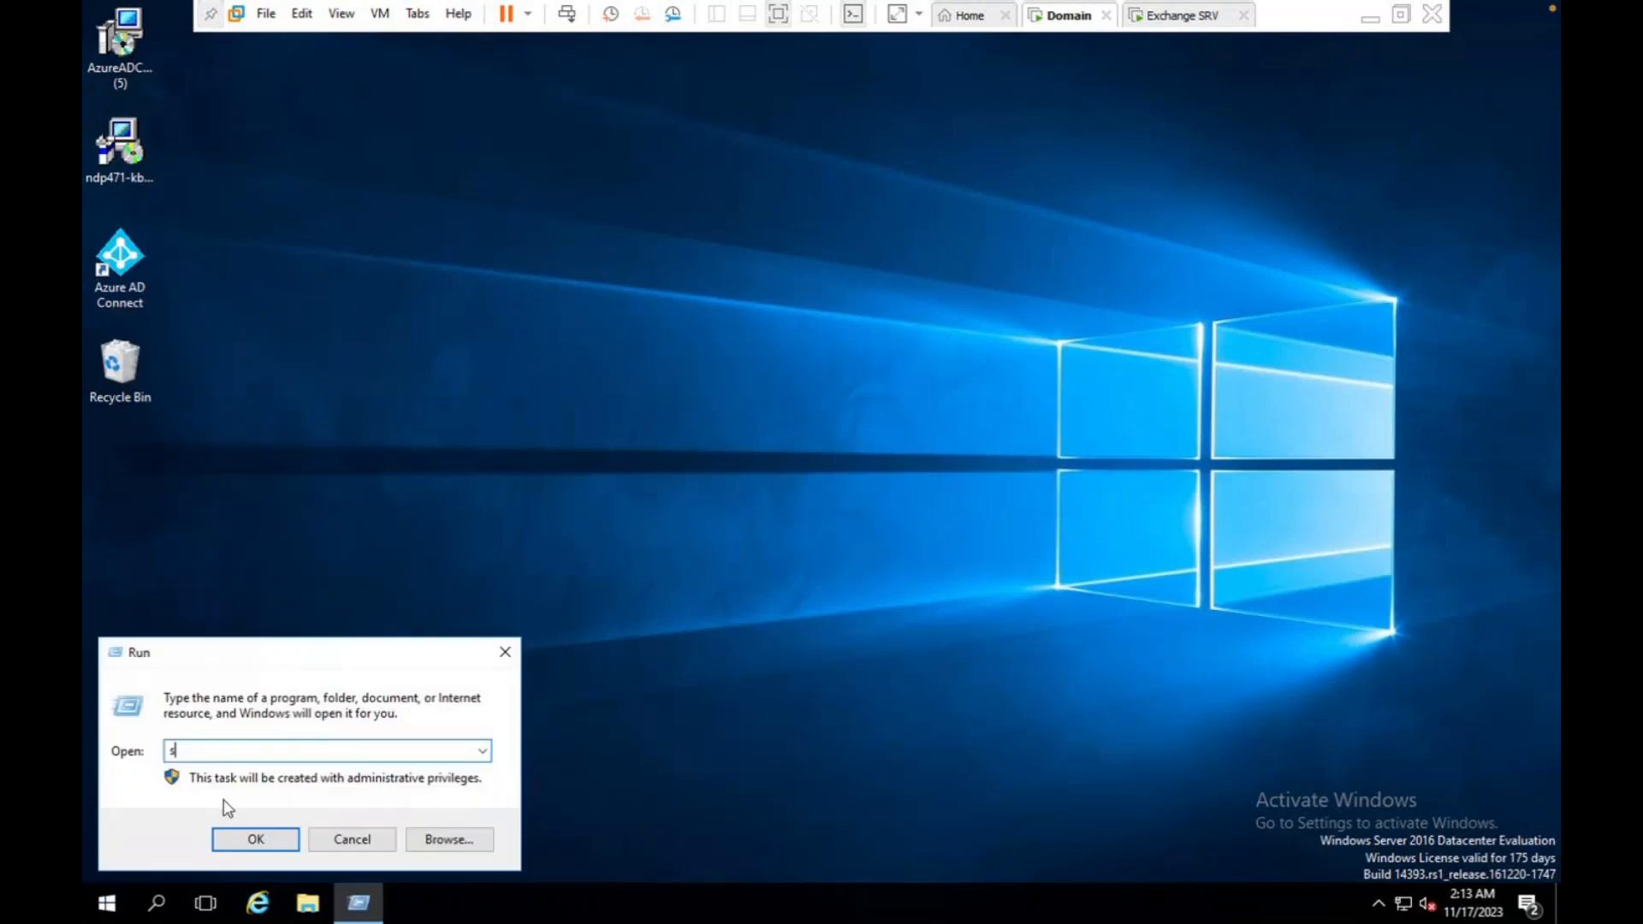
pyautogui.write('erb')
pyautogui.press('BackSpace')
pyautogui.write('vice')
pyautogui.press('Return')
pyautogui.press('Return')
pyautogui.press('End')
pyautogui.write('s')
pyautogui.press('Return')
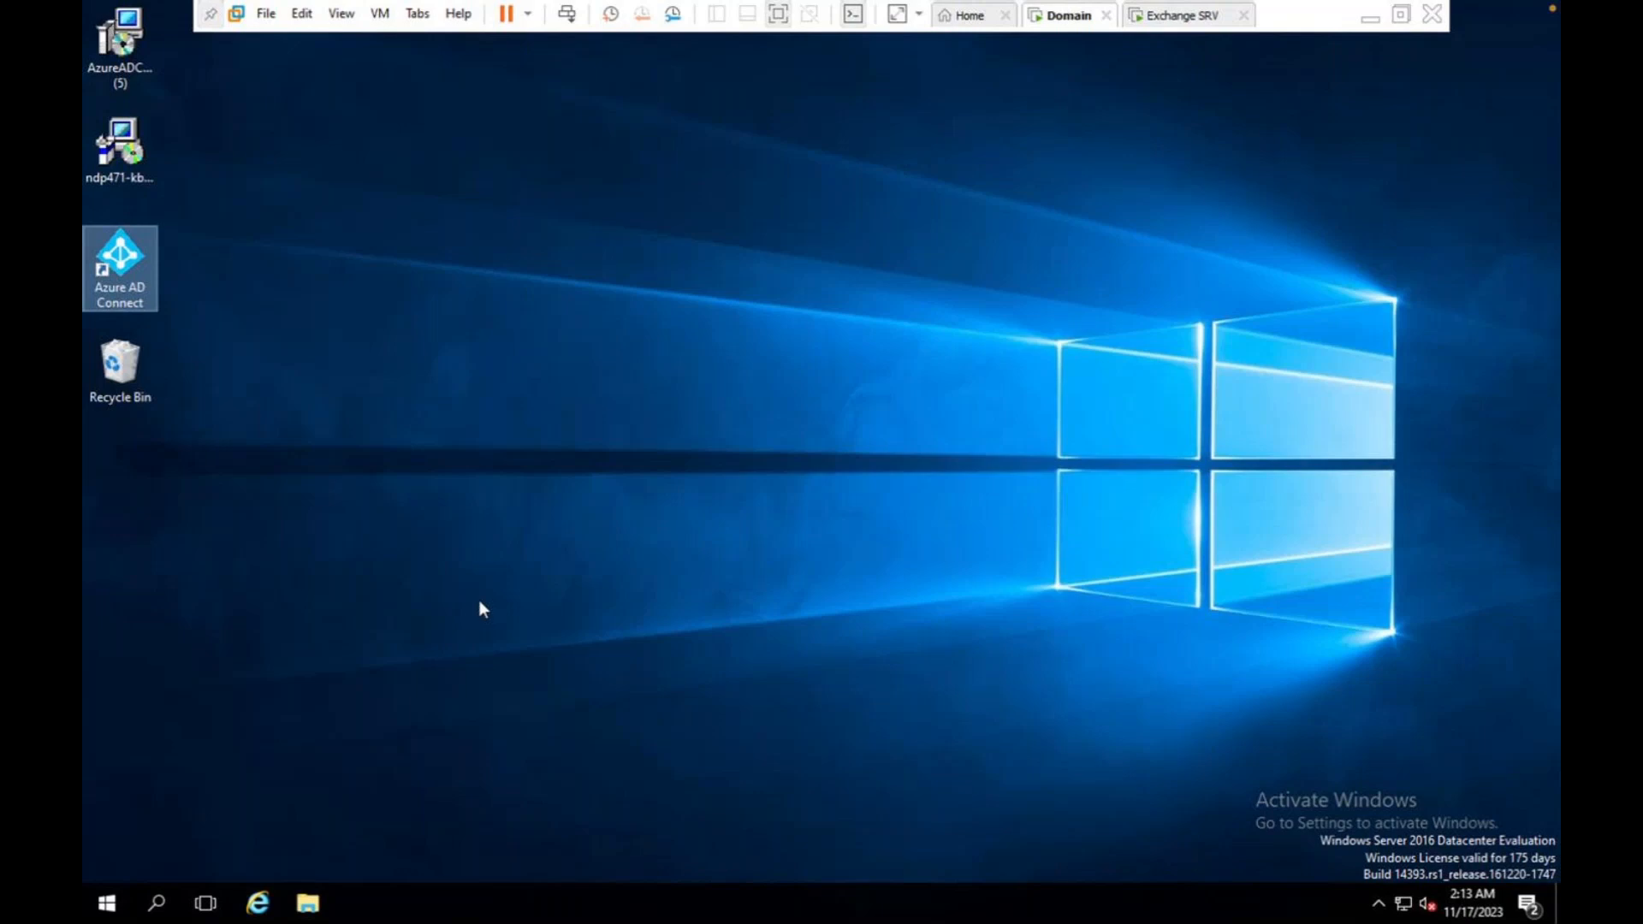
# - Switch to the GoTo meeting, hide the screen-sharing notice and bring up the choice to leave or end the session
pyautogui.hotkey('ctrl', 'Left')
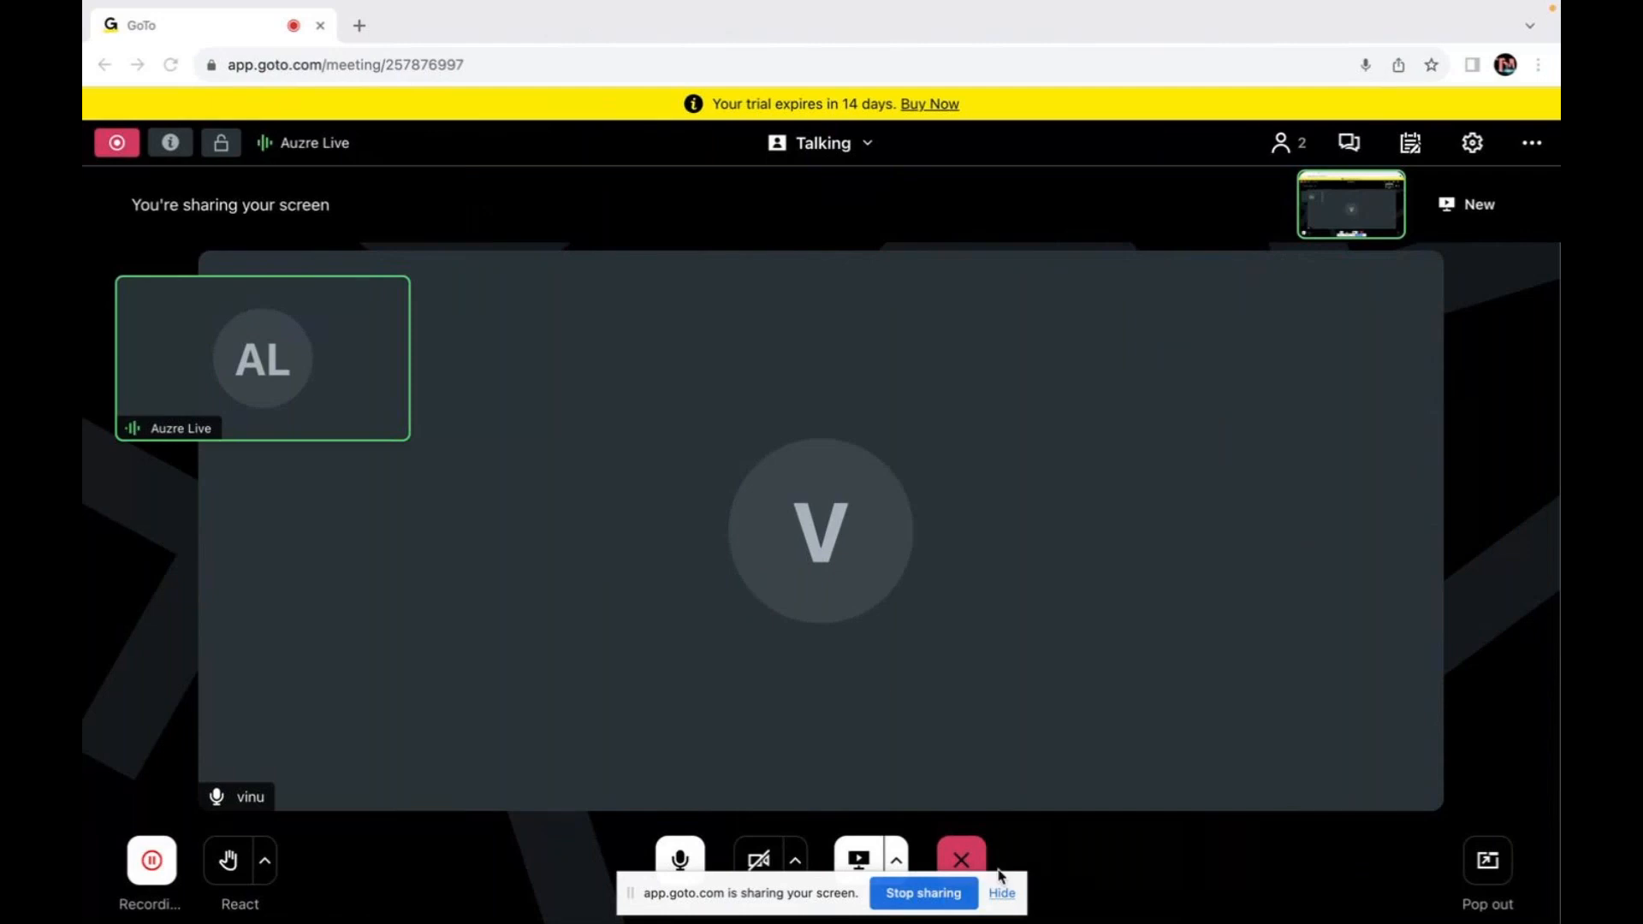
pyautogui.click(1002, 894)
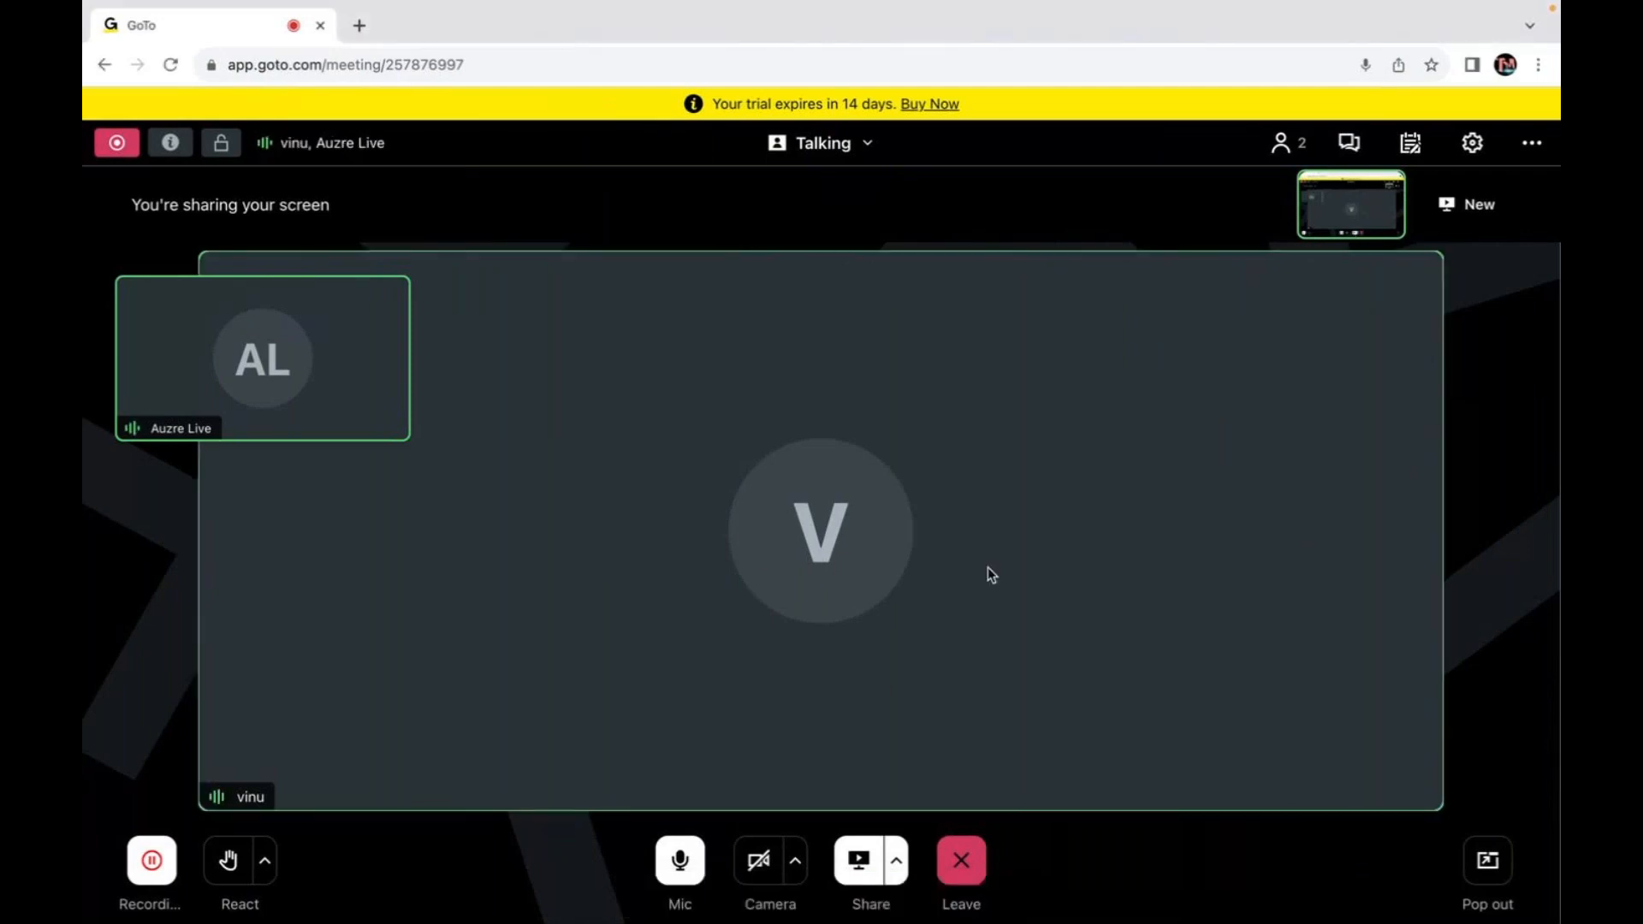
pyautogui.click(960, 856)
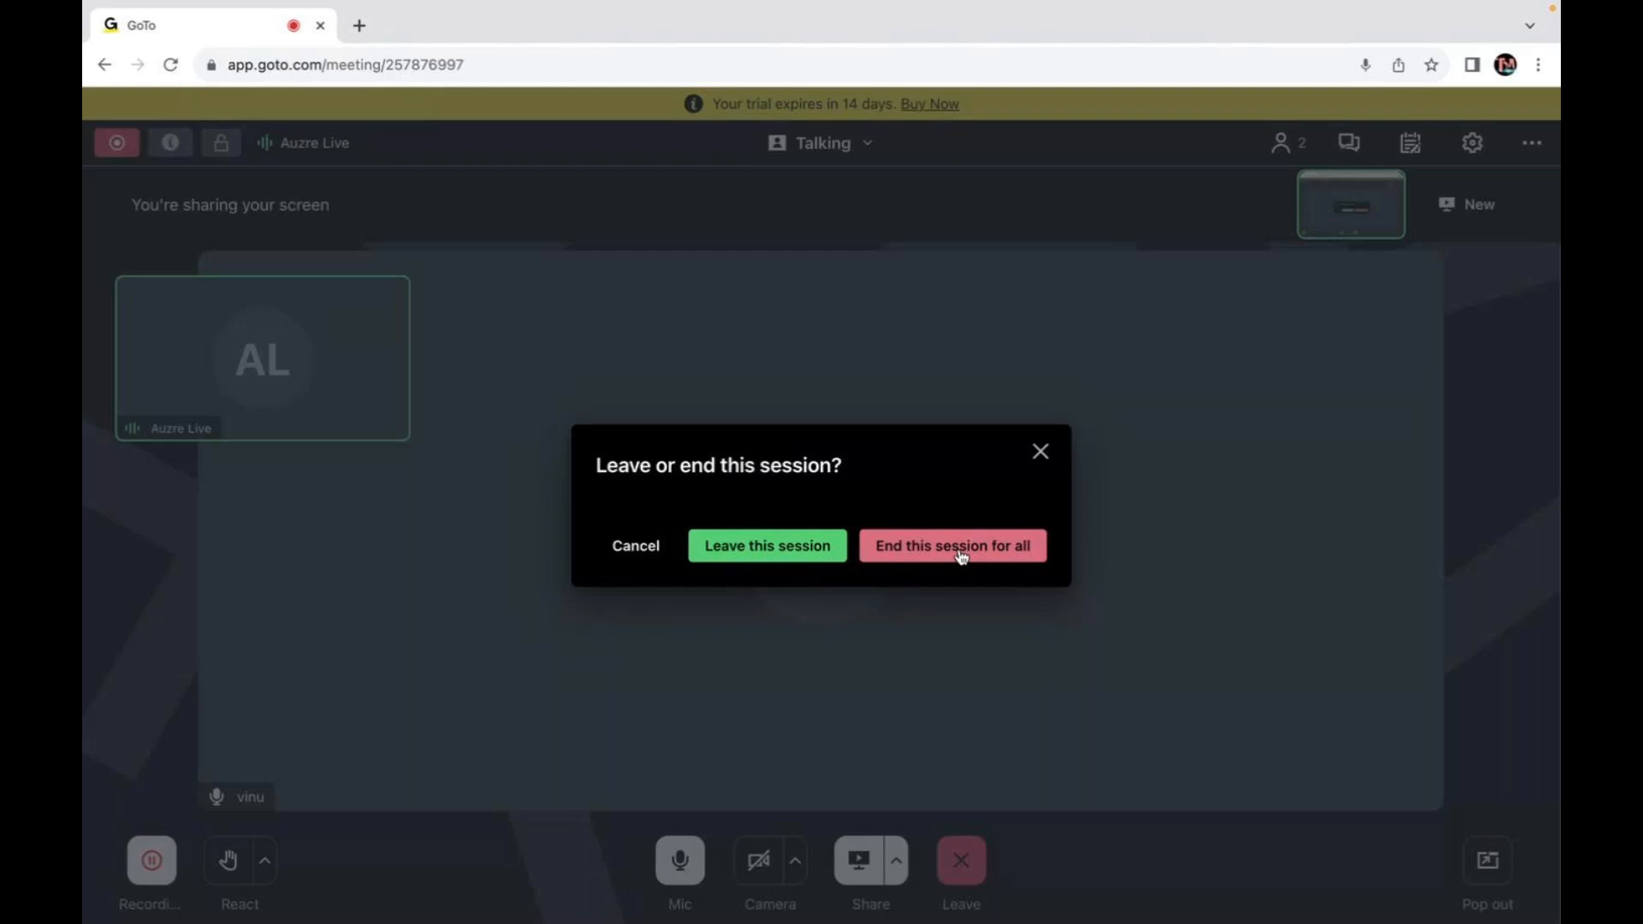